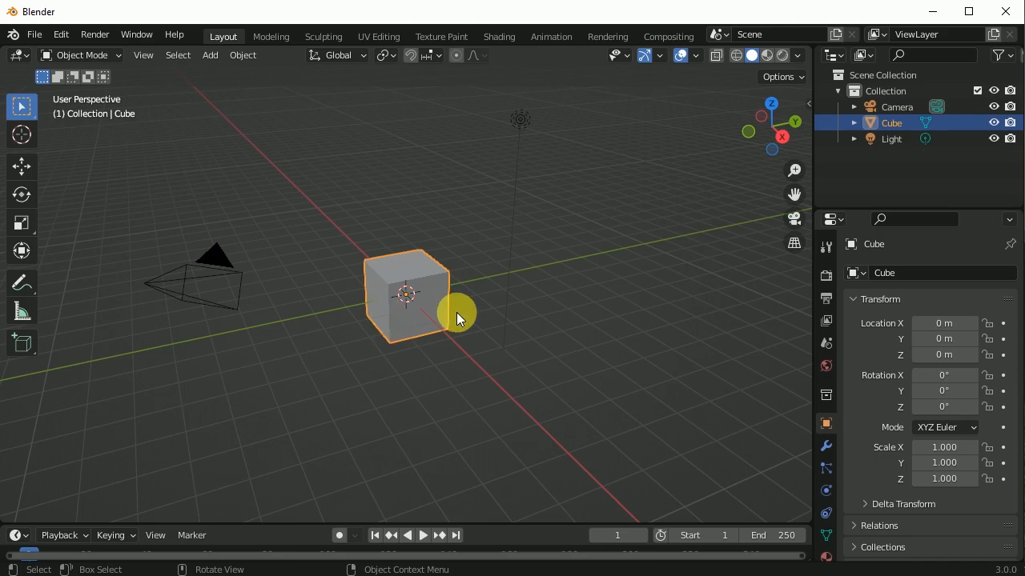
Start the Shortcut VUr on-screen input display, leaving the viewport sidebar closed
key("n")
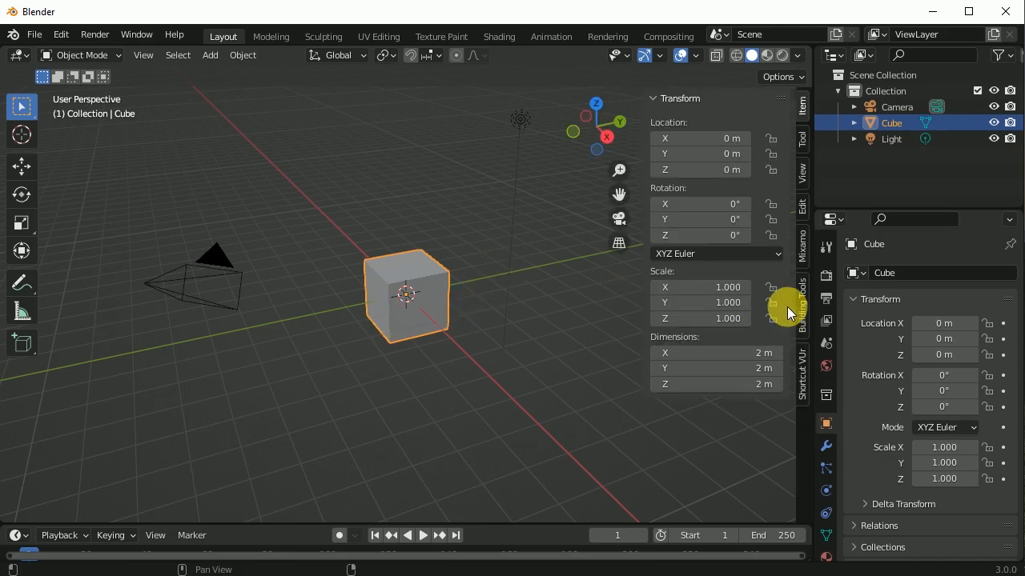
left_click(803, 361)
left_click(733, 129)
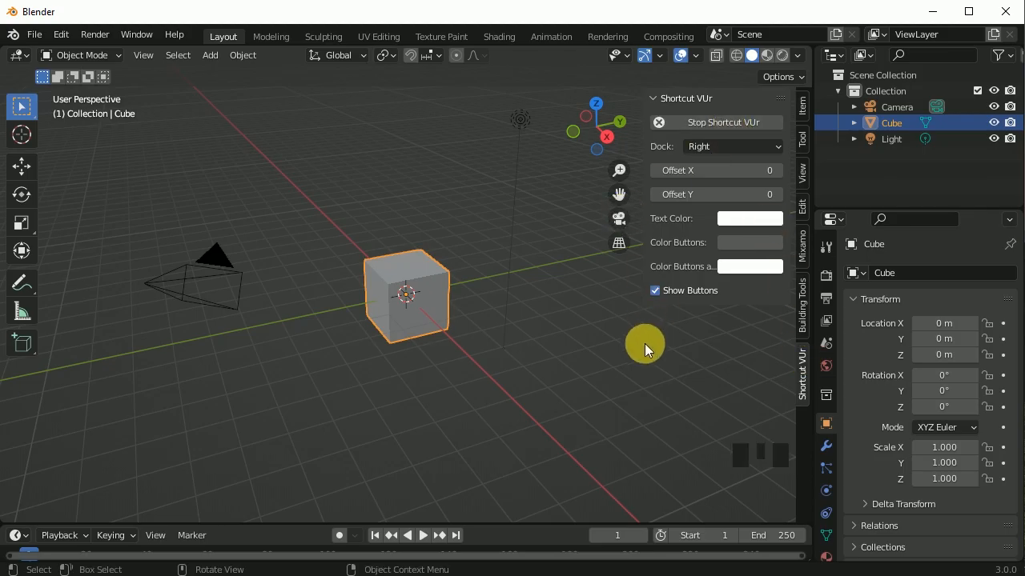
key("n")
In front view, scale the default cube down uniformly to about 0.119
key("KP_1")
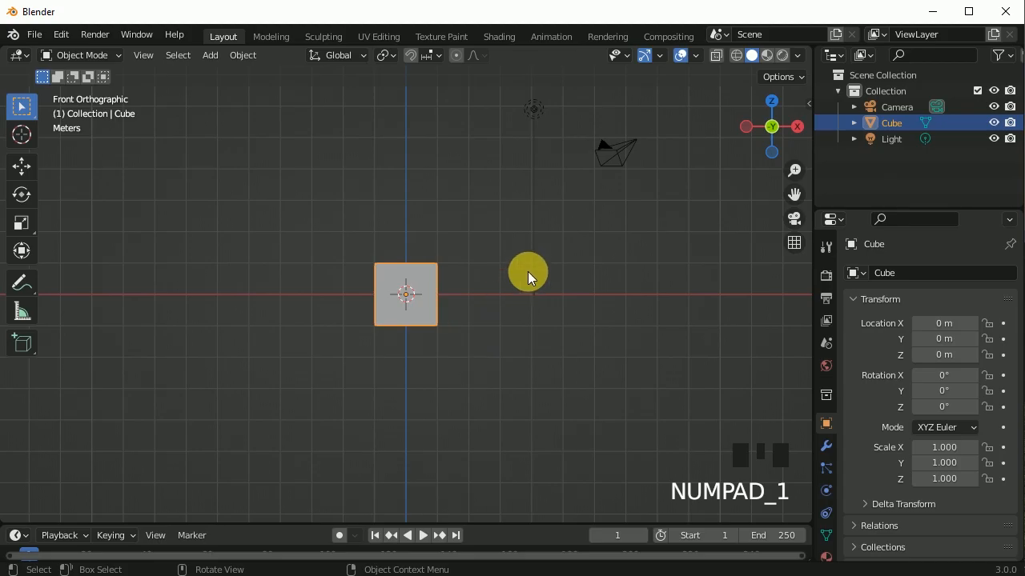
scroll(527, 271, "up", 5)
middle_click_drag(625, 291, 585, 307, "shift")
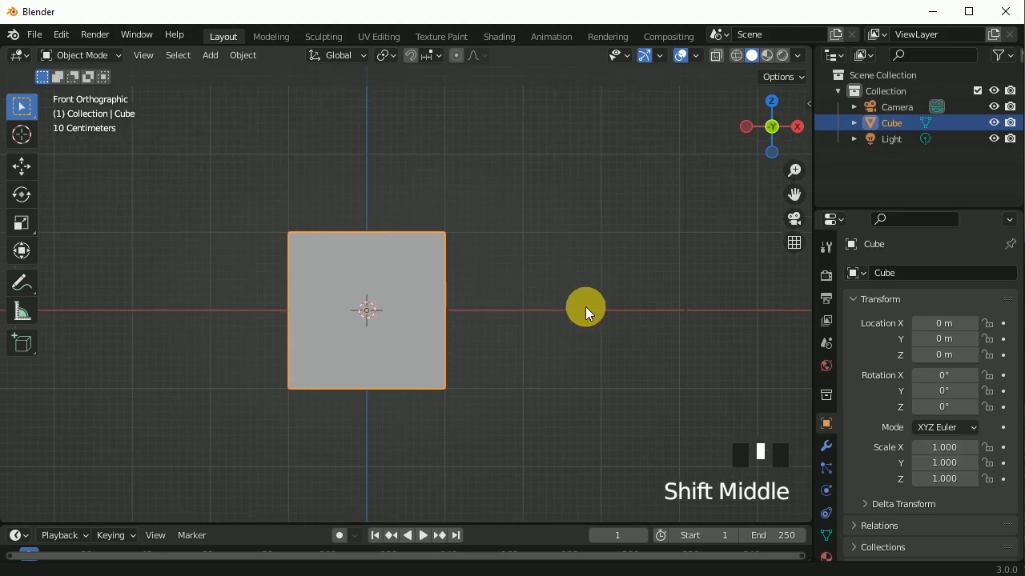
scroll(529, 291, "up", 1)
key("s")
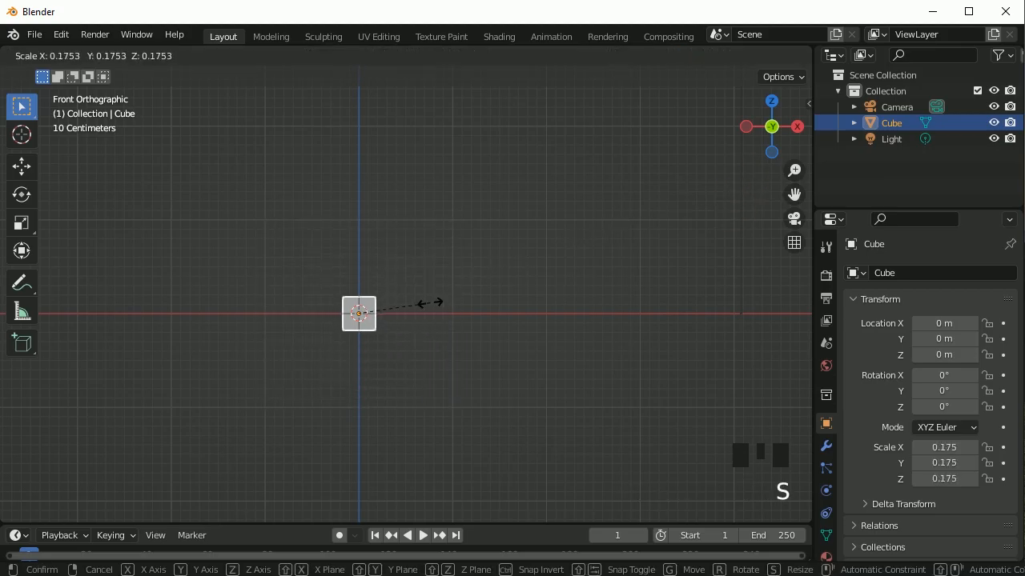
left_click(407, 309)
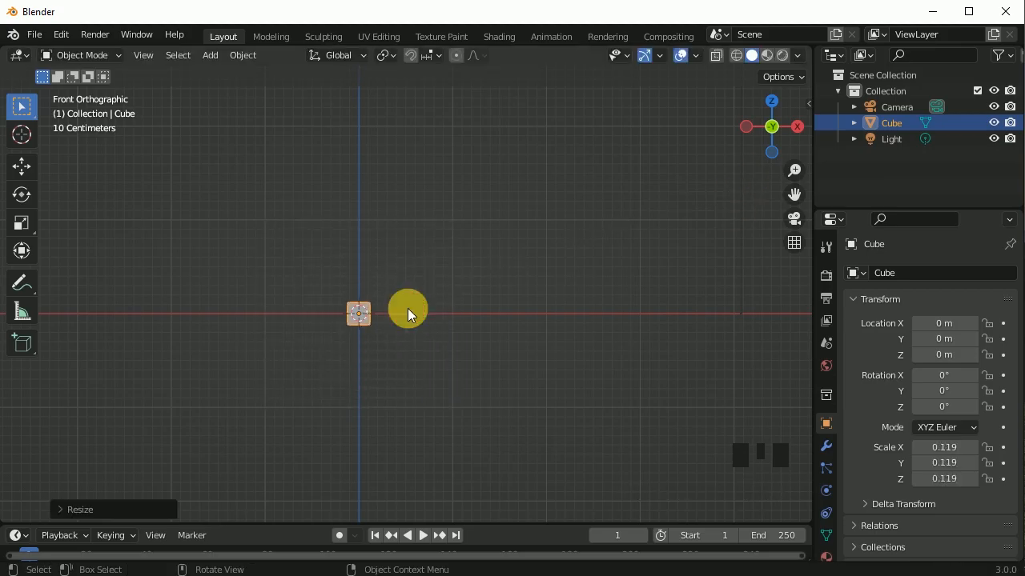
Scale the cube along single axes into a flat box, about 0.069 in Y and 0.062 in Z
key("KP_Decimal")
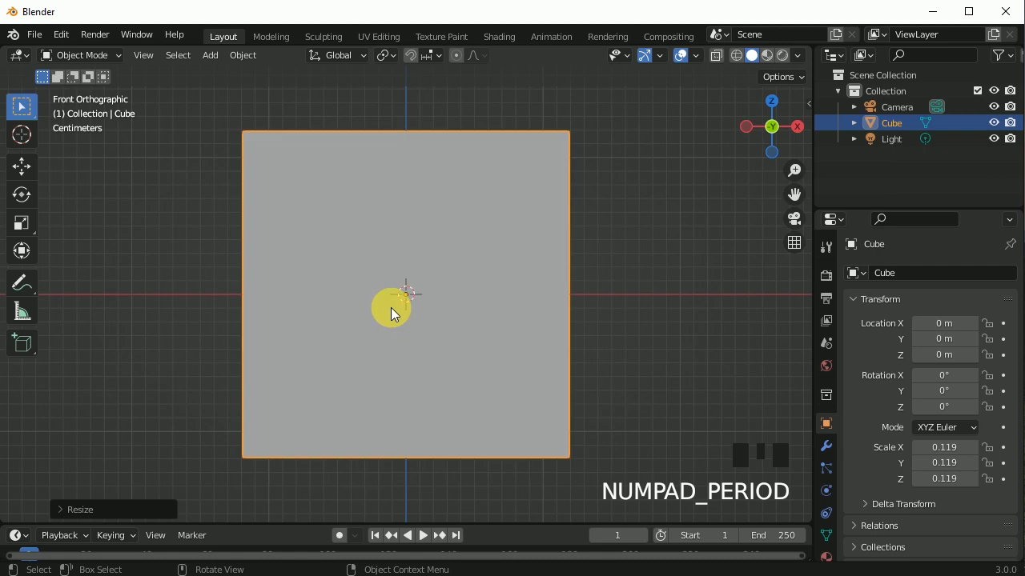
scroll(396, 314, "down", 2)
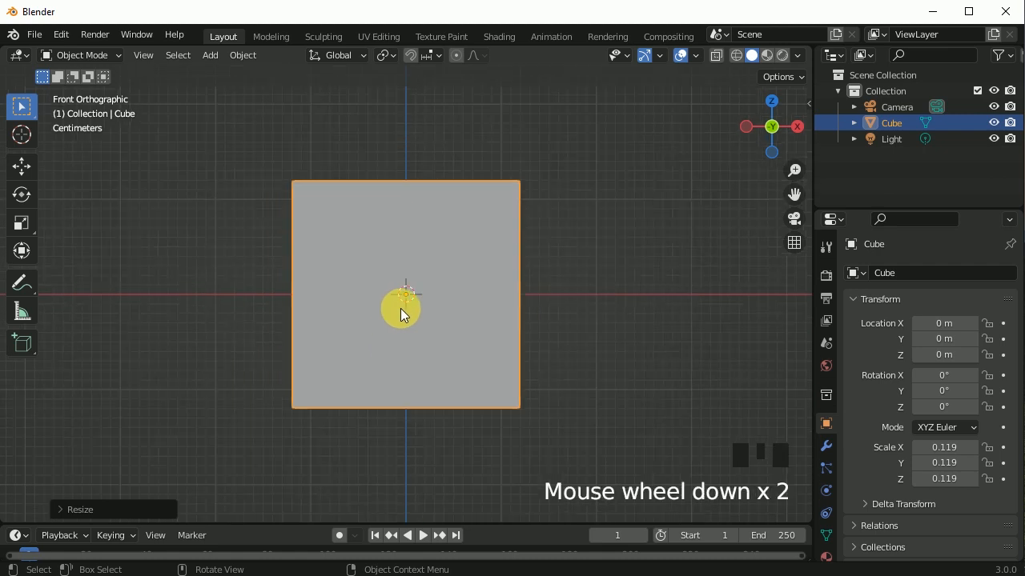
left_click(22, 225)
left_click_drag(406, 234, 411, 264)
key("KP_7")
key("KP_1")
left_click(408, 231)
left_click_drag(408, 233, 408, 229)
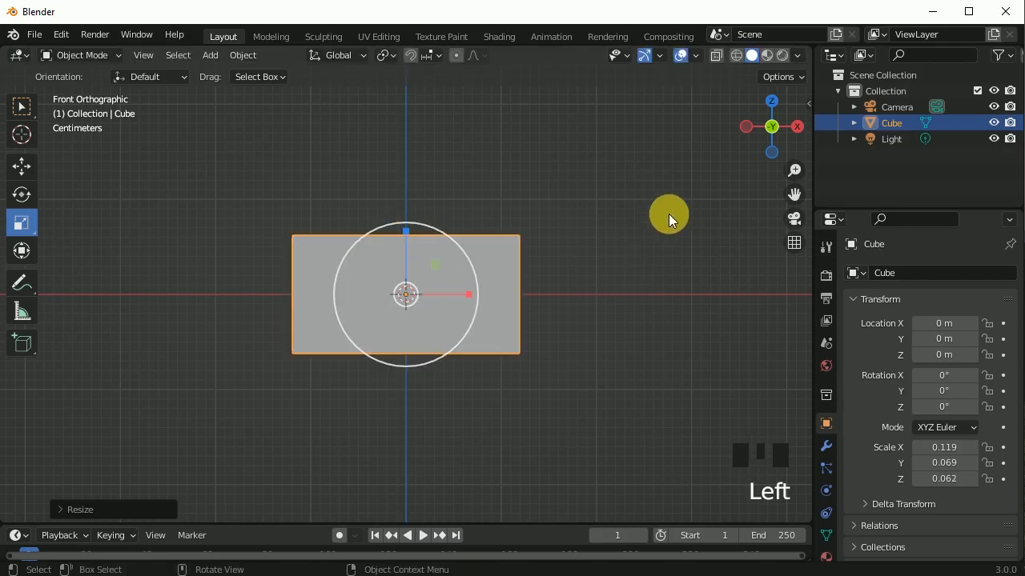
Scale the box uniformly by about 0.90 and apply all its transforms
key("s")
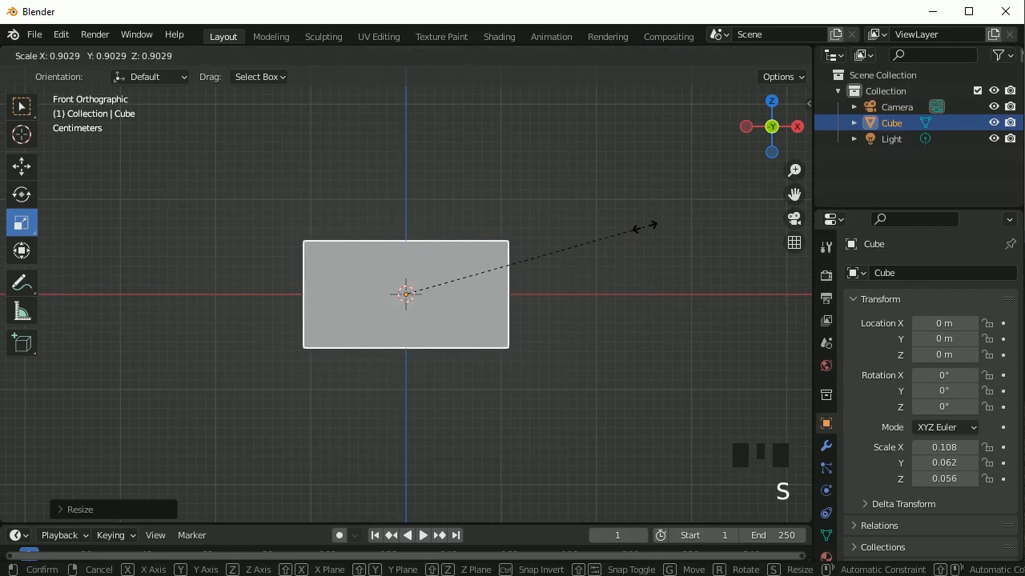
left_click(645, 227)
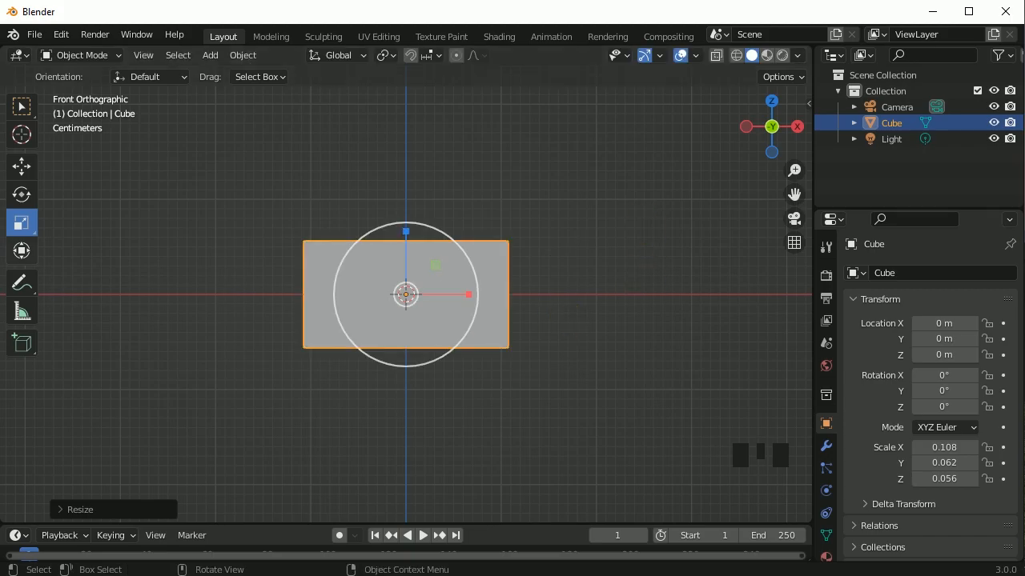
left_click(19, 105)
key("ctrl+a")
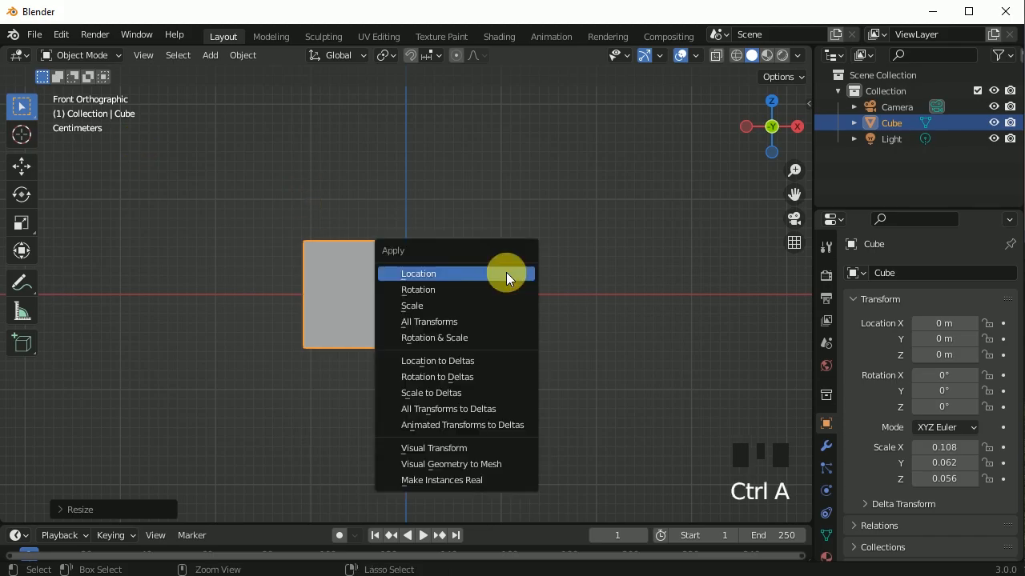
left_click(485, 322)
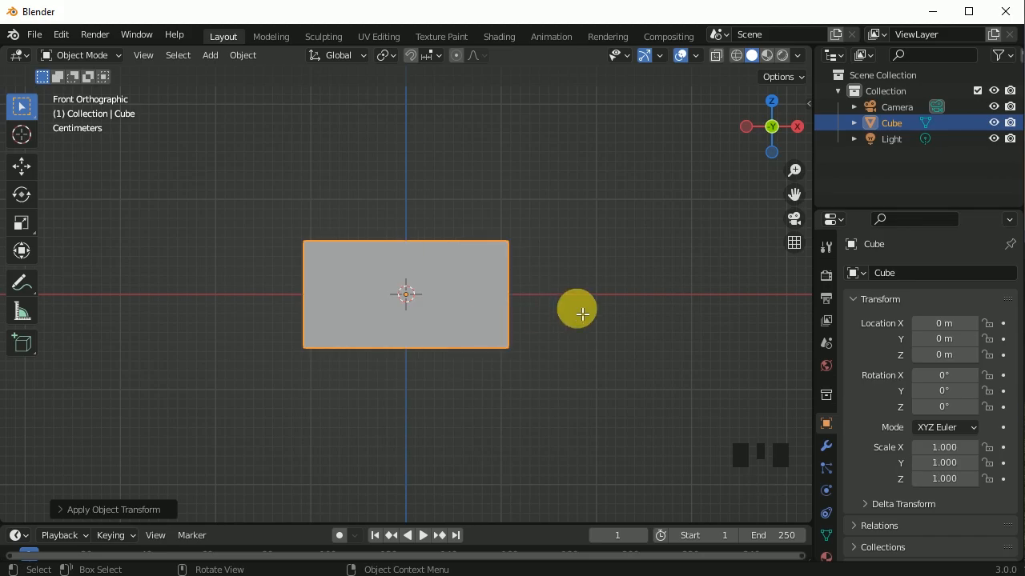
In Edit Mode with face selection, bevel all of the box's edges by about 0.0164 m
key("Tab")
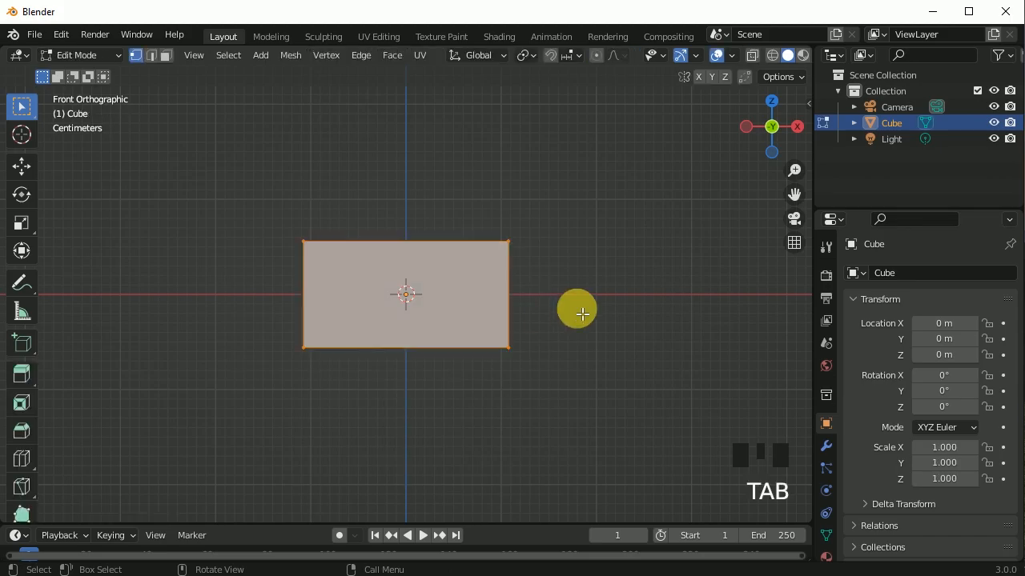
left_click(164, 59)
middle_click_drag(368, 217, 405, 322)
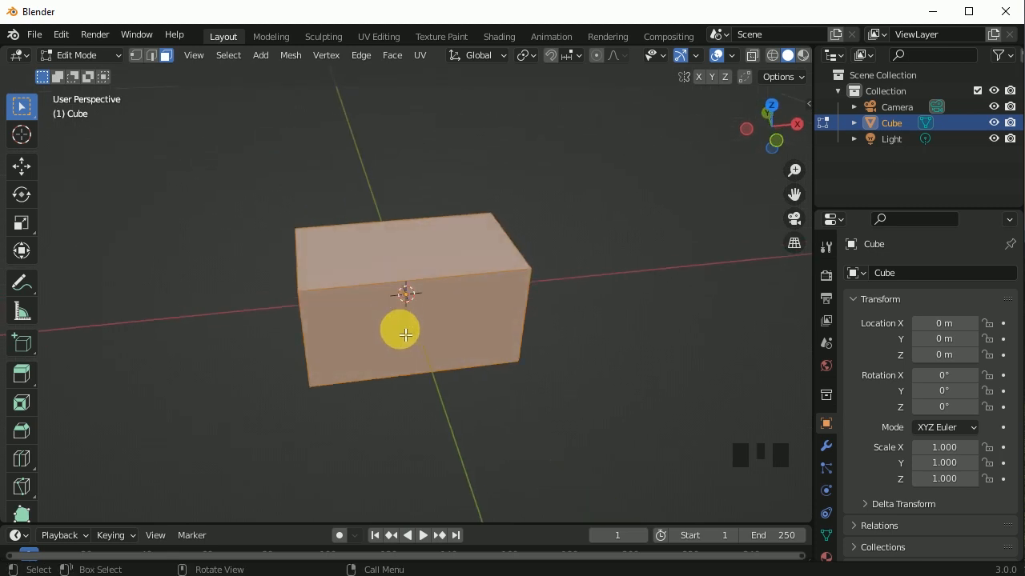
key("ctrl+b")
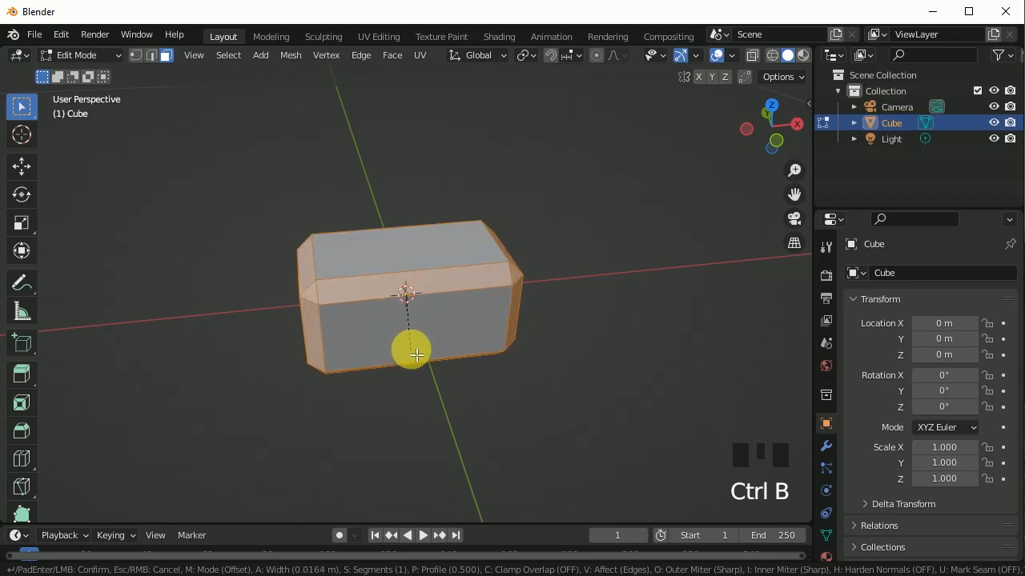
left_click(416, 355)
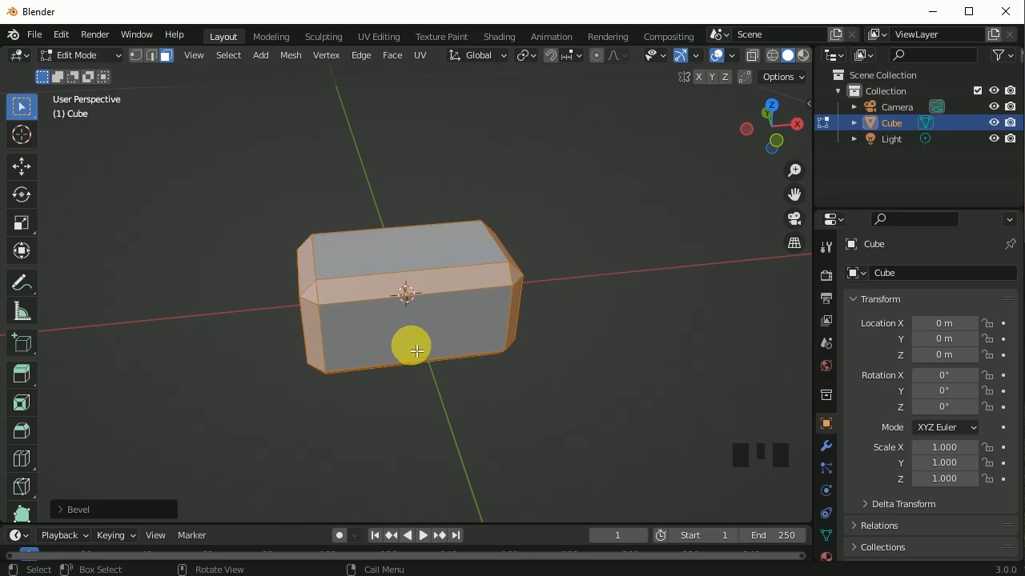
Set the bevel's segments to 9 to round the box's edges
left_click(67, 510)
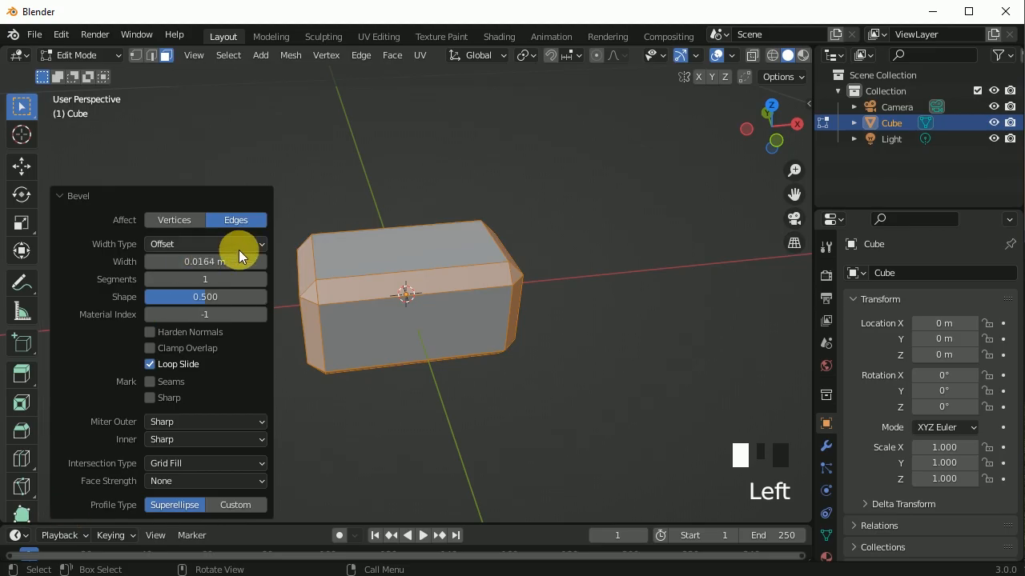
left_click(264, 280)
left_click(263, 279)
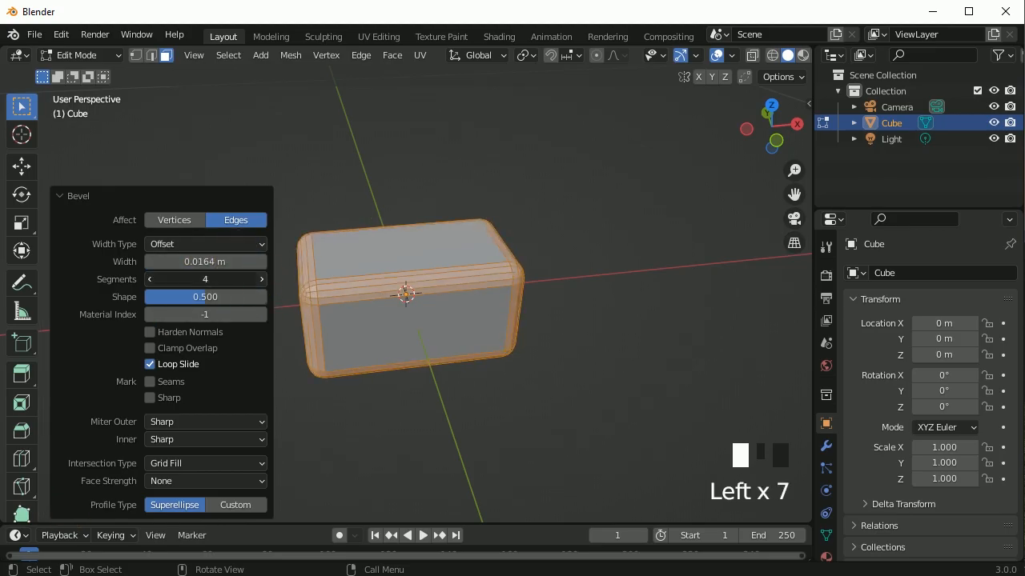
left_click(264, 280)
left_click(263, 279)
left_click(263, 279)
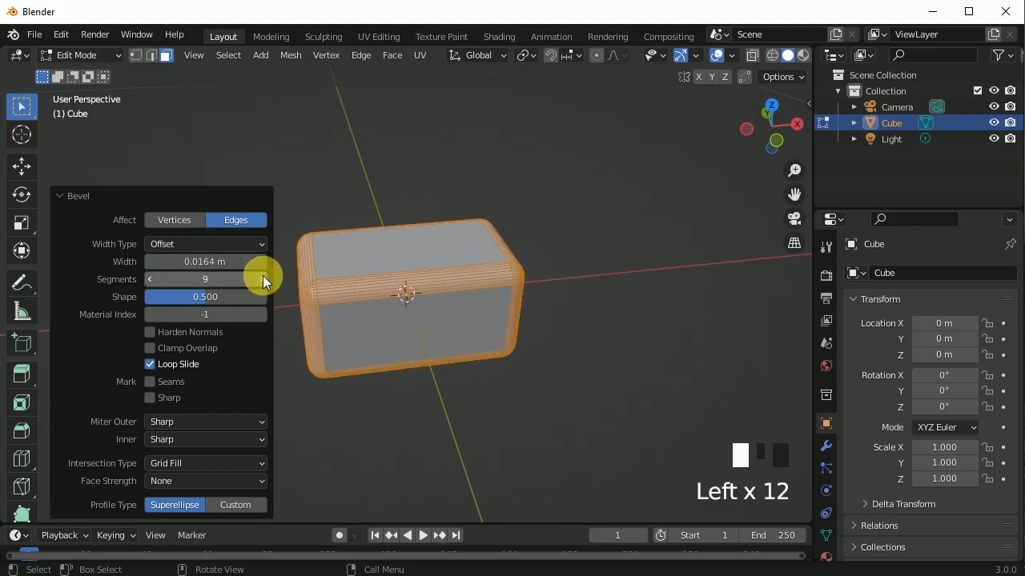
left_click(62, 195)
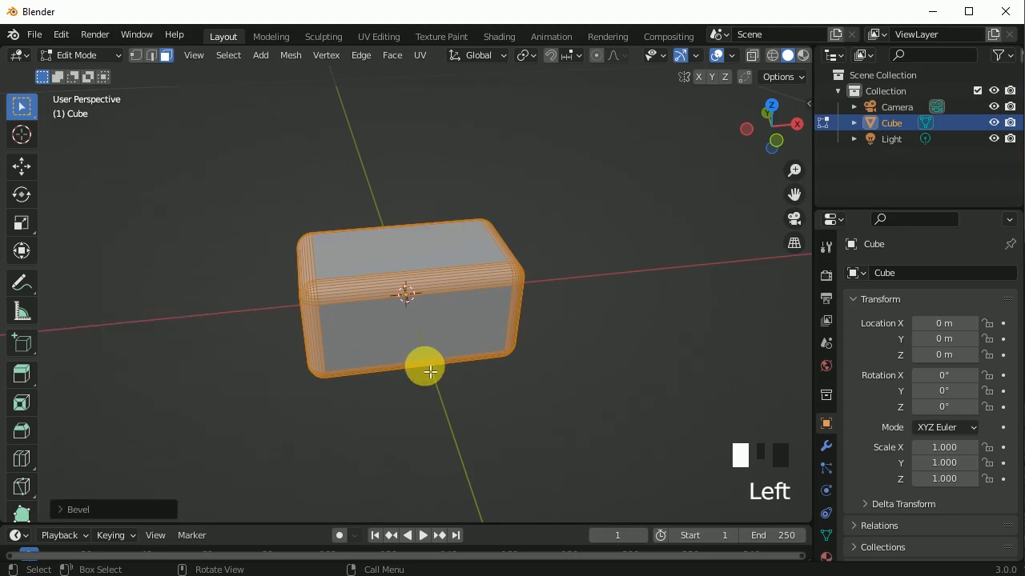
Switch the viewport to Material Preview shading and set the base color of the box's existing material to bright blue
middle_click_drag(528, 377, 494, 328)
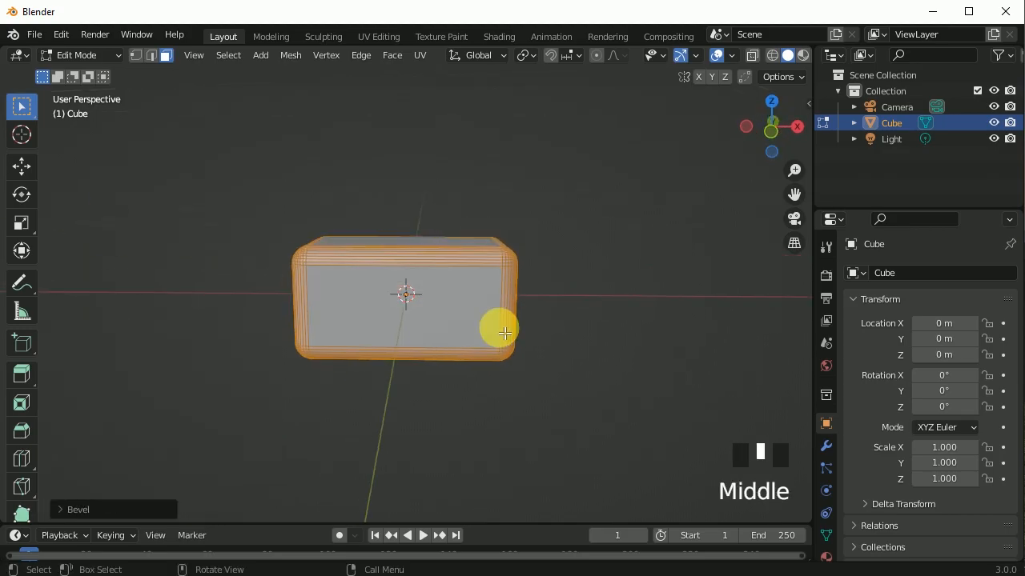
scroll(833, 434, "down", 7)
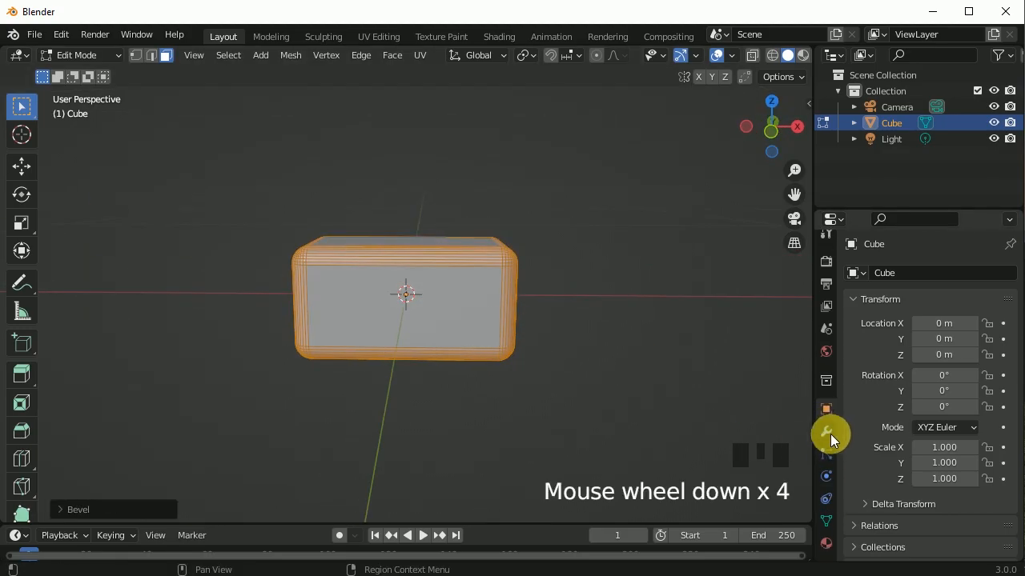
left_click(829, 549)
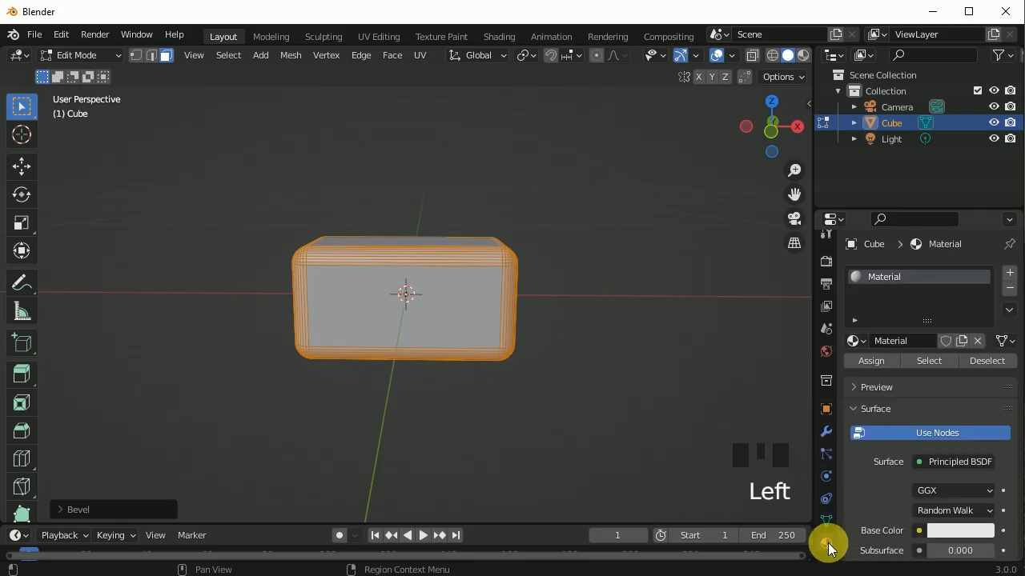
left_click_drag(820, 291, 809, 293)
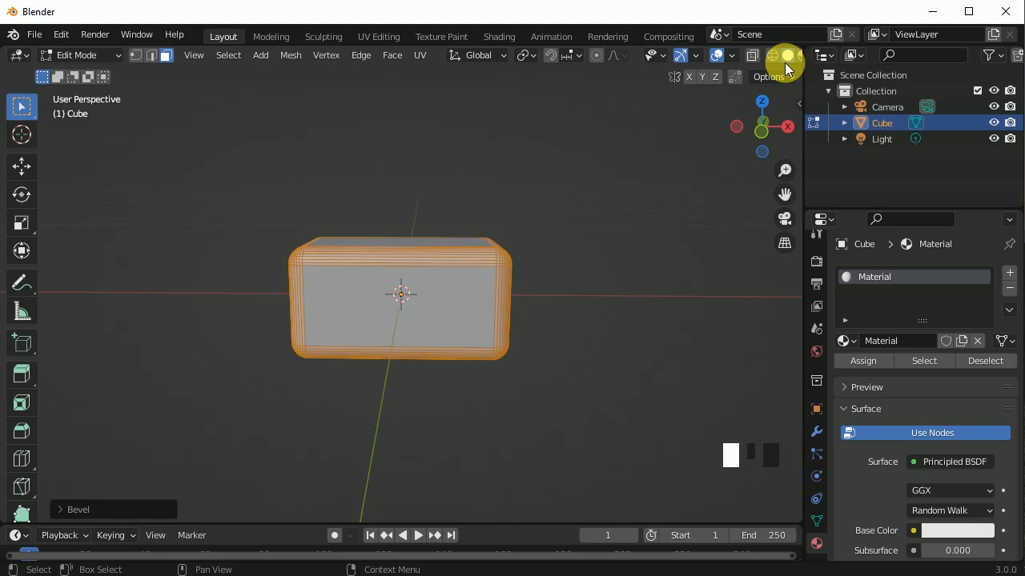
left_click_drag(810, 108, 836, 109)
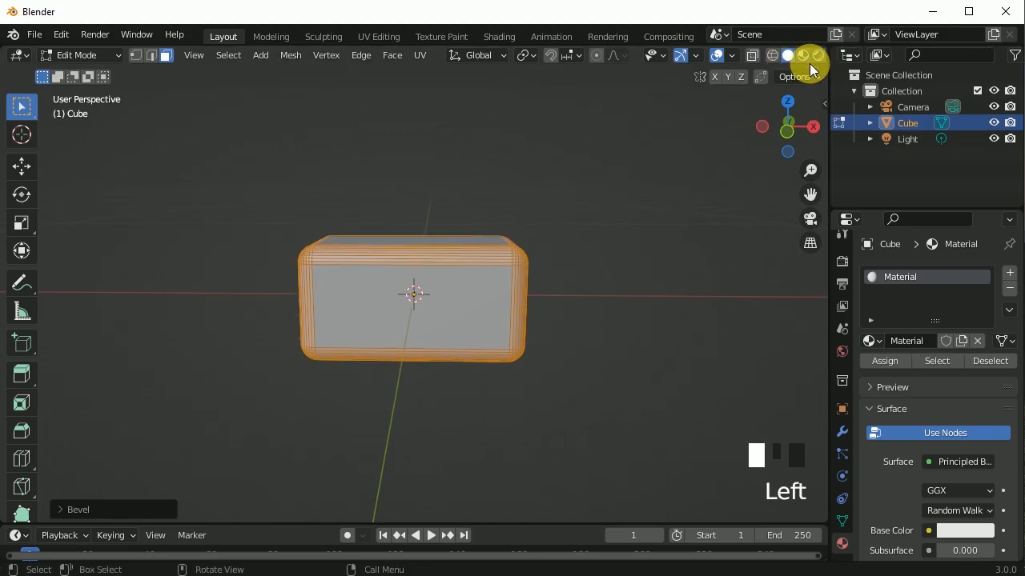
left_click(802, 55)
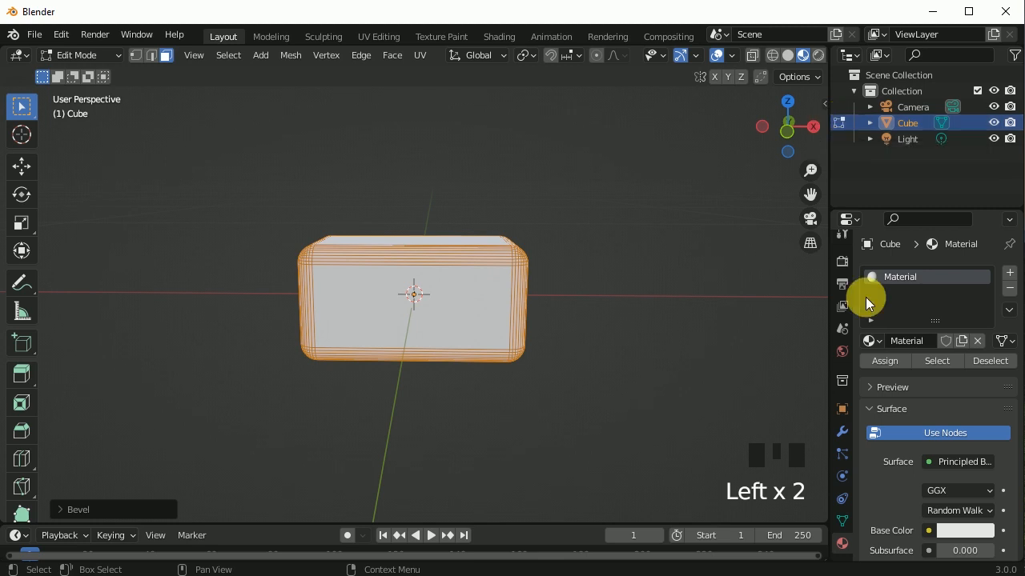
left_click(946, 530)
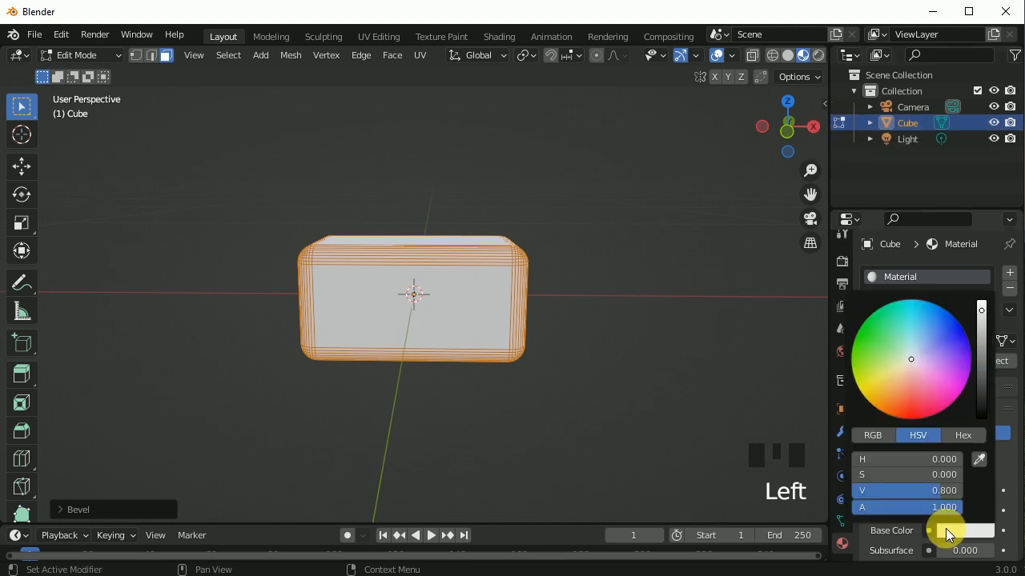
mouse_move(932, 321)
left_mouse_down()
mouse_move(960, 324)
mouse_move(933, 310)
left_mouse_up()
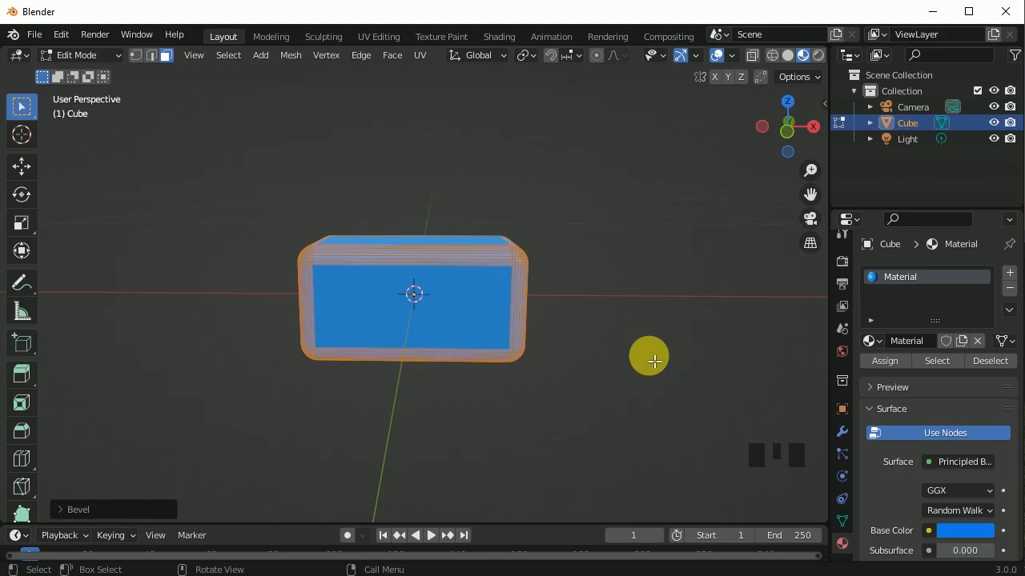
Add a second material slot with a new material and give it a deep blue base color
left_click(1010, 275)
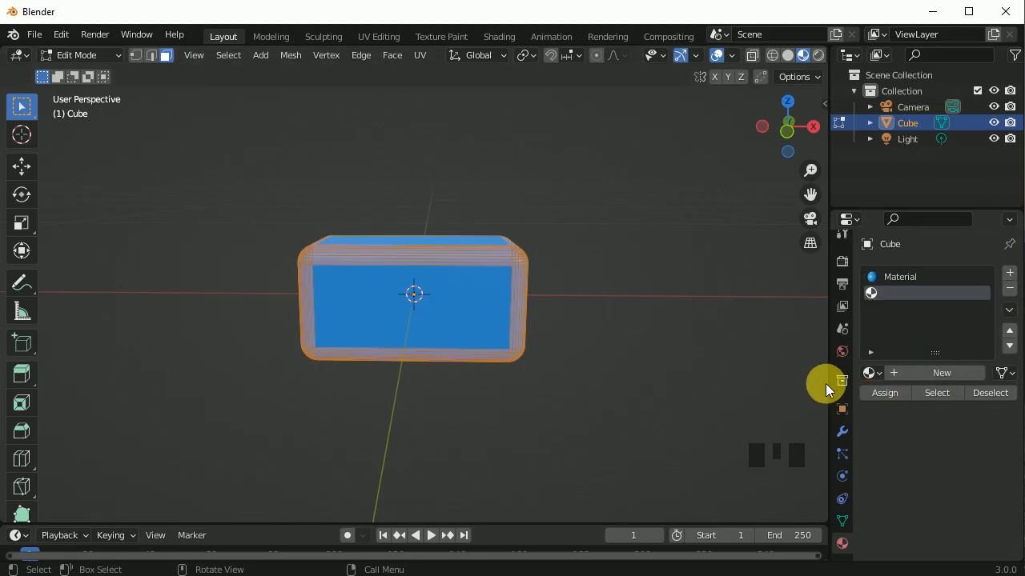
left_click_drag(829, 389, 821, 387)
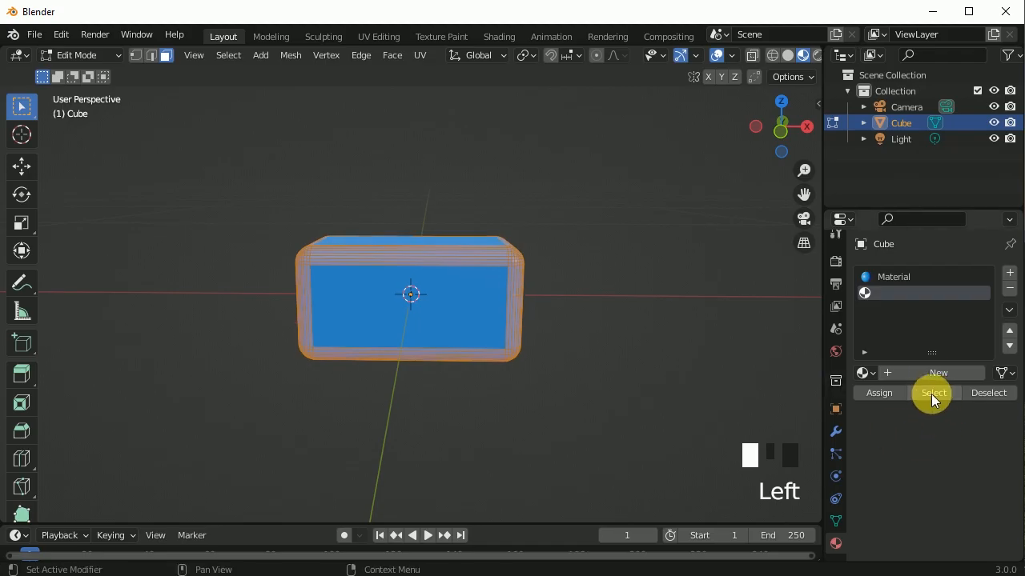
left_click(936, 373)
scroll(937, 465, "down", 4)
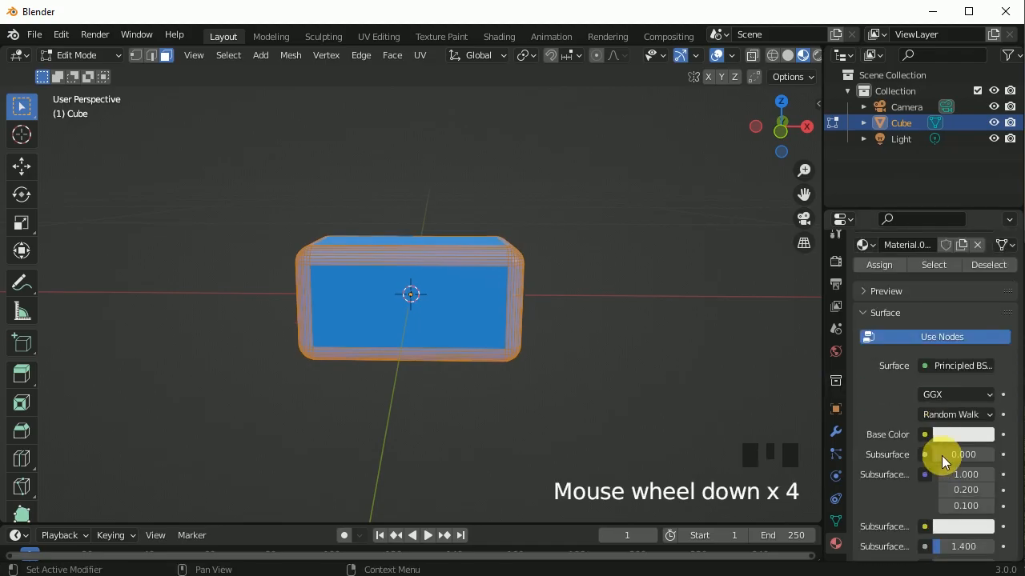
left_click(964, 432)
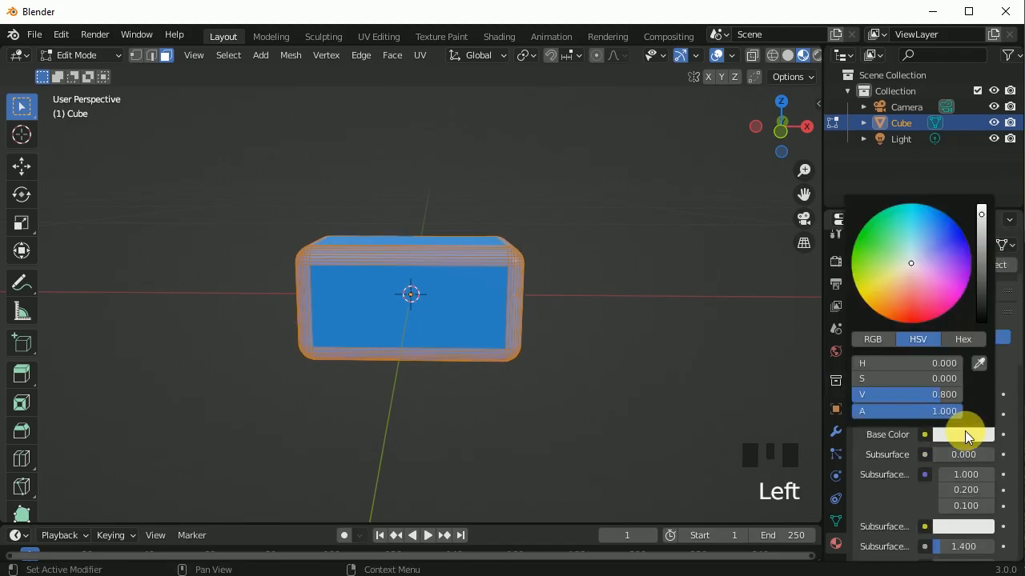
left_click(953, 239)
mouse_move(959, 235)
left_mouse_down()
mouse_move(981, 220)
mouse_move(982, 244)
left_mouse_up()
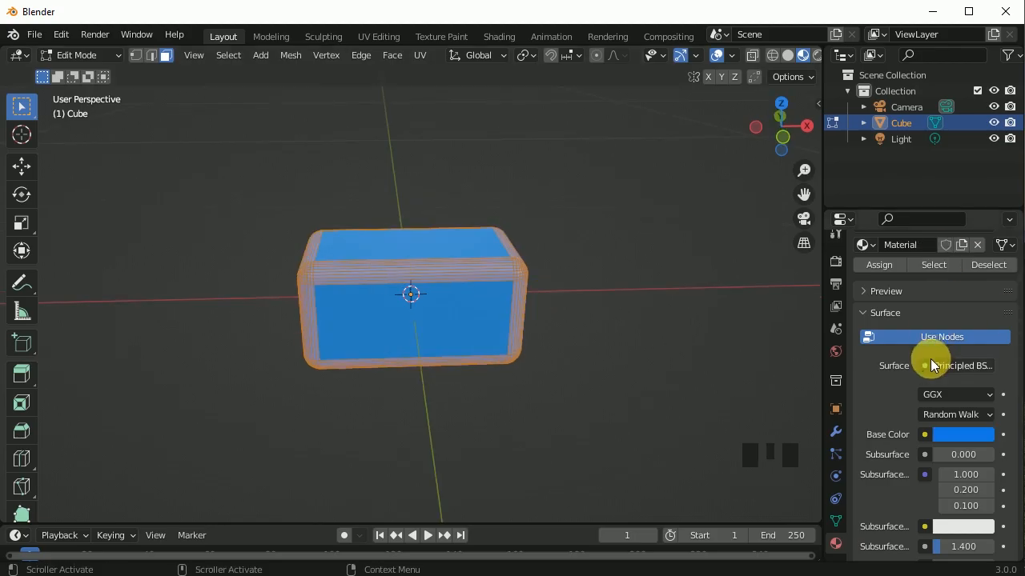
scroll(931, 359, "up", 2)
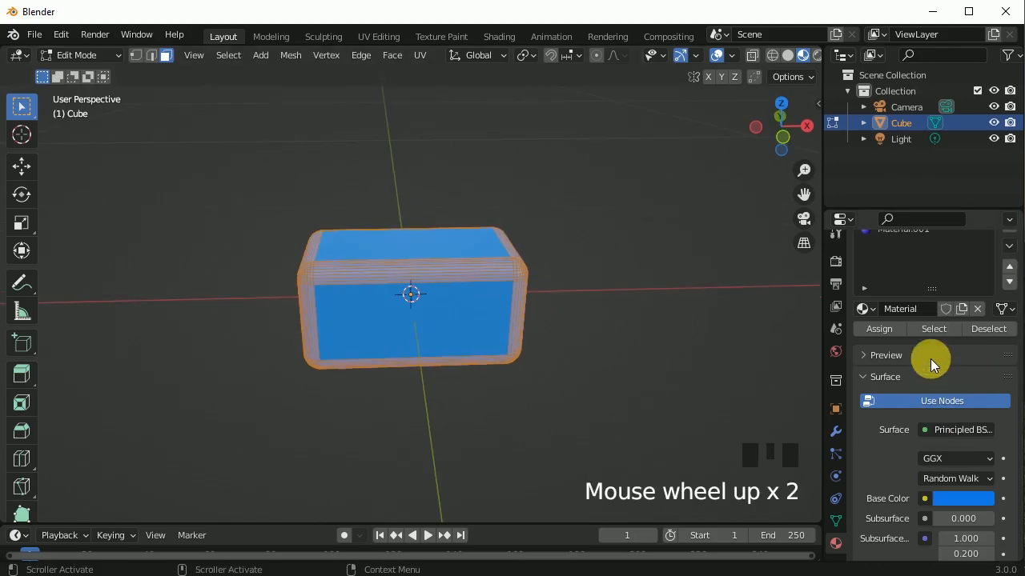
Assign the deep blue Material.001 to the selected beveled edge faces and return to Object Mode
scroll(930, 354, "up", 4)
left_click(910, 293)
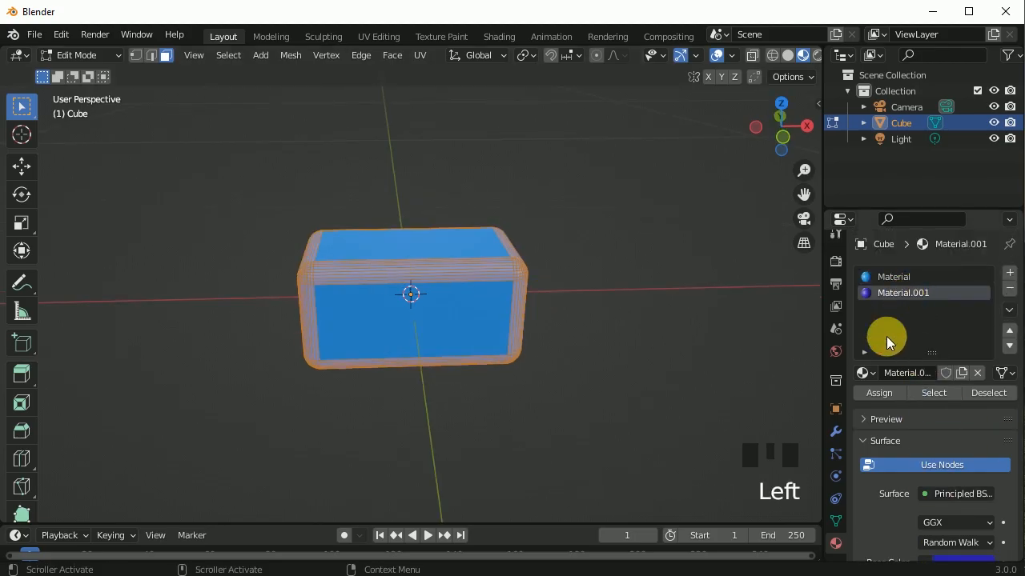
left_click(872, 393)
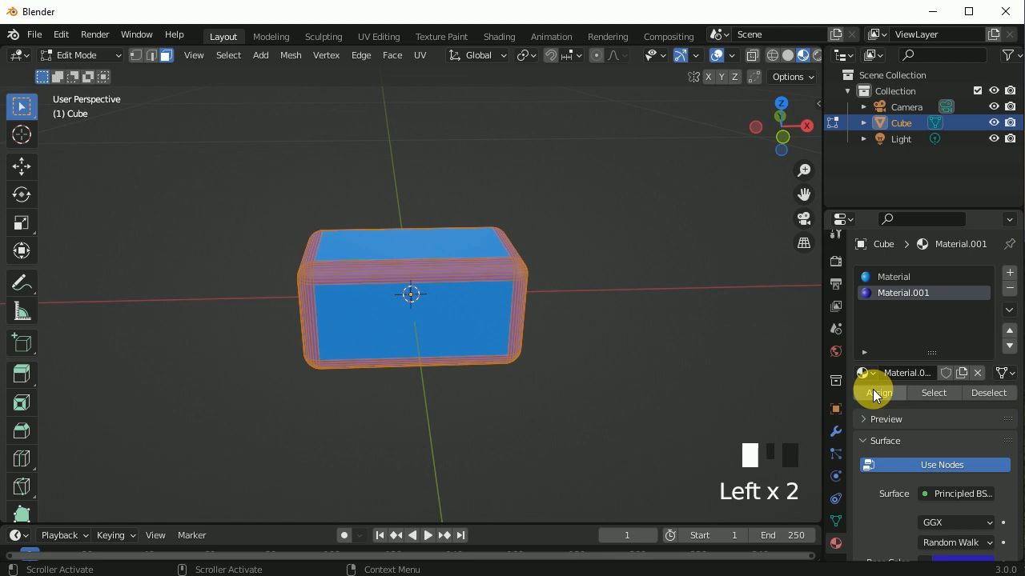
key("Tab")
left_click(623, 333)
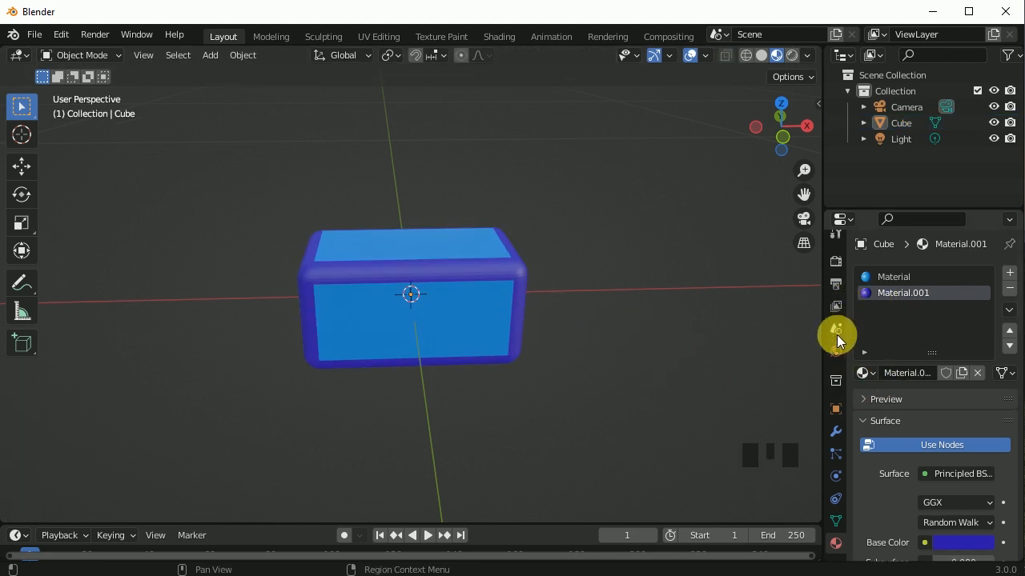
Select the box and apply Shade Smooth to it
left_click(834, 408)
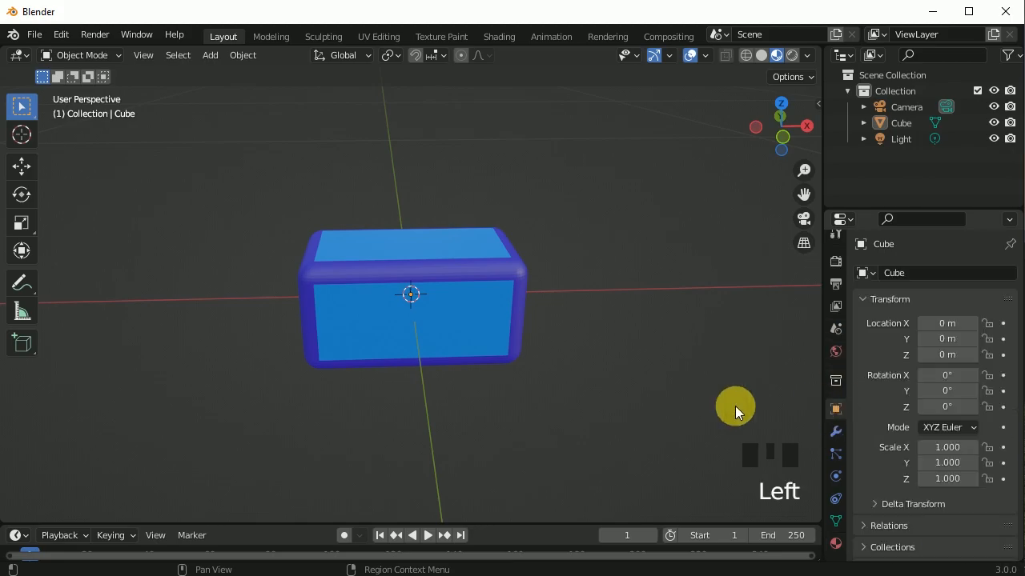
left_click_drag(818, 317, 810, 318)
middle_click_drag(565, 330, 424, 297)
left_click(424, 298)
right_click(423, 298)
left_click(425, 282)
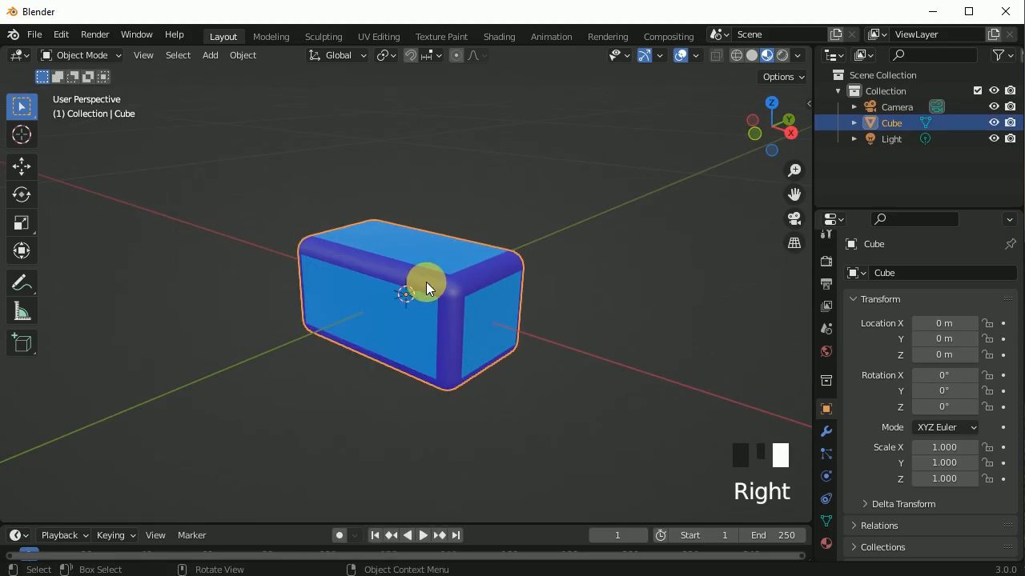
Enable Auto Smooth in the box's mesh normals settings and deselect the box
left_click(827, 522)
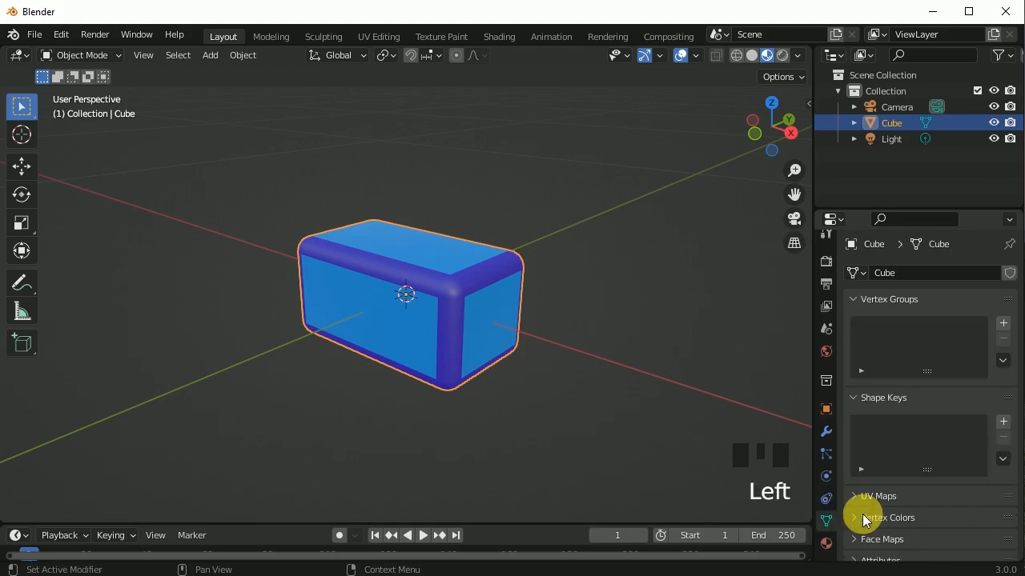
scroll(863, 425, "down", 9)
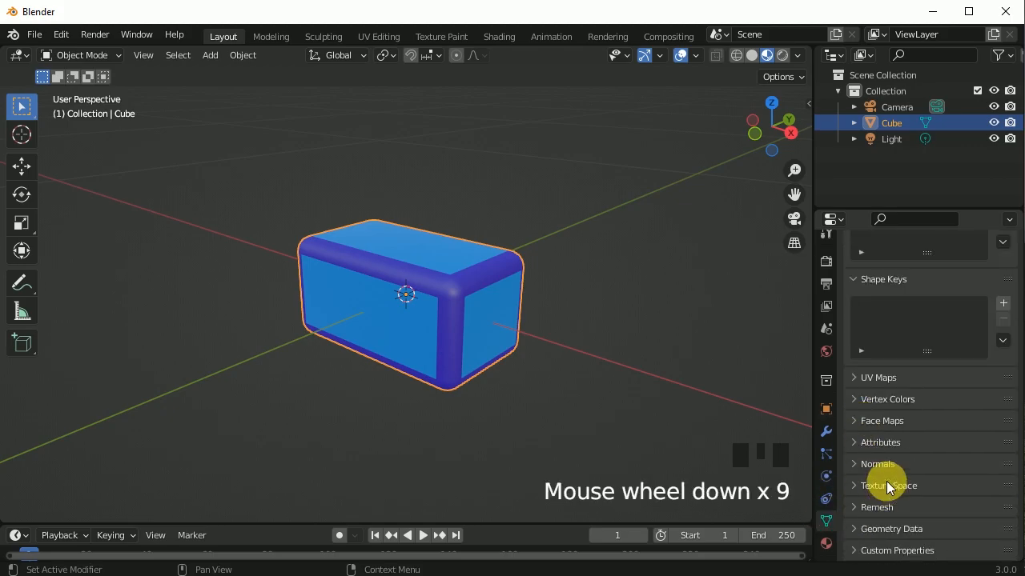
left_click(877, 465)
left_click(916, 490)
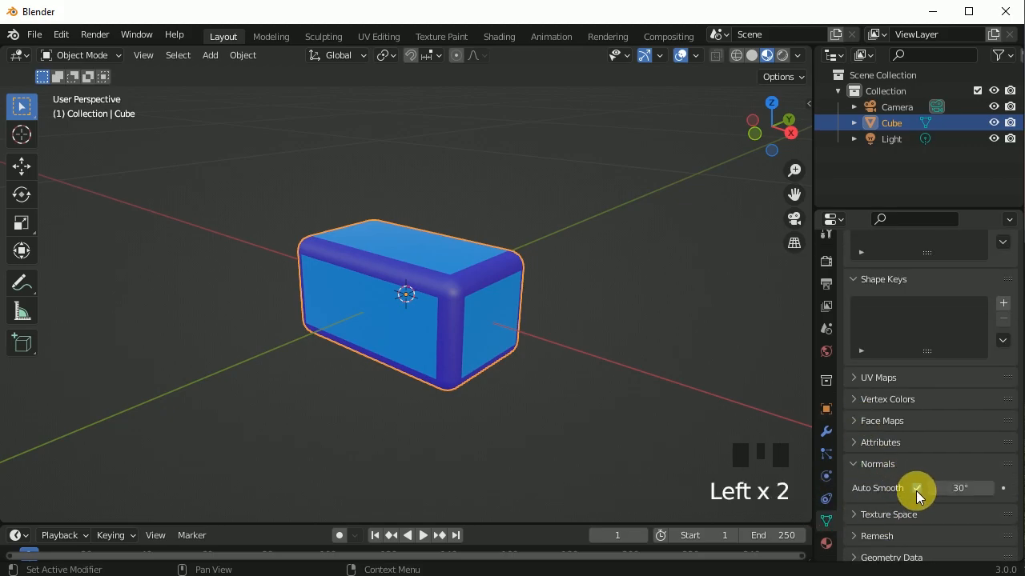
left_click(643, 370)
In top view, add a mesh circle centered on the box and scale it to about 0.37
key("KP_7")
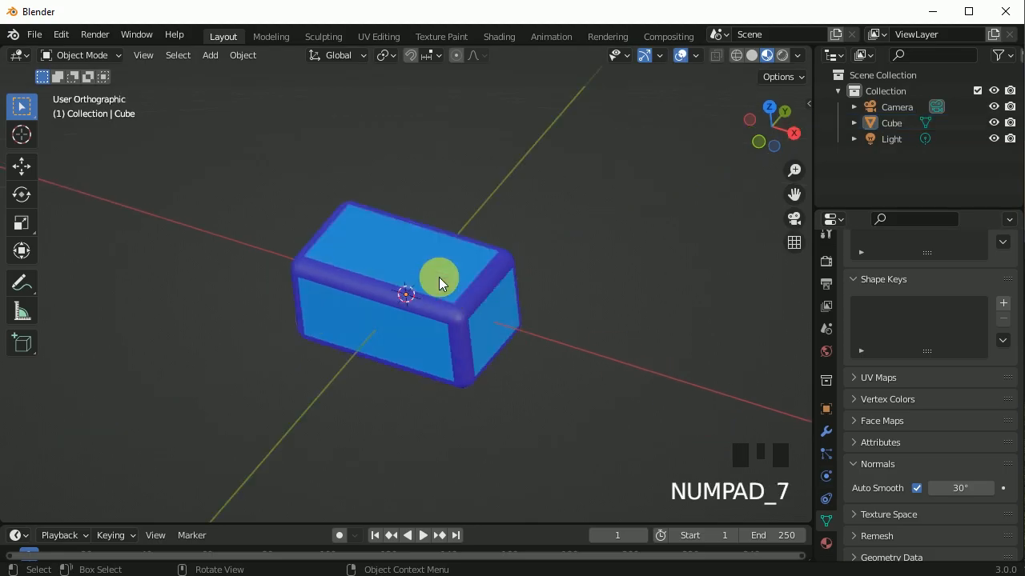
scroll(440, 280, "down", 2)
scroll(443, 279, "down", 2)
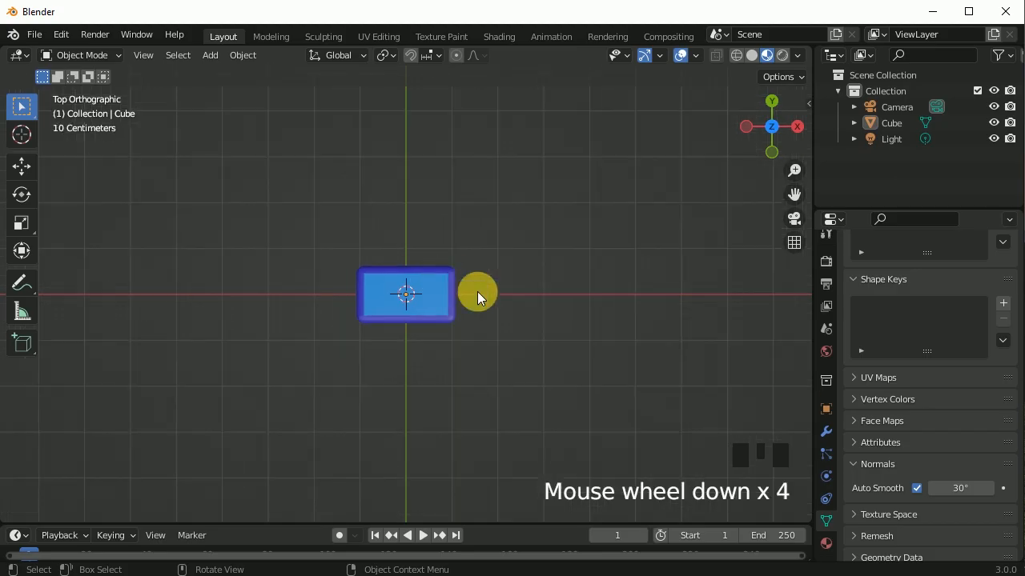
middle_click_drag(443, 279, 483, 327, "shift")
left_click(212, 58)
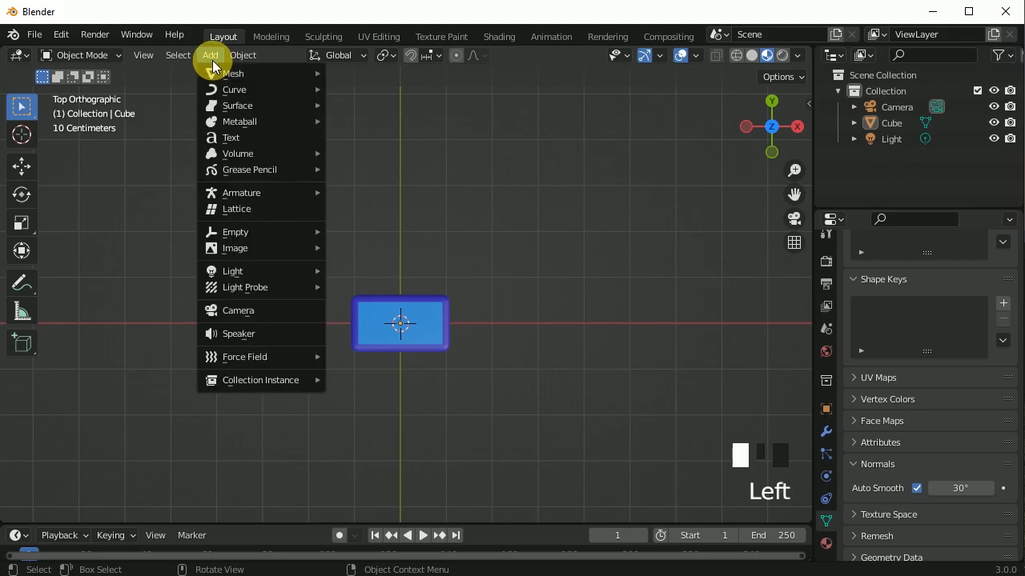
mouse_move(213, 74)
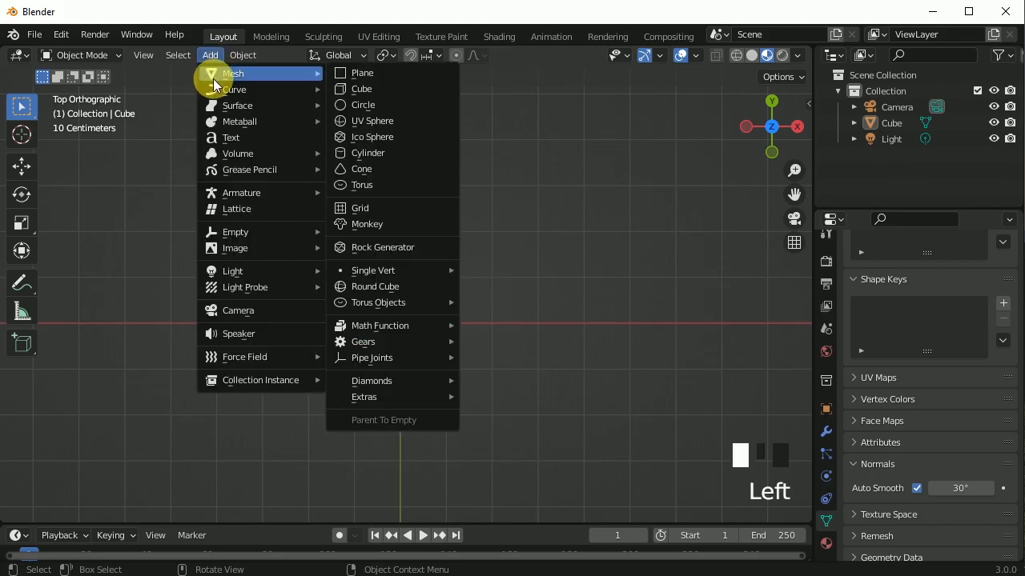
left_click(386, 106)
scroll(497, 285, "down", 4)
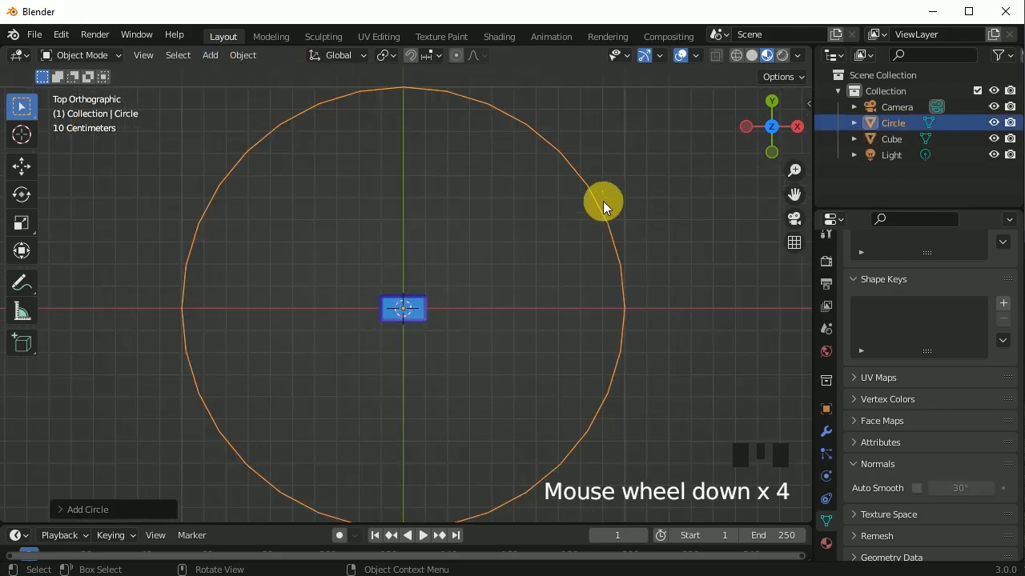
key("s")
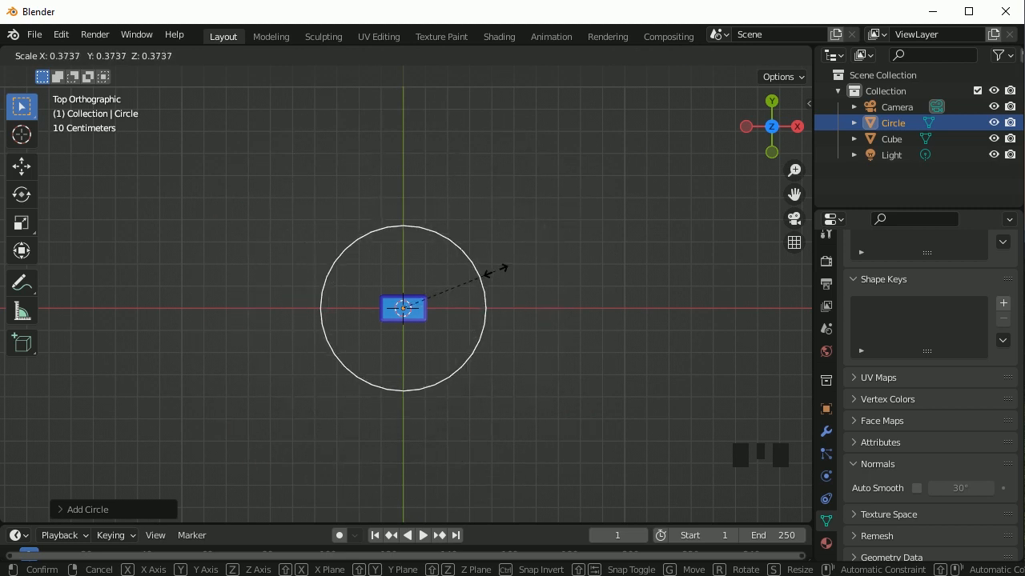
left_click(487, 271)
scroll(437, 340, "up", 2)
scroll(437, 340, "up", 1)
left_click(438, 320)
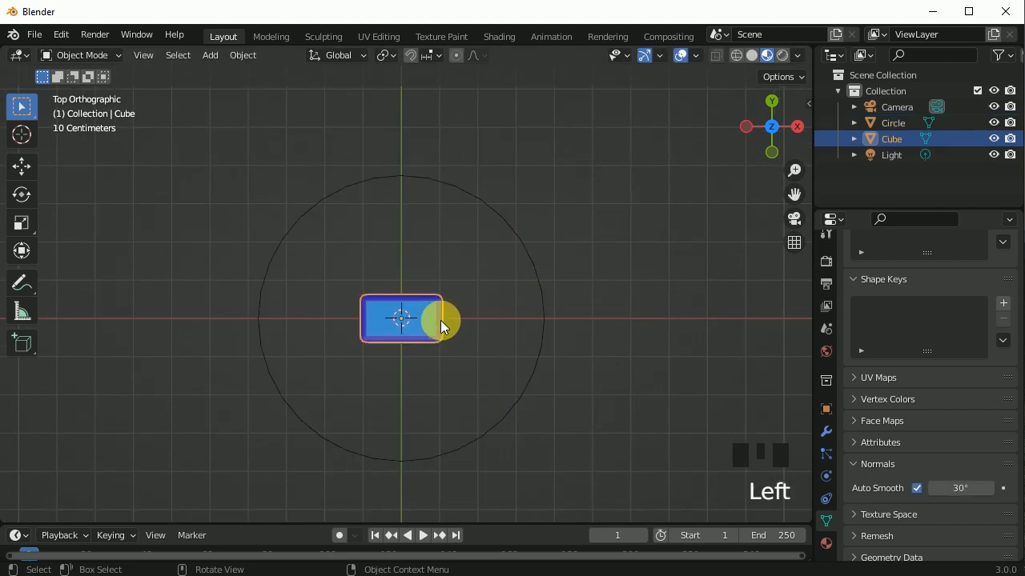
middle_click_drag(463, 378, 439, 316)
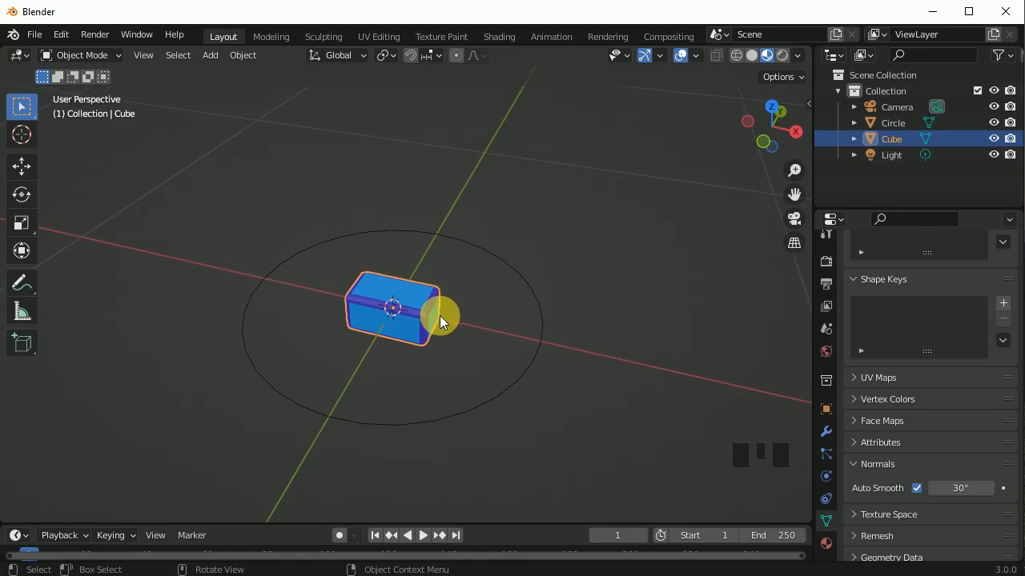
scroll(391, 316, "up", 3)
left_click(491, 297)
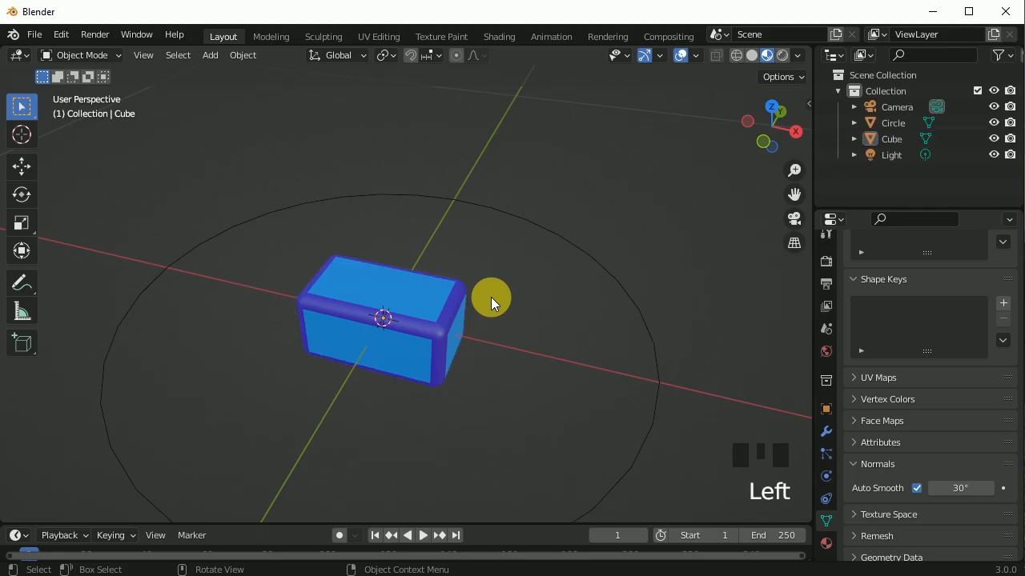
In top view, select the circle around the box and scale it up slightly
key("KP_7")
scroll(457, 217, "down", 3)
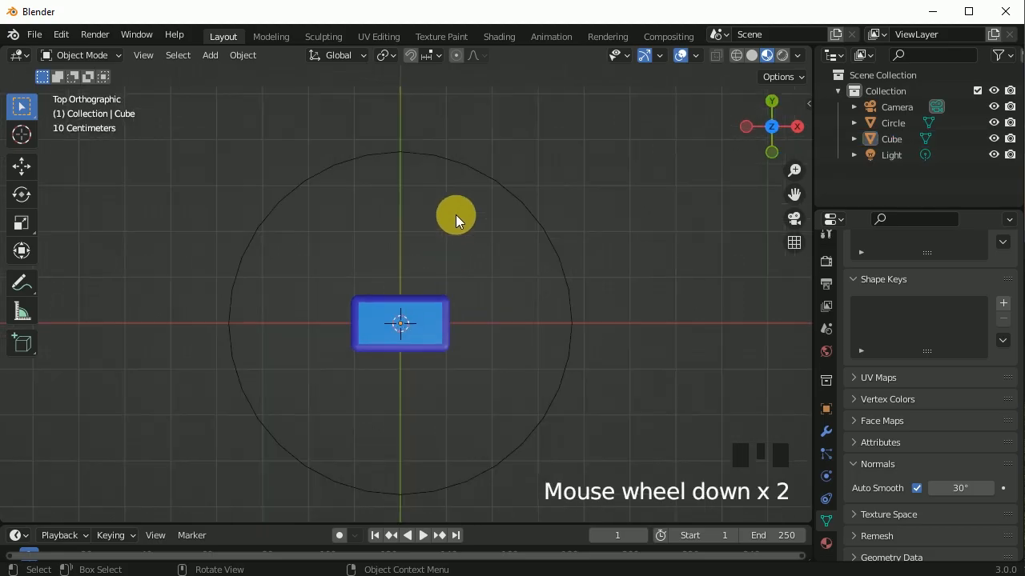
left_click(566, 294)
left_click(597, 286)
left_click(560, 287)
key("s")
left_click(621, 305)
key("s")
left_click(638, 309)
In Edit Mode, add 26 evenly spaced, unslid loop cuts across the box's length
left_click(462, 312)
left_click(437, 312)
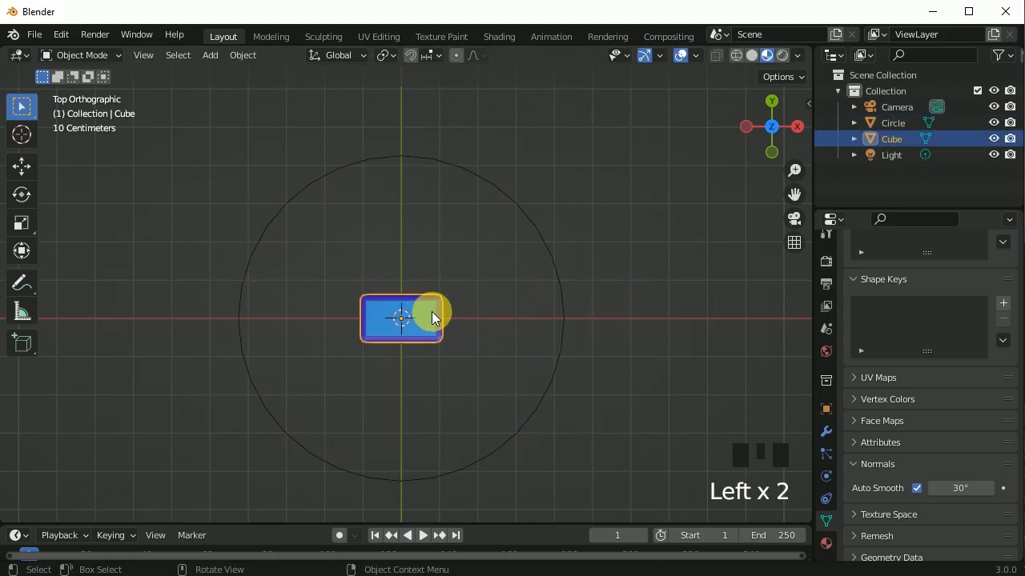
key("KP_Decimal")
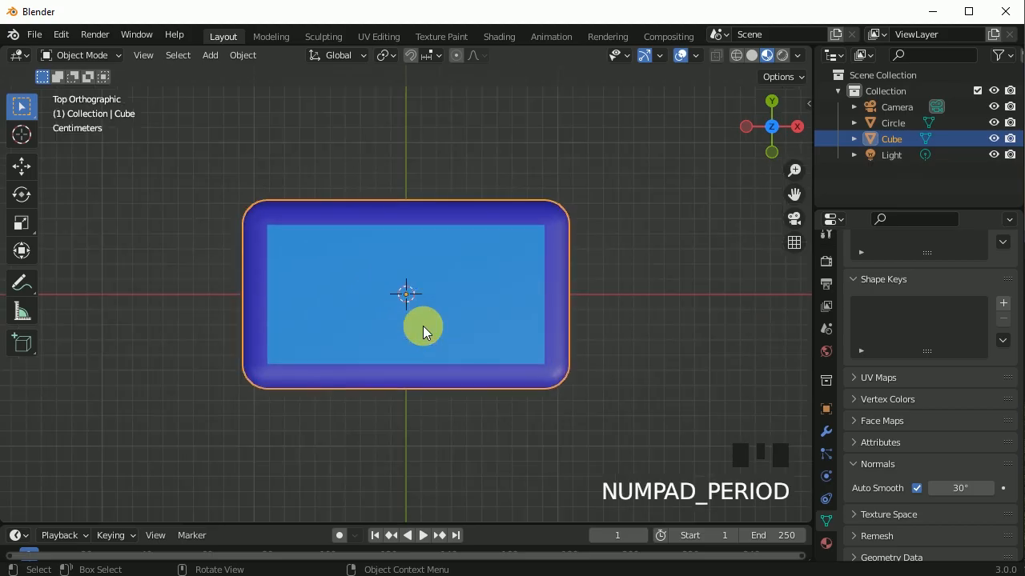
key("Tab")
key("KP_7")
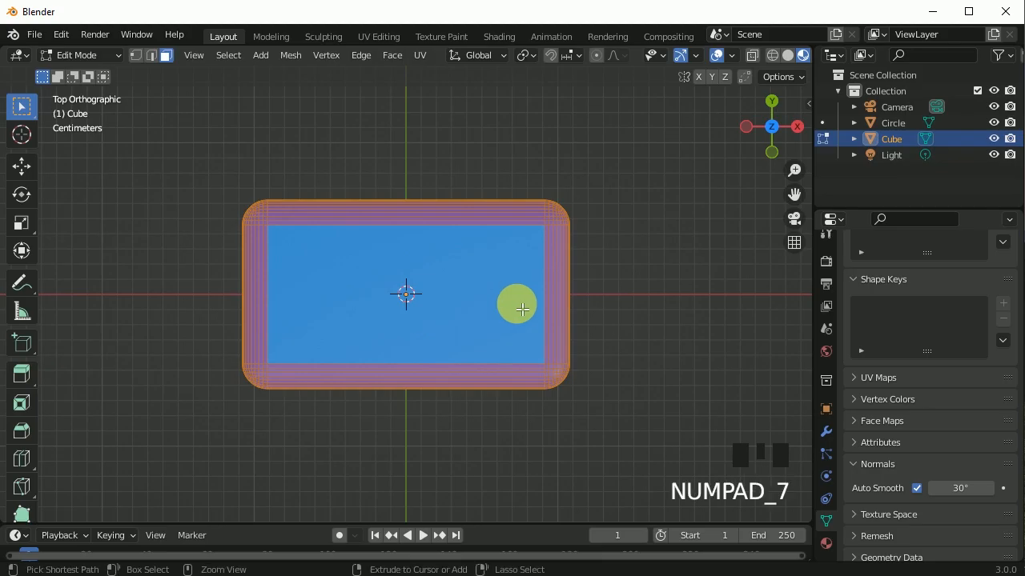
key("ctrl+r")
scroll(408, 214, "up", 16)
scroll(408, 215, "up", 9)
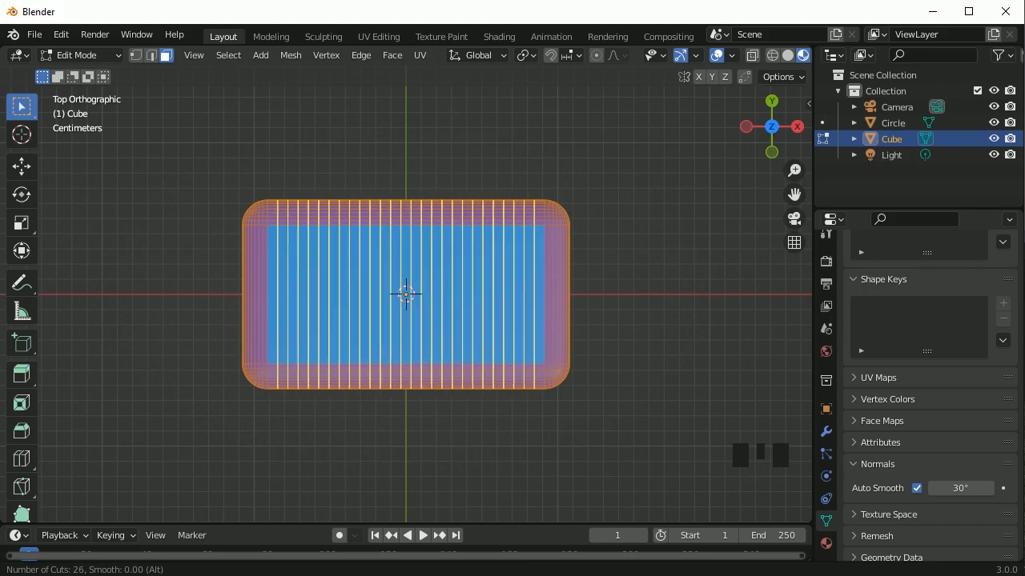
left_click(408, 215)
right_click(409, 215)
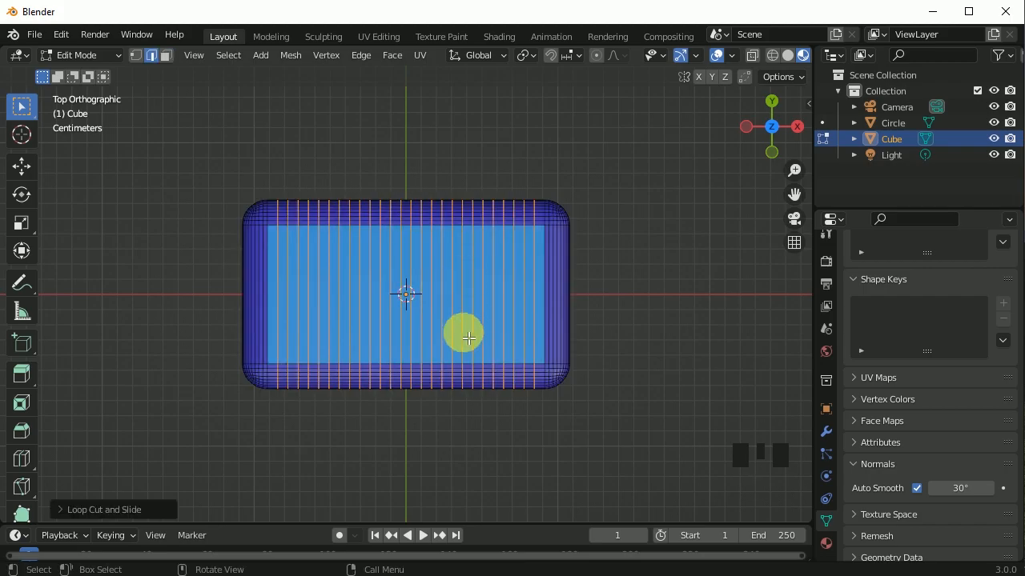
Add a dense set of evenly spaced horizontal loop cuts around the box's side faces
middle_click_drag(435, 389, 456, 420)
key("ctrl+r")
scroll(520, 402, "up", 16)
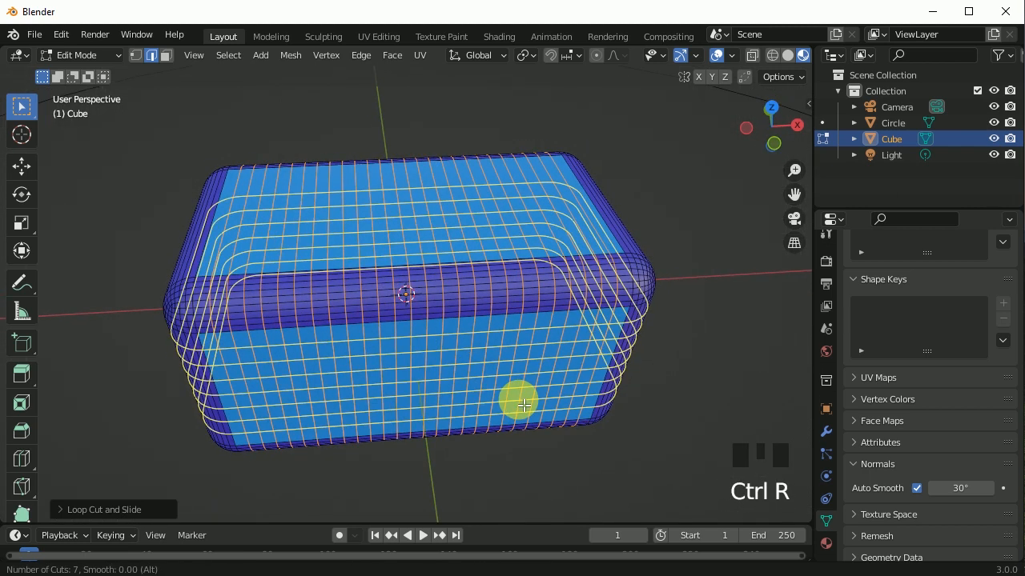
scroll(525, 404, "up", 8)
left_click(525, 401)
right_click(526, 400)
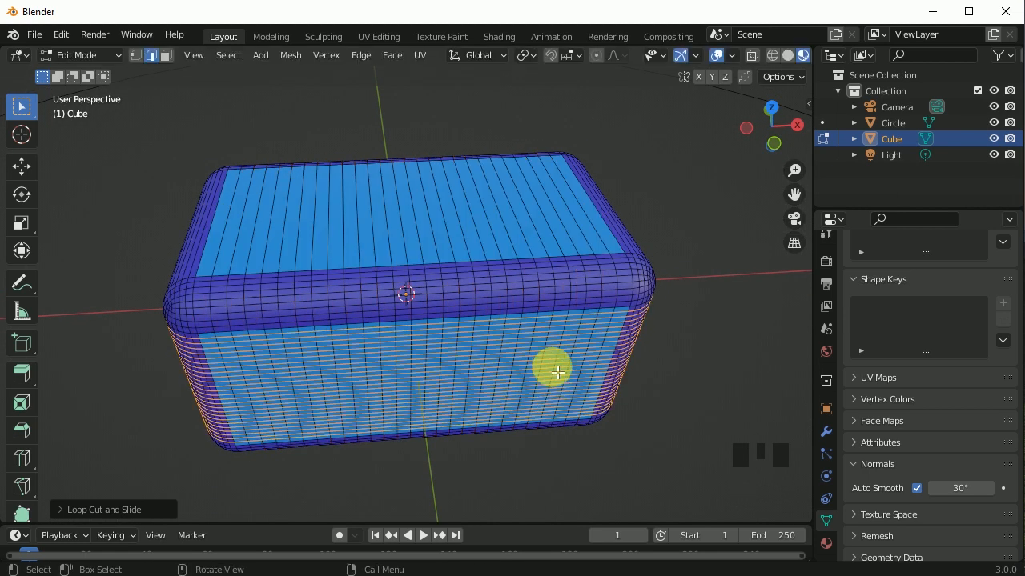
Add about 18 evenly spaced lengthwise loop cuts over the box's top face and return to Object Mode
key("ctrl+r")
scroll(436, 228, "up", 19)
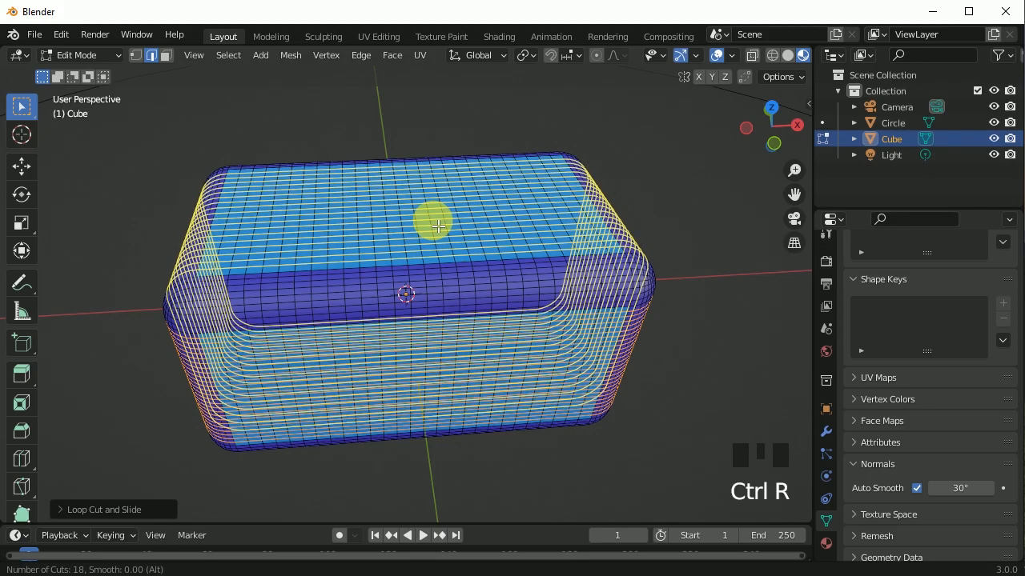
left_click(436, 226)
right_click(433, 222)
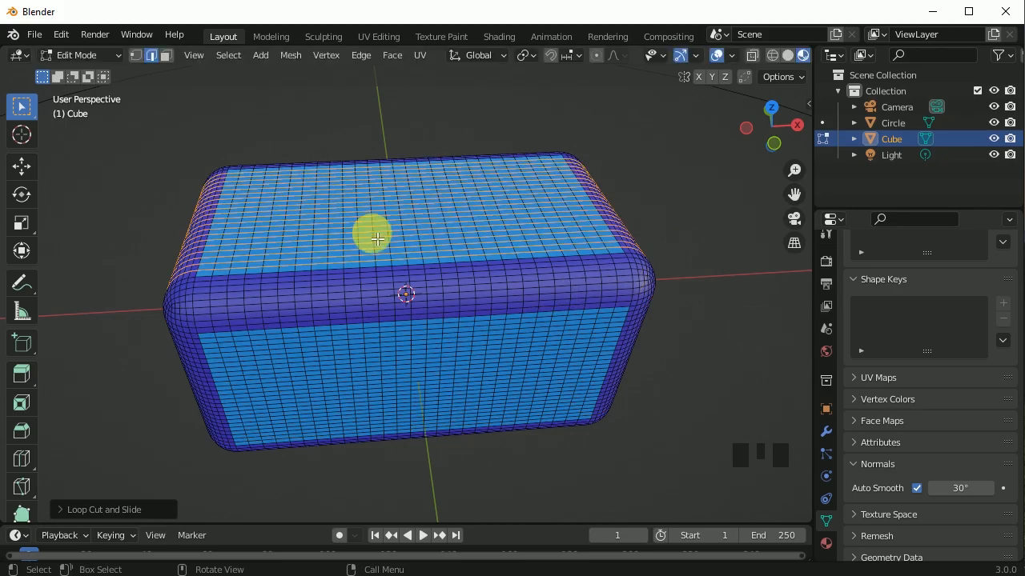
scroll(466, 271, "down", 3)
middle_click_drag(466, 271, 485, 339)
key("Tab")
Select the mesh circle around the box in top view and convert it to a curve
key("KP_7")
left_click(520, 191)
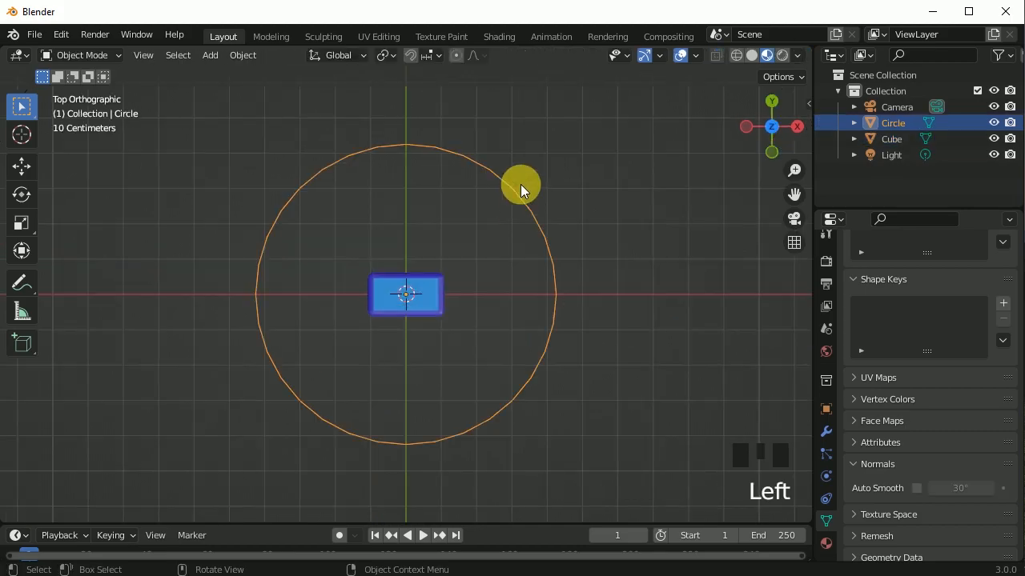
right_click(519, 192)
mouse_move(518, 231)
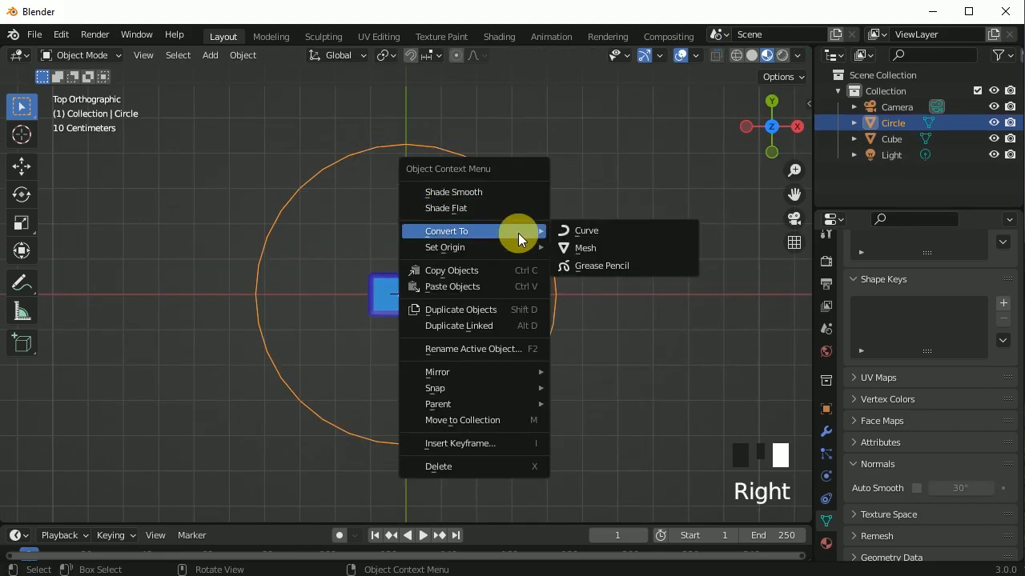
left_click(609, 236)
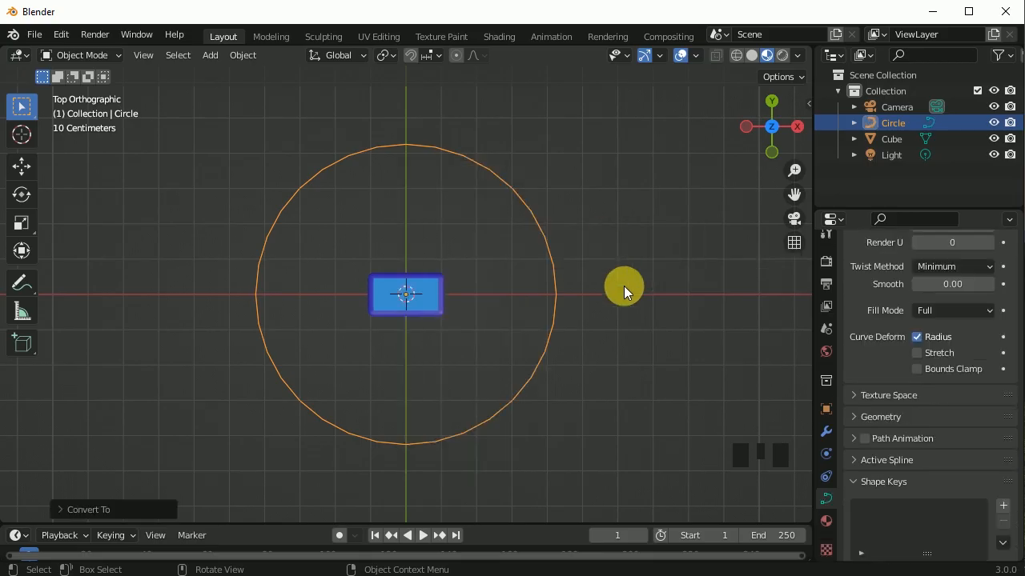
Widen the properties area and add an Array modifier to the box
left_click(827, 429)
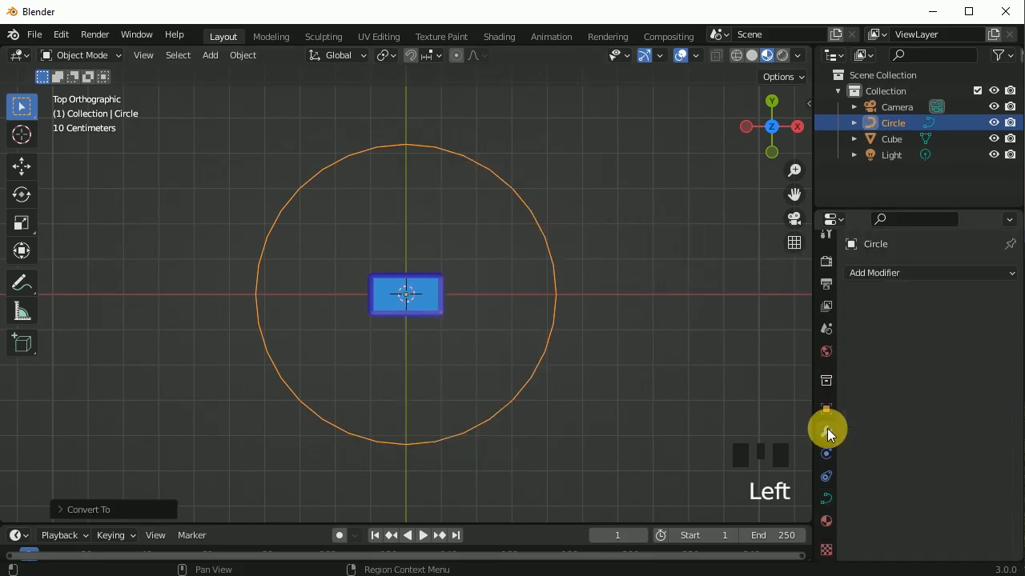
left_click_drag(823, 400, 783, 405)
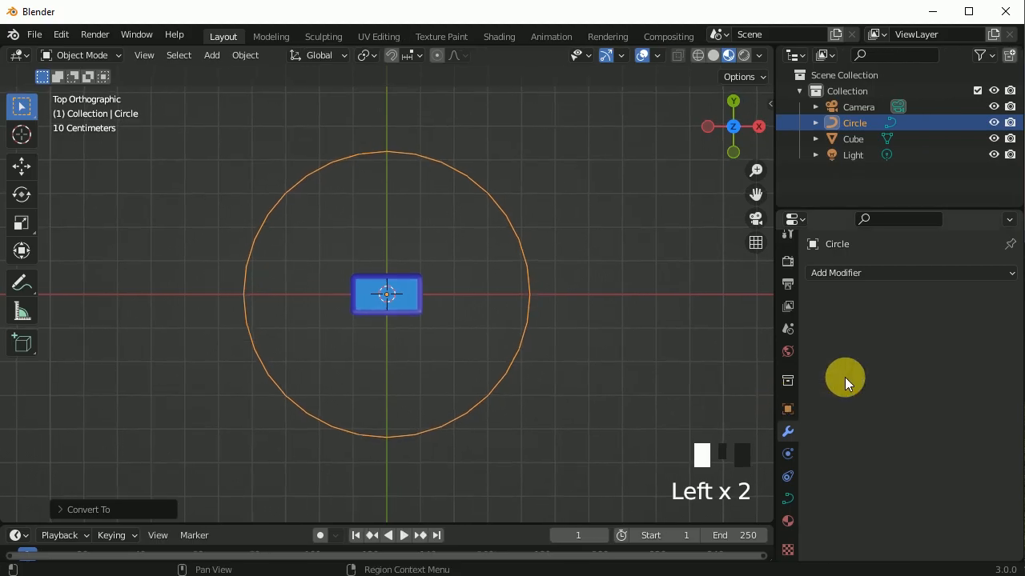
left_click(868, 274)
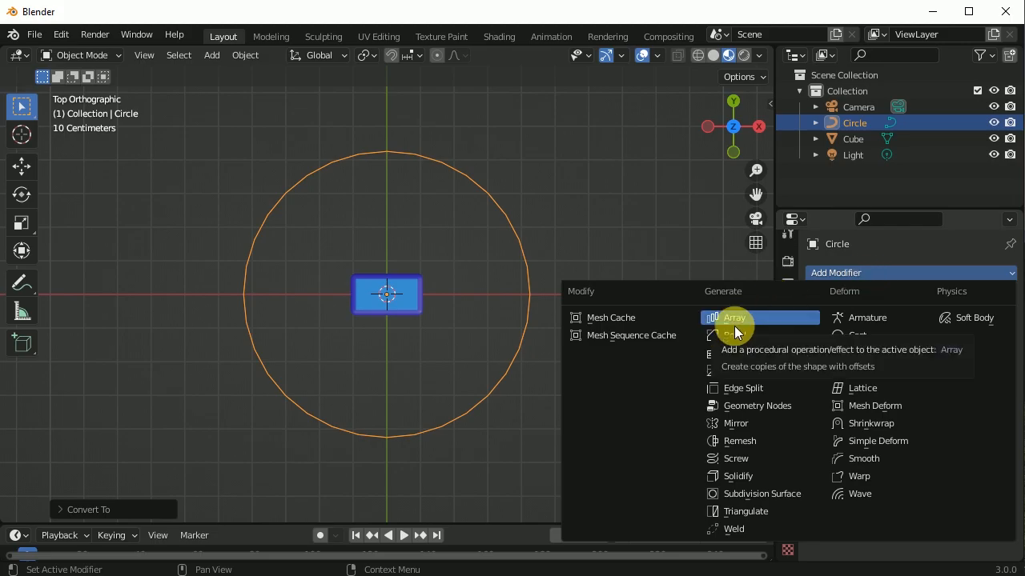
left_click(353, 295)
left_click(352, 297)
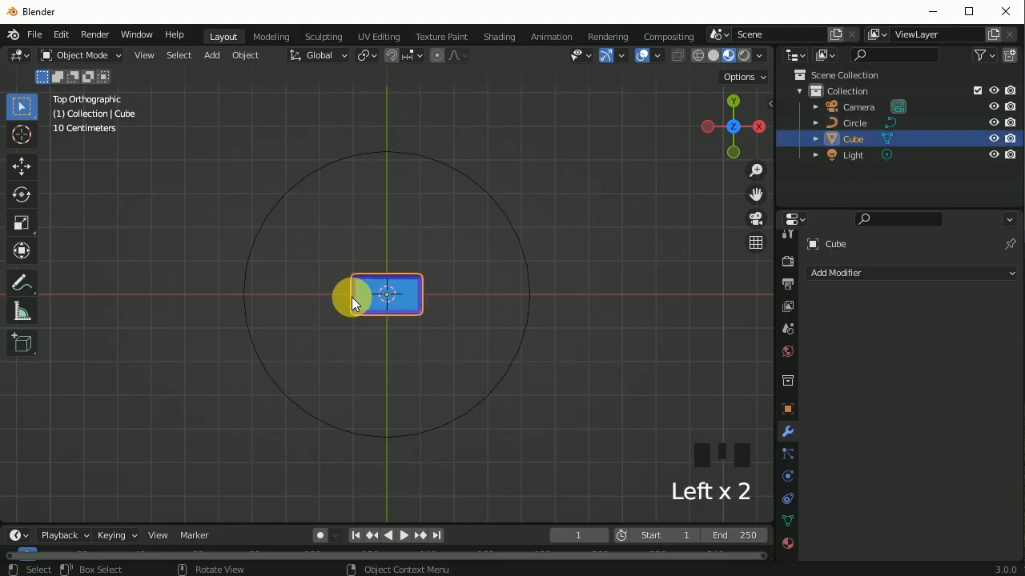
left_click(841, 270)
left_click(735, 320)
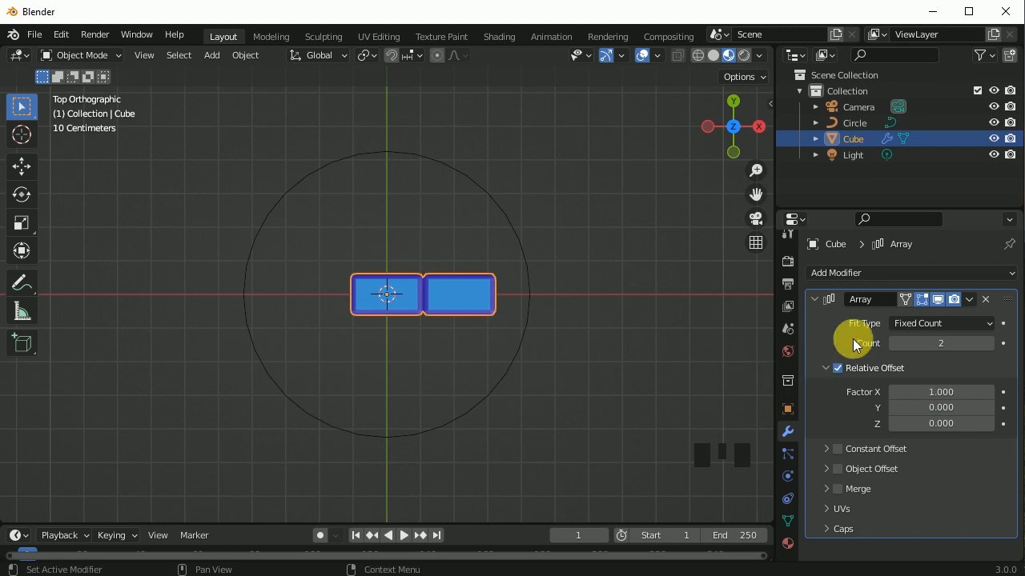
Add a Curve modifier to the box below its Array modifier, using Circle as the curve object
left_click(873, 269)
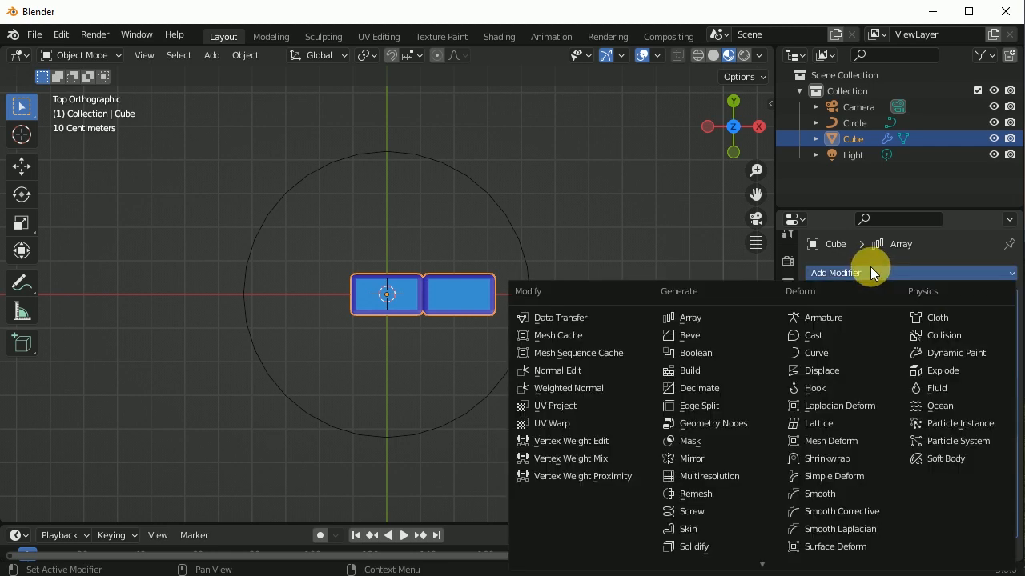
left_click(803, 349)
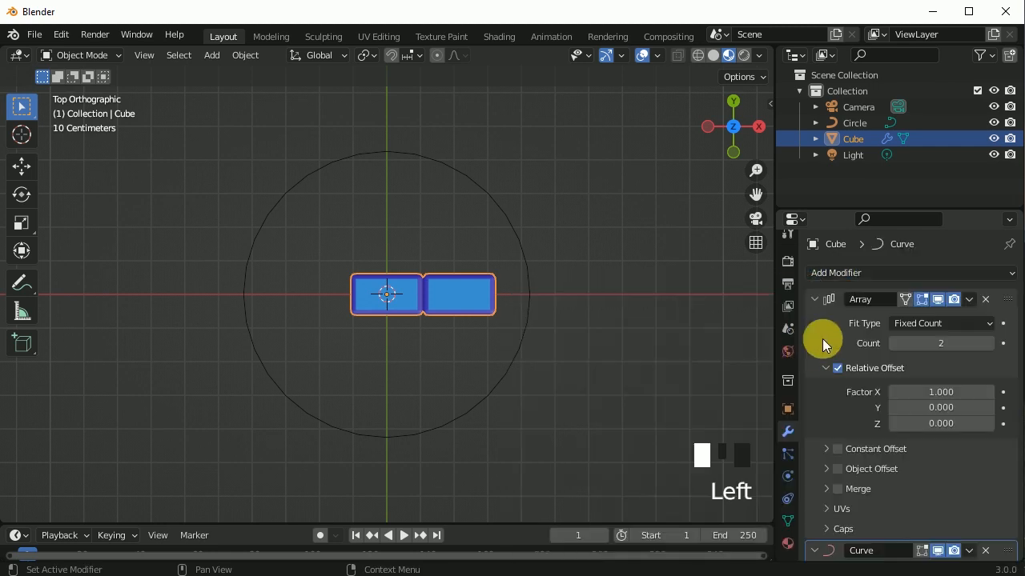
scroll(844, 373, "down", 2)
scroll(843, 373, "down", 9)
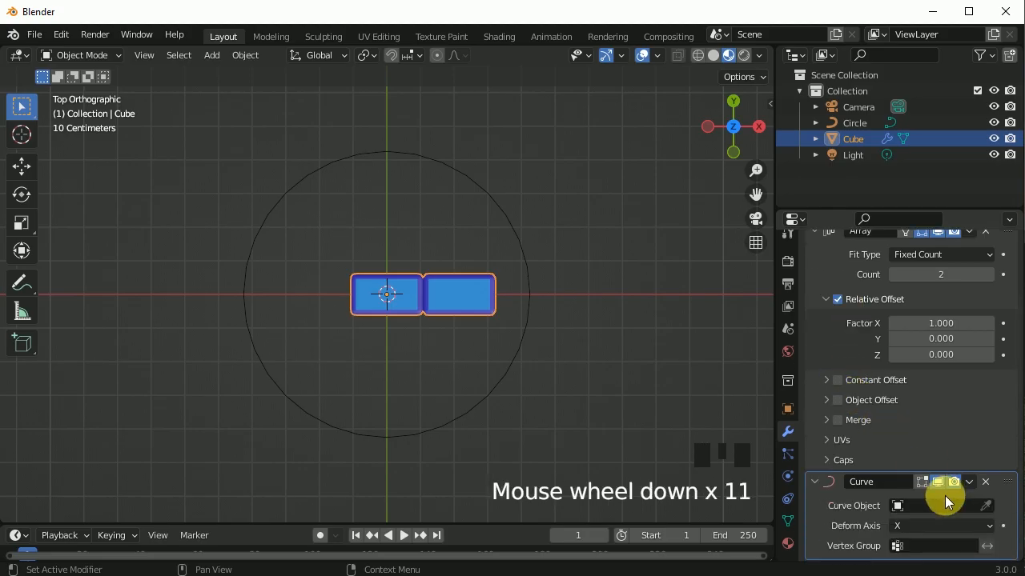
left_click(943, 506)
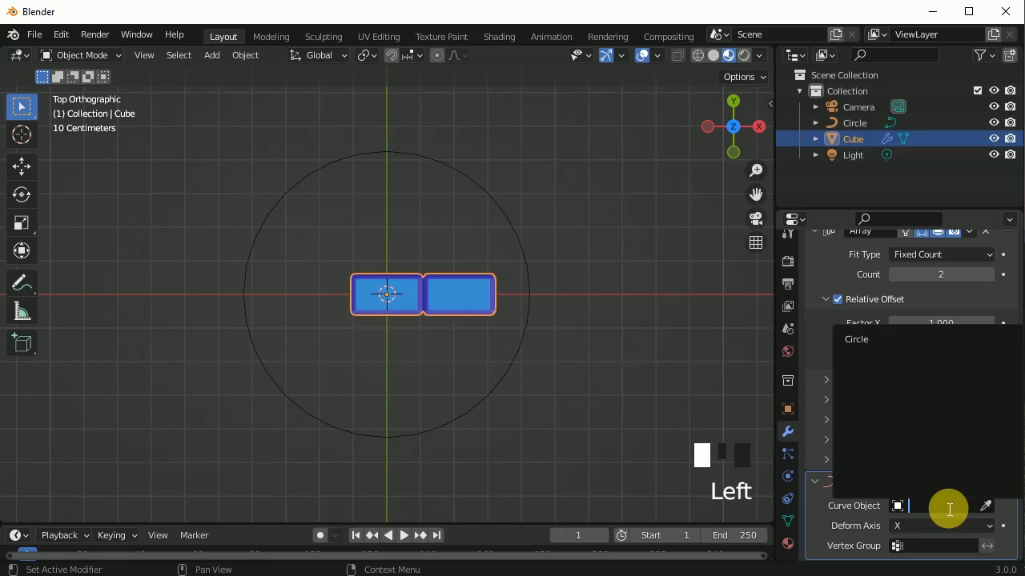
left_click(881, 339)
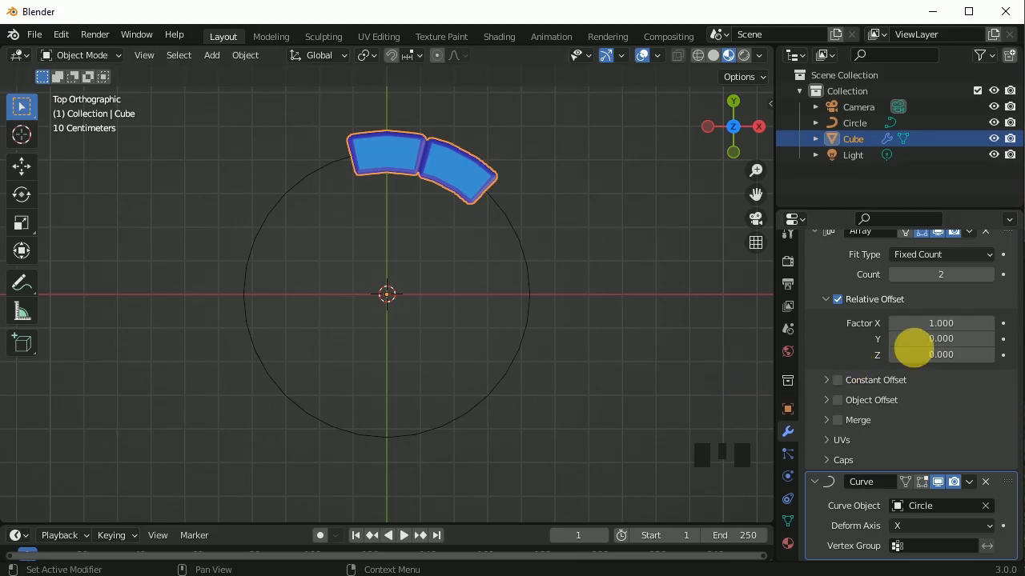
Raise the Array modifier's count to 12 so the boxes run around the circle
left_click(990, 275)
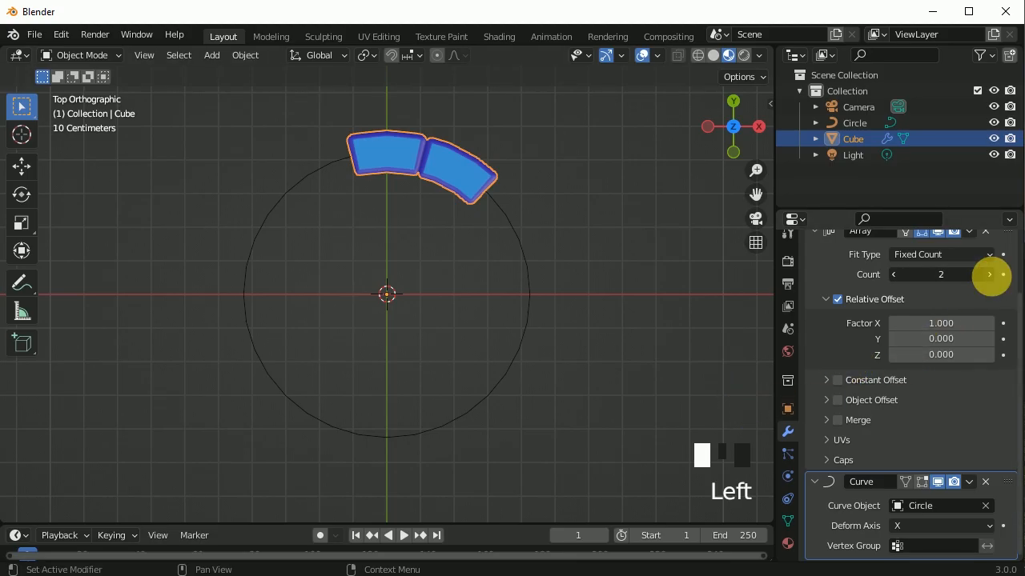
left_click(991, 275)
left_click(991, 276)
left_click(991, 276)
left_click(991, 276)
left_click(991, 277)
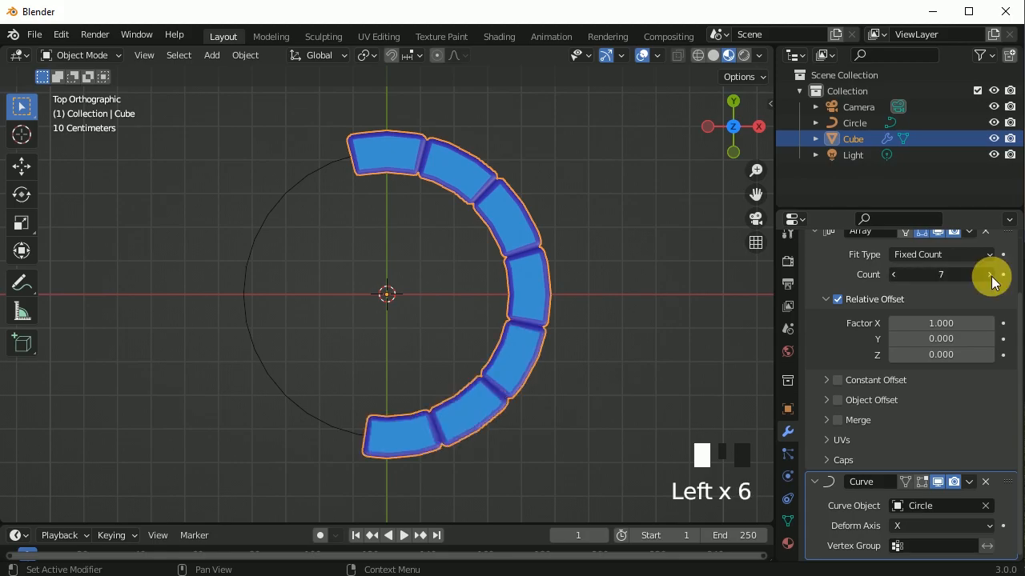
left_click(991, 276)
left_click(991, 276)
left_click(991, 277)
left_click(992, 276)
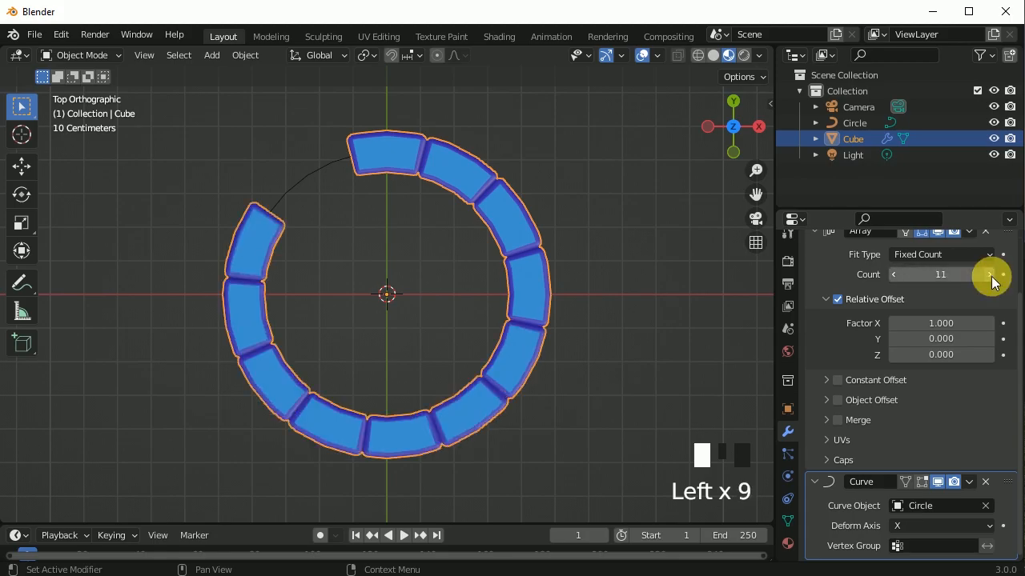
left_click(991, 276)
Scale the circle curve down to about 0.967 to close the gap between the first and last box
left_click(360, 210)
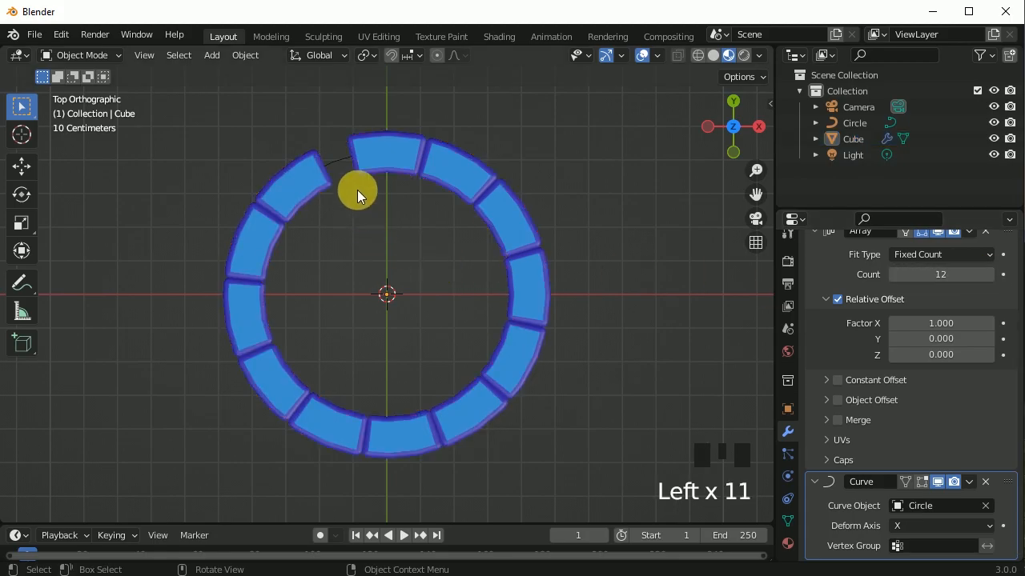
left_click(336, 160)
scroll(336, 158, "up", 2)
middle_click_drag(340, 156, 347, 256, "shift")
scroll(322, 191, "up", 5)
middle_click_drag(323, 184, 365, 305, "shift")
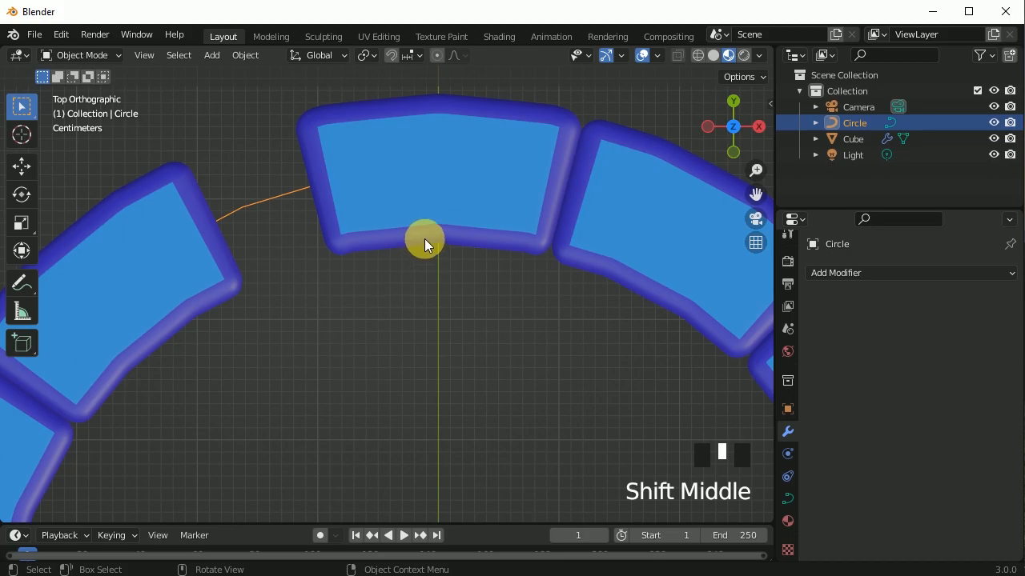
key("s")
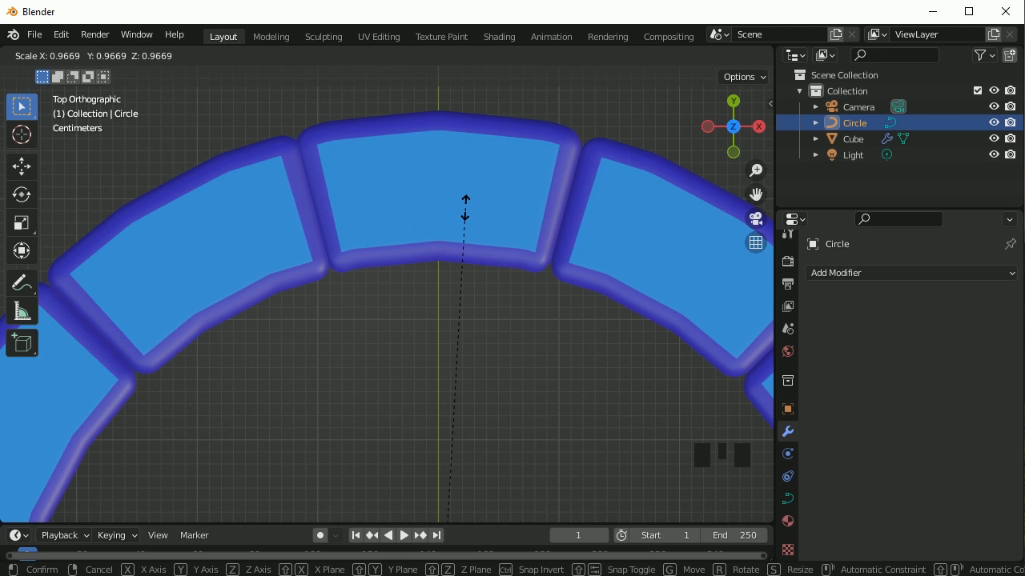
left_click(465, 207)
Select the ring of boxes and apply its Array and Curve modifiers
scroll(405, 195, "down", 6)
middle_click_drag(531, 269, 400, 256, "shift")
left_click(504, 230)
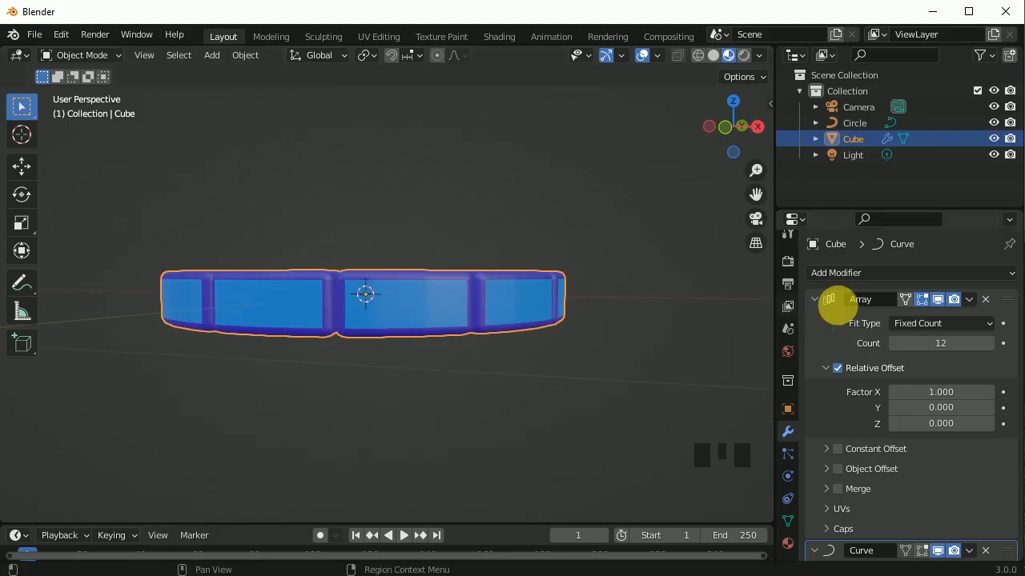
left_click(968, 302)
left_click(936, 318)
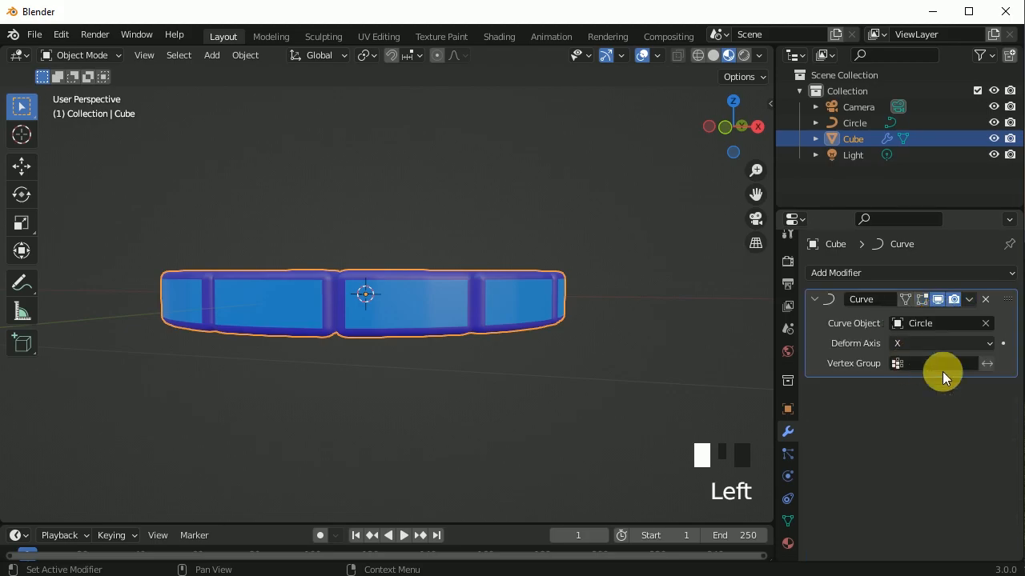
left_click(967, 301)
left_click(941, 320)
In front view, add an Array modifier to the ring with relative offset factors X 0 and Z 1
left_click(480, 378)
key("KP_1")
left_click(516, 295)
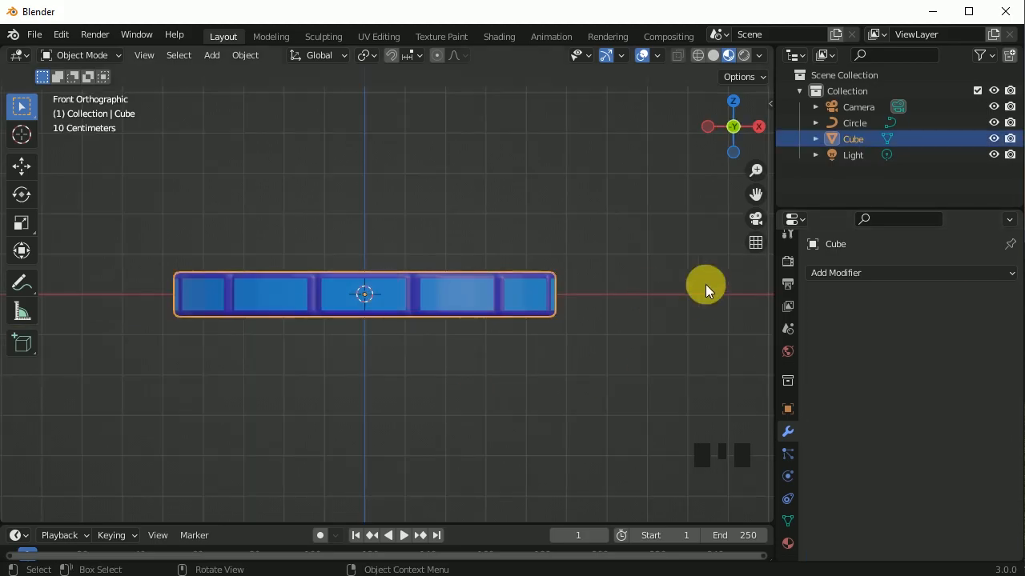
left_click(835, 272)
left_click(731, 317)
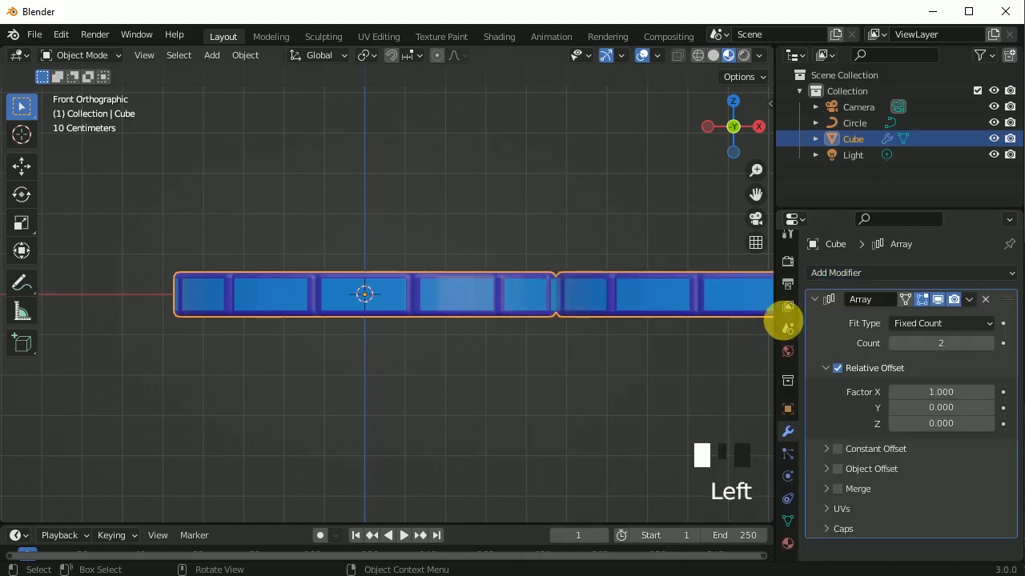
left_click(931, 392)
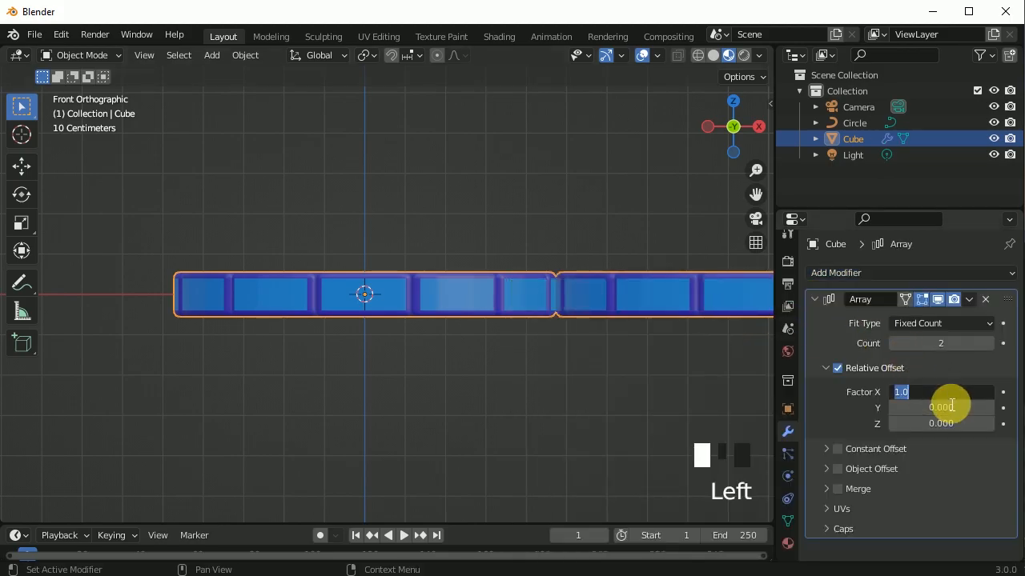
type("0")
left_click(951, 407)
left_click(942, 424)
type("1")
key("Return")
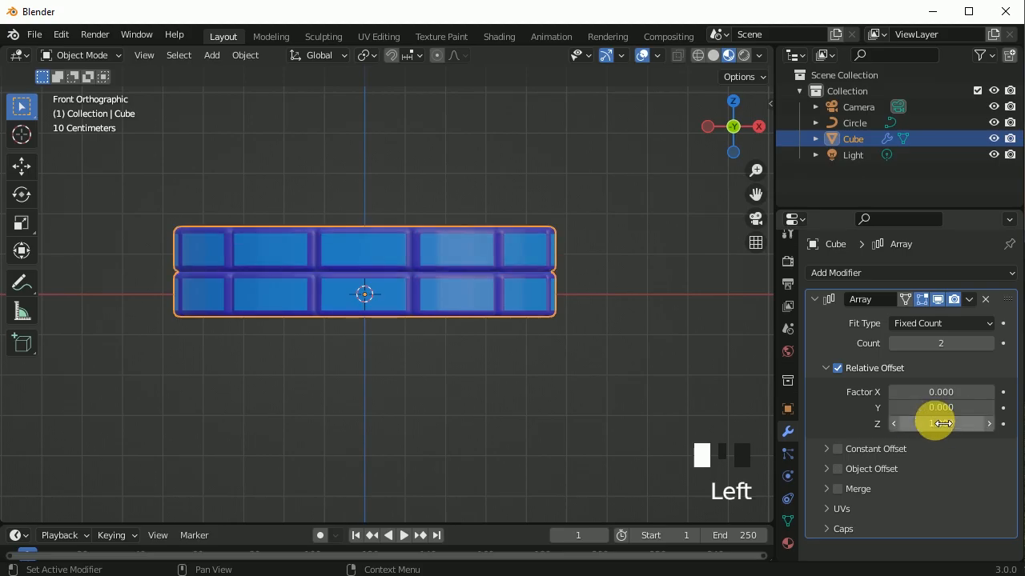
Set the vertical array's count to 5 and apply the Array modifier
left_click(989, 343)
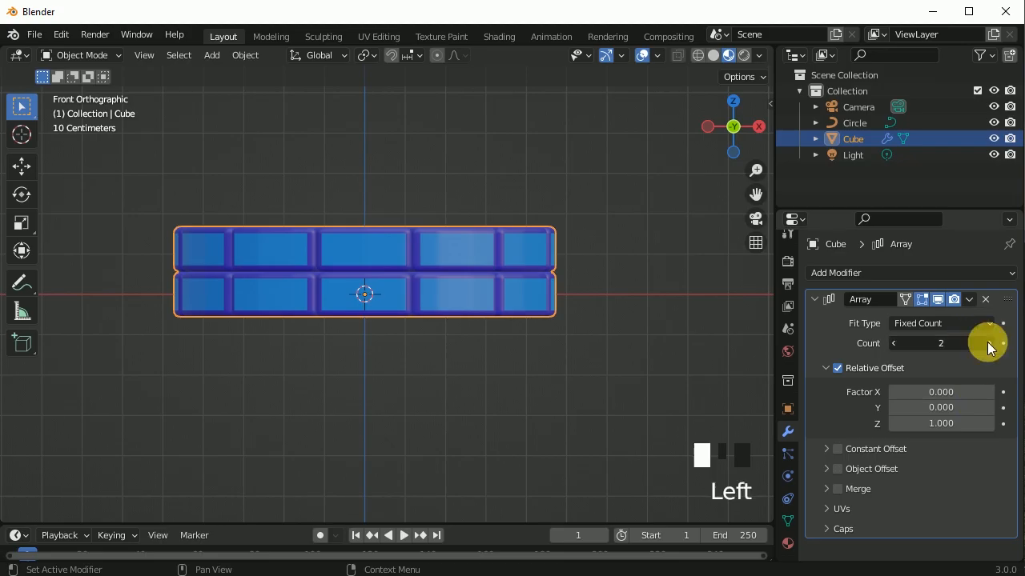
left_click(990, 343)
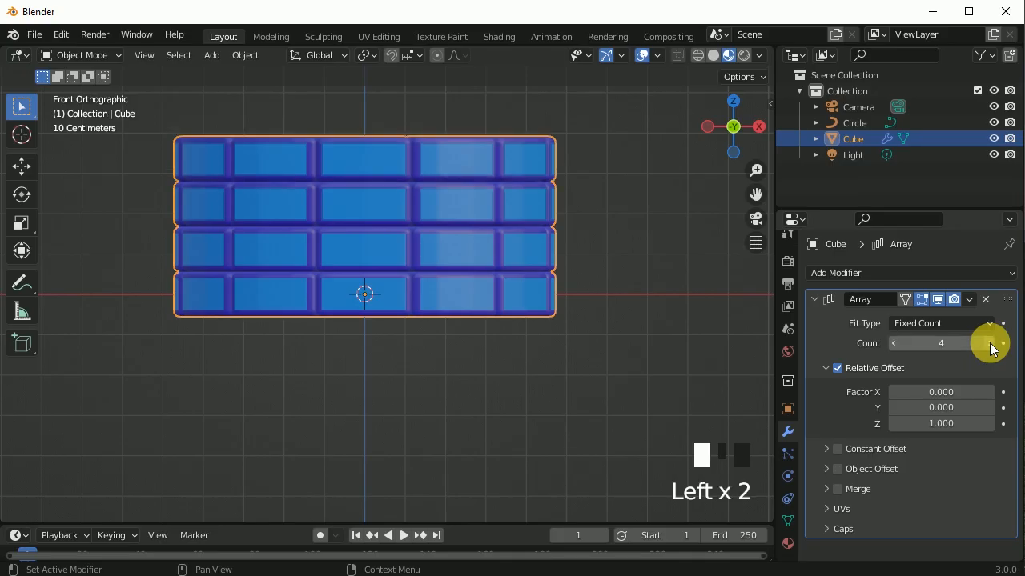
left_click(990, 343)
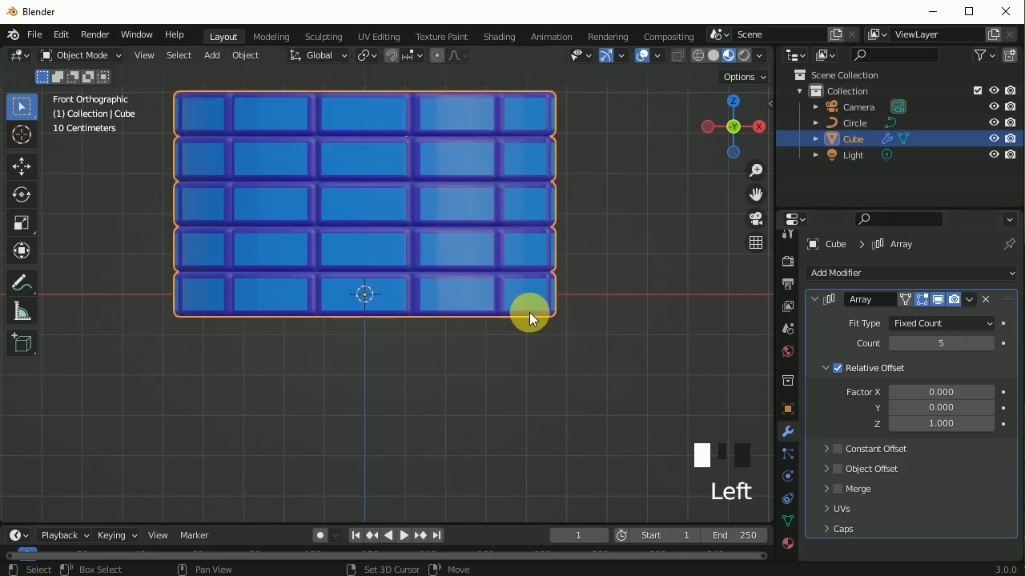
middle_click_drag(529, 316, 524, 368, "shift")
scroll(439, 402, "down", 2)
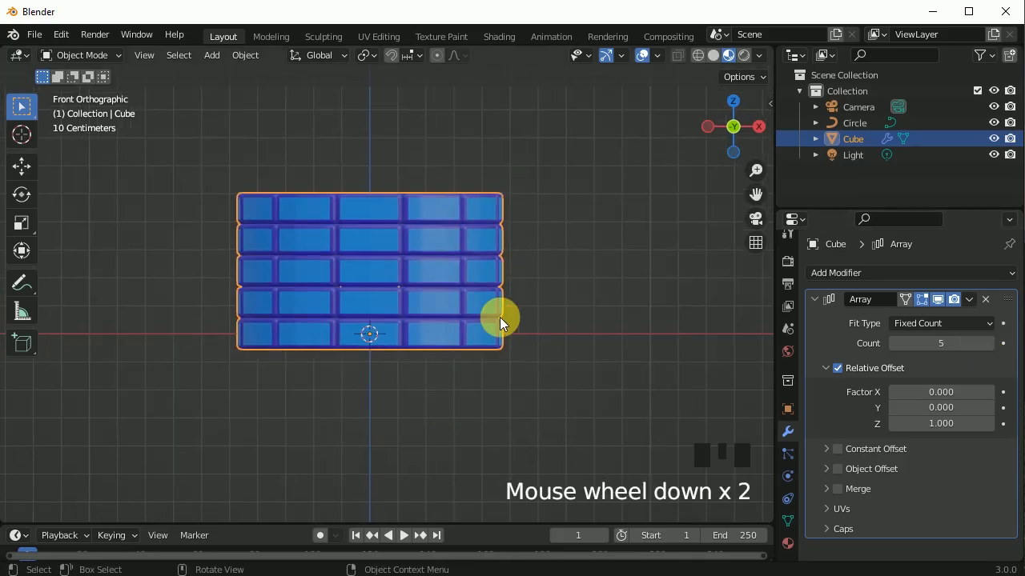
left_click(970, 298)
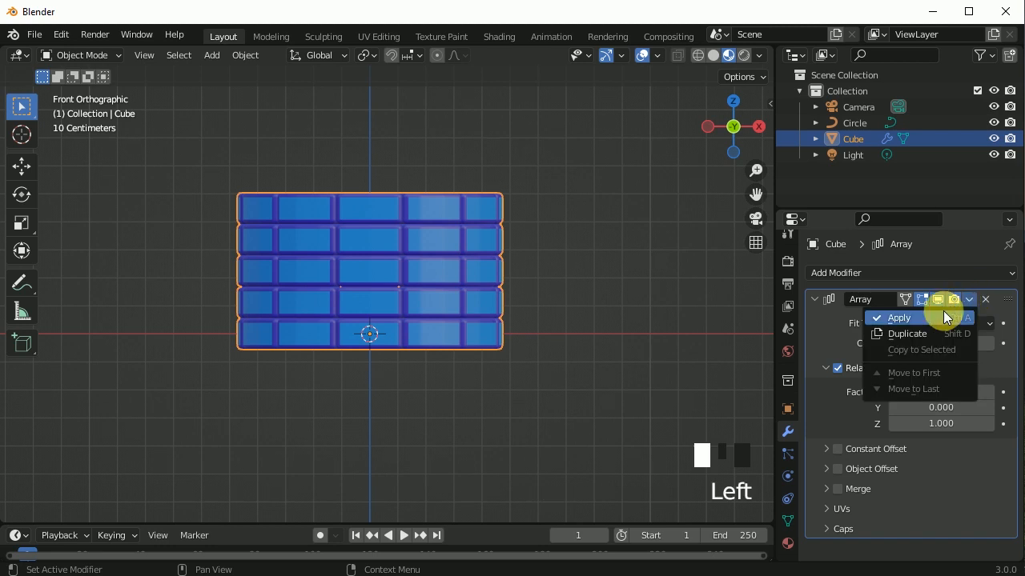
key("ctrl+a")
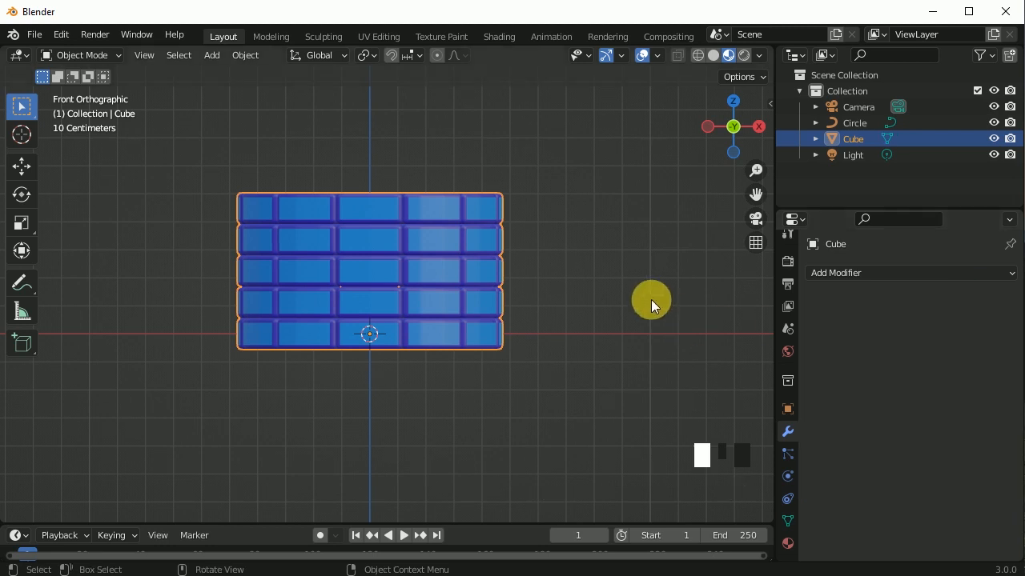
Switch the viewport to solid shading and enable Cavity in the shading options
left_click(625, 305)
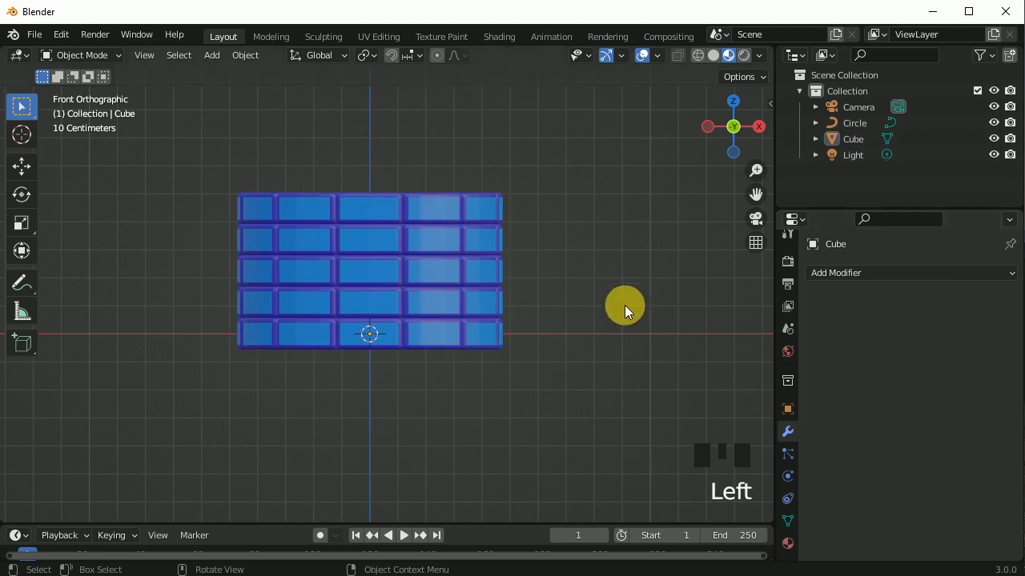
left_click(714, 57)
middle_click_drag(577, 236, 460, 240)
left_click(461, 240)
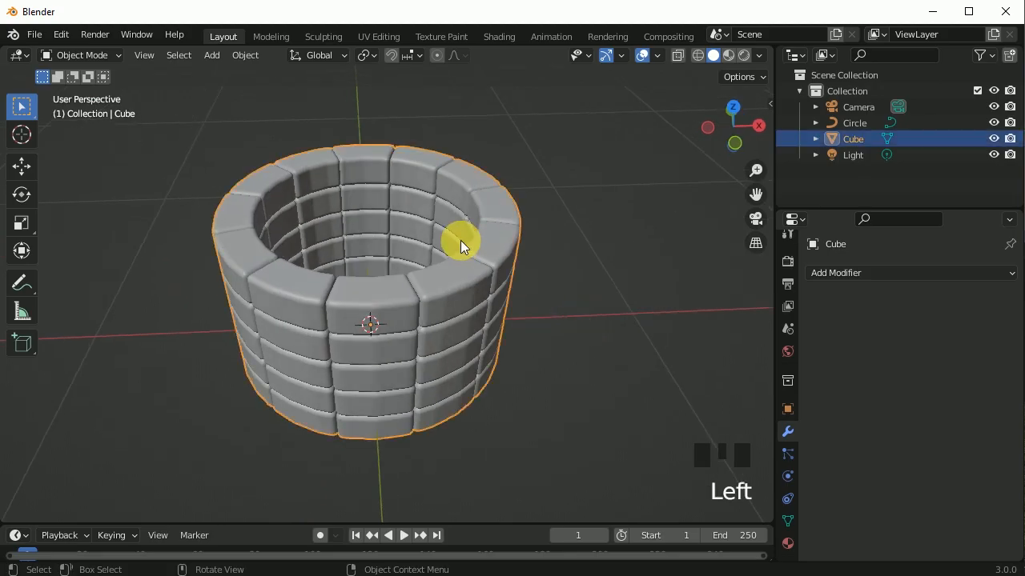
middle_click_drag(493, 270, 540, 217)
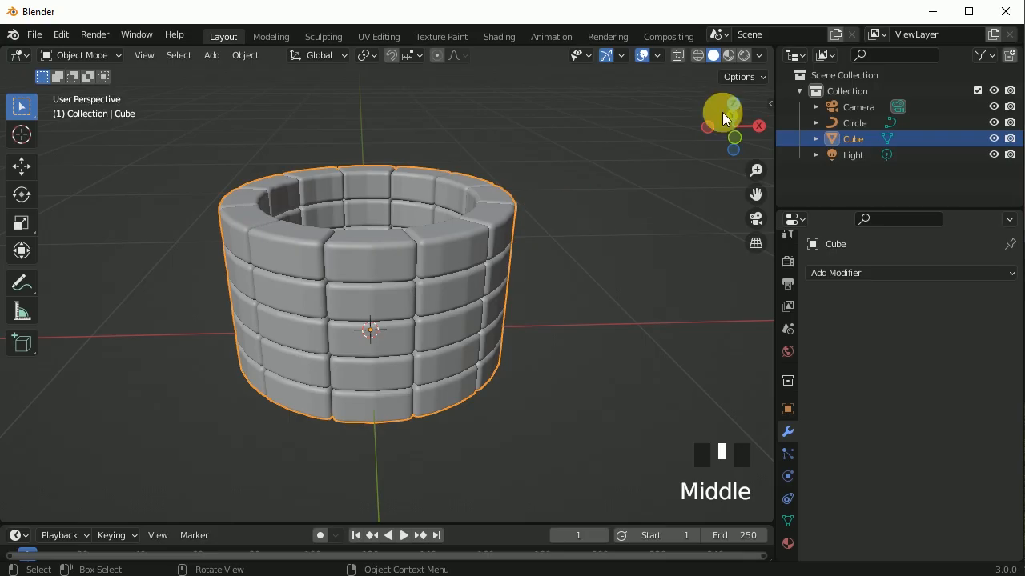
left_click(758, 55)
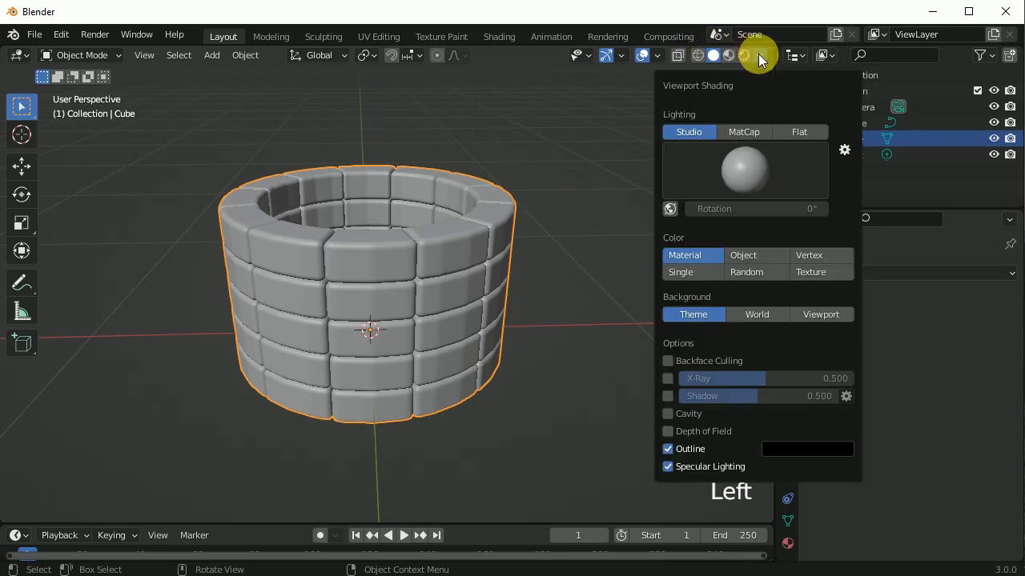
left_click(670, 414)
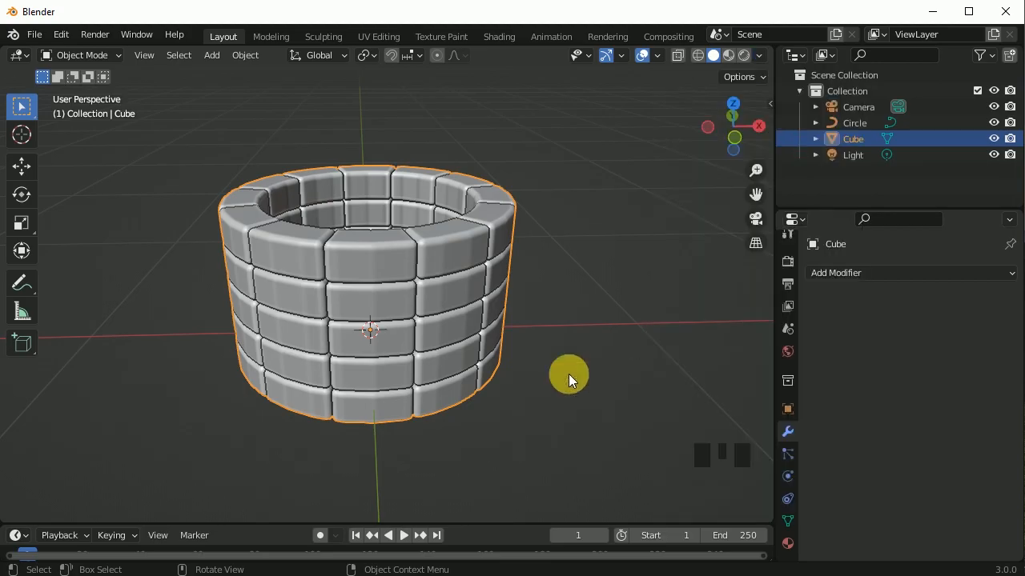
left_click(564, 371)
middle_click_drag(467, 399, 470, 360)
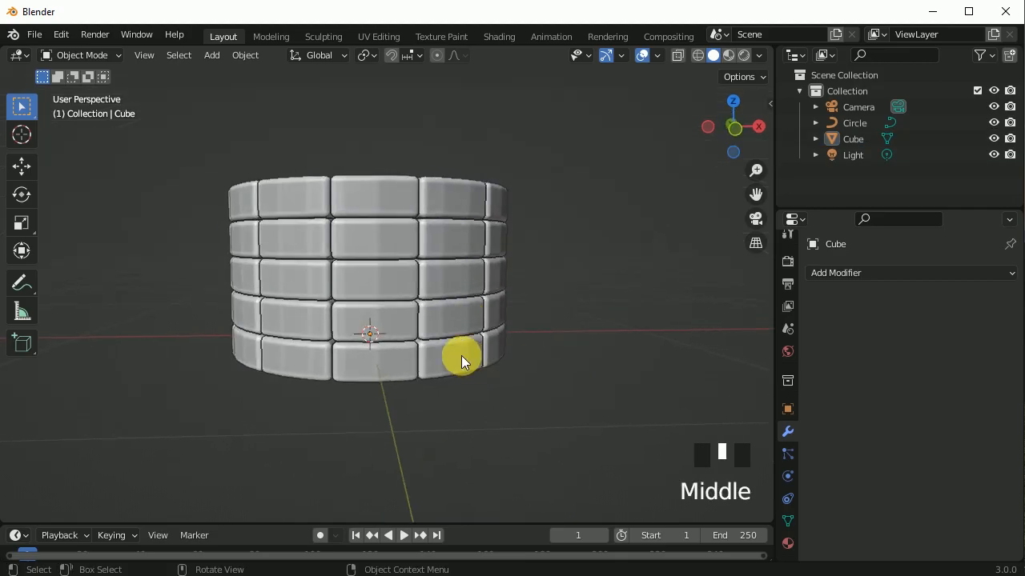
middle_click_drag(521, 268, 460, 346)
Delete the Circle curve object from the scene
left_click(384, 324)
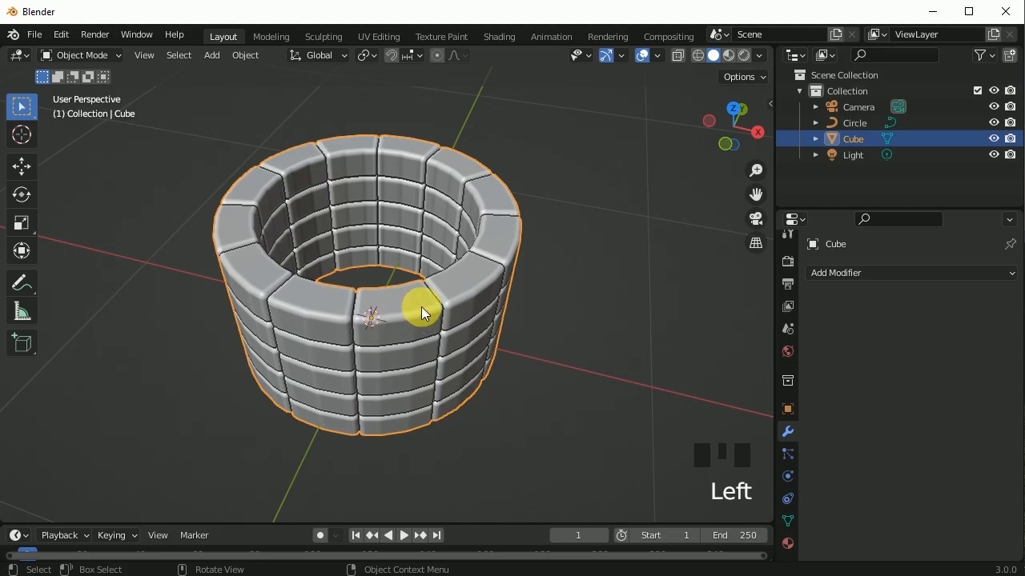
left_click(856, 128)
right_click(853, 125)
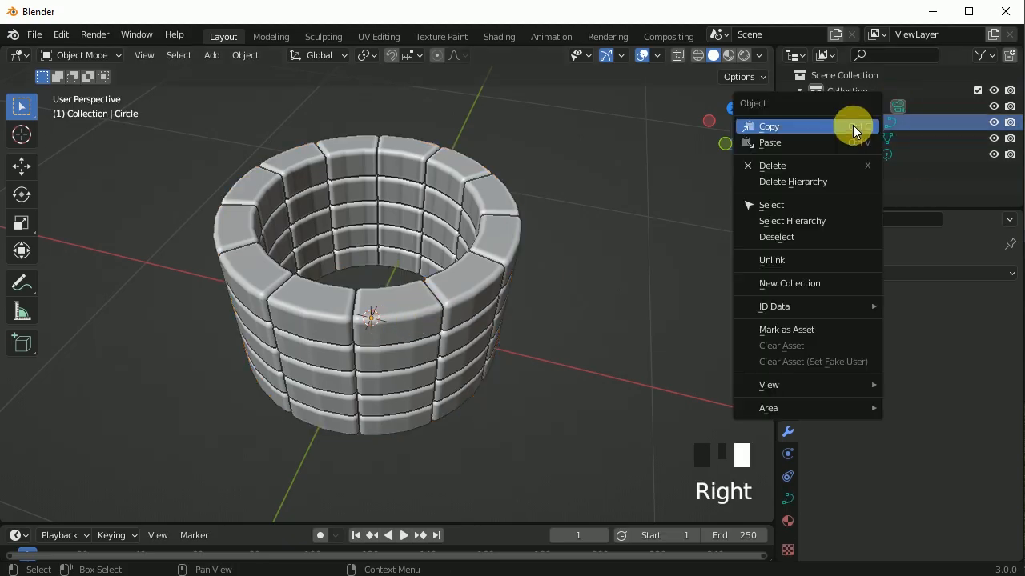
left_click(814, 165)
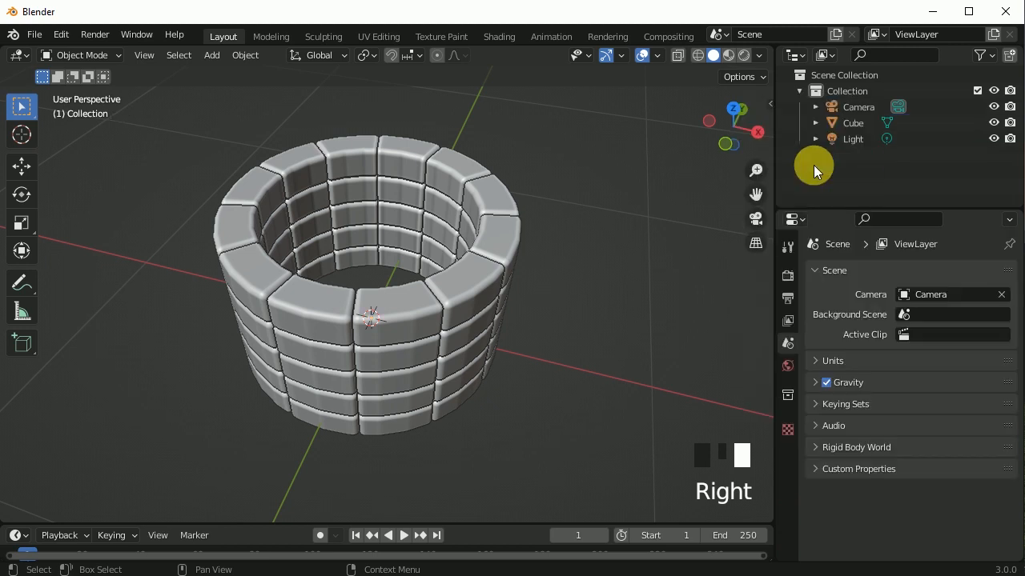
Separate the whole brick wall mesh by loose parts so each brick is its own object
left_click(409, 352)
left_click(408, 352)
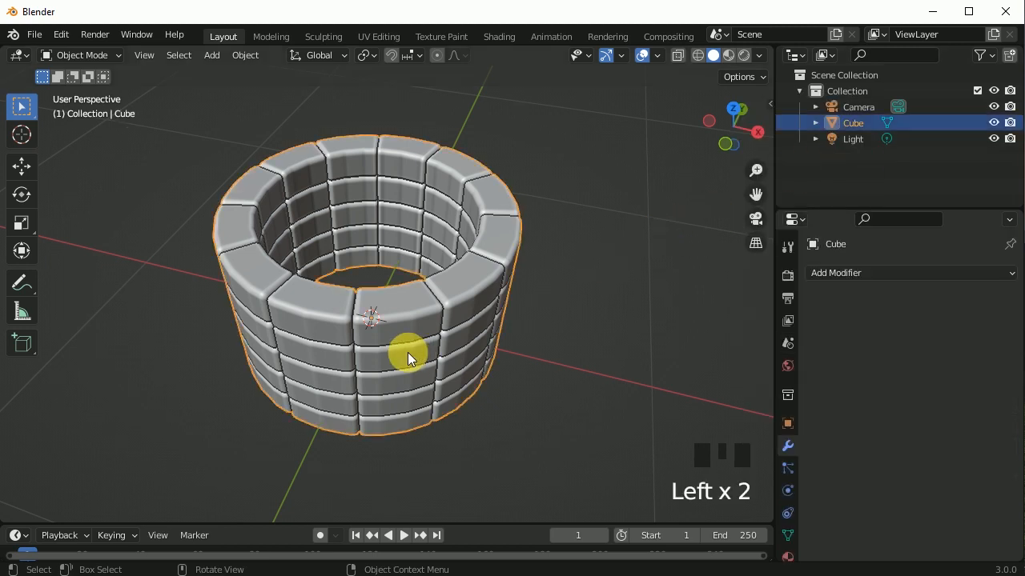
key("KP_1")
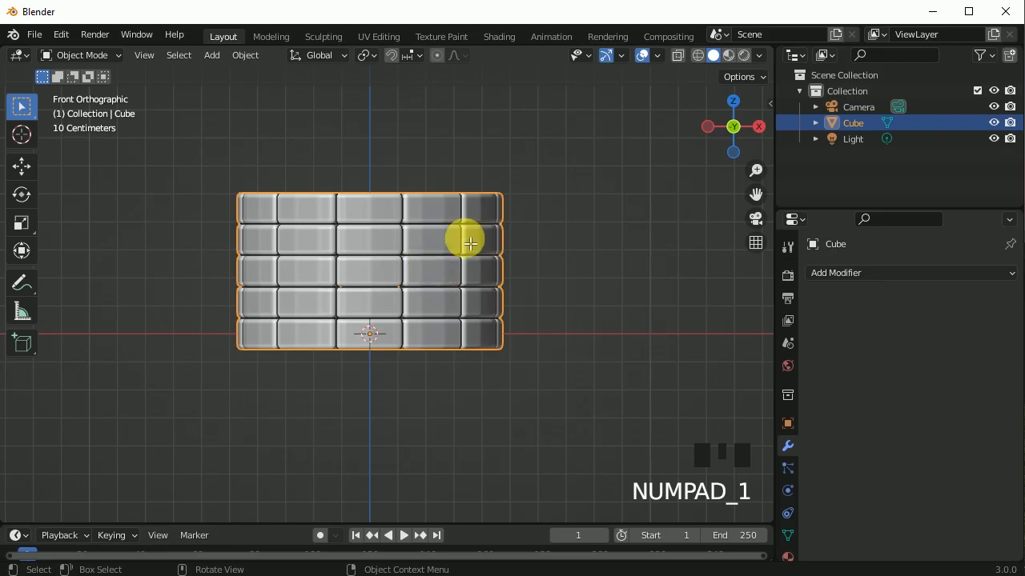
key("Tab")
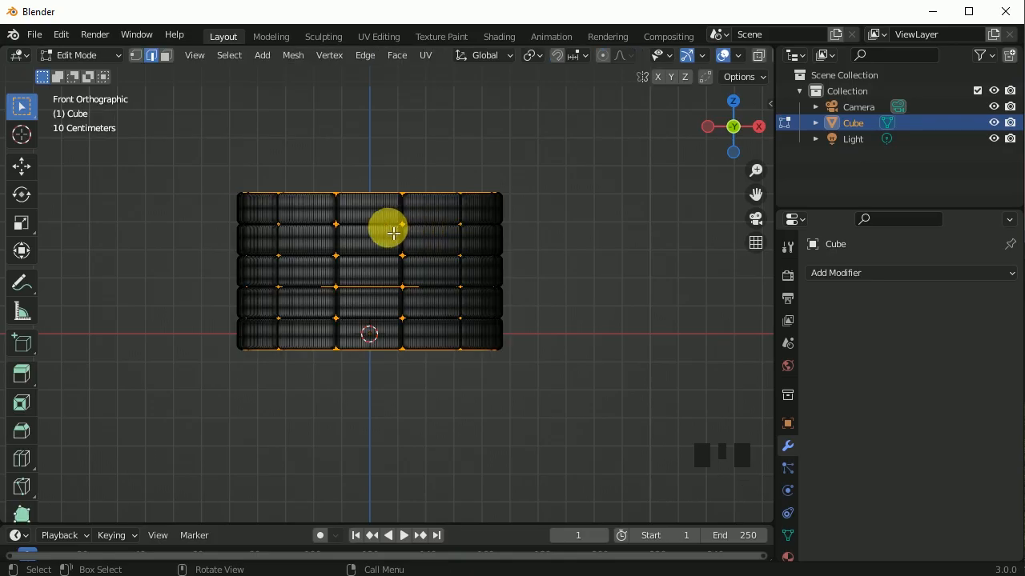
left_click(165, 55)
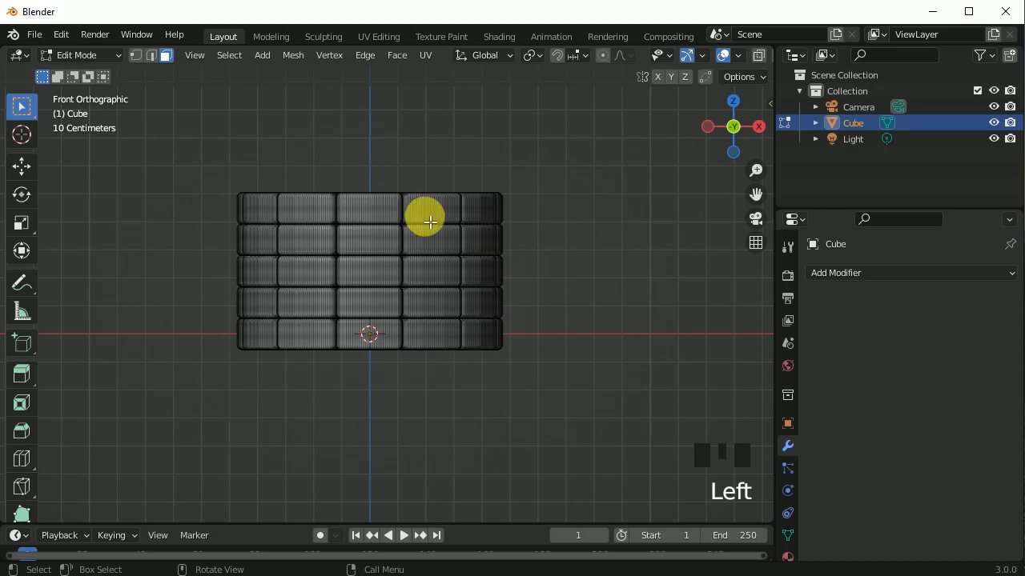
key("a")
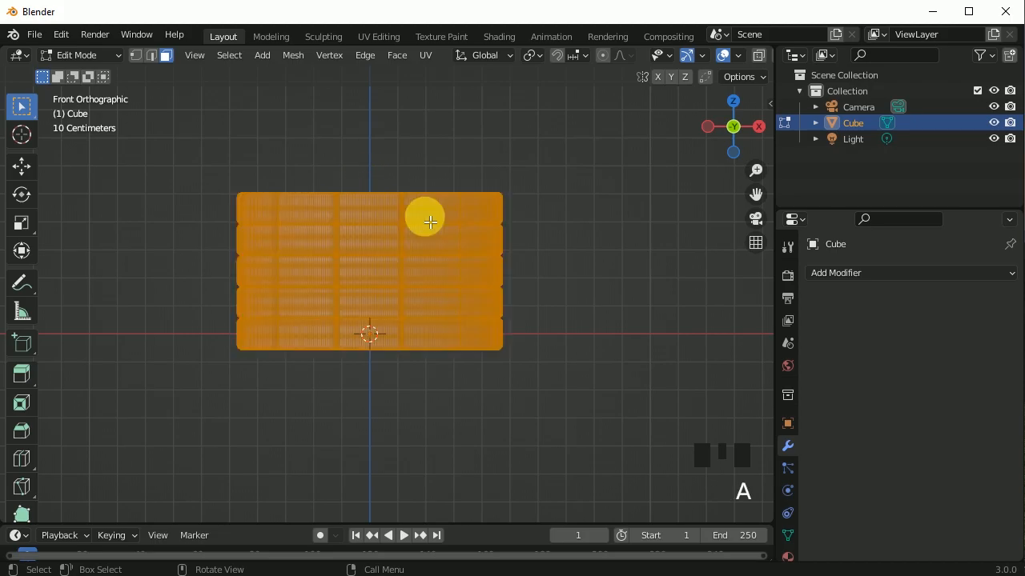
right_click(383, 223)
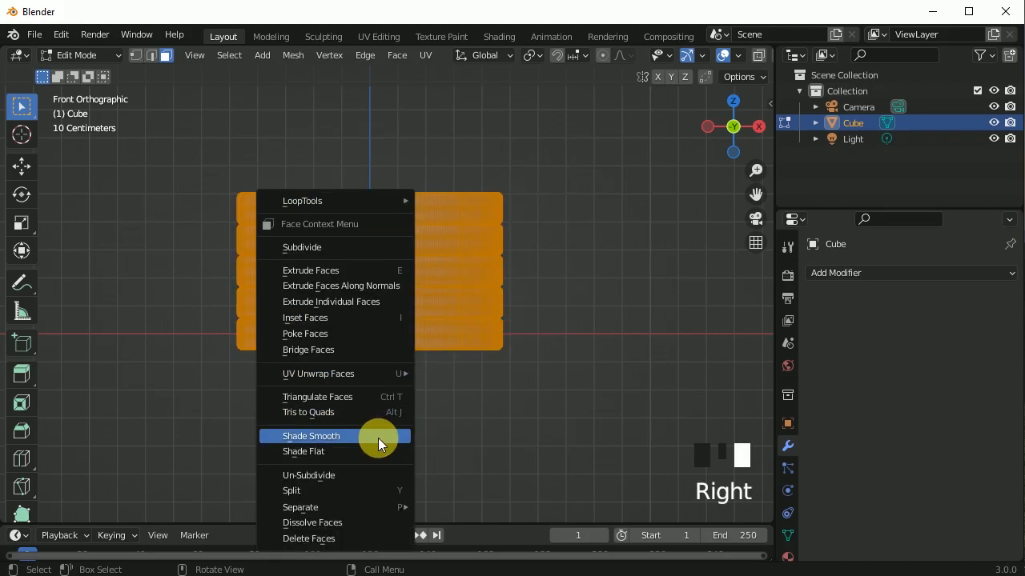
mouse_move(370, 504)
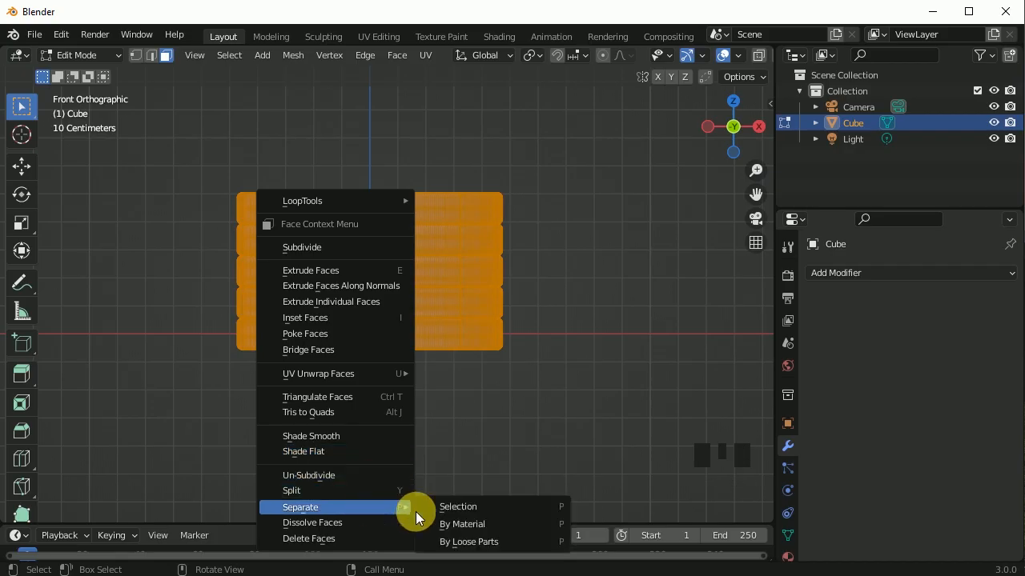
left_click(486, 542)
key("Tab")
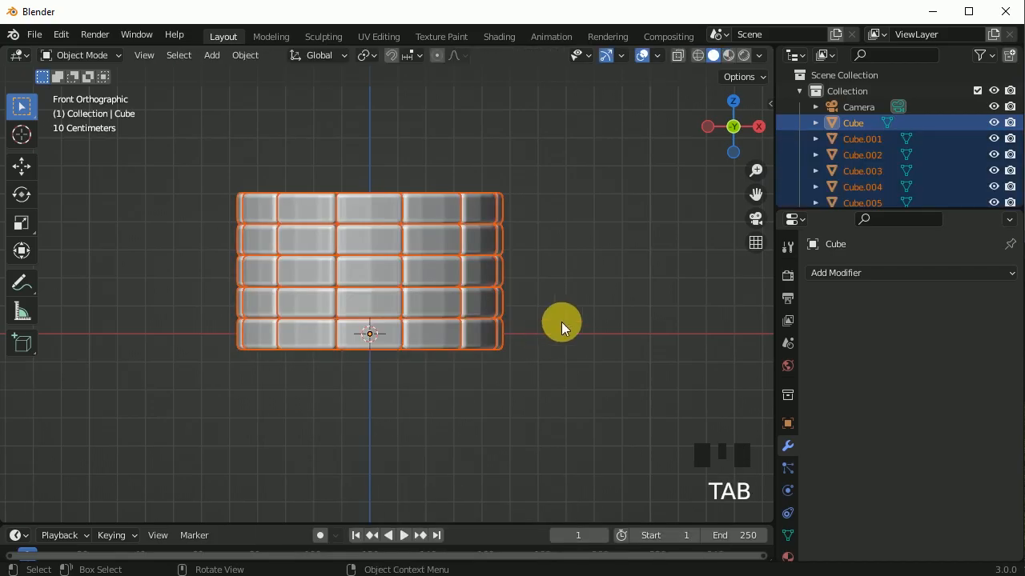
Select individual bricks in front view to check that they are separate objects
left_click(595, 227)
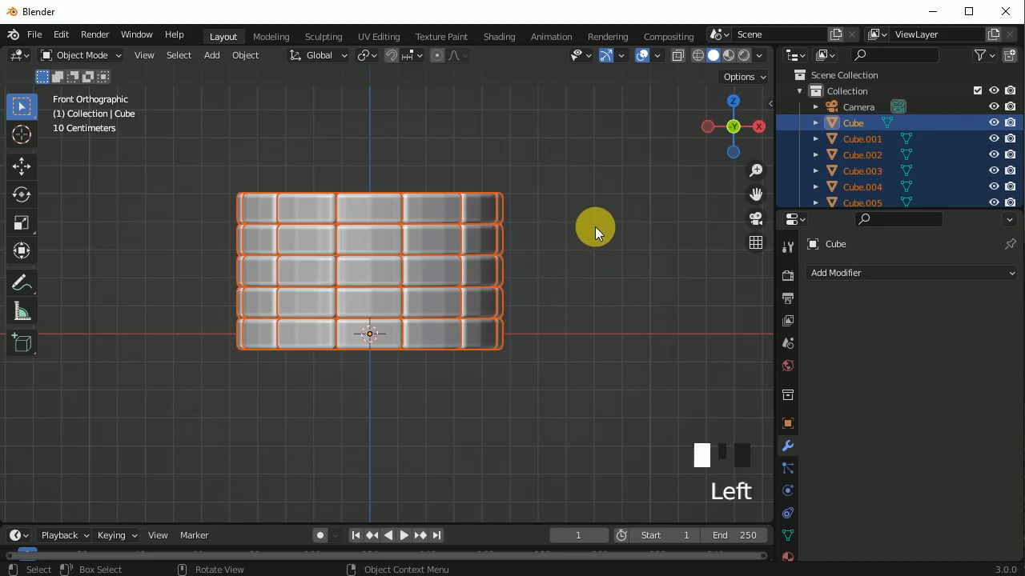
left_click(422, 216)
left_click(364, 266)
left_click(454, 279)
left_click(501, 271)
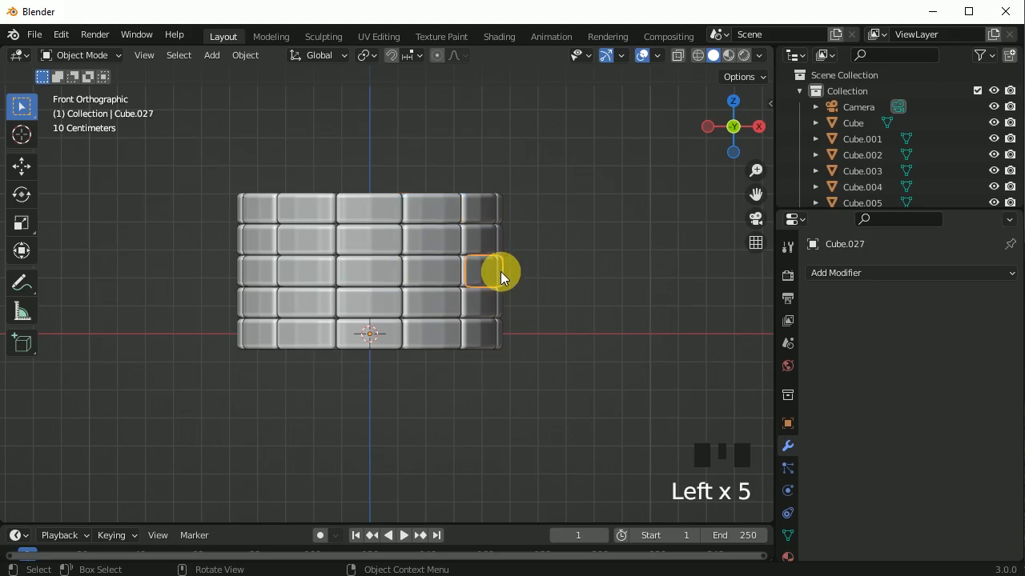
With X-ray enabled, select the second and fourth brick rows and rotate them half a brick about Z in top view
left_click(675, 54)
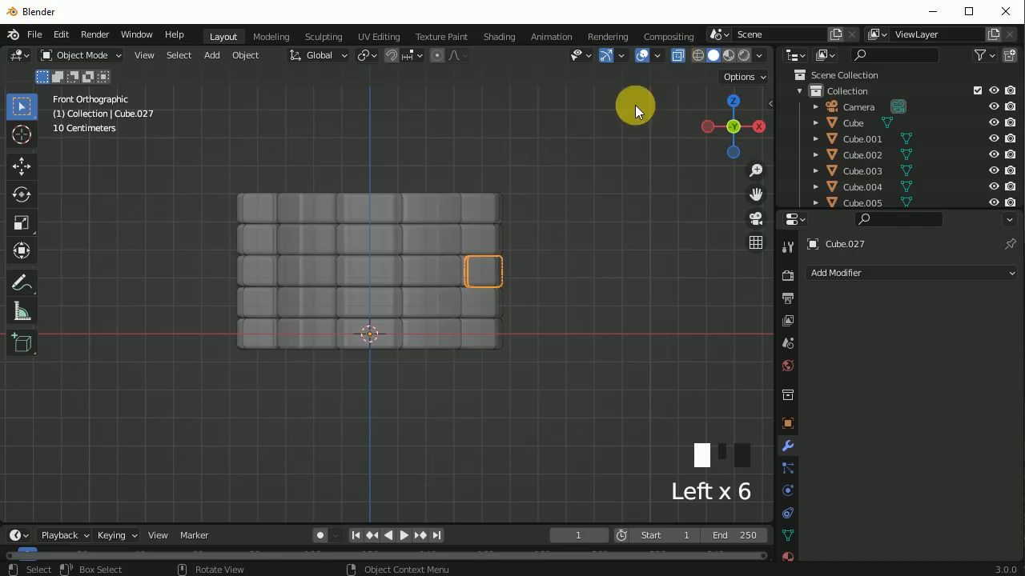
left_click_drag(529, 229, 165, 246)
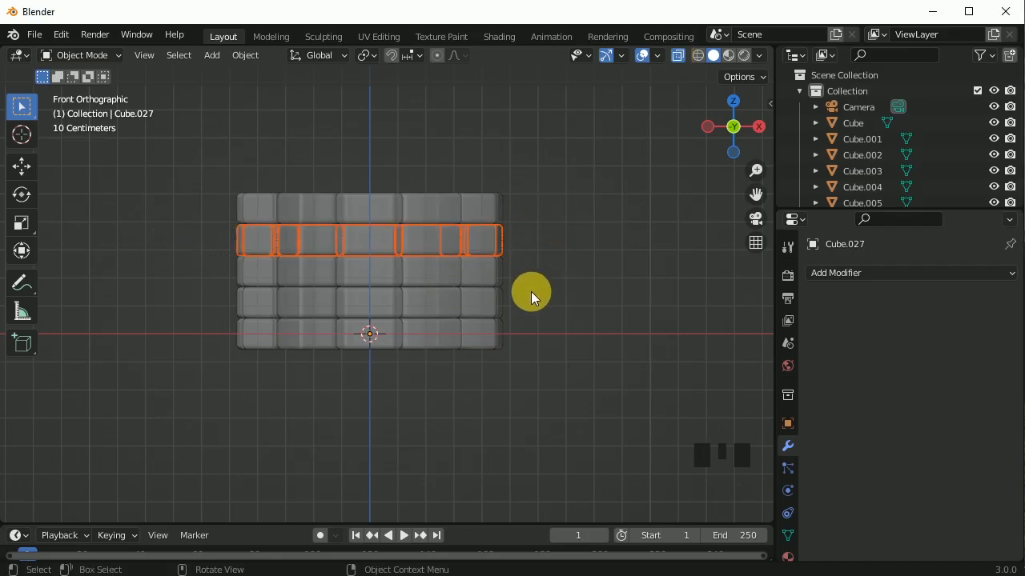
left_click_drag(539, 296, 221, 314, "shift")
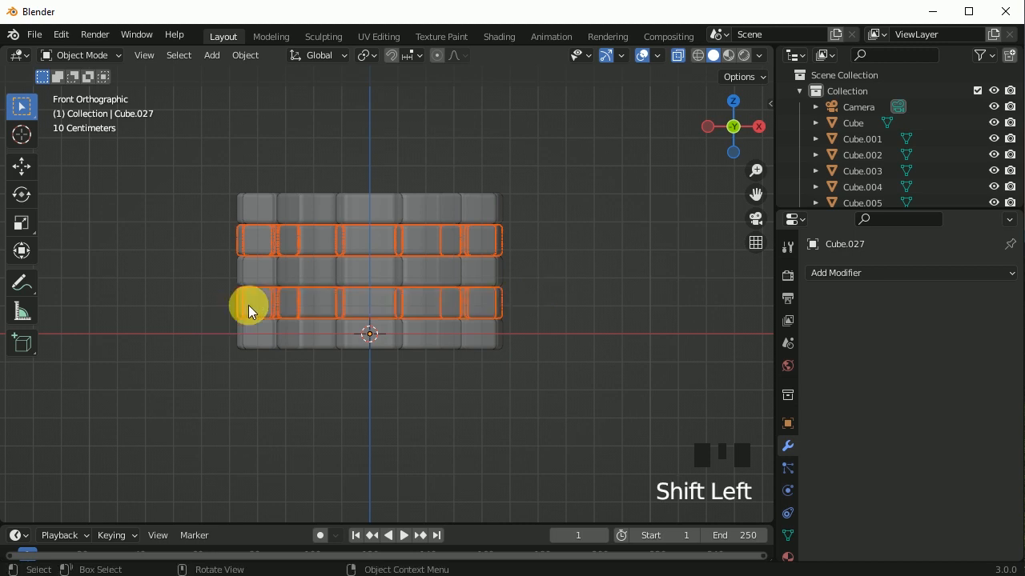
key("KP_7")
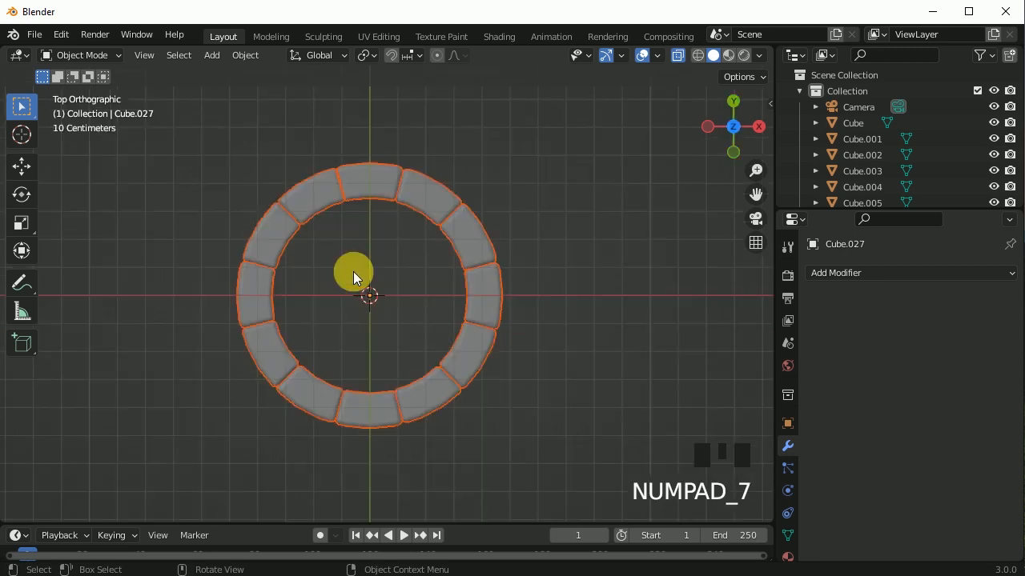
left_click(21, 194)
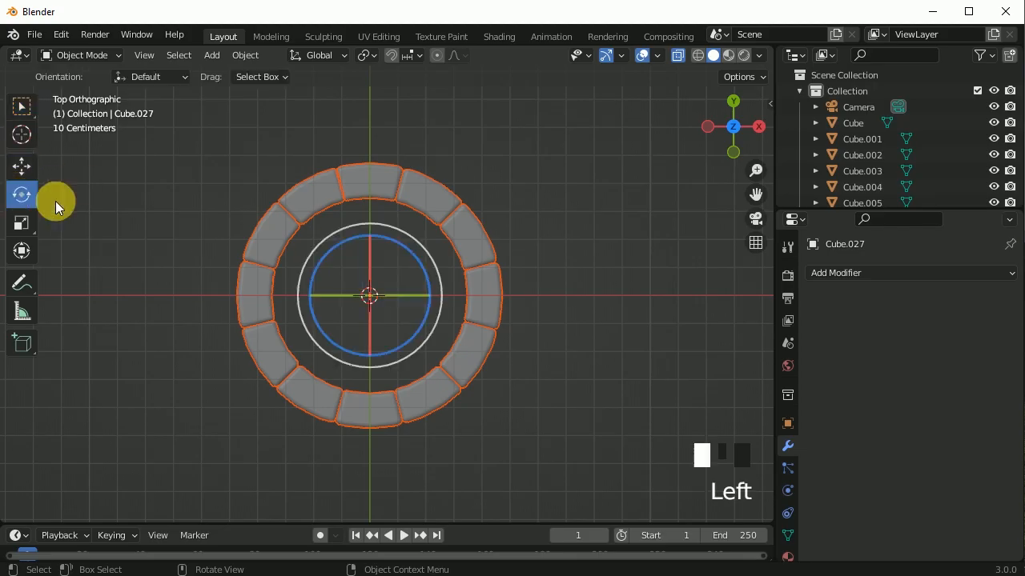
left_click_drag(389, 239, 370, 239)
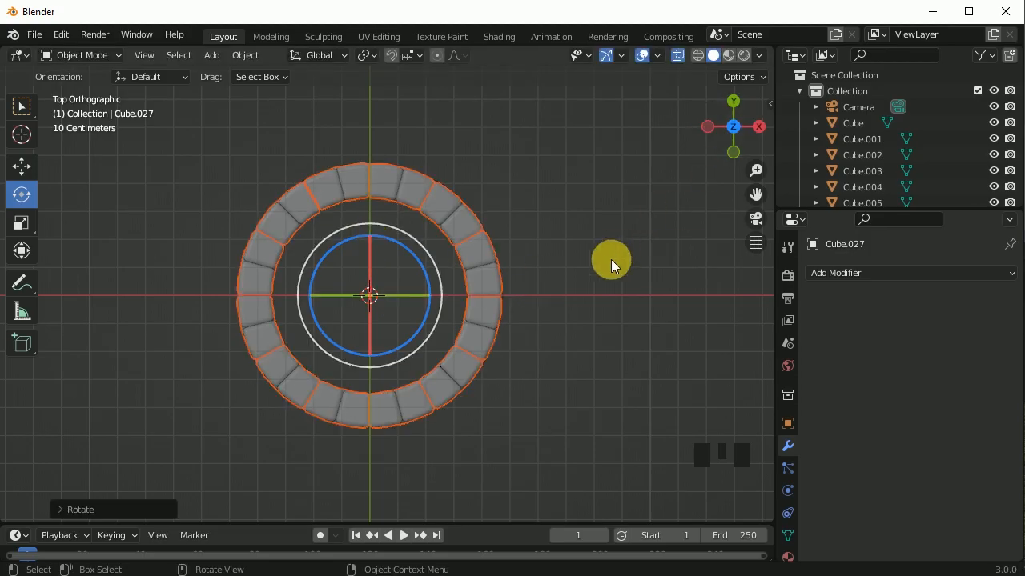
Disable X-ray, switch the viewport to material preview and inspect the staggered brick pattern from several sides
middle_click(595, 306)
middle_click_drag(595, 307, 692, 118)
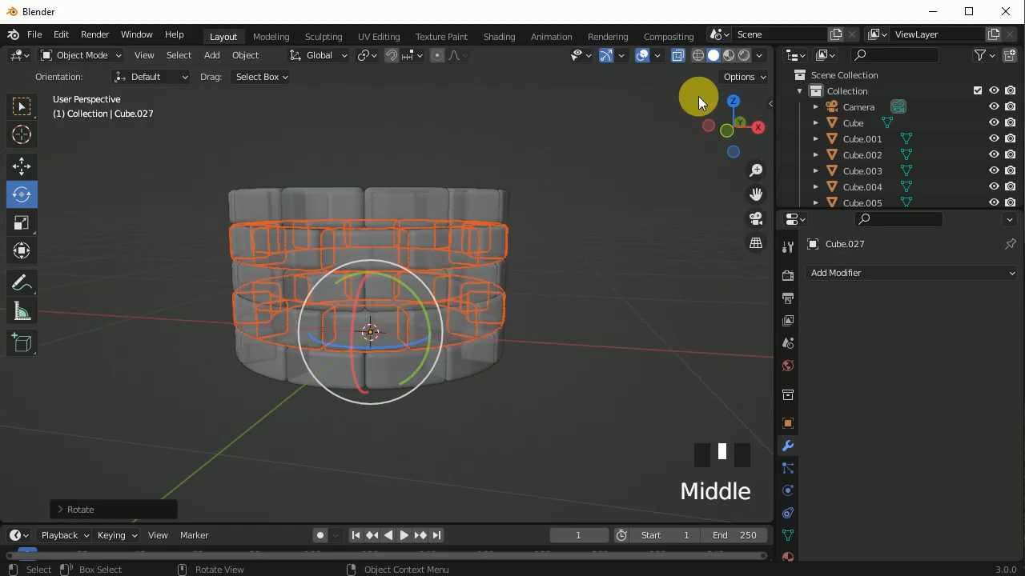
left_click(678, 56)
middle_click_drag(581, 394, 699, 244)
double_click(727, 55)
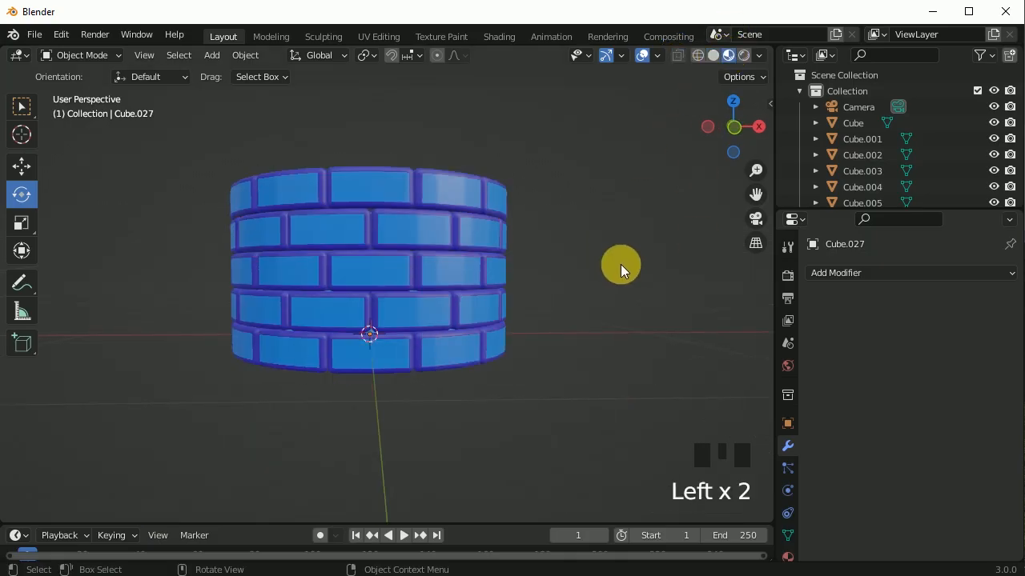
middle_click_drag(490, 285, 594, 305)
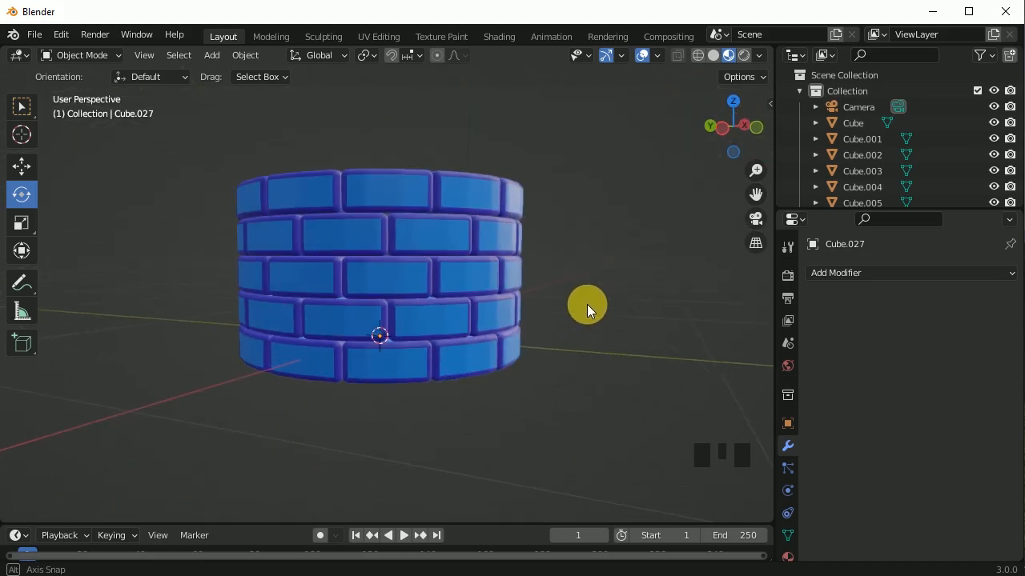
scroll(581, 308, "down", 2)
middle_click_drag(426, 333, 516, 343)
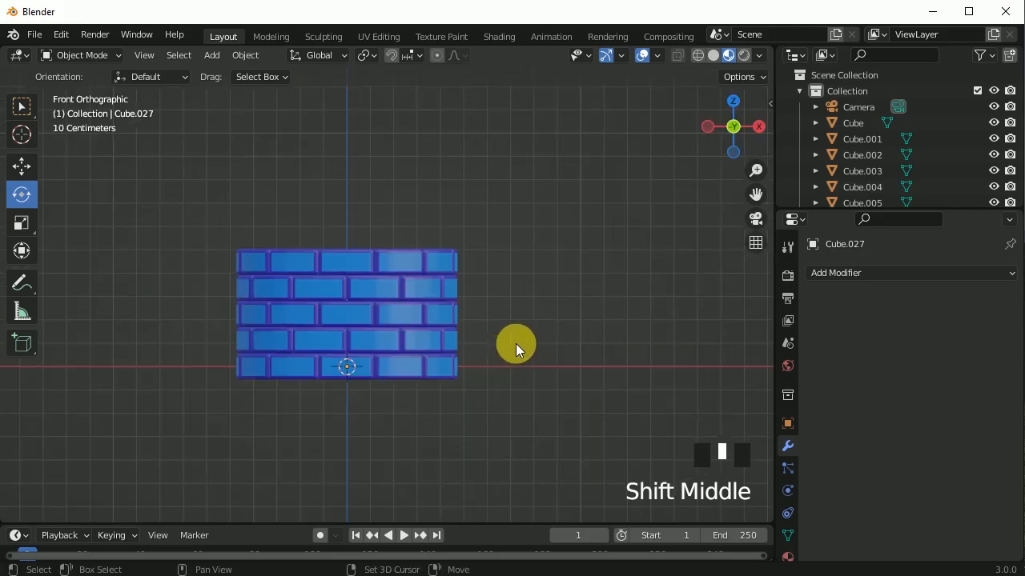
Add a cube mesh in front view and scale it down to slightly taller than one brick row
left_click(213, 58)
mouse_move(222, 75)
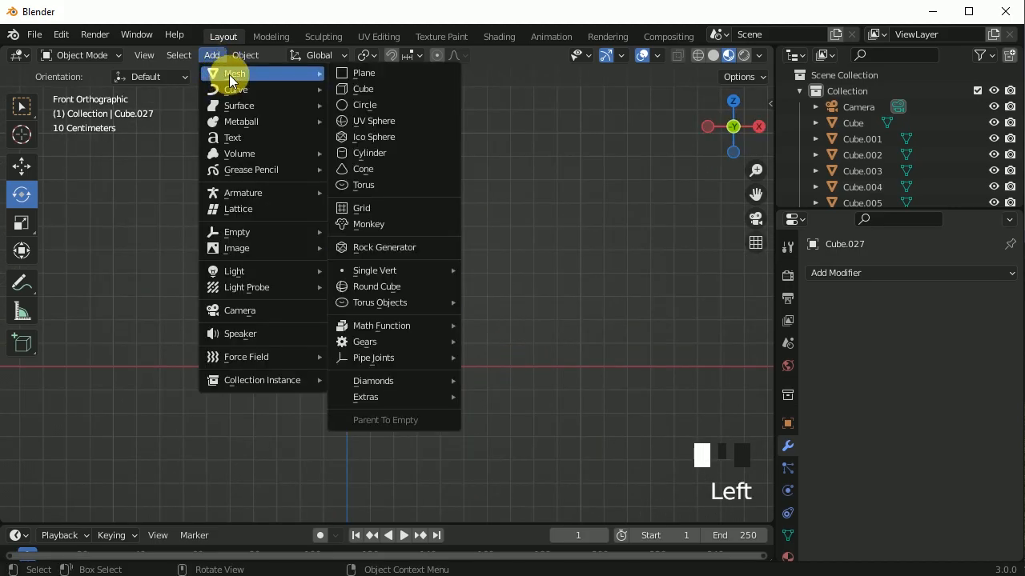
left_click(417, 85)
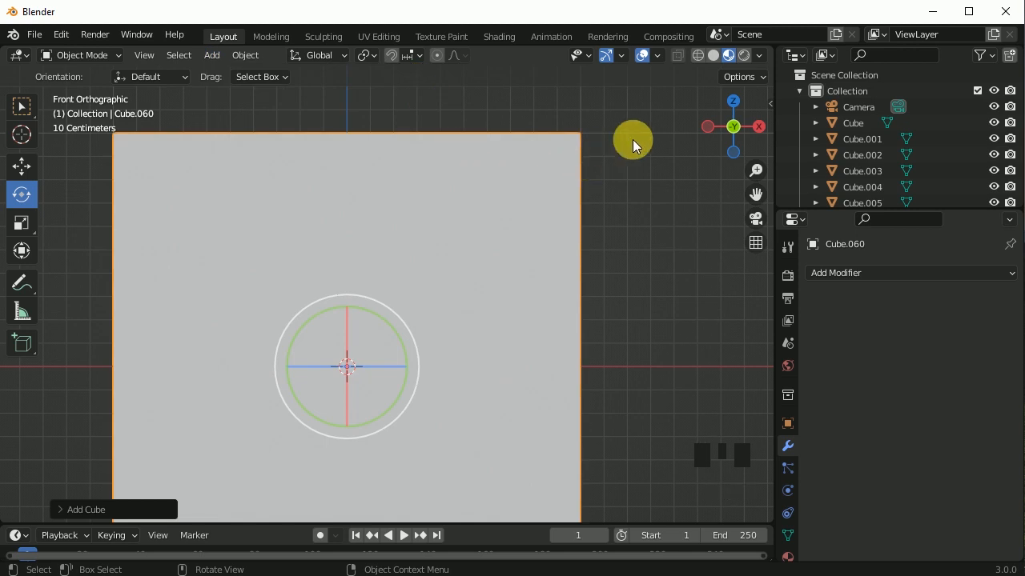
key("s")
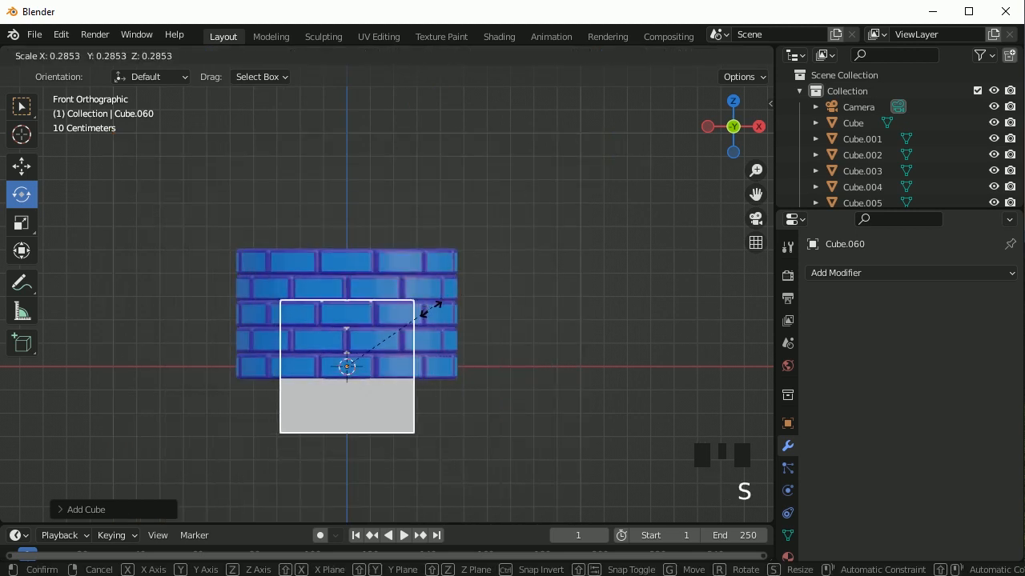
left_click(366, 354)
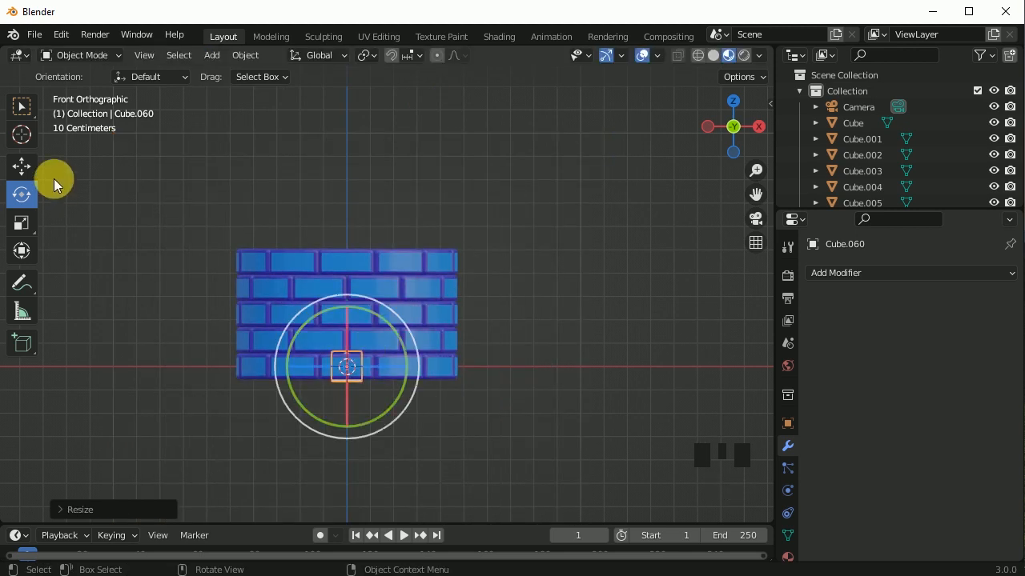
Move the small cube along X to the wall's outer edge and raise it slightly to align with the bottom row
left_click(21, 165)
left_click_drag(393, 359, 556, 377)
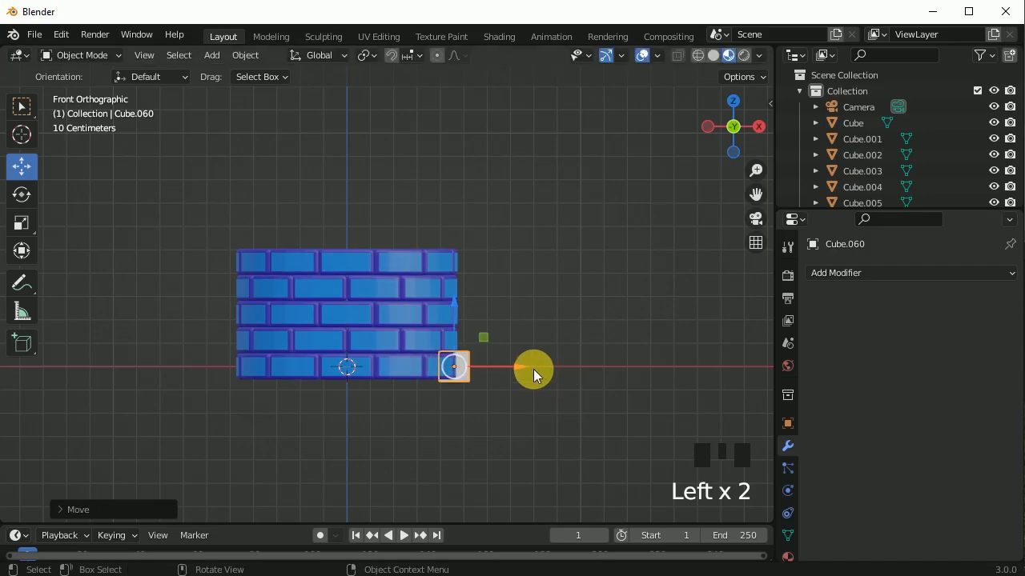
key("KP_Decimal")
scroll(535, 362, "down", 5)
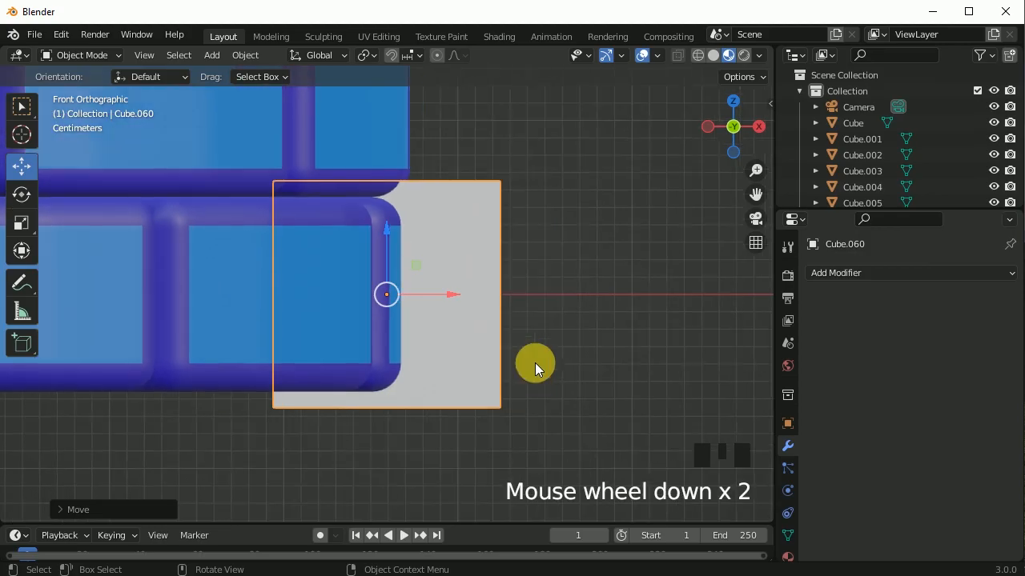
left_click_drag(388, 231, 393, 222)
scroll(407, 244, "down", 4)
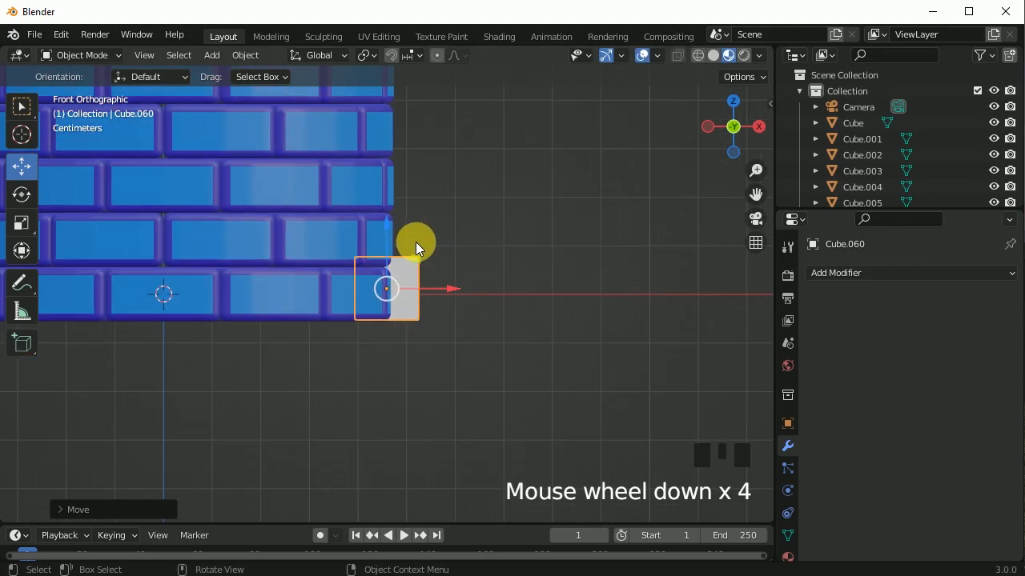
middle_click_drag(419, 220, 435, 279, "shift")
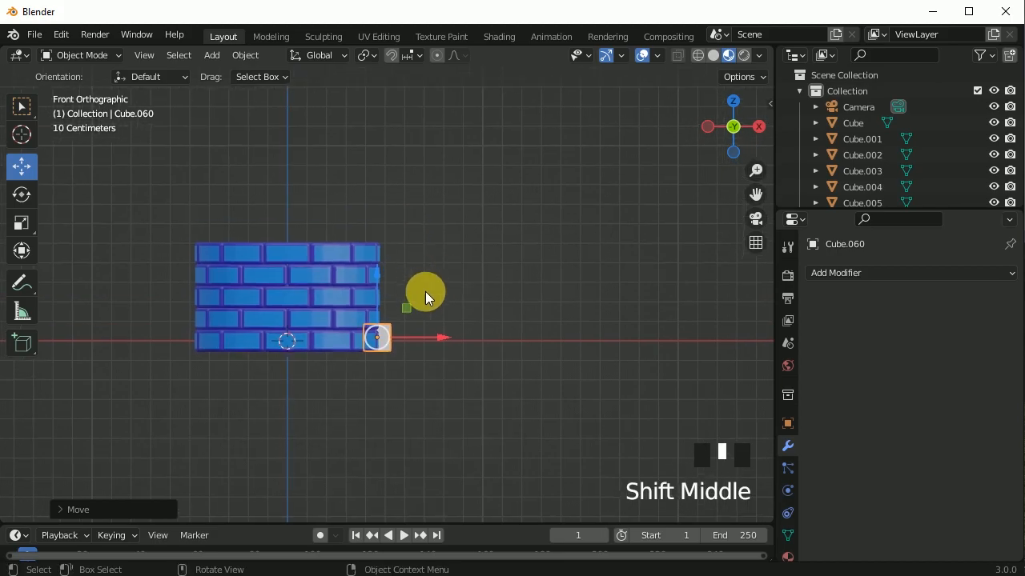
Stretch the cube along Z into a tall post and raise it about 0.53 m to stand level with the wall's base
left_click(21, 222)
left_click_drag(378, 275, 410, 174)
left_click(22, 167)
left_click_drag(377, 275, 394, 161)
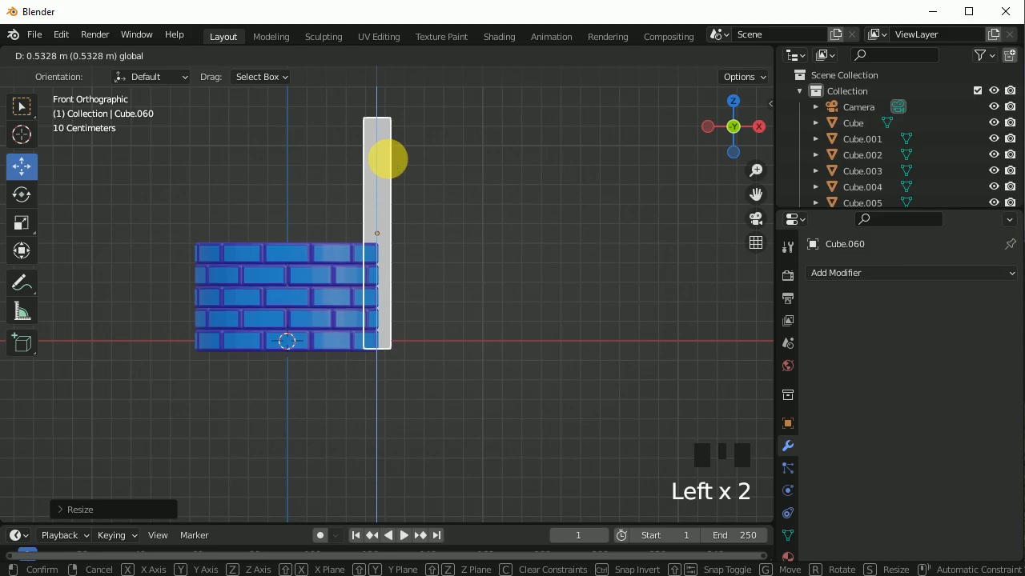
In solid shading, scale up the post's top face slightly in Edit Mode so the post widens upward
middle_click_drag(546, 214, 490, 223)
left_click(713, 55)
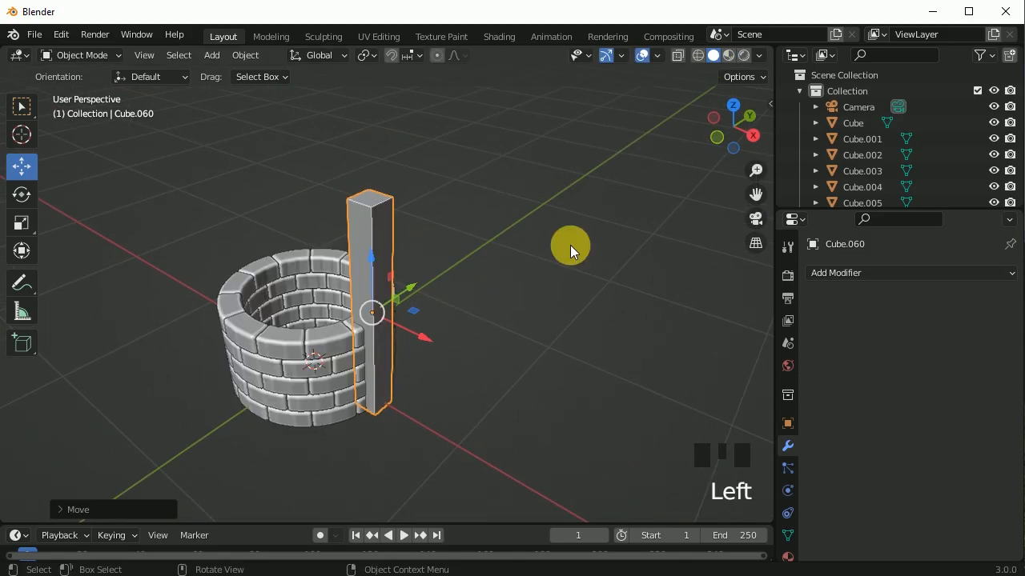
left_click(409, 319)
mouse_move(408, 319)
middle_mouse_down()
mouse_move(543, 297)
mouse_move(436, 304)
mouse_move(441, 337)
mouse_move(369, 320)
mouse_move(469, 332)
mouse_move(360, 338)
mouse_move(381, 136)
middle_mouse_up()
scroll(386, 330, "up", 3)
left_click(382, 130)
key("Tab")
left_click(166, 55)
left_click(370, 103)
middle_click_drag(414, 116, 405, 187)
key("s")
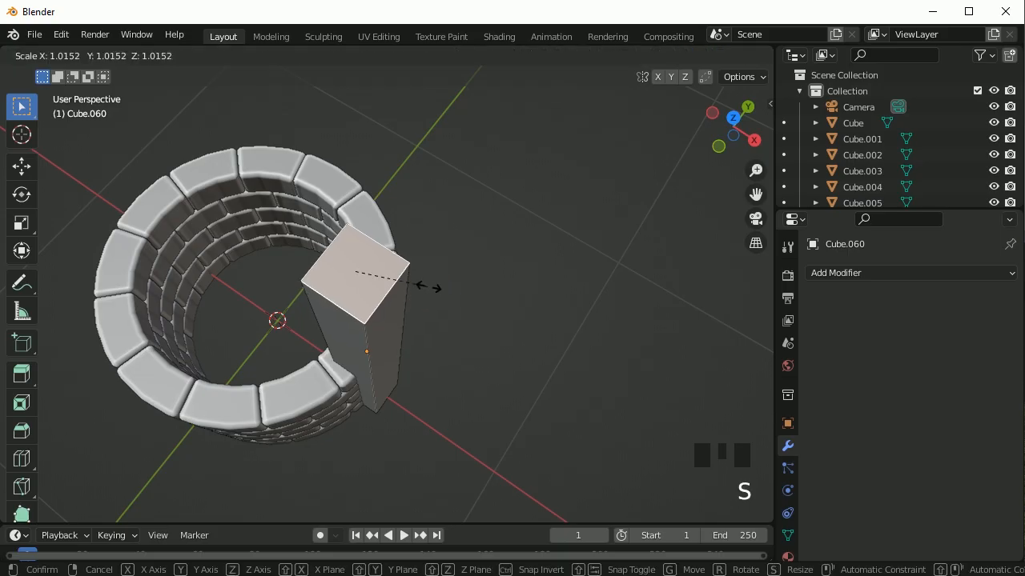
left_click(440, 289)
middle_click_drag(440, 289, 476, 371)
key("KP_1")
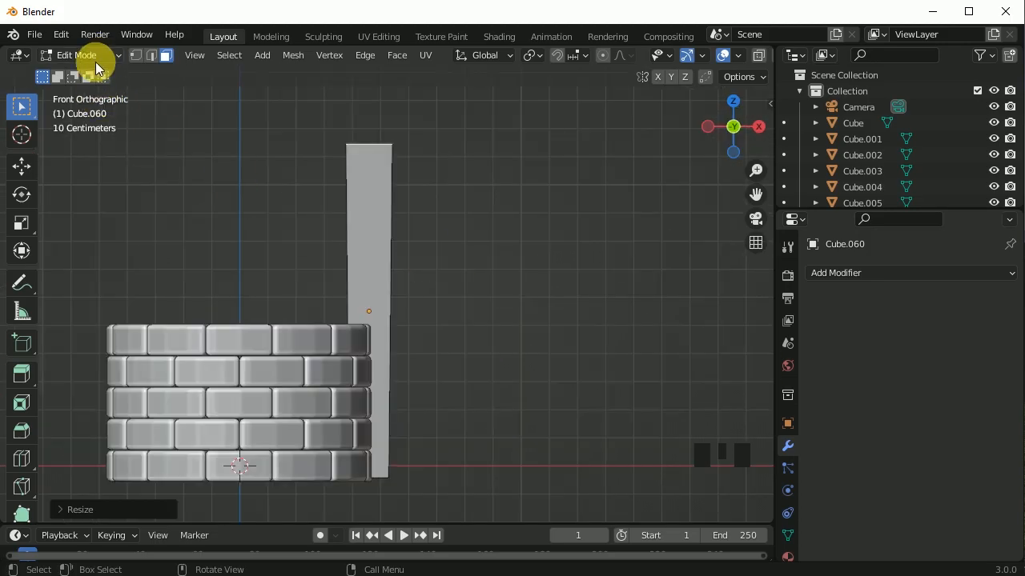
key("Tab")
Deselect the post and add another cube mesh at the 3D cursor in front view
left_click(257, 192)
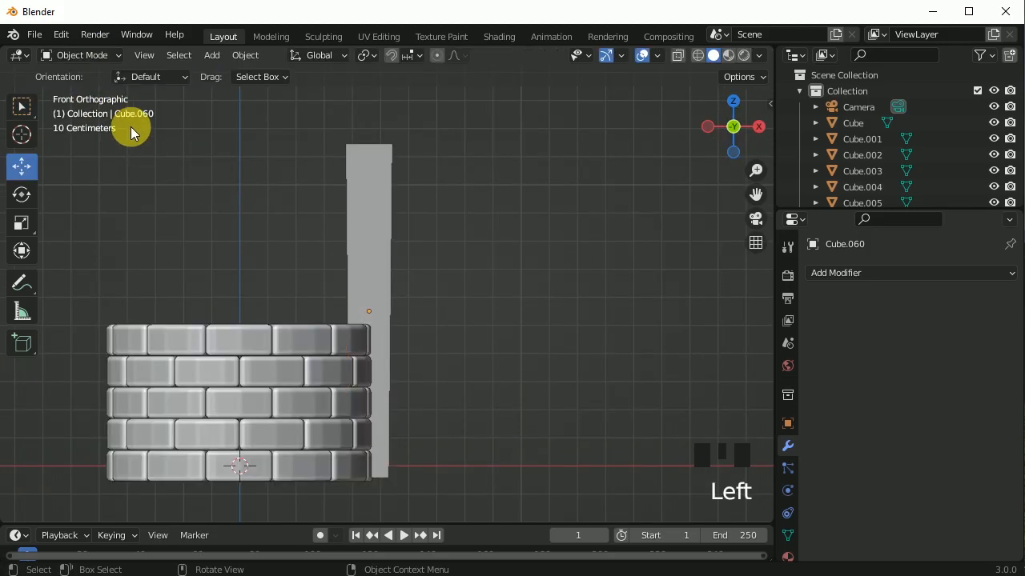
left_click(217, 54)
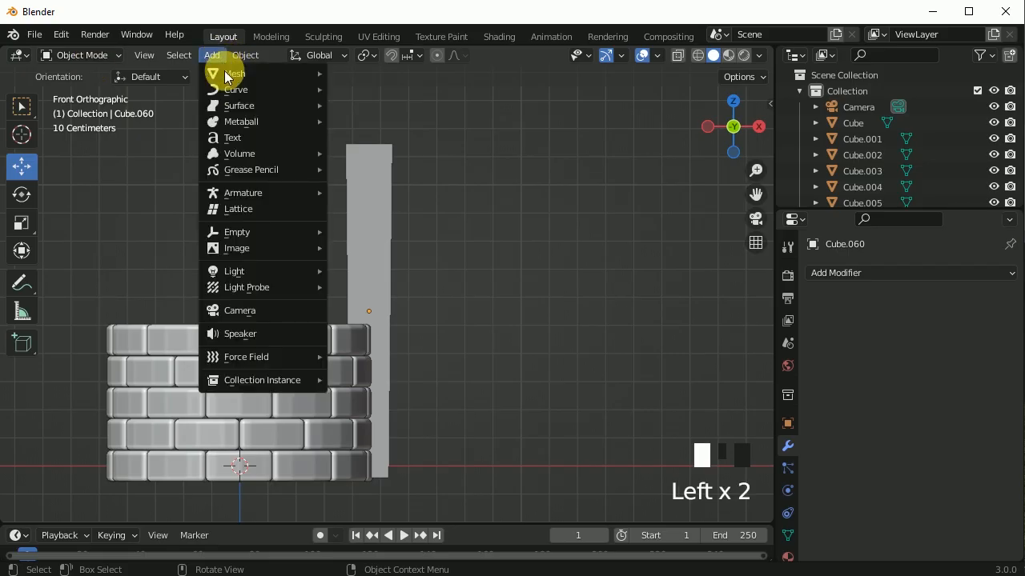
mouse_move(225, 74)
left_click(353, 85)
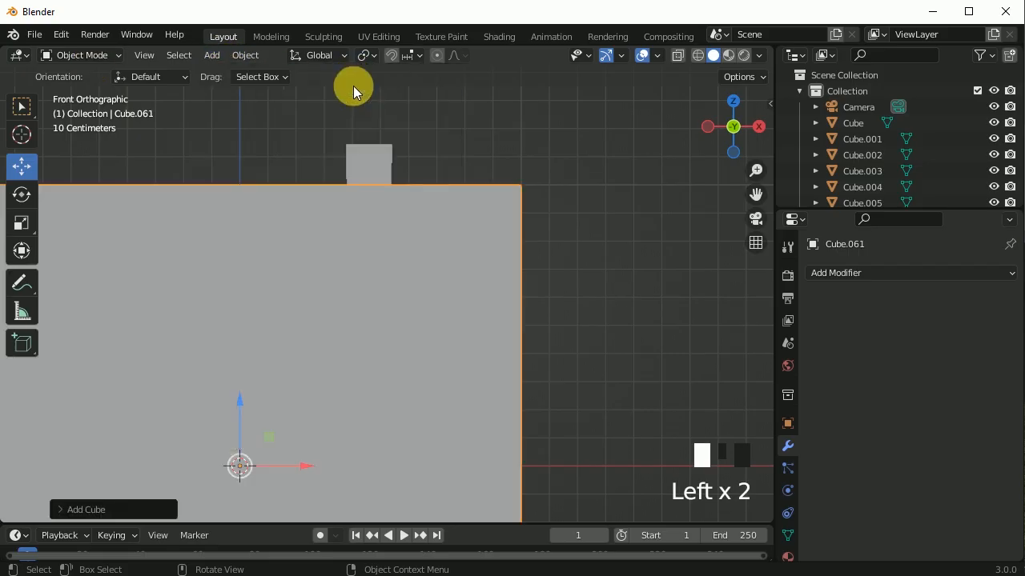
Scale the new cube down to a small block narrower than the post and raise it level with the post's upper part
key("s")
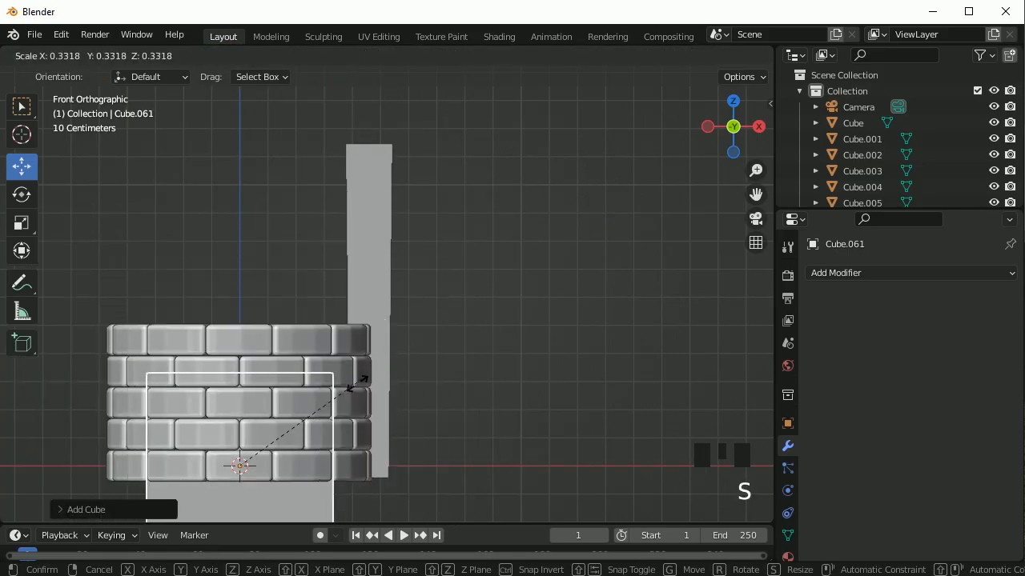
left_click(297, 432)
left_click_drag(238, 407, 251, 154)
key("s")
left_click(282, 218)
Move the small cube along X to the middle of the post and raise it near the top, fine-tuning its size
left_click_drag(307, 216, 509, 229)
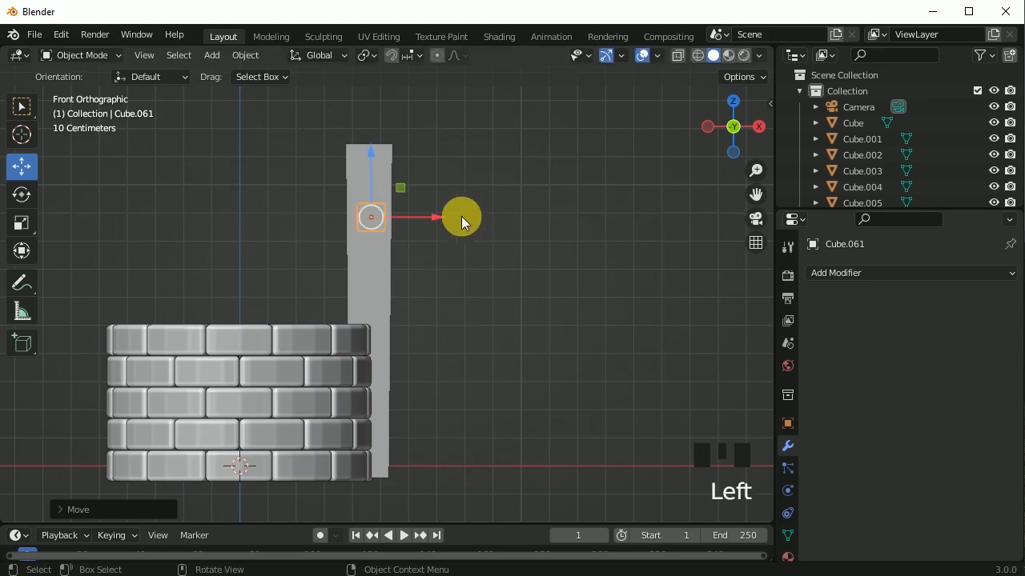
left_click_drag(373, 164, 370, 126)
left_click_drag(438, 189, 437, 190)
key("KP_Decimal")
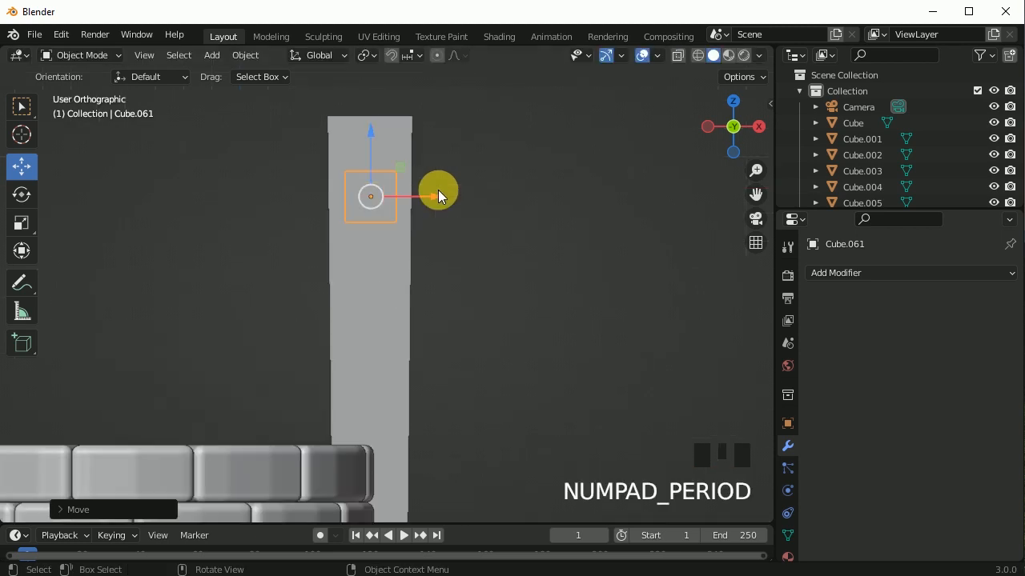
scroll(439, 192, "down", 9)
middle_click_drag(457, 327, 480, 302, "shift")
key("s")
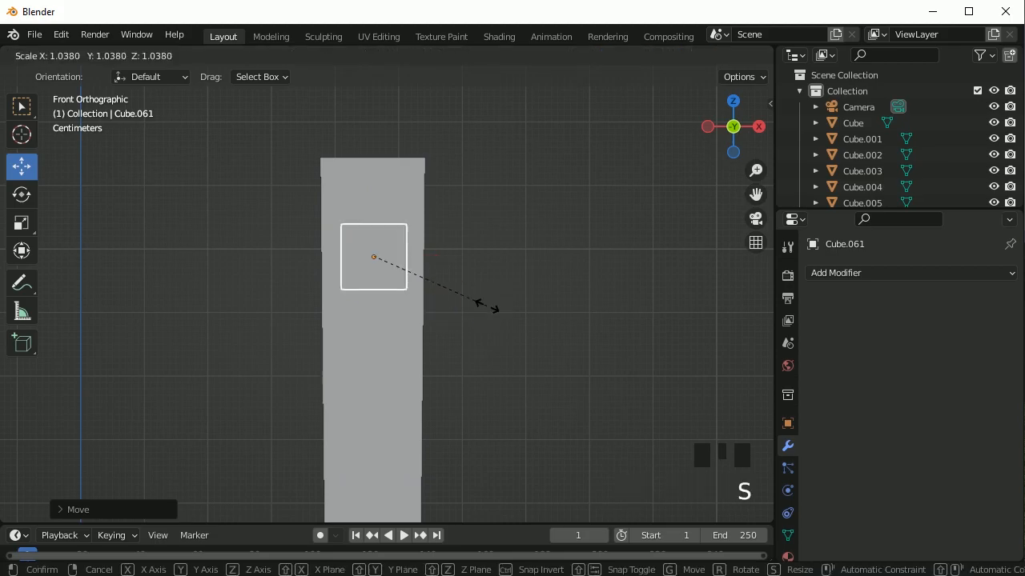
left_click(478, 305)
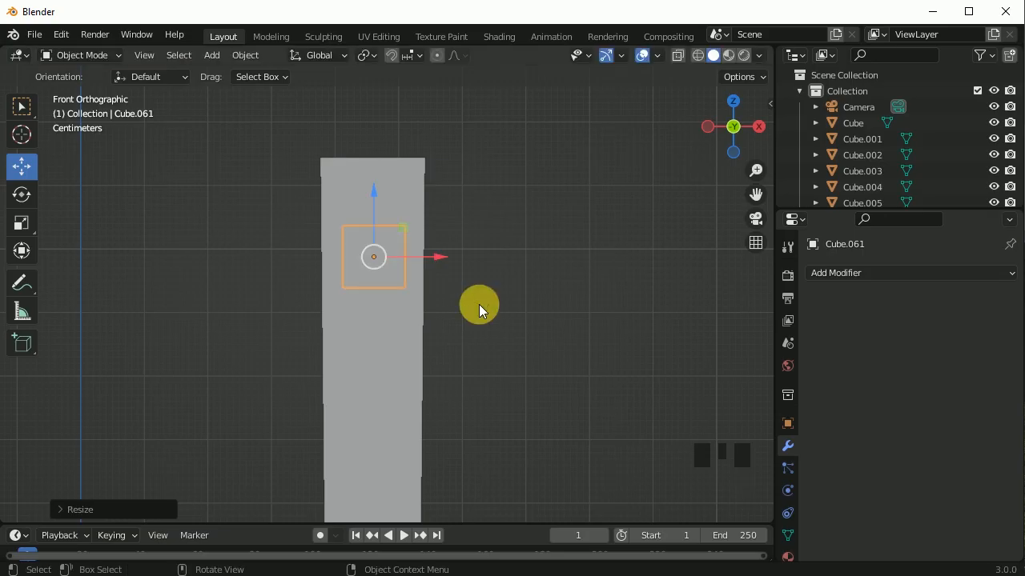
In right view, stretch the small cube along Y into a crossbeam about as wide as the well
key("KP_3")
scroll(357, 285, "down", 4)
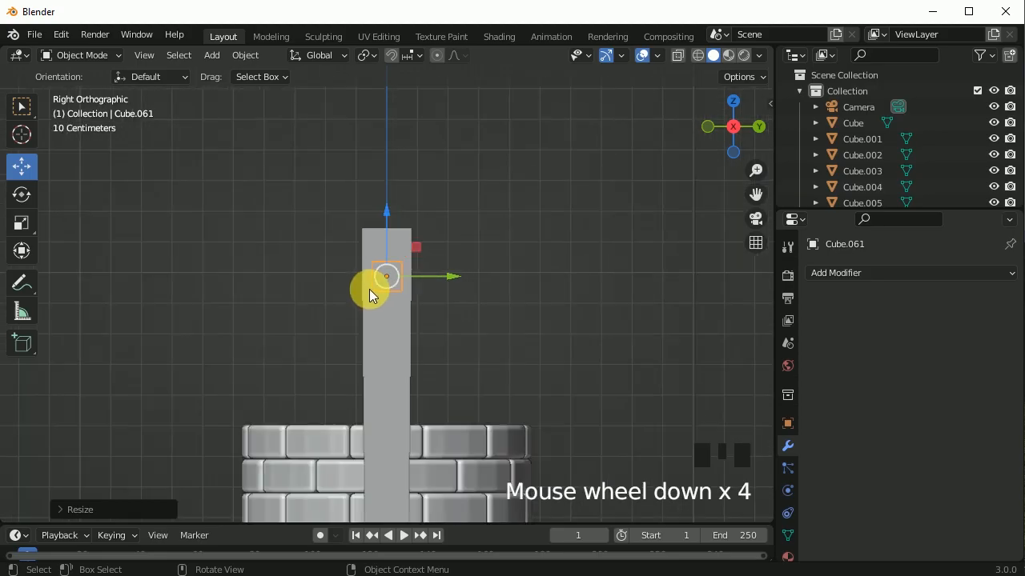
left_click(22, 223)
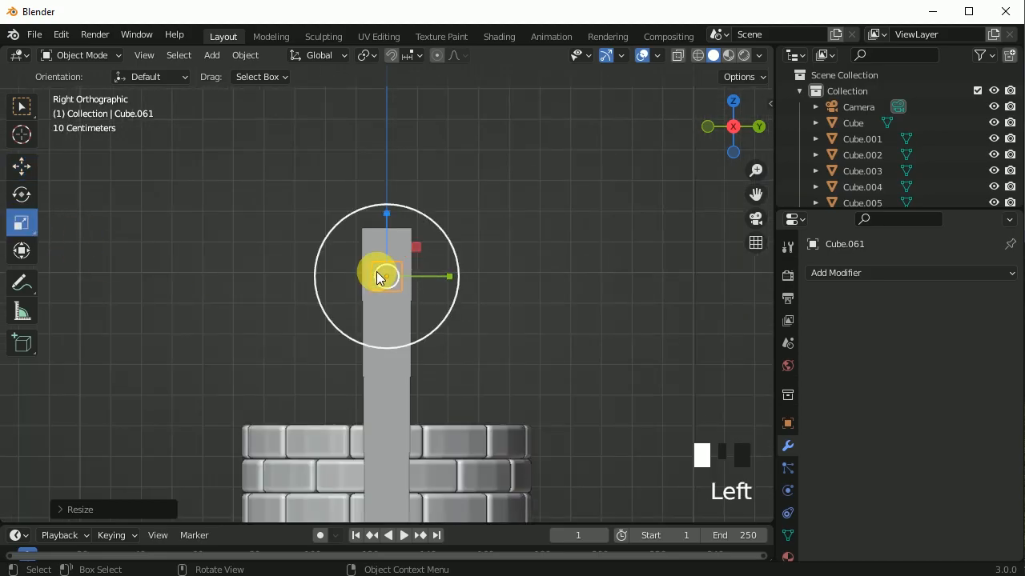
left_click_drag(450, 277, 265, 300)
middle_click_drag(360, 287, 284, 229, "shift")
scroll(140, 229, "up", 2)
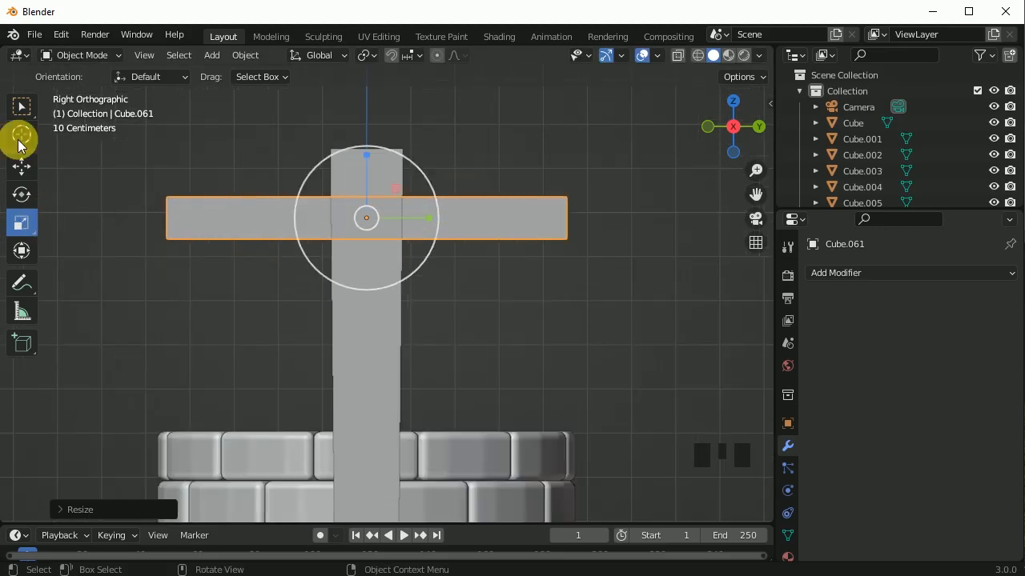
Duplicate the crossbeam and place the copy about 0.16 m lower along Z
left_click(19, 107)
left_click(524, 321)
left_click(464, 226)
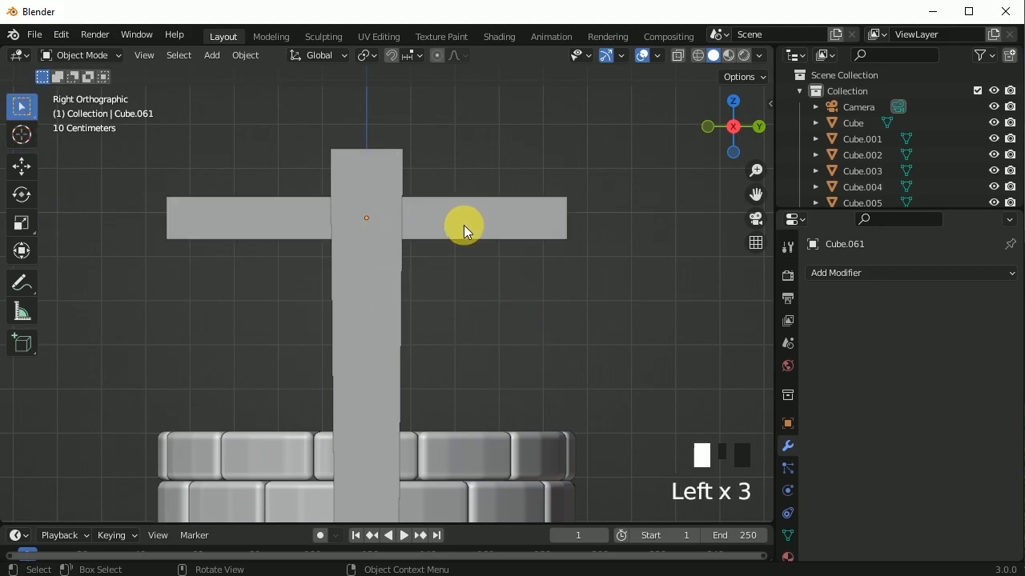
right_click(427, 215)
mouse_move(427, 215)
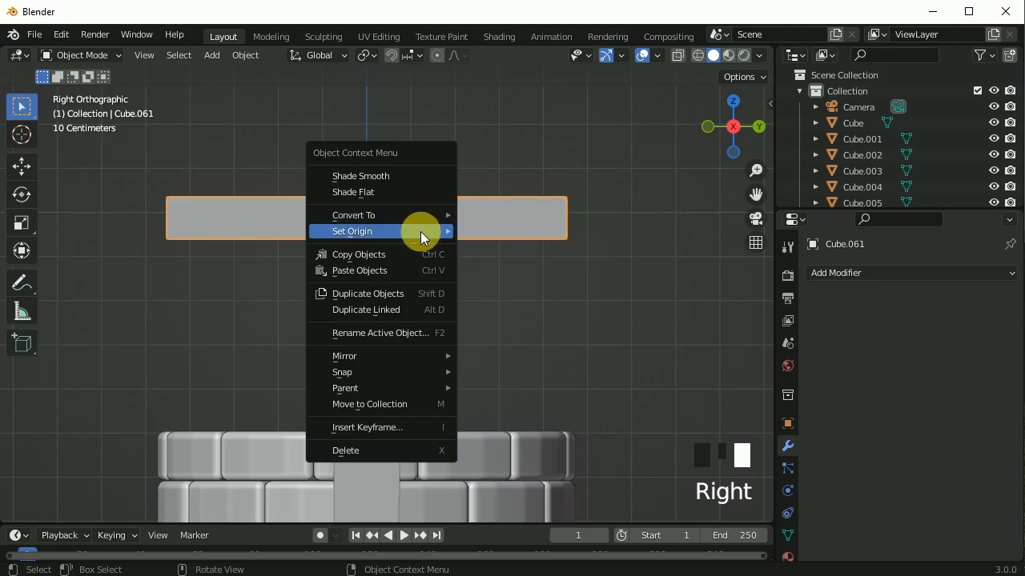
left_click(414, 295)
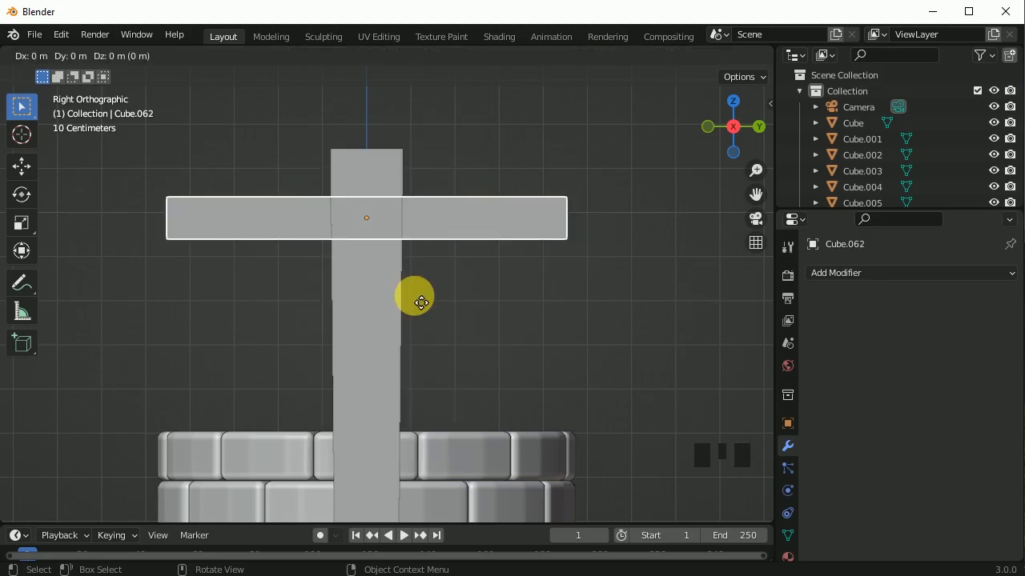
key("z")
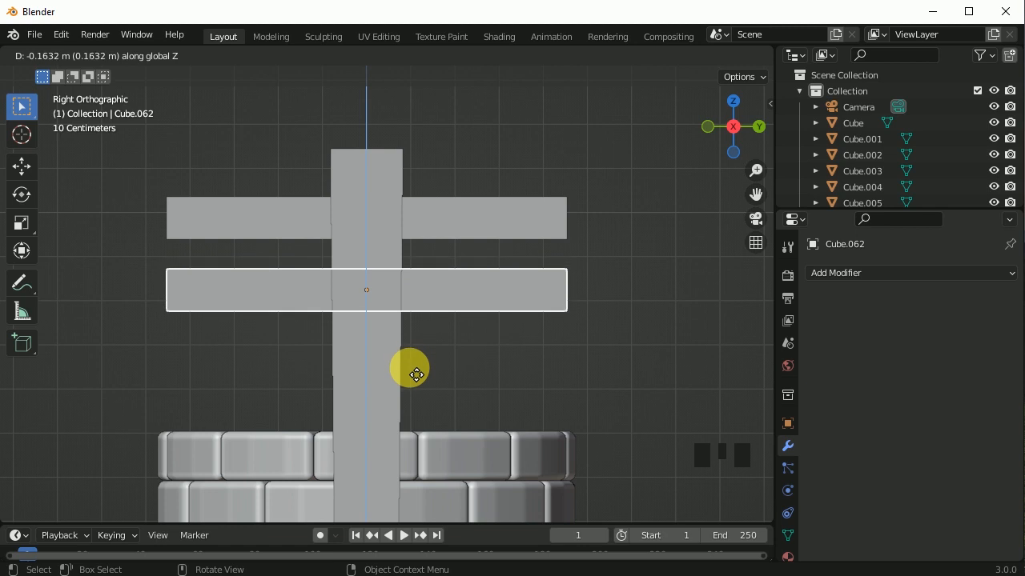
left_click(410, 369)
Scale the lower beam copy to about 0.59 and raise it slightly toward the crossbeam
key("s")
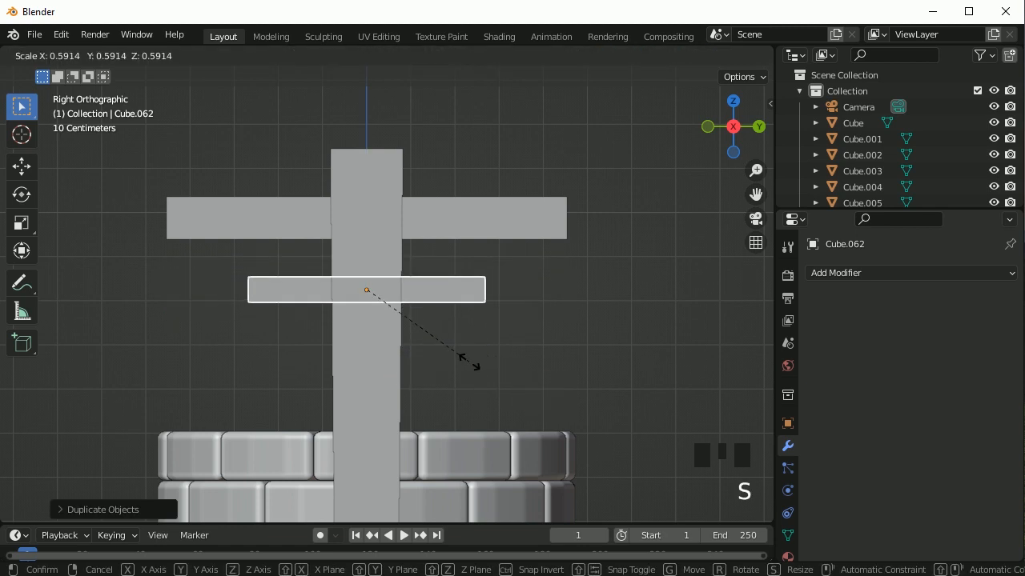
left_click(367, 287)
left_click(21, 166)
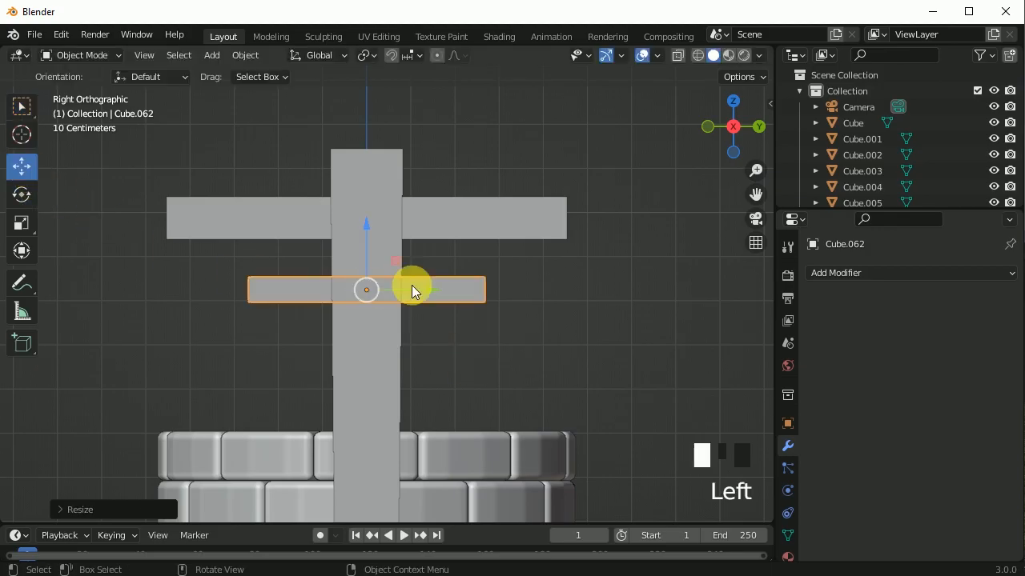
left_click_drag(366, 246, 374, 242)
scroll(371, 281, "up", 1)
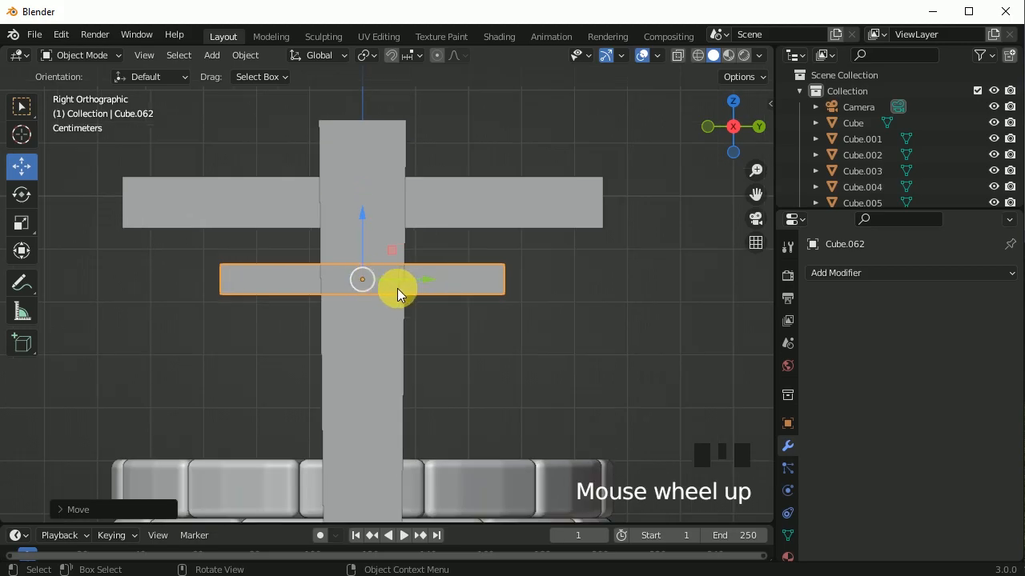
Make the lower bar thinner with a further uniform scale-down and lengthen it along Y
scroll(398, 290, "up", 2)
key("s")
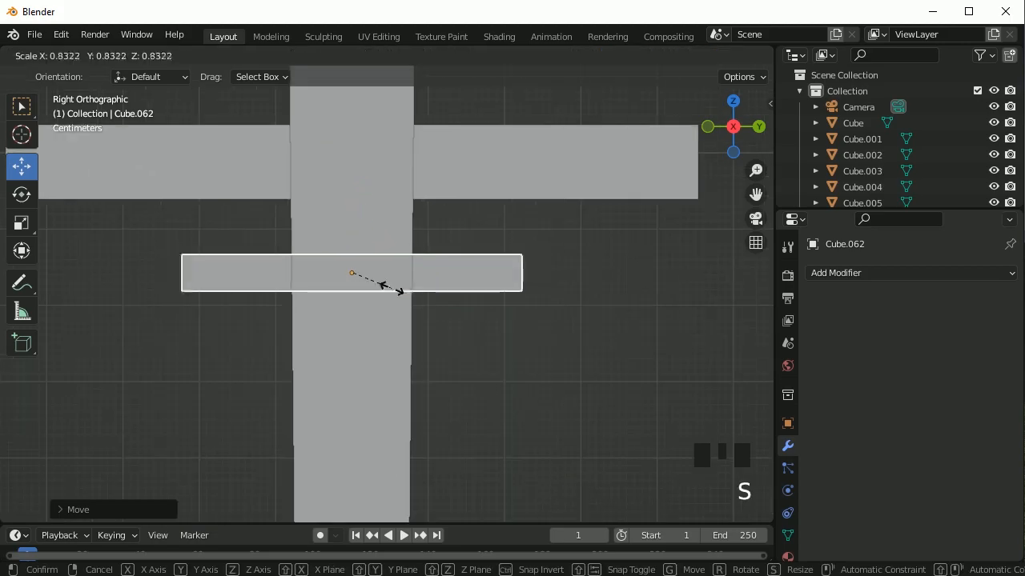
left_click(389, 286)
left_click(22, 229)
mouse_move(412, 280)
left_mouse_down()
mouse_move(436, 278)
mouse_move(427, 272)
left_mouse_up()
scroll(444, 318, "down", 2)
middle_click_drag(444, 319, 443, 262, "shift")
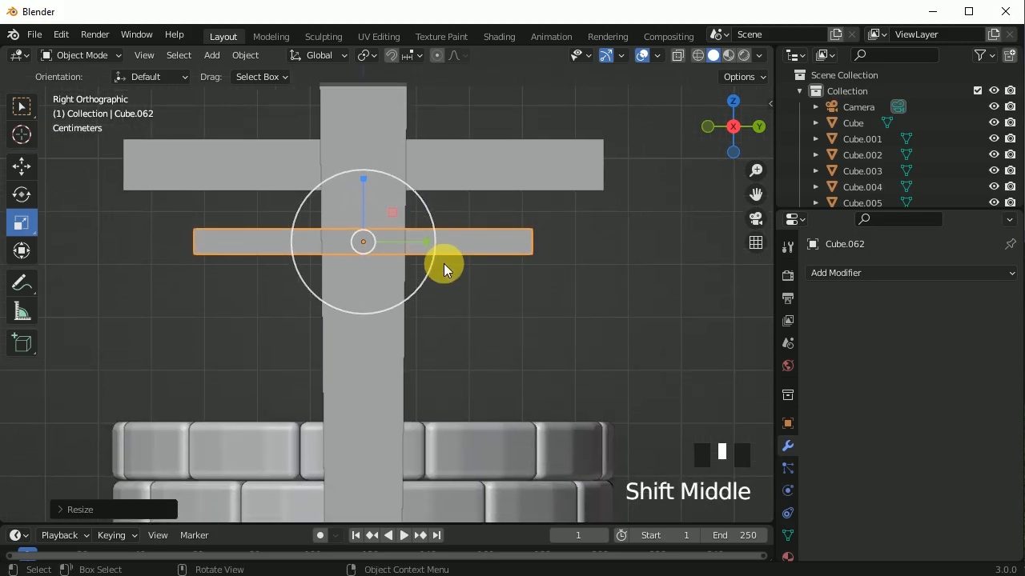
In Edit Mode, add one centred loop cut across the lower bar's length
key("Tab")
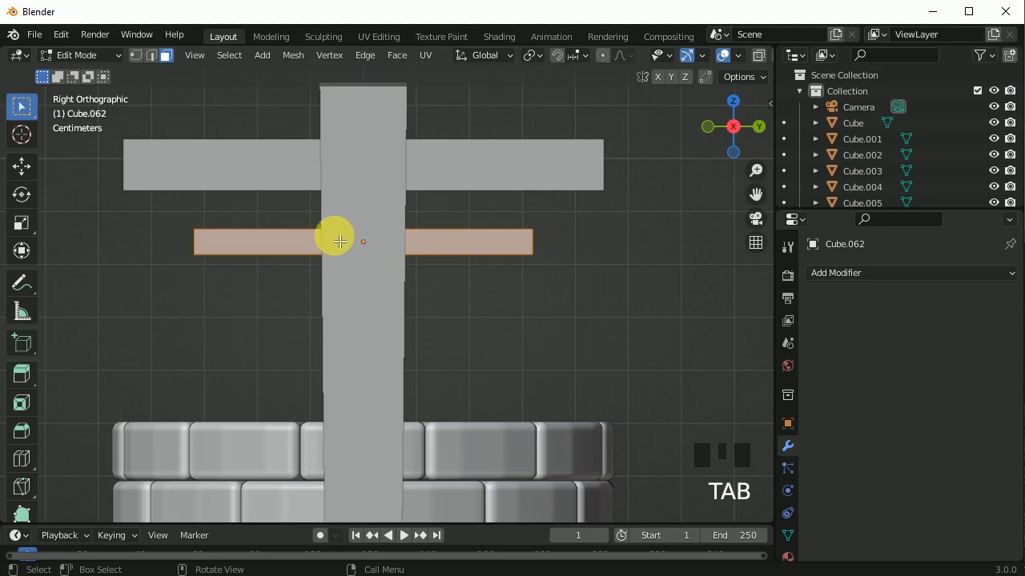
key("ctrl+r")
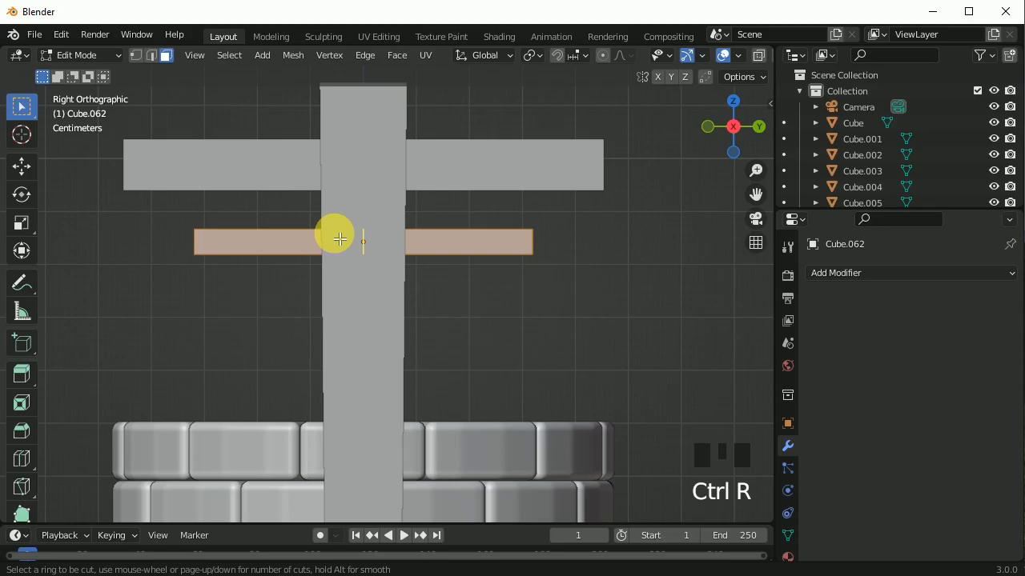
left_click(340, 239)
left_click(335, 233)
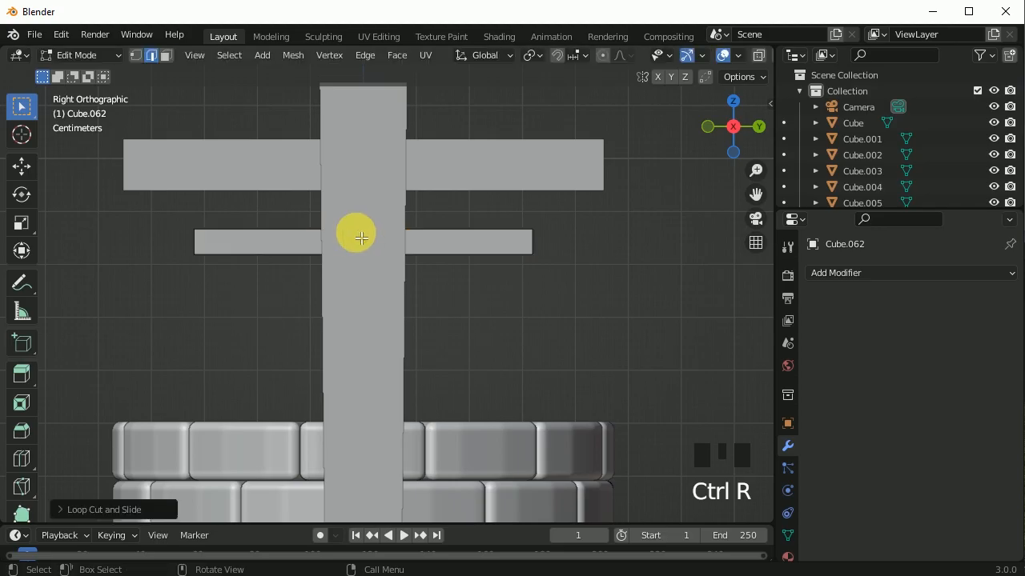
With X-ray on, select both end faces of the lower bar and raise them along Z into the crossbeam, forming a V-shaped brace
left_click(759, 56)
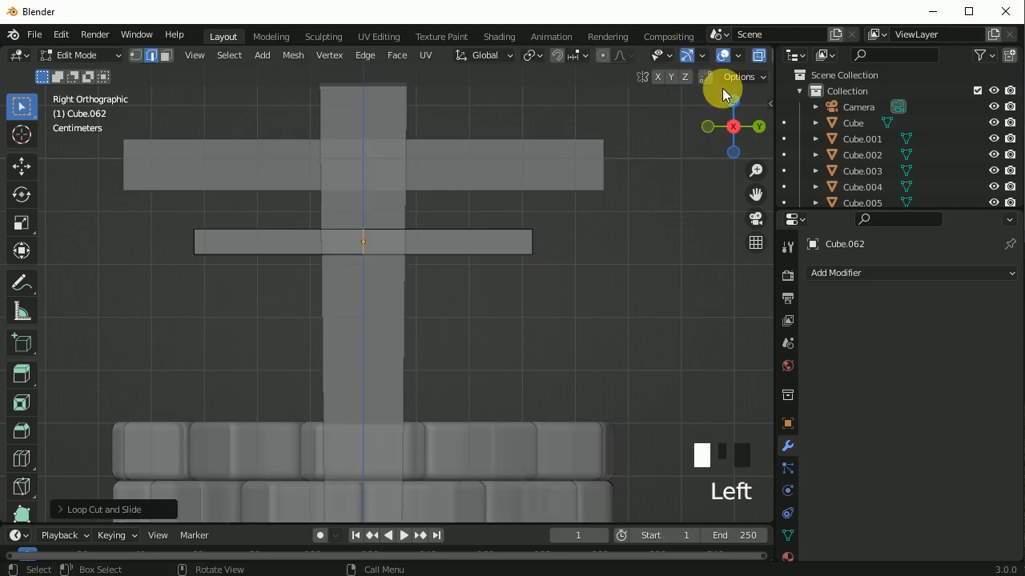
left_click(574, 267)
middle_click_drag(571, 309, 558, 311, "shift")
left_click(165, 56)
middle_click_drag(632, 289, 533, 307)
left_click(506, 260)
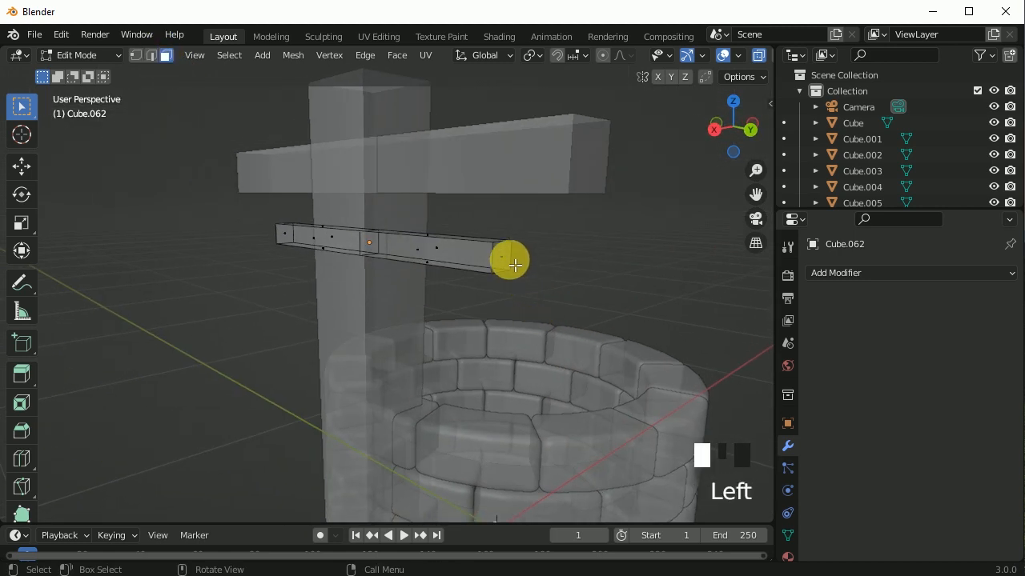
middle_click_drag(430, 288, 590, 293)
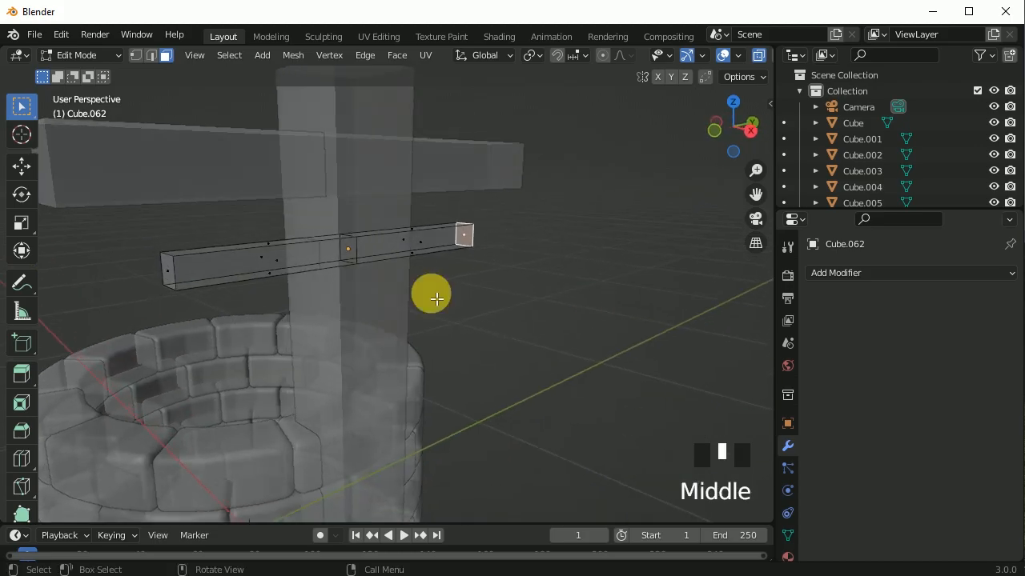
left_click(176, 272, "shift")
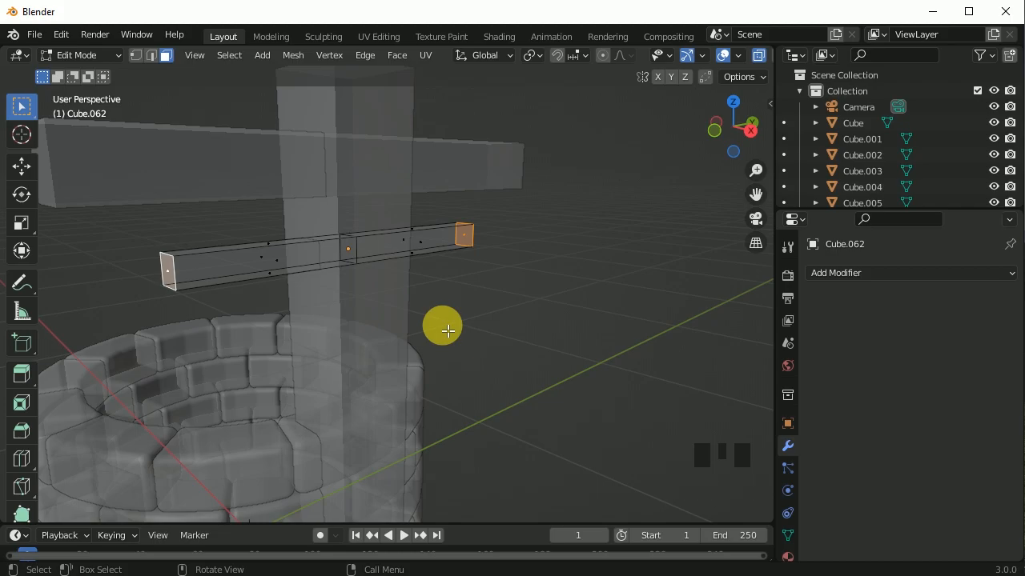
key("KP_3")
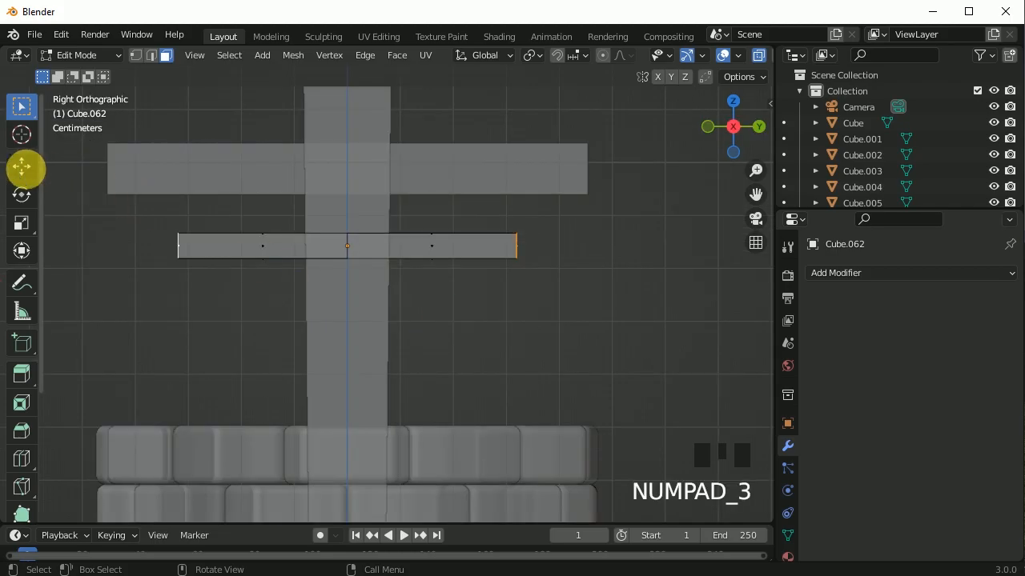
left_click(22, 166)
left_click_drag(348, 176, 366, 112)
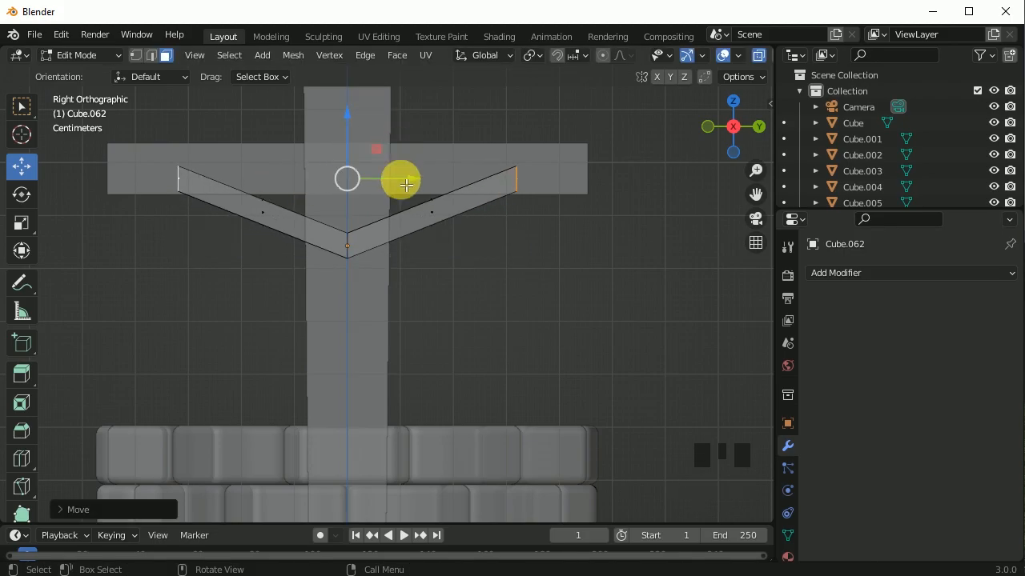
Turn off X-ray and return the V-shaped brace to Object Mode
left_click(758, 55)
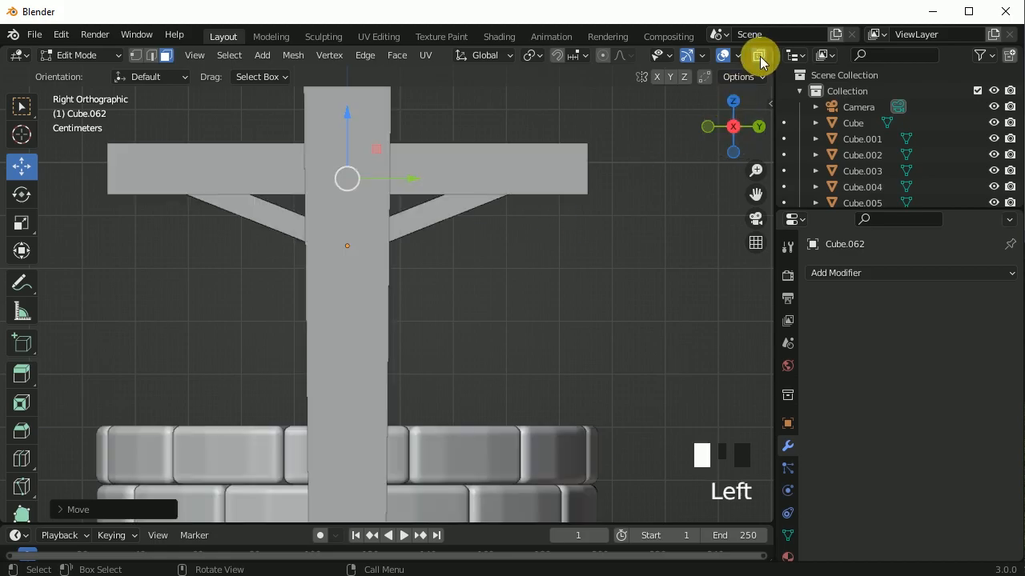
left_click(627, 313)
key("Tab")
Duplicate the crossbeam and move the copy up along Z so it overlaps the top of the post
key("KP_3")
left_click(318, 218)
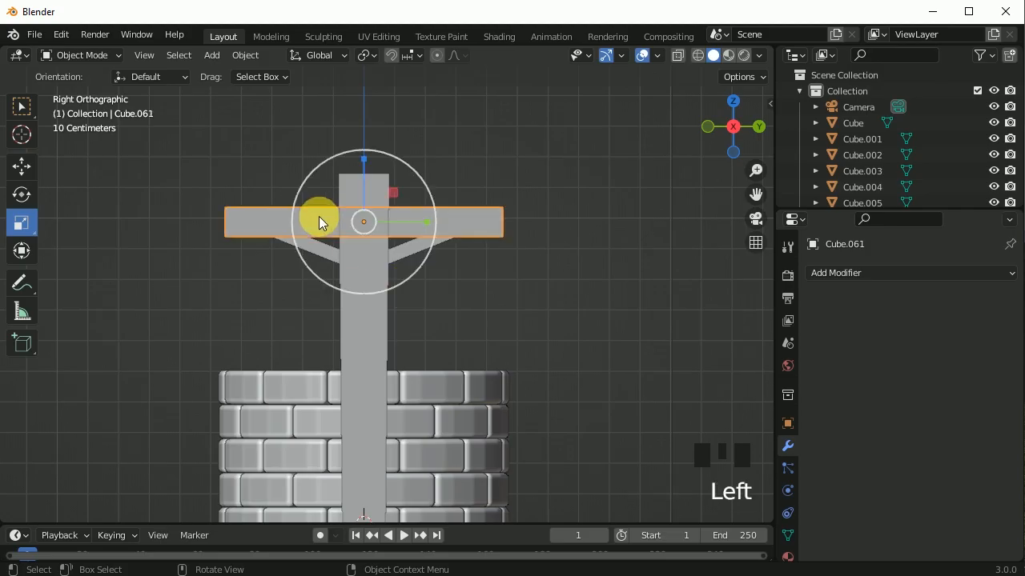
right_click(319, 216)
left_click(319, 217)
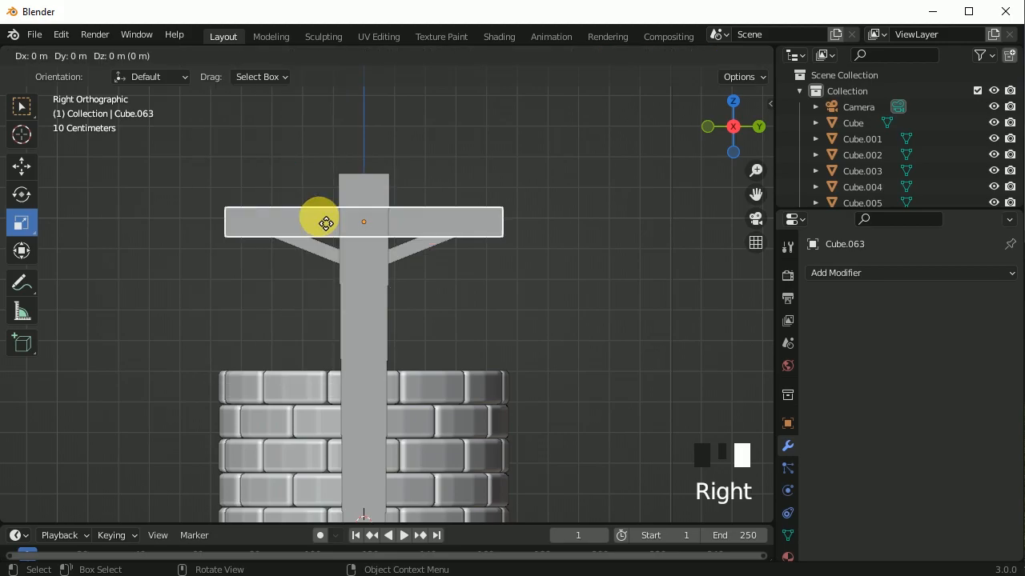
key("z")
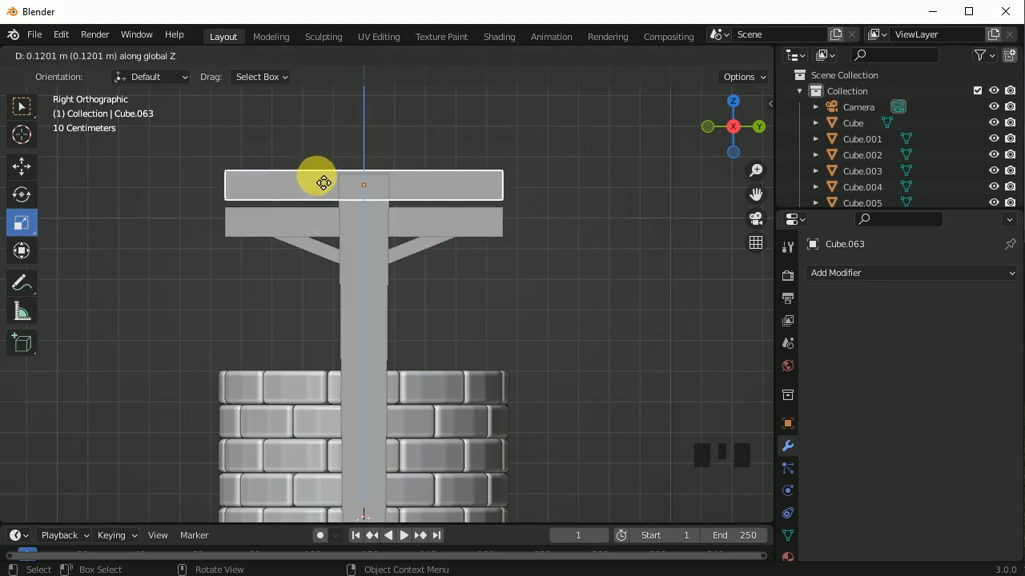
left_click(323, 166)
In right view, enter Edit Mode on the upper beam and add one loop cut at its exact middle
middle_click_drag(323, 165, 282, 187)
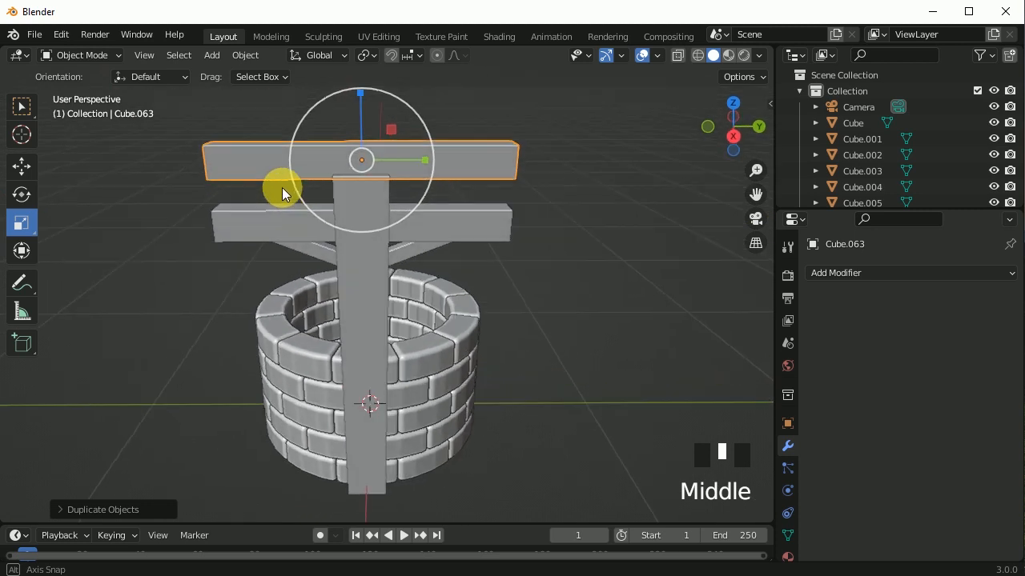
key("KP_3")
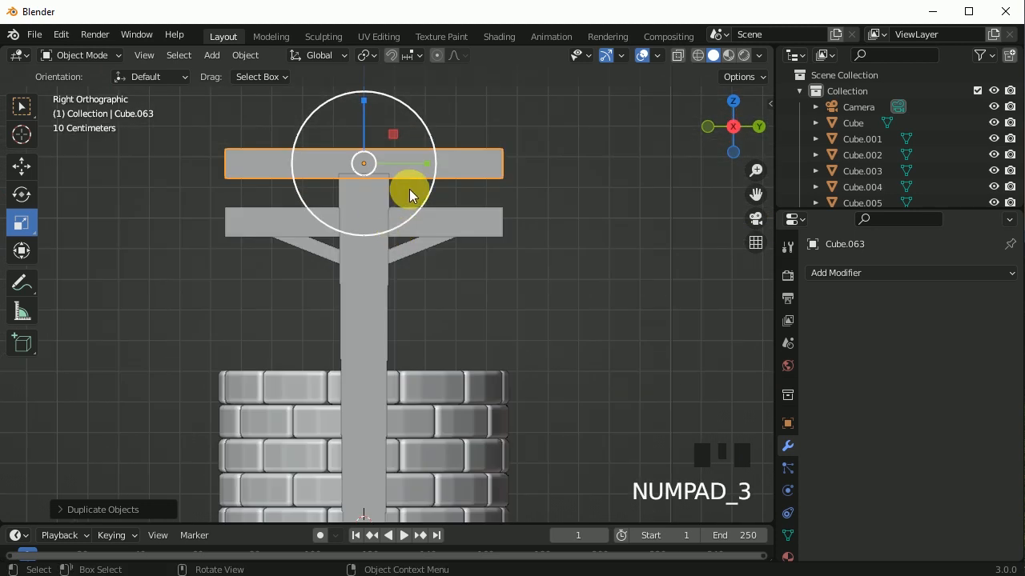
scroll(390, 123, "up", 2)
middle_click_drag(386, 150, 400, 230, "shift")
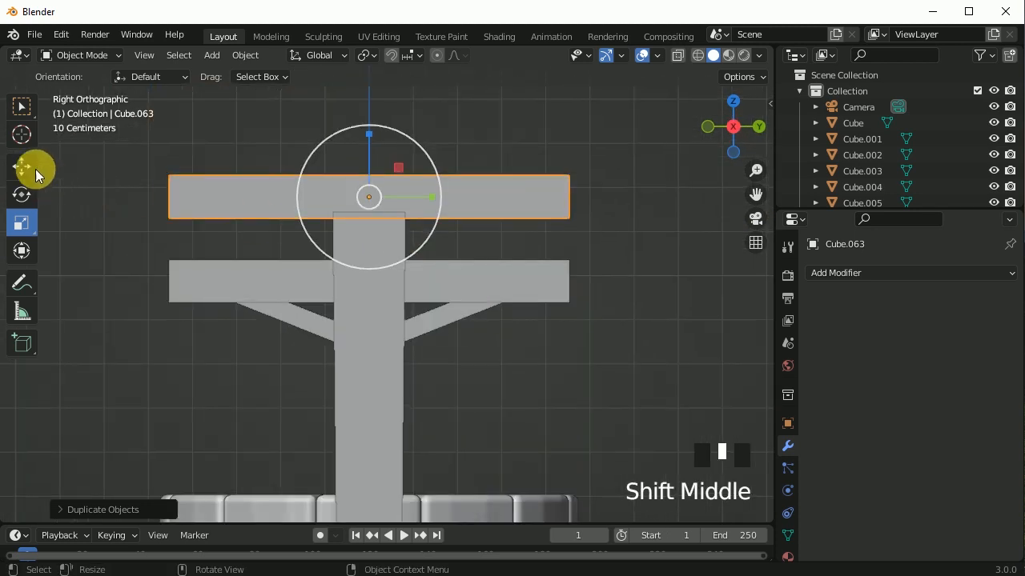
left_click(102, 57)
left_click(102, 87)
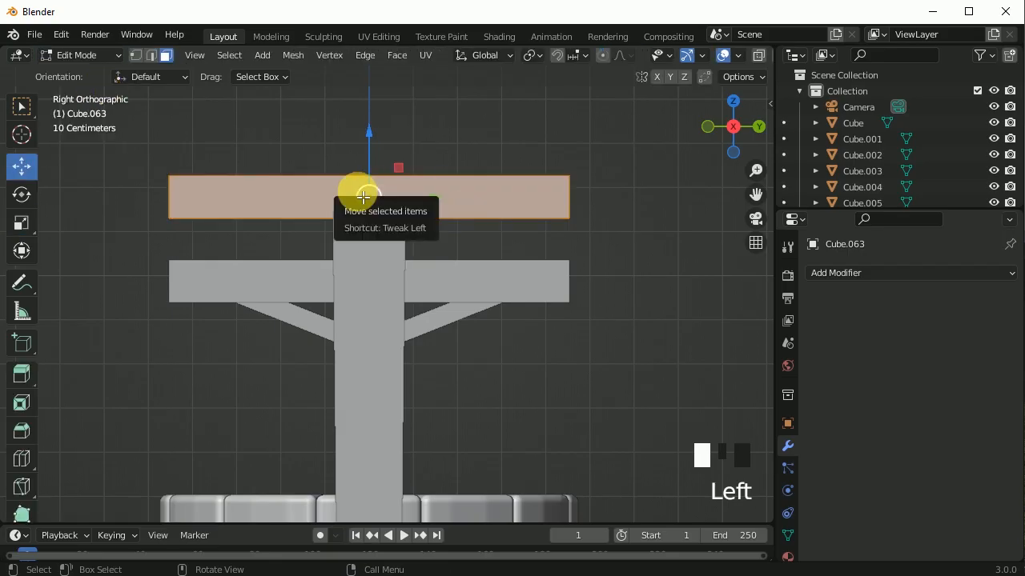
key("ctrl+r")
left_click(364, 197)
right_click(363, 197)
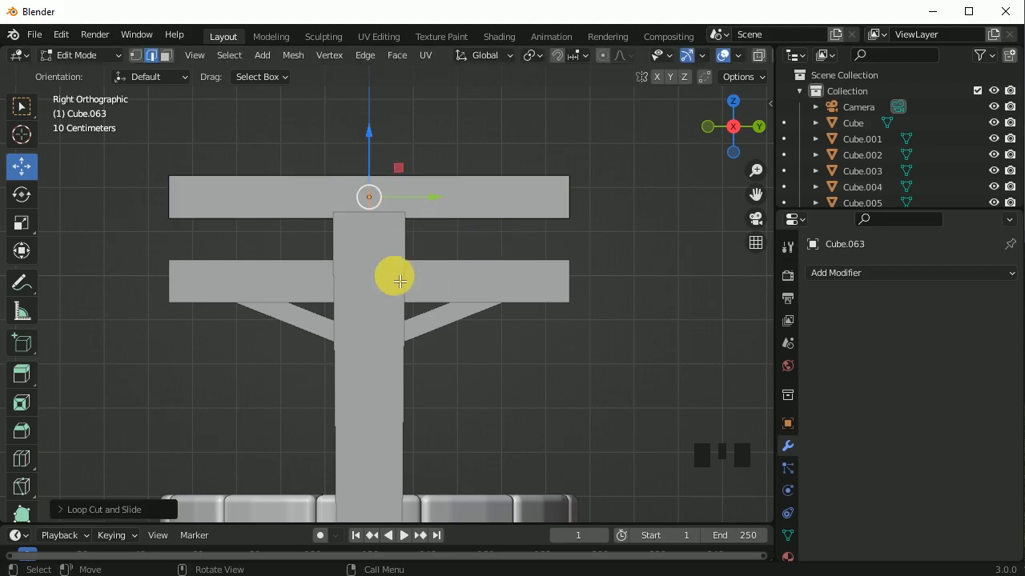
Select both end faces of the upper beam and lower them along Z to form an inverted-V rafter, then return to Object Mode
left_click(167, 57)
middle_click_drag(168, 192, 195, 213)
left_click(189, 204)
middle_click_drag(436, 238, 305, 251)
left_click(578, 232, "shift")
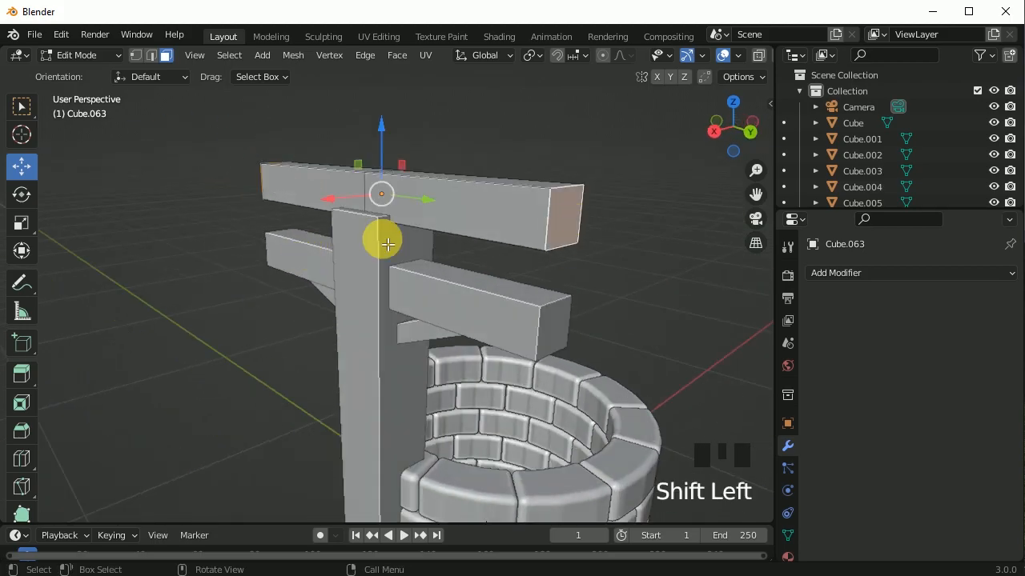
middle_click_drag(568, 242, 448, 224)
key("KP_1")
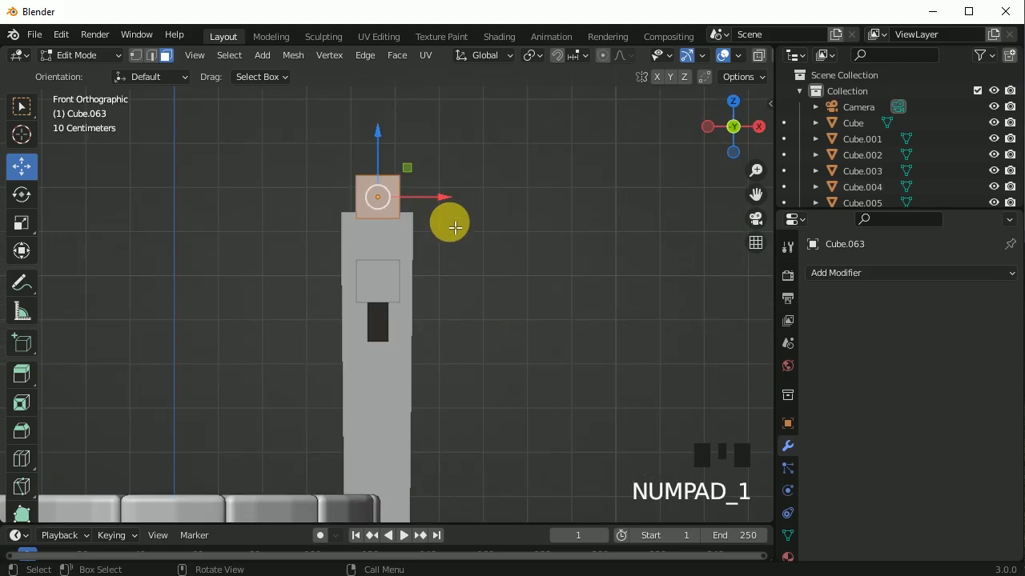
key("KP_3")
left_click_drag(375, 138, 358, 246)
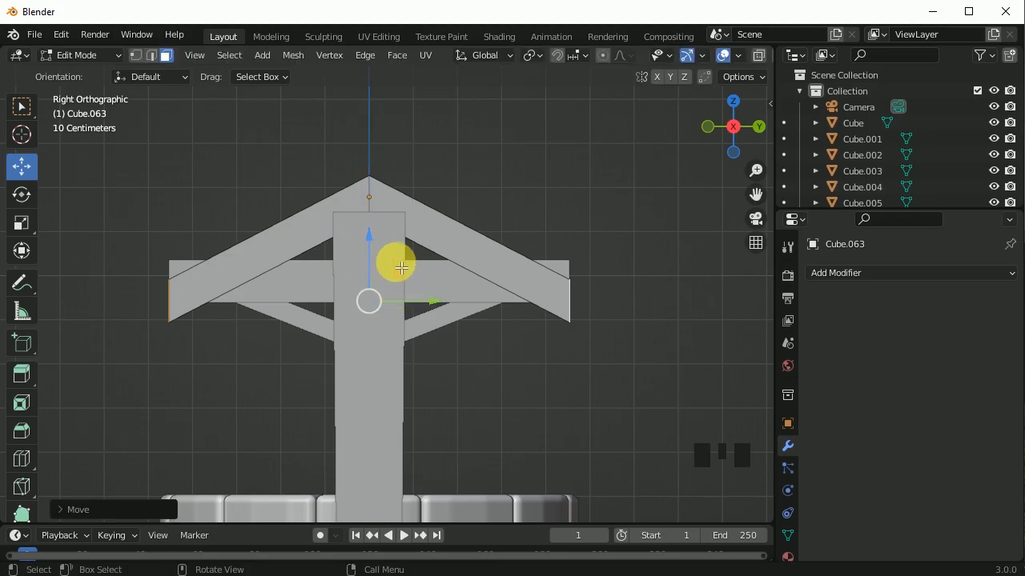
key("Tab")
Scale the rafter up uniformly by about 1.74 and raise it along Z above the post
key("KP_1")
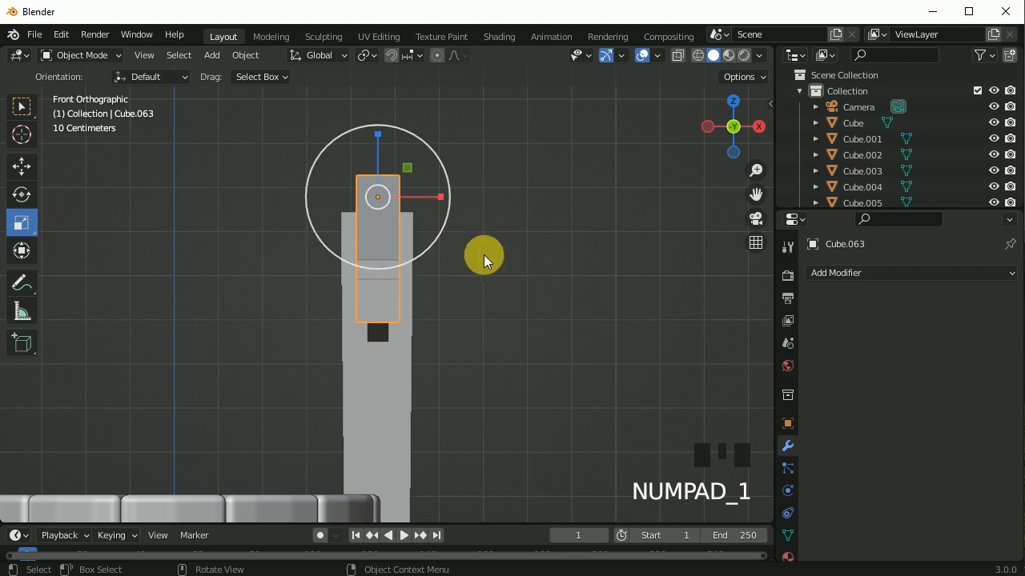
key("s")
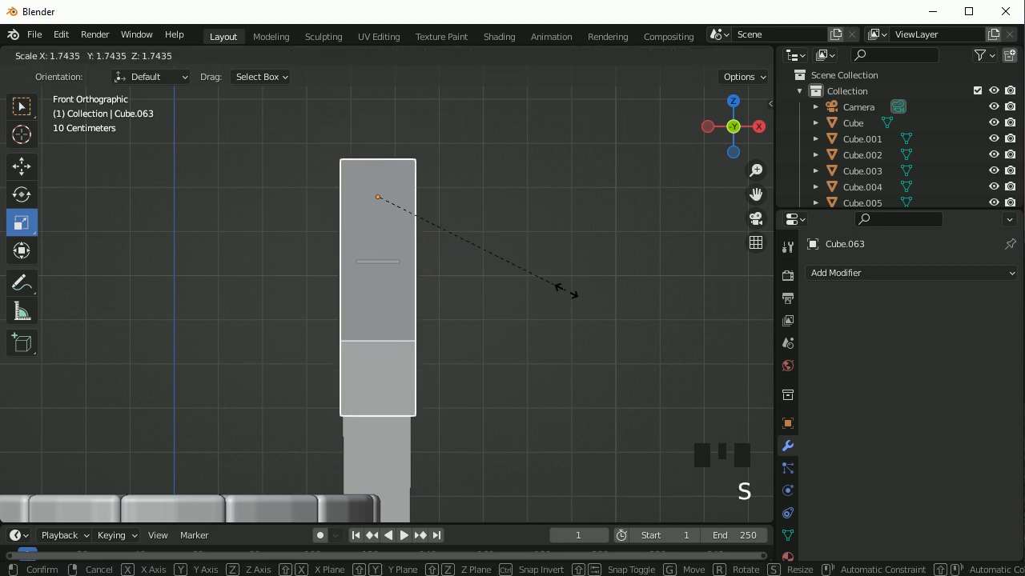
left_click(559, 289)
key("KP_3")
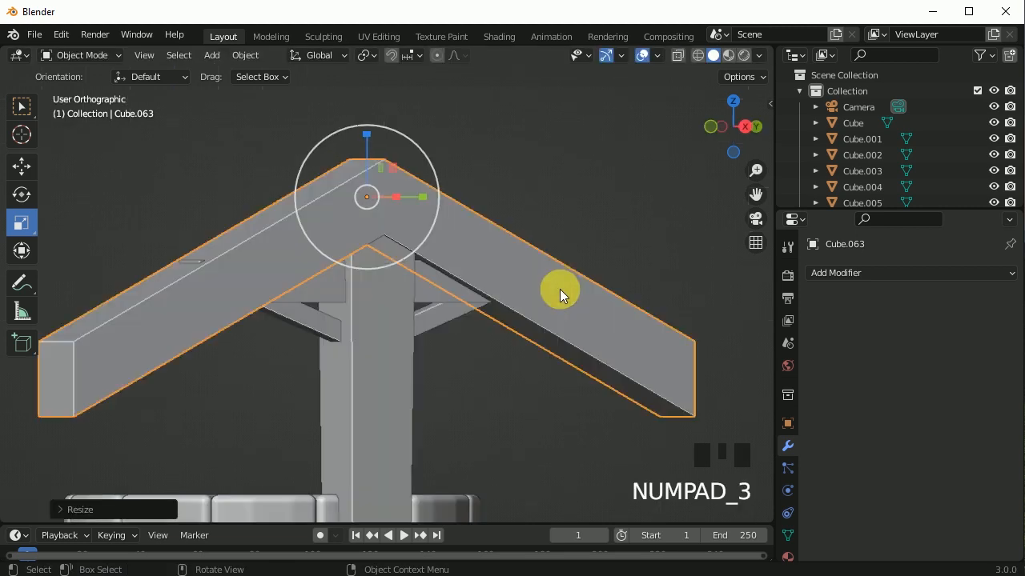
left_click(22, 166)
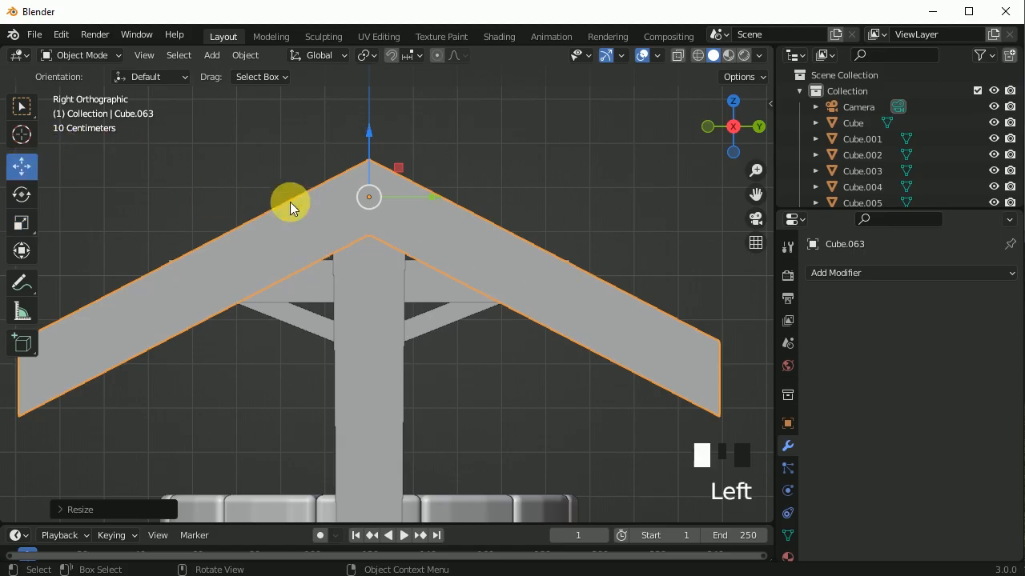
left_click_drag(365, 156, 392, 89)
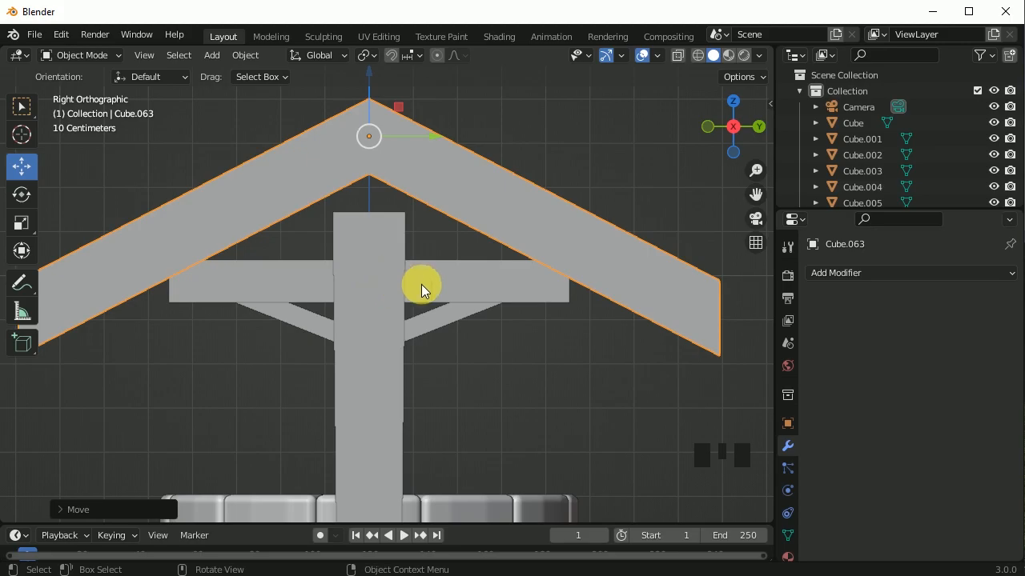
Scale the rafter along individual axes, shortening its span in Y and adjusting its height in Z and thickness in X
scroll(404, 280, "down", 2)
left_click(22, 222)
left_click_drag(450, 181, 463, 160)
key("KP_1")
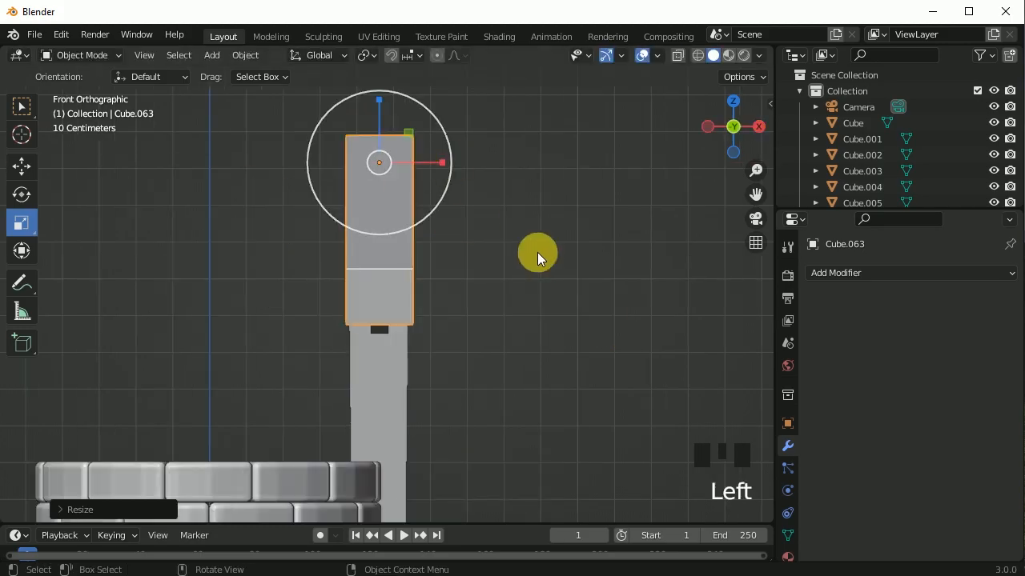
key("KP_3")
left_click_drag(370, 103, 304, 229)
key("KP_1")
left_click_drag(442, 160, 444, 161)
middle_click_drag(444, 161, 376, 262)
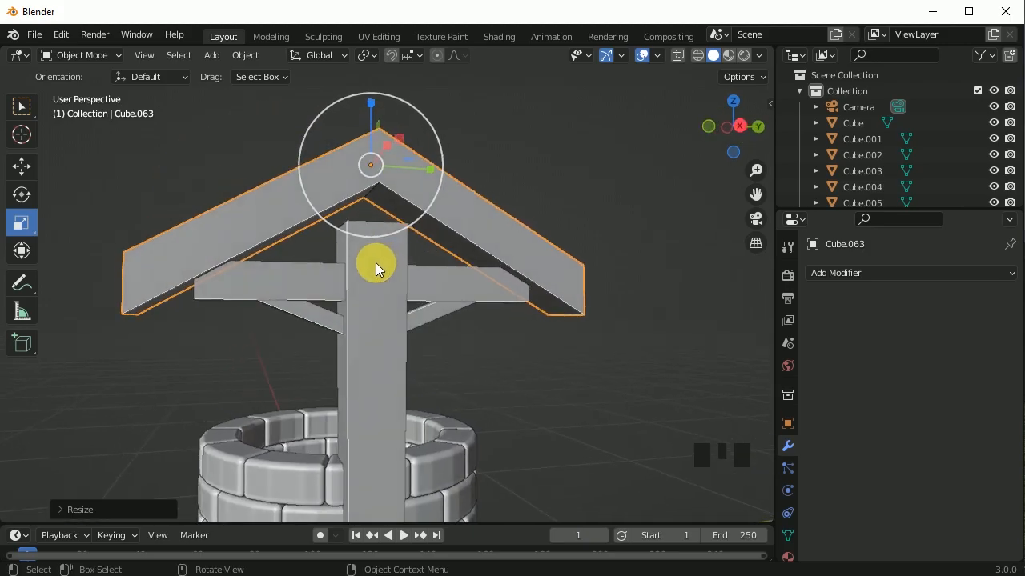
Lower the rafter slightly along Z so its peak sits just above the top of the post
left_click(24, 168)
left_click_drag(368, 99, 371, 112)
middle_click_drag(681, 350, 392, 264)
left_click(382, 167)
left_click_drag(376, 119, 376, 122)
Add a cube, shrink it to roughly the post's width and raise it along Z above the well to the level of the rafter's peak
scroll(488, 282, "down", 4)
middle_click_drag(488, 282, 556, 336)
key("KP_1")
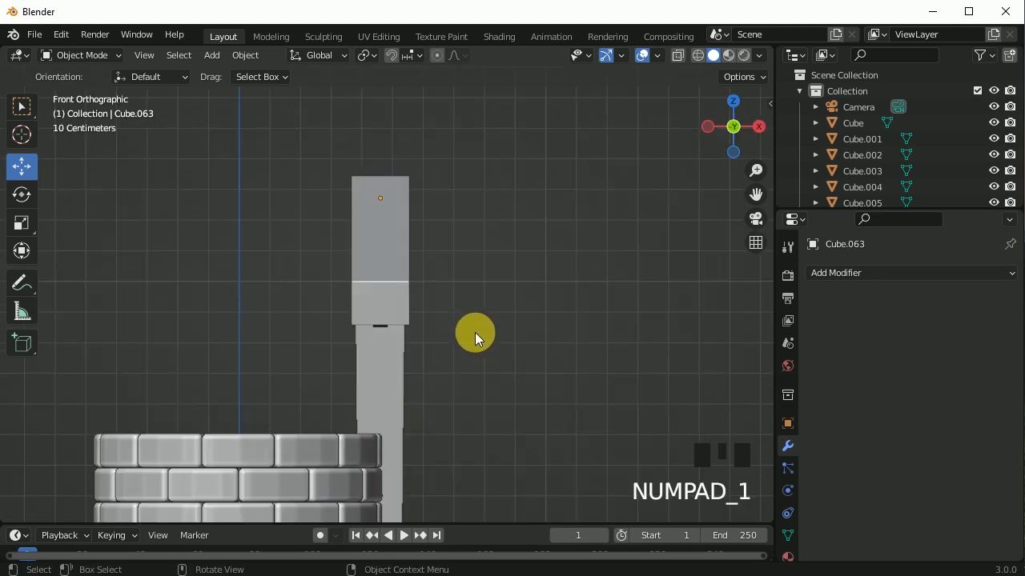
middle_click_drag(411, 281, 509, 368, "shift")
left_click(523, 324)
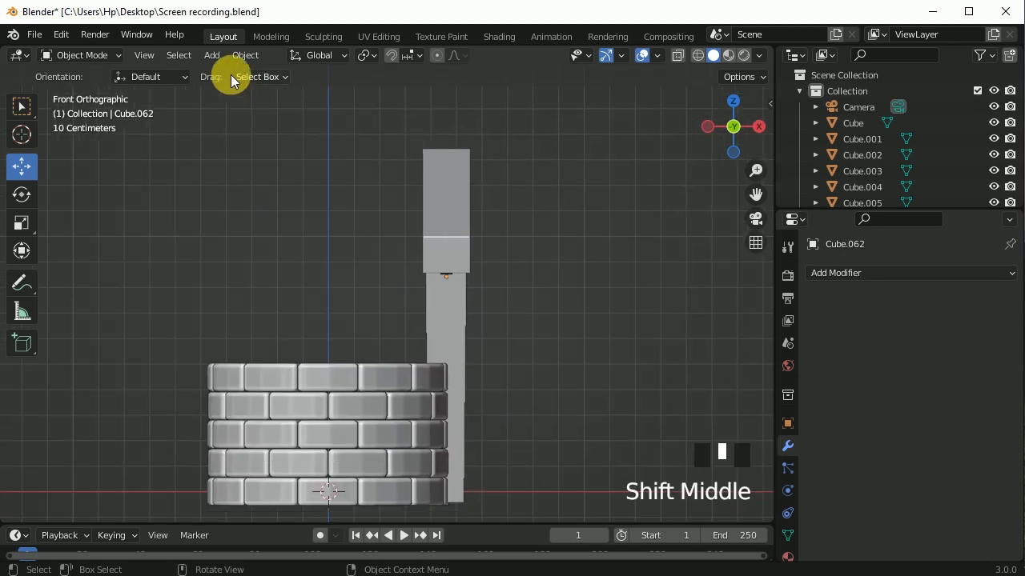
left_click(212, 54)
mouse_move(226, 76)
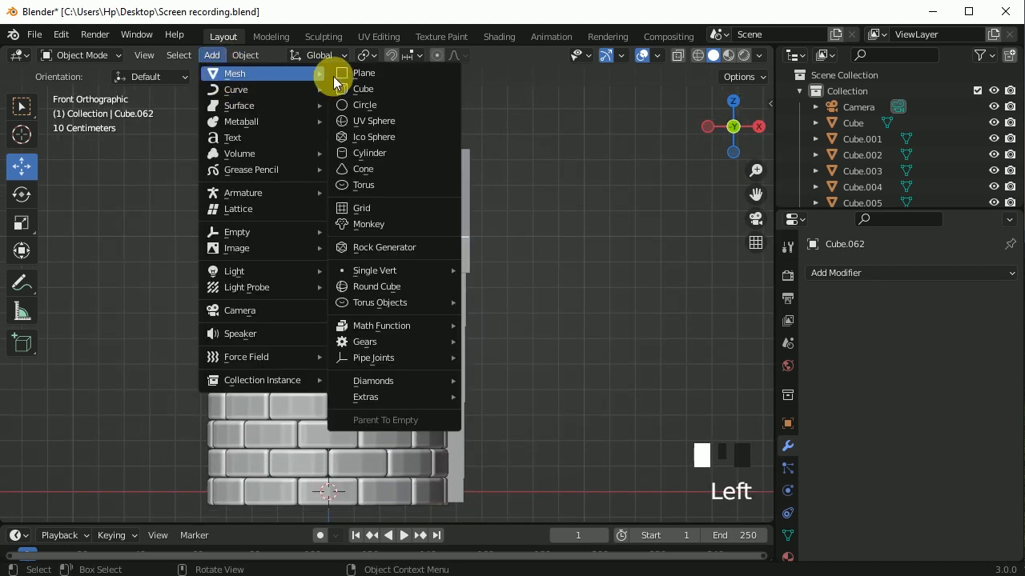
left_click(388, 85)
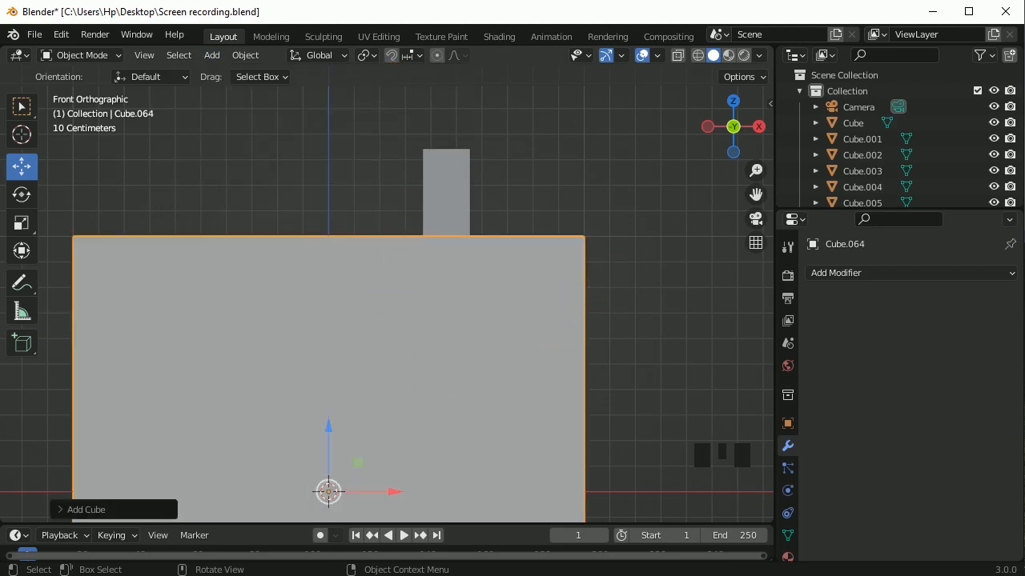
key("s")
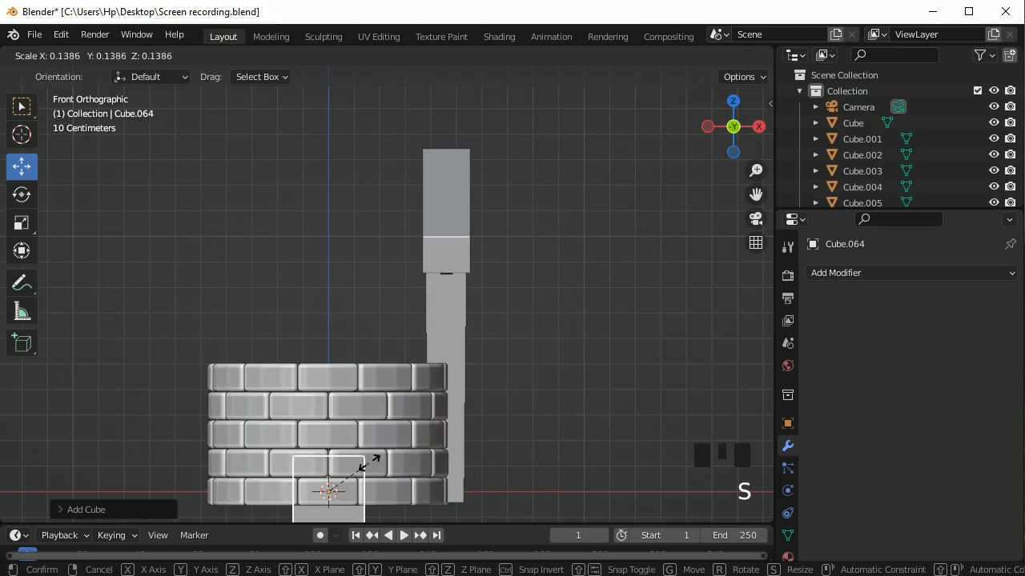
left_click(334, 467)
left_click_drag(334, 466, 337, 98)
key("s")
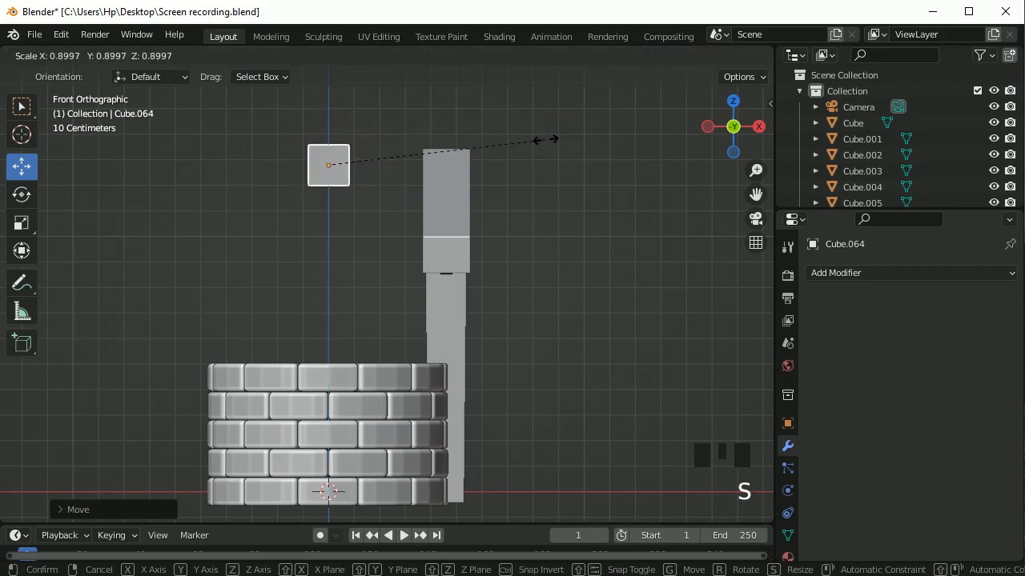
left_click(542, 145)
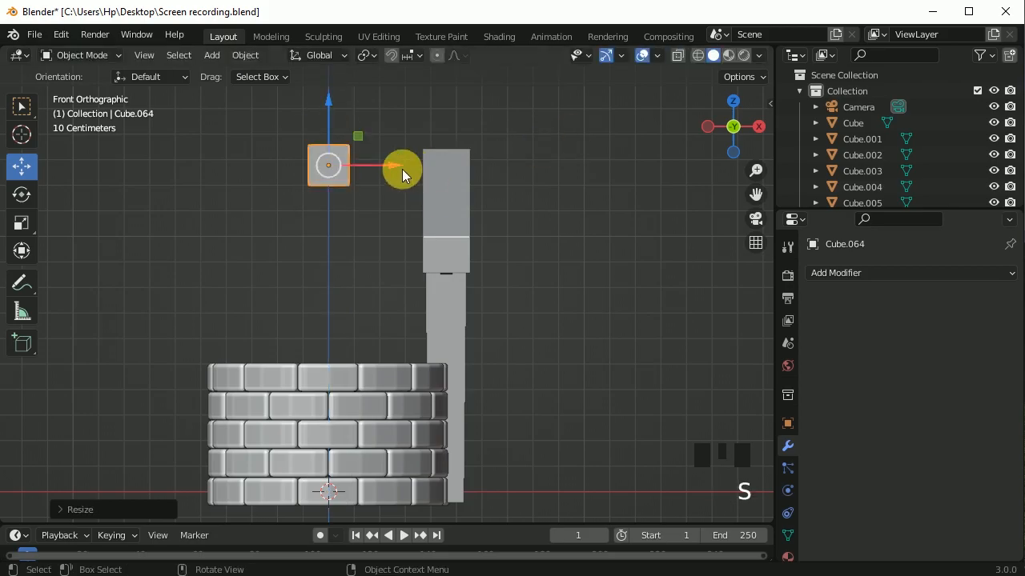
Stretch the new cube along X into a long ridge beam crossing the rafter and adjust its height along Z
left_click(22, 223)
left_click_drag(385, 162, 171, 163)
middle_click_drag(564, 271, 394, 277)
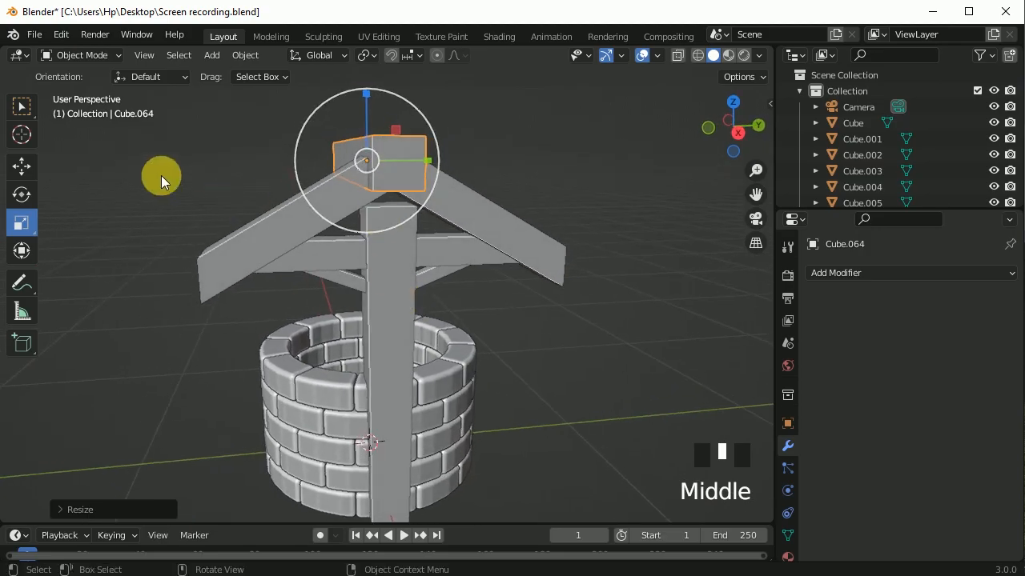
left_click(22, 165)
mouse_move(378, 92)
left_mouse_down()
mouse_move(369, 93)
mouse_move(372, 105)
left_mouse_up()
middle_click_drag(373, 104, 373, 157, "shift")
In right view, scale the ridge beam up slightly and fine-tune its height on the rafter's peak
scroll(367, 163, "up", 3)
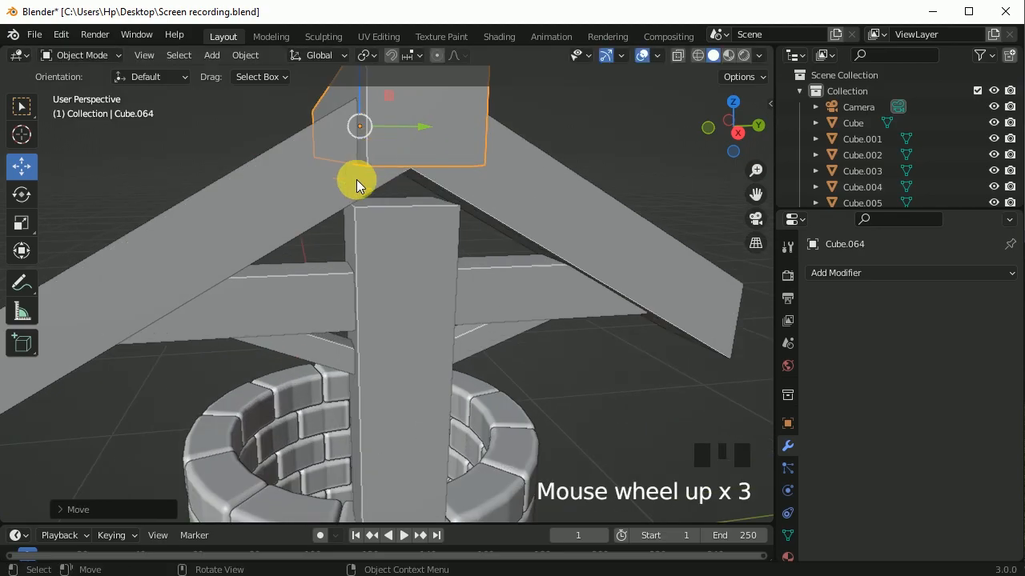
scroll(358, 188, "down", 1)
key("KP_3")
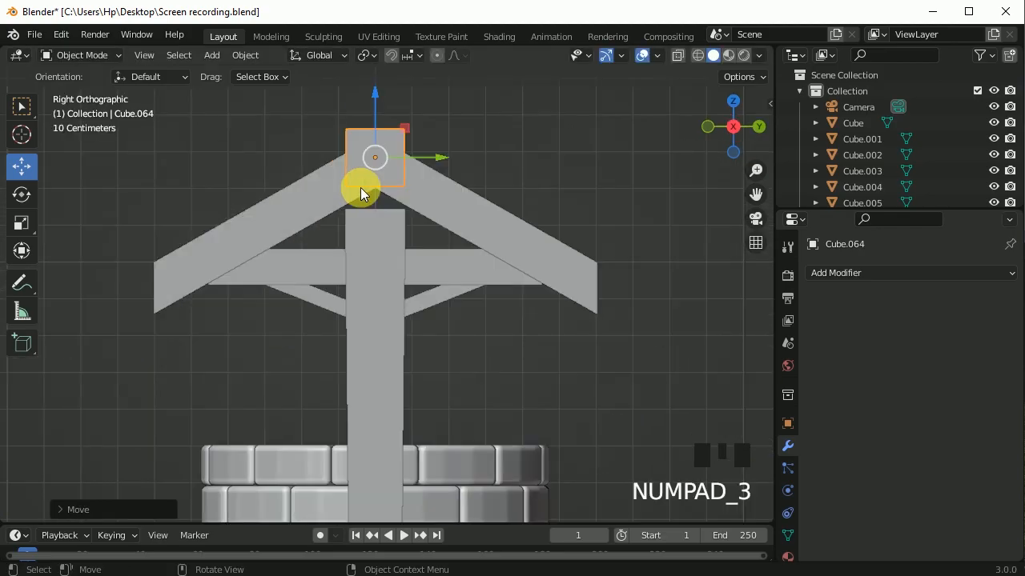
key("s")
left_click(409, 254)
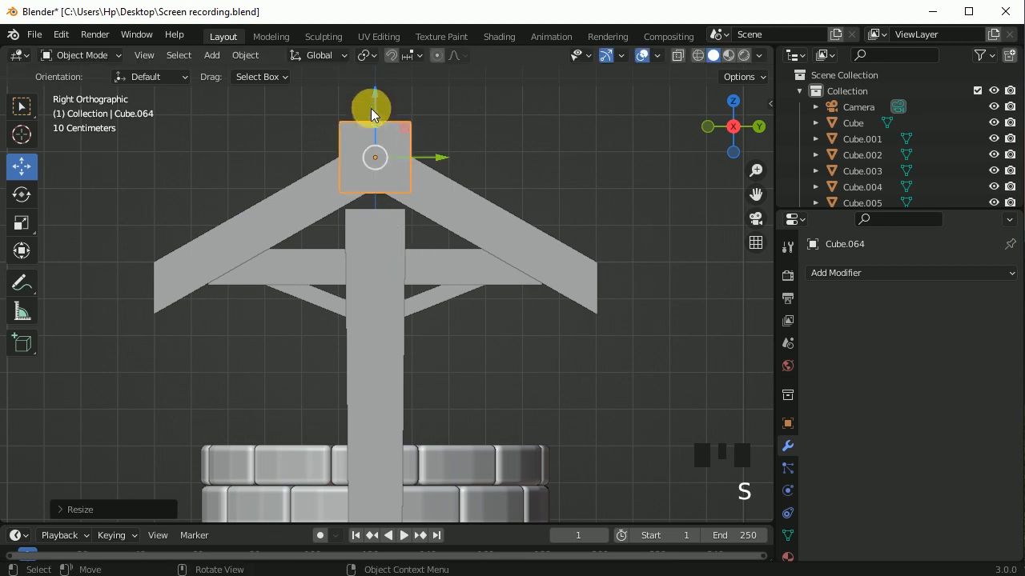
left_click_drag(377, 98, 373, 96)
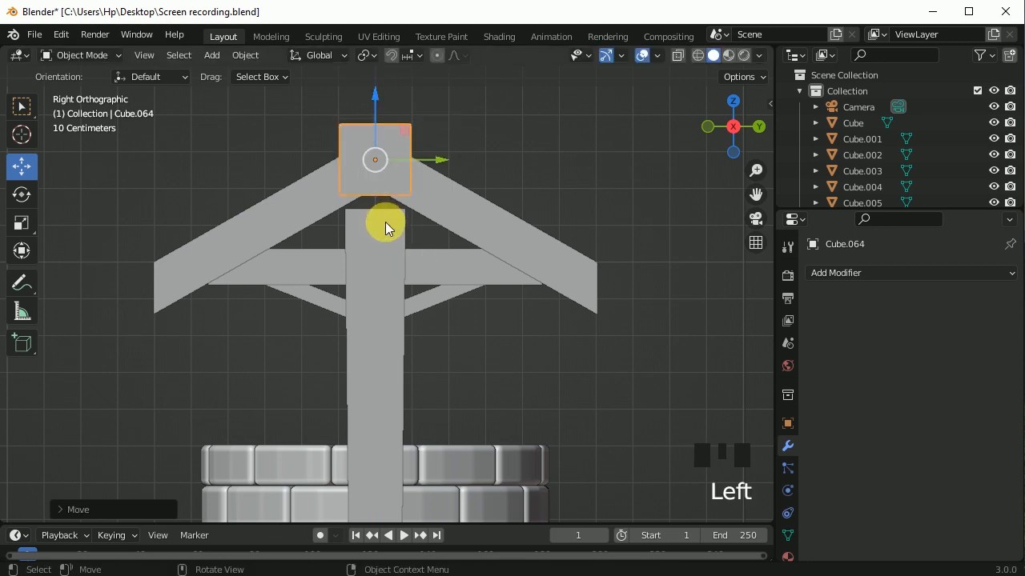
In Edit Mode, raise the post's top face along Z to meet the ridge beam, then return to Object Mode
left_click(385, 226)
middle_click_drag(377, 229, 371, 253)
key("Tab")
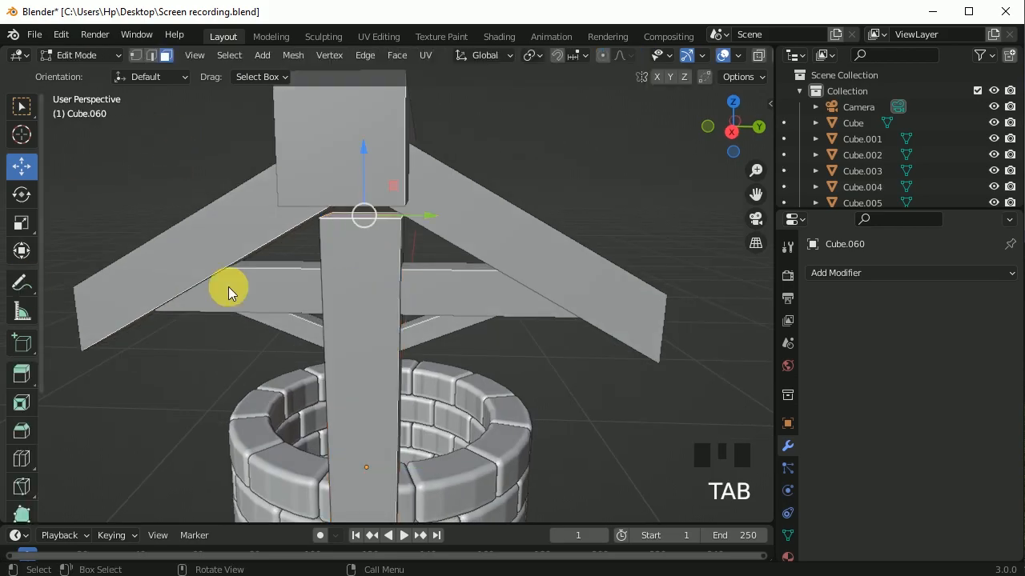
left_click_drag(370, 151, 366, 194)
middle_click_drag(356, 281, 373, 280)
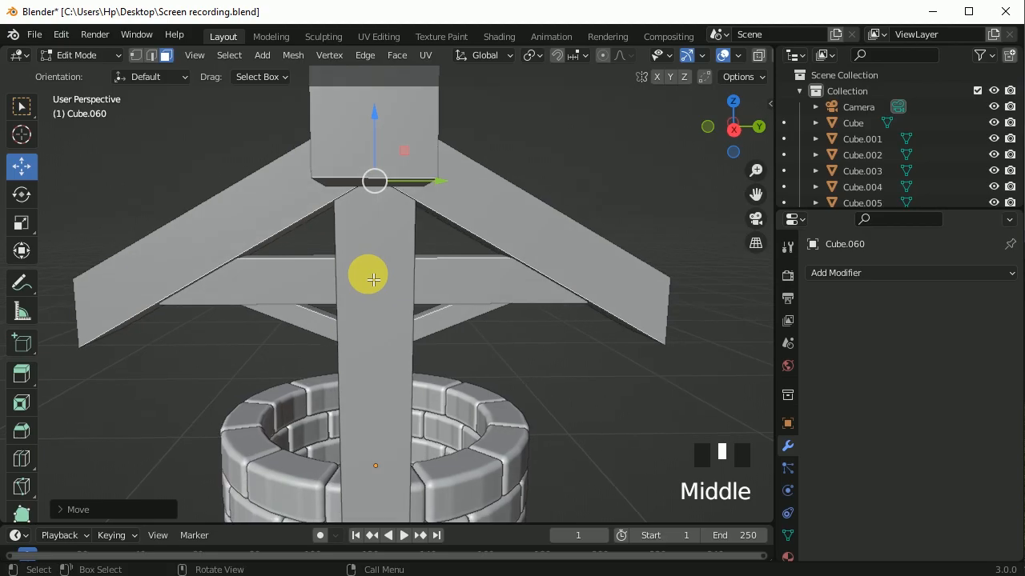
key("Tab")
Shorten the ridge beam along X so its end reaches only slightly past the rafter
left_click(376, 148)
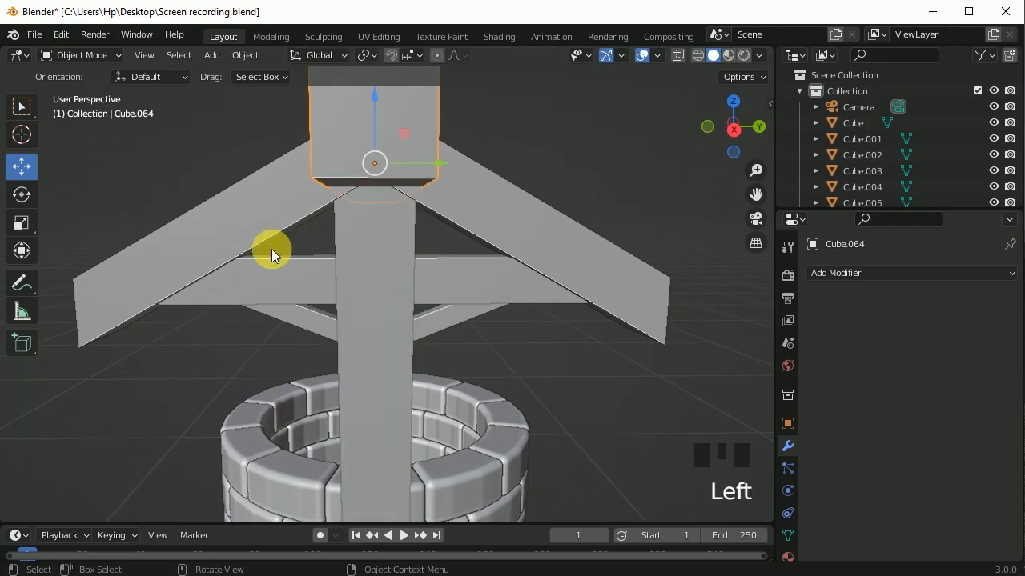
scroll(354, 306, "down", 4)
middle_click_drag(313, 297, 404, 294)
key("KP_1")
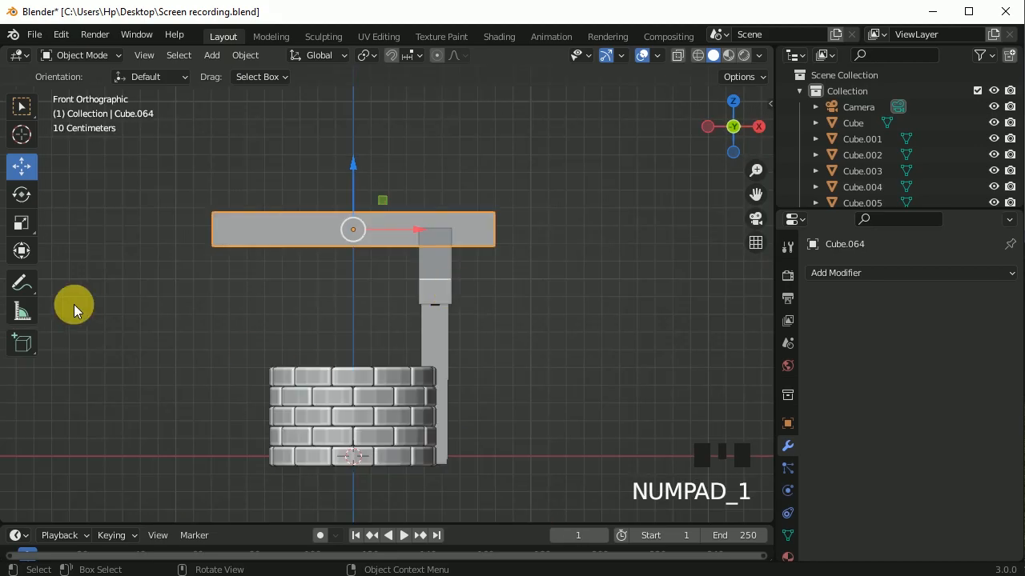
left_click(26, 221)
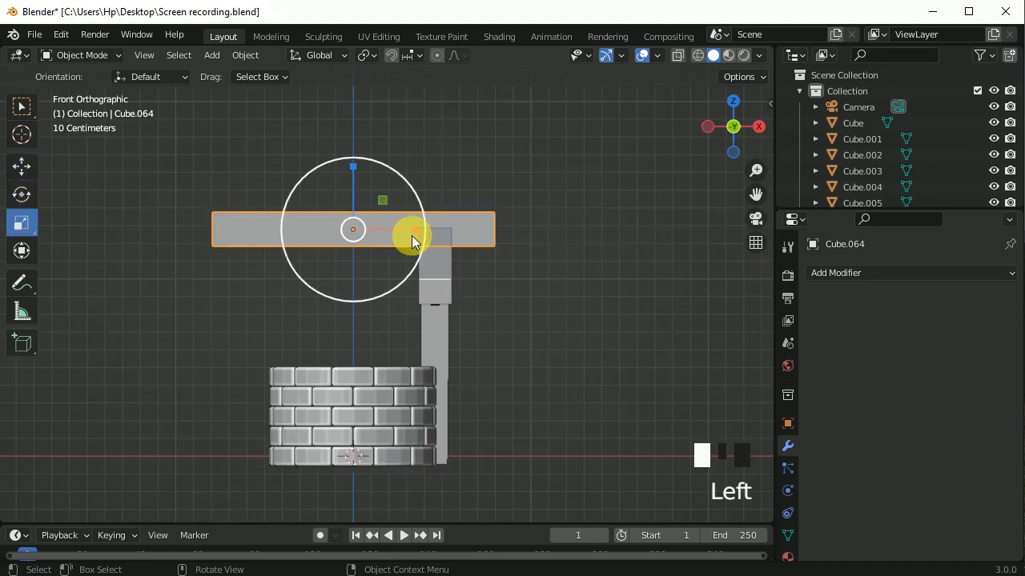
left_click_drag(415, 229, 400, 234)
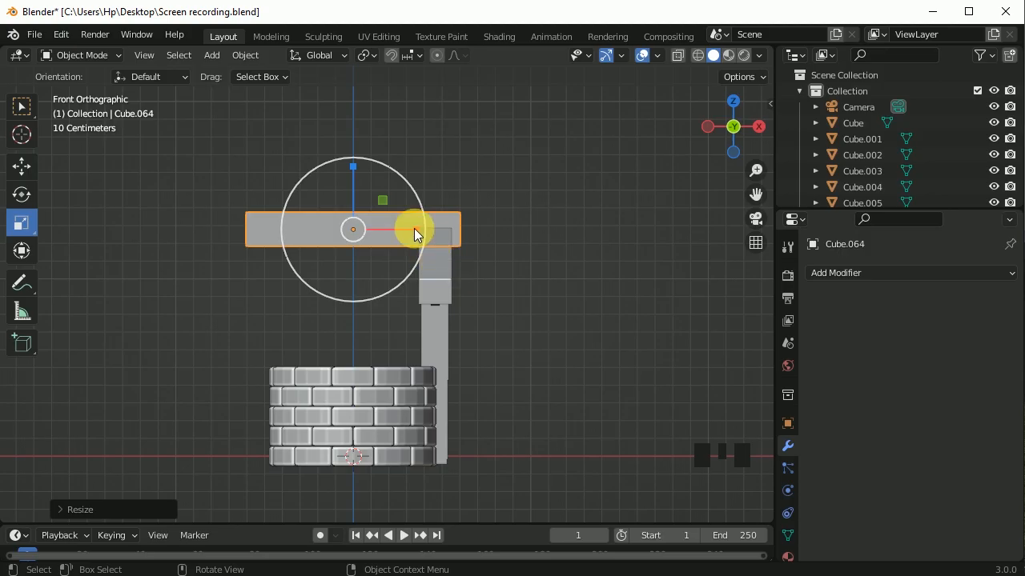
Apply All Transforms to the ridge beam
key("KP_3")
scroll(431, 230, "up", 4)
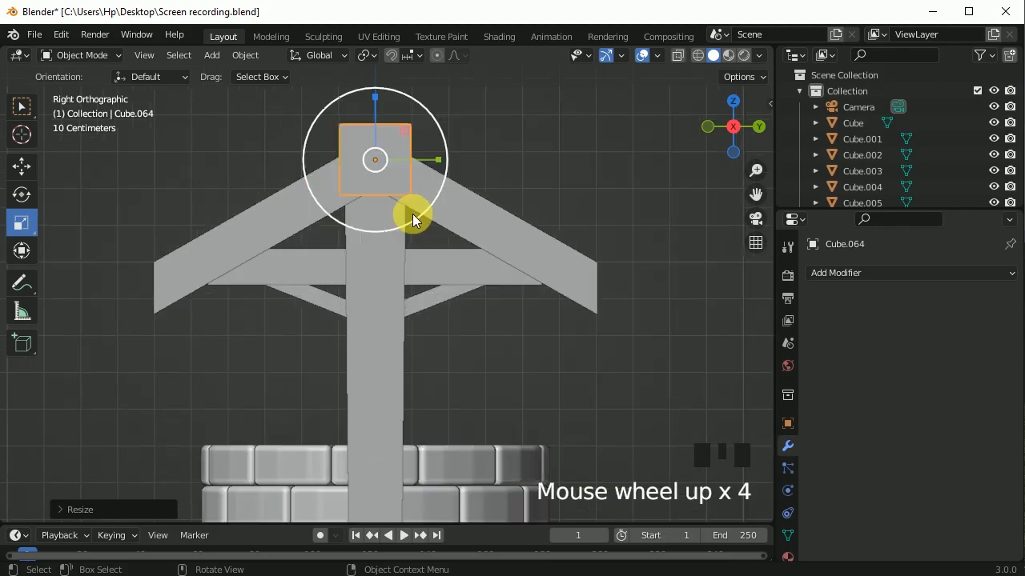
middle_click_drag(410, 216, 411, 268, "shift")
left_click(26, 175)
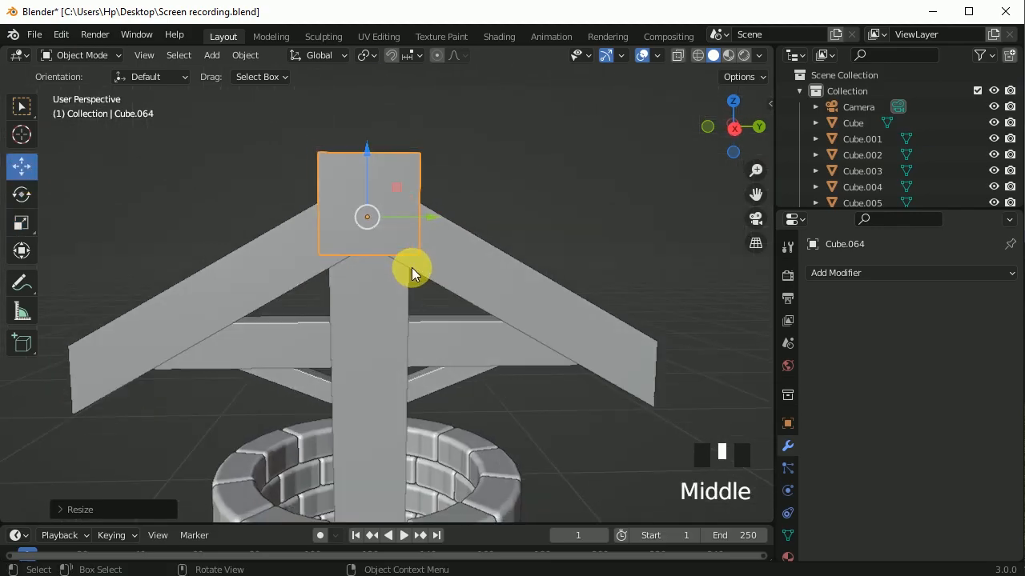
key("KP_1")
key("KP_3")
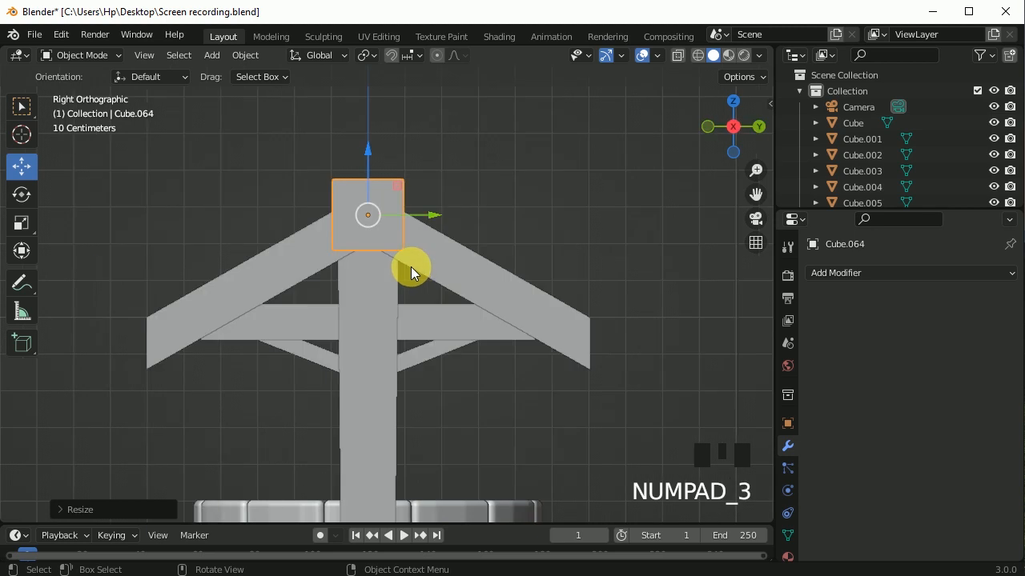
key("ctrl+a")
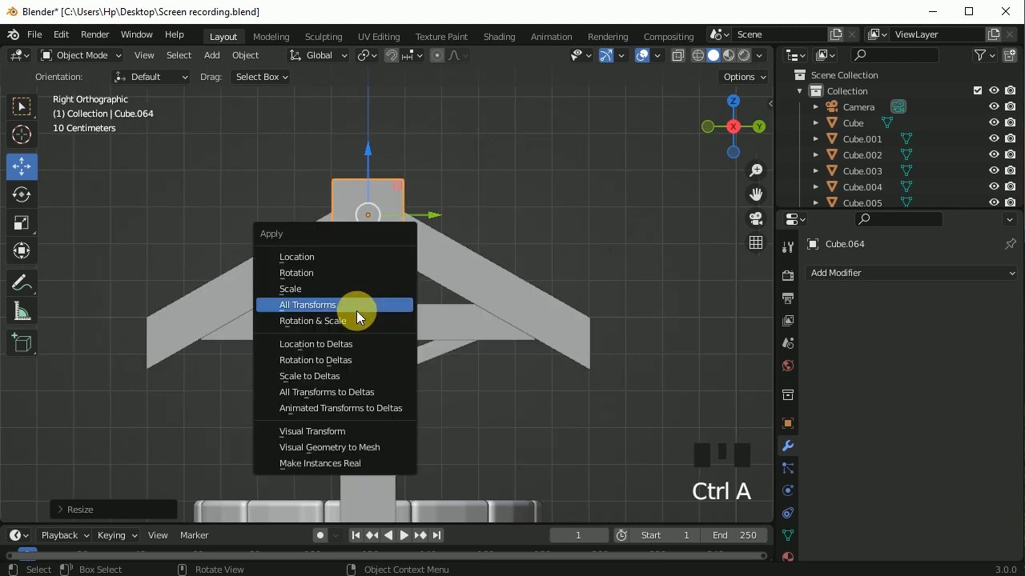
left_click(356, 308)
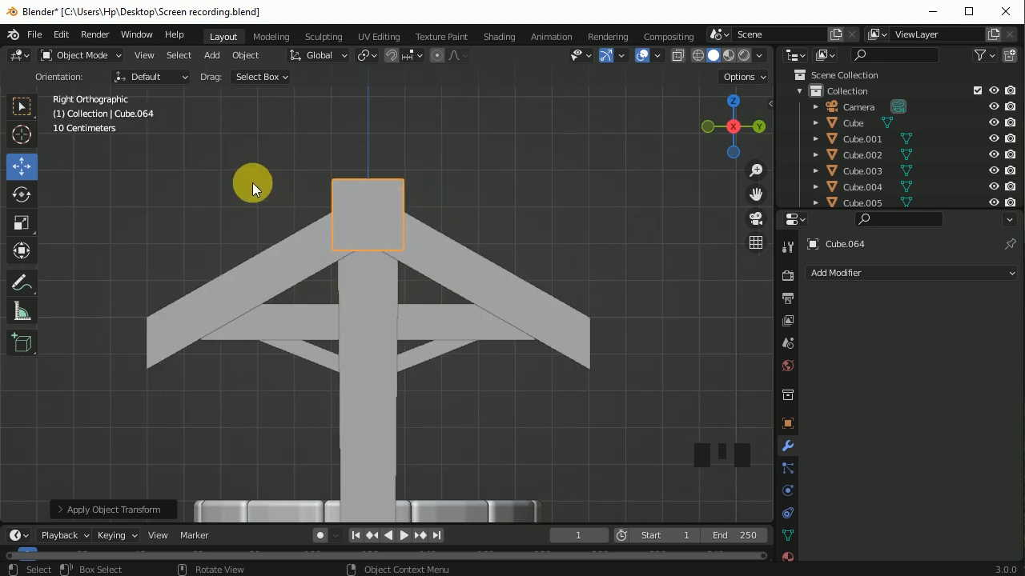
In Edit Mode, bevel the ridge beam's two long top edges with 9 segments, about 0.096 m wide, into a rounded top, and return to Object Mode
left_click(72, 56)
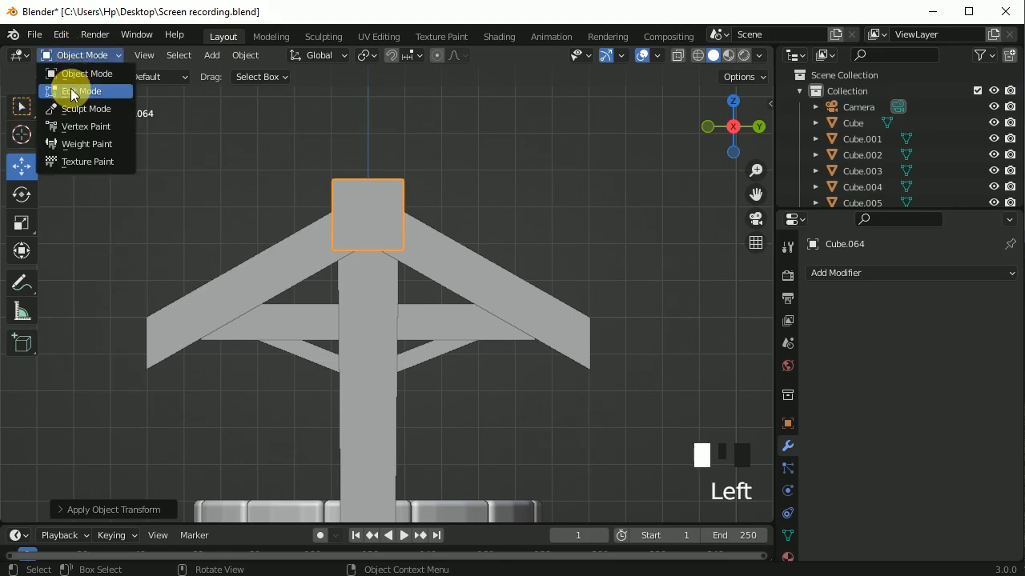
left_click(72, 94)
middle_click_drag(300, 232, 344, 293)
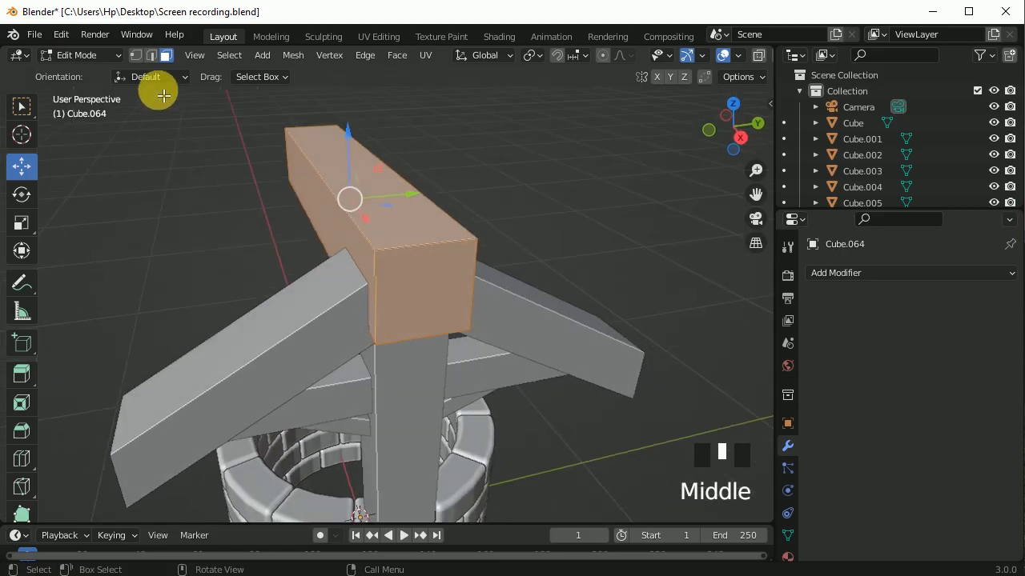
left_click(152, 57)
left_click(320, 181)
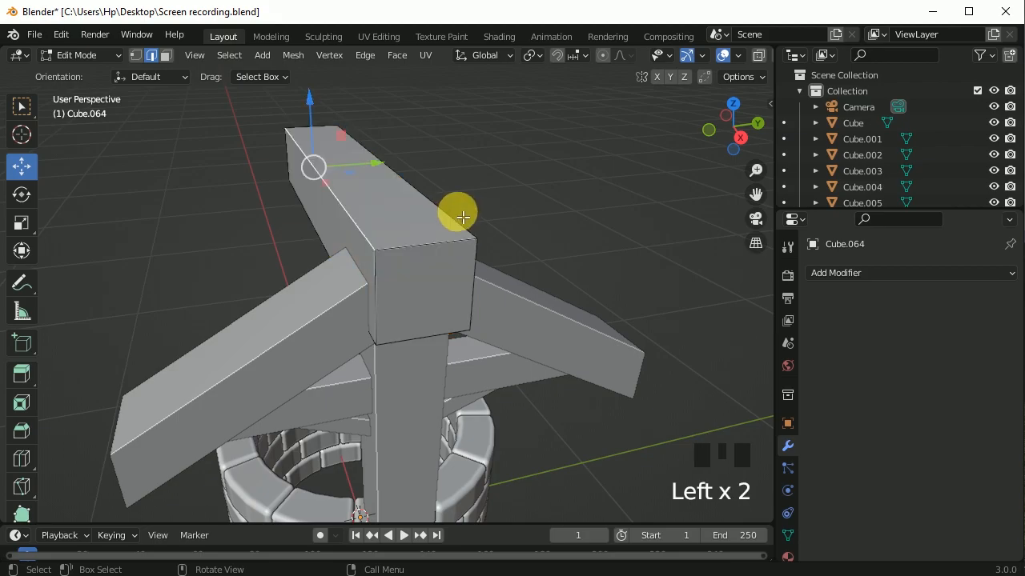
middle_click_drag(499, 242, 407, 229)
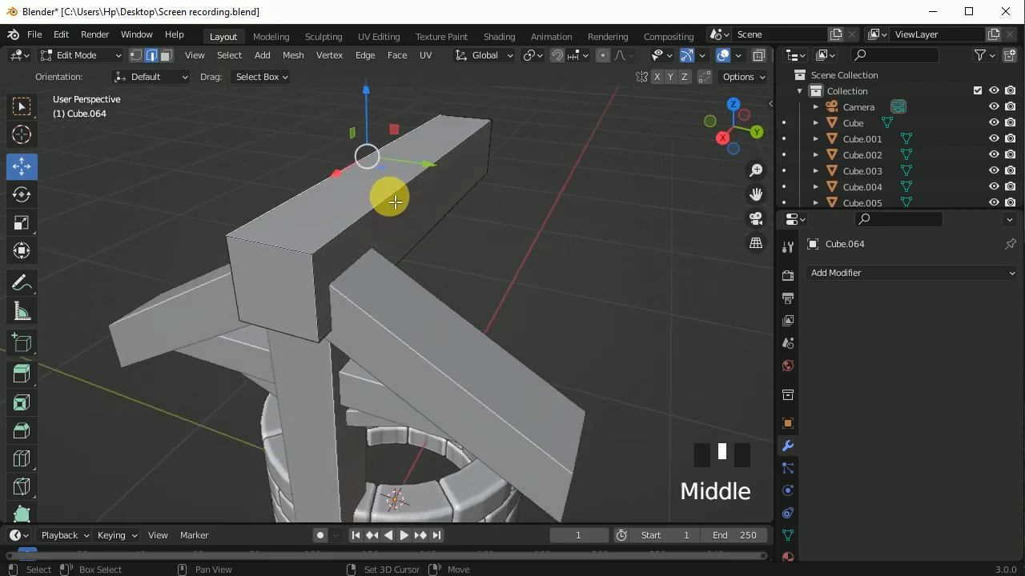
left_click(313, 238, "shift")
middle_click_drag(313, 238, 538, 293)
key("KP_3")
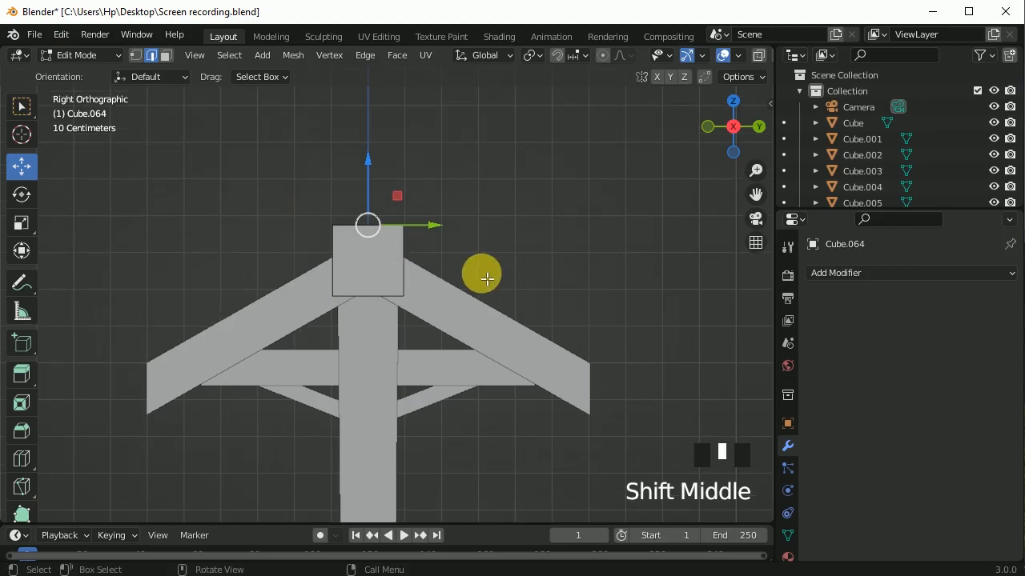
scroll(388, 222, "up", 2)
scroll(389, 224, "up", 1)
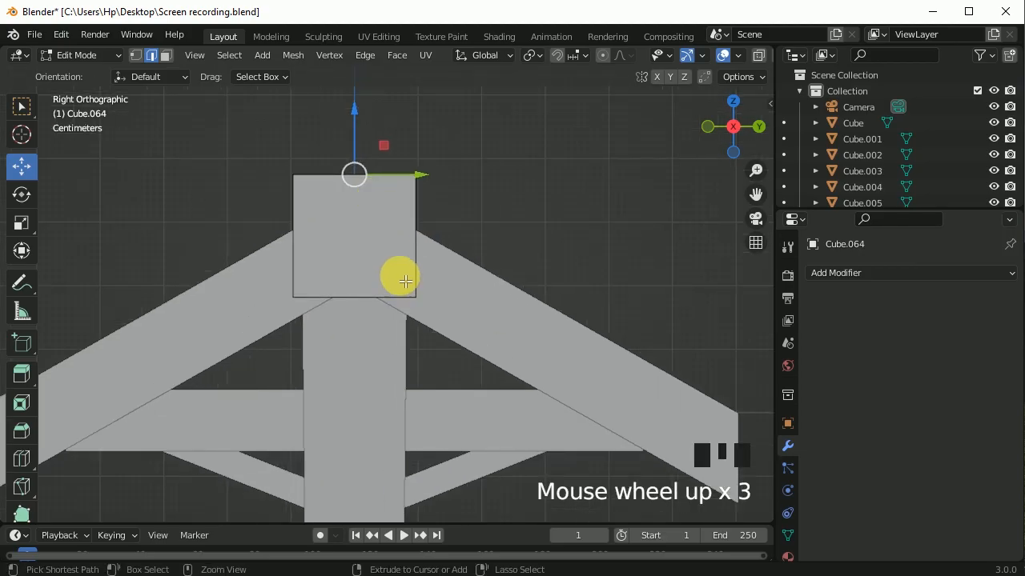
key("ctrl+b")
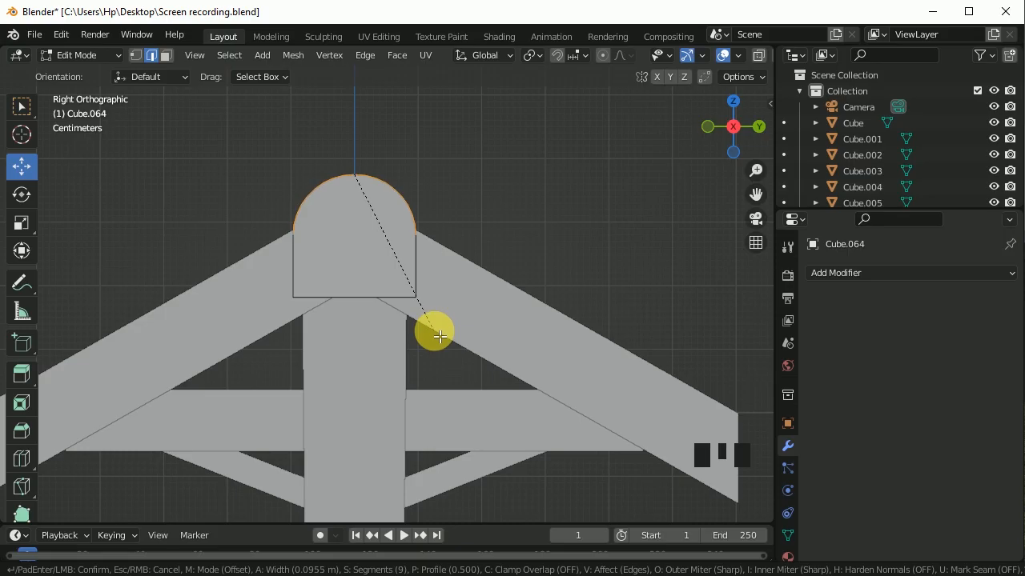
left_click(440, 337)
middle_click_drag(279, 299, 460, 336)
scroll(366, 301, "down", 2)
key("Tab")
scroll(439, 398, "down", 3)
middle_click_drag(440, 399, 501, 396)
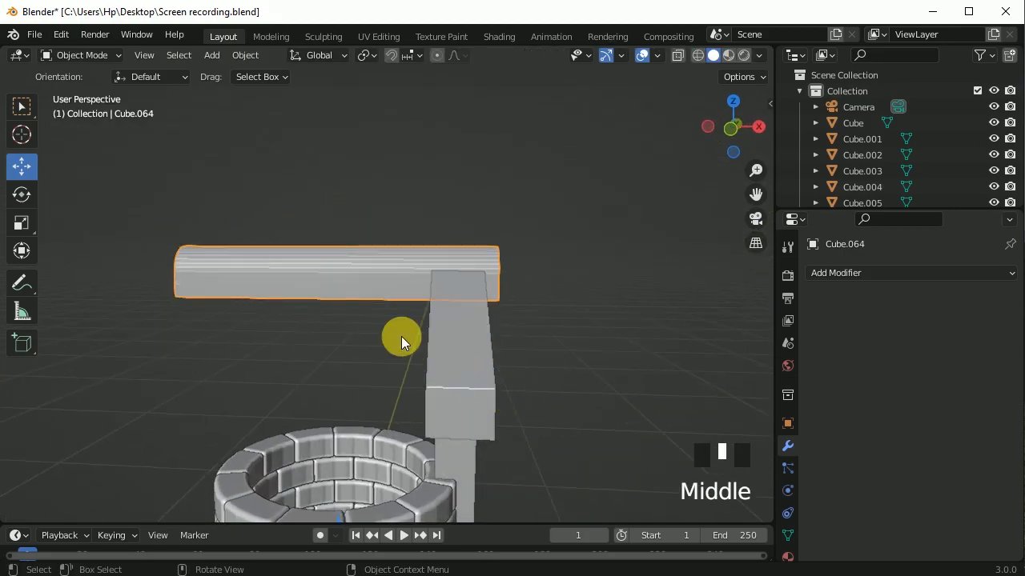
In top view, add a plane mesh and scale it uniformly to about 0.479 so it roughly covers the well
key("KP_7")
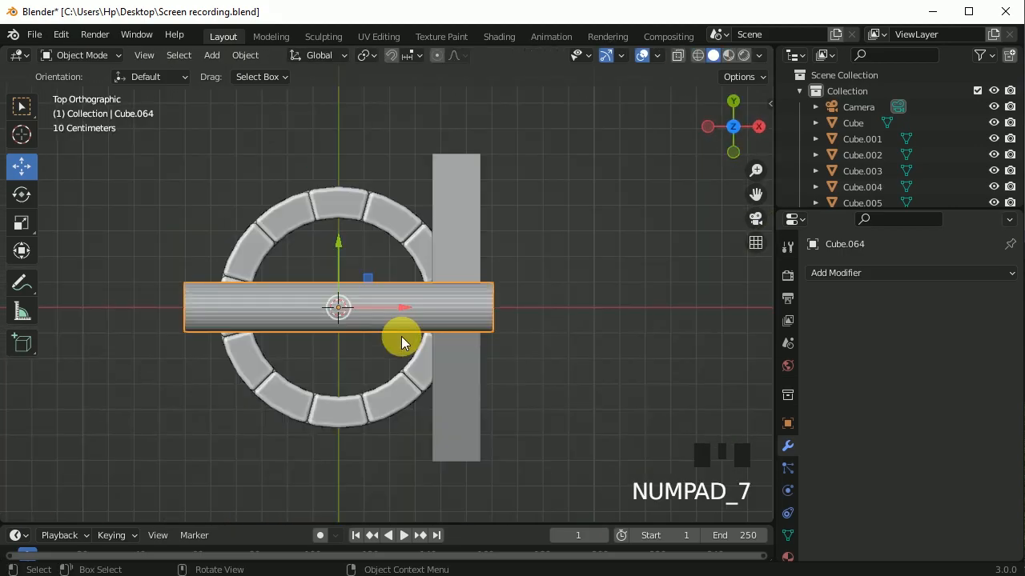
left_click(215, 55)
mouse_move(213, 75)
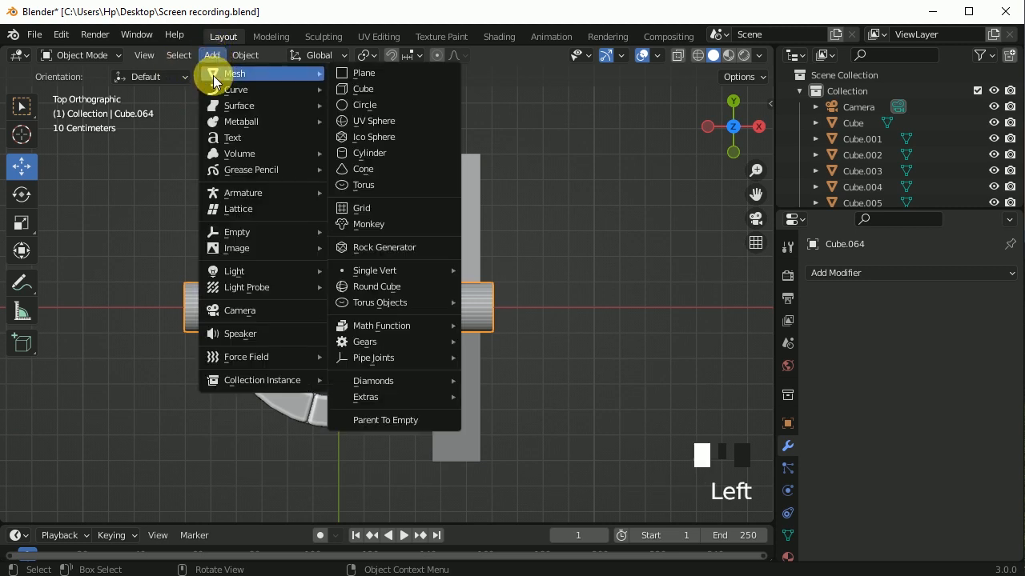
left_click(357, 74)
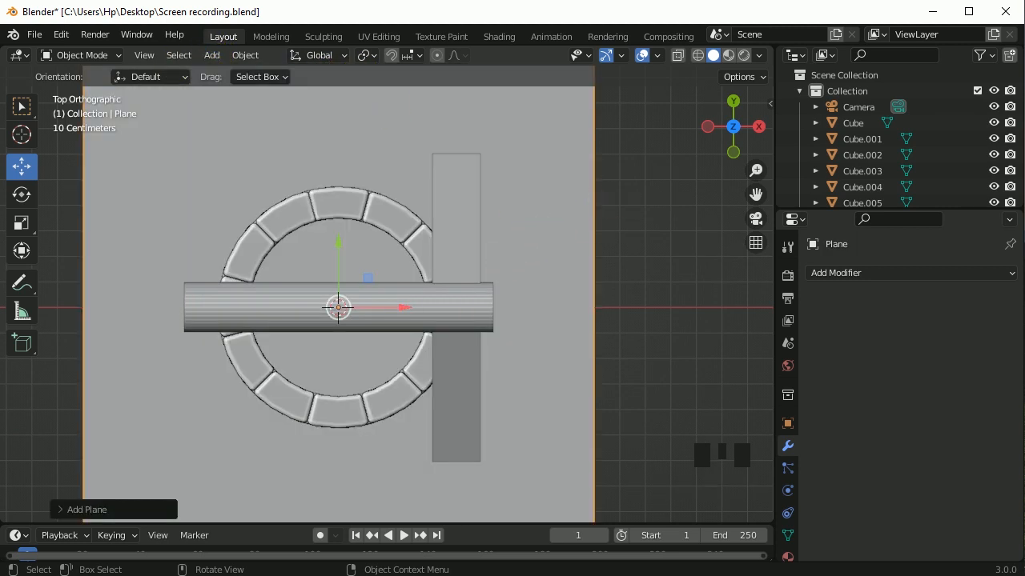
key("s")
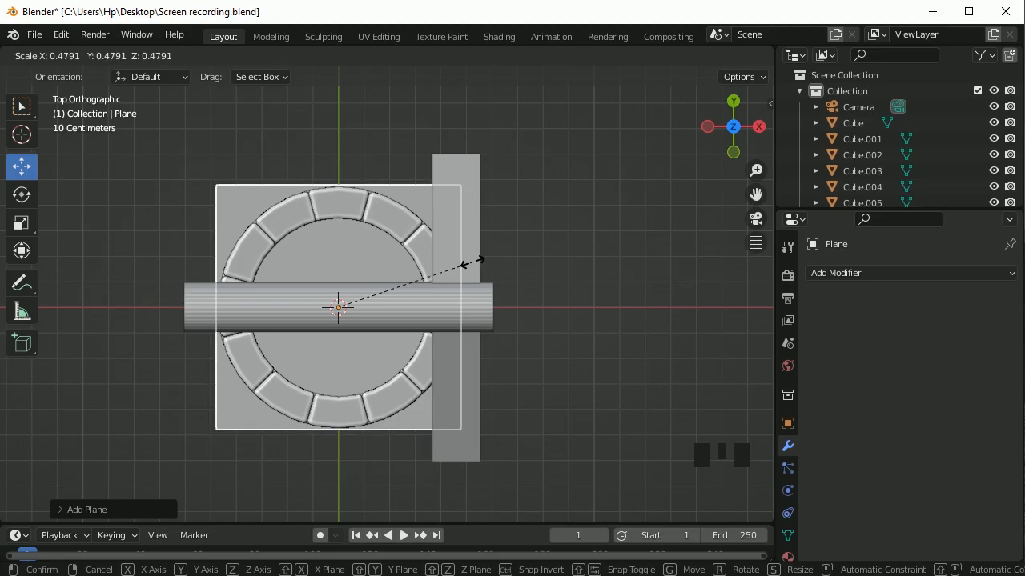
left_click(473, 262)
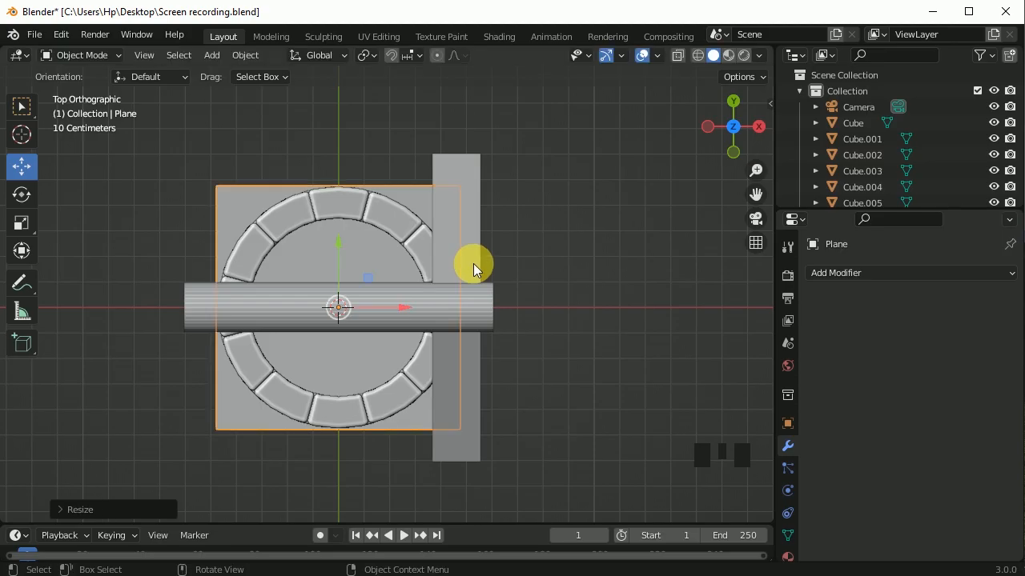
In front view, raise the plane along Z to the lower part of the ridge beam
key("KP_1")
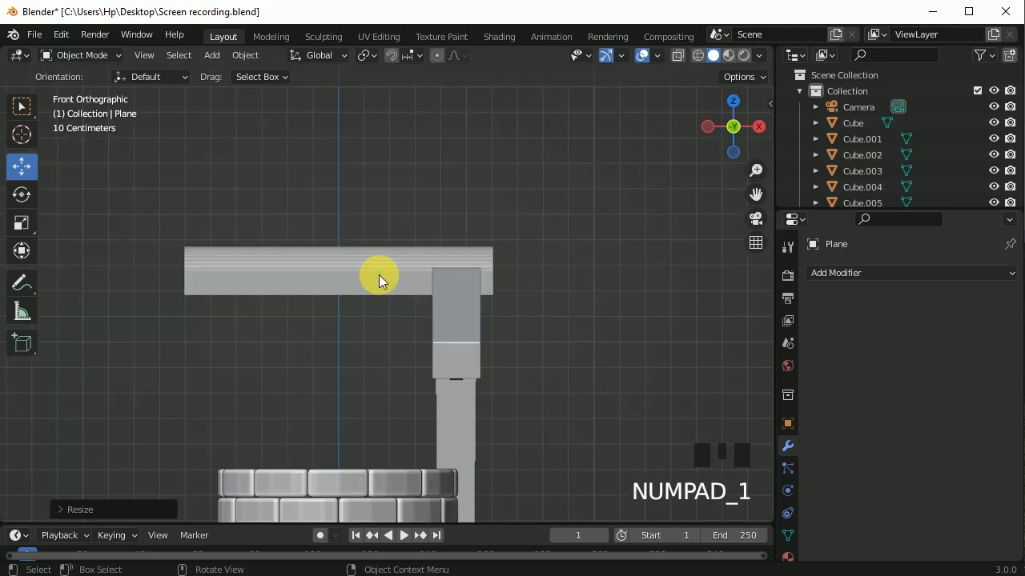
middle_click_drag(370, 348, 387, 224, "shift")
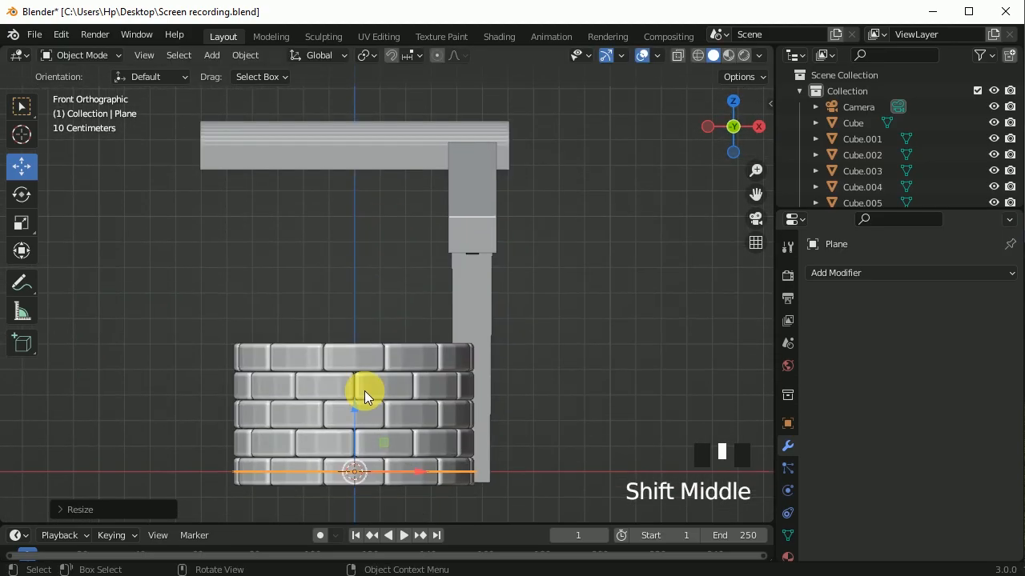
left_click_drag(354, 406, 338, 79)
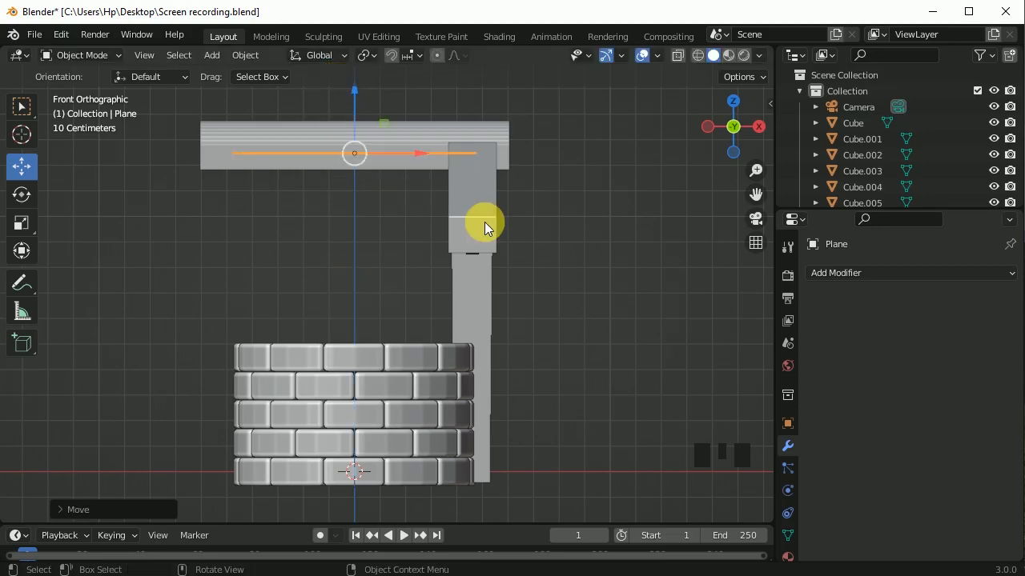
middle_click_drag(602, 238, 452, 327)
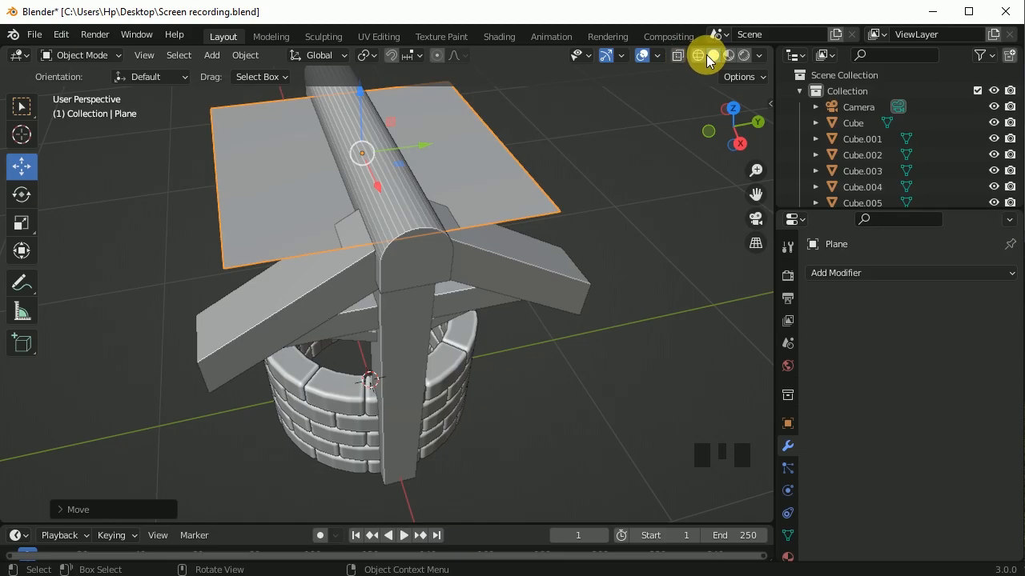
With X-ray on, enter Edit Mode on the plane and add one centred loop cut running along the ridge beam
left_click(678, 54)
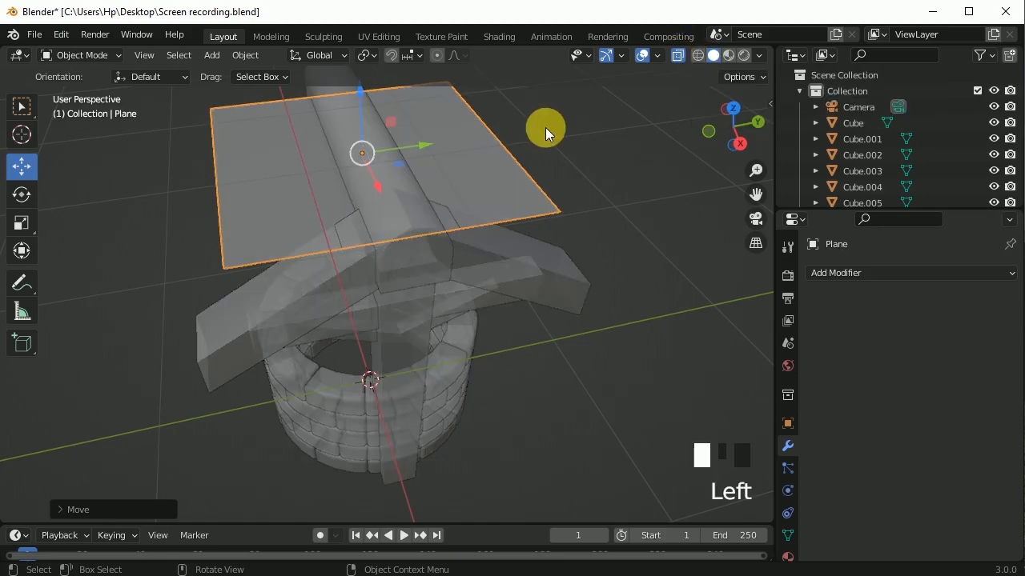
middle_click_drag(407, 256, 400, 312, "shift")
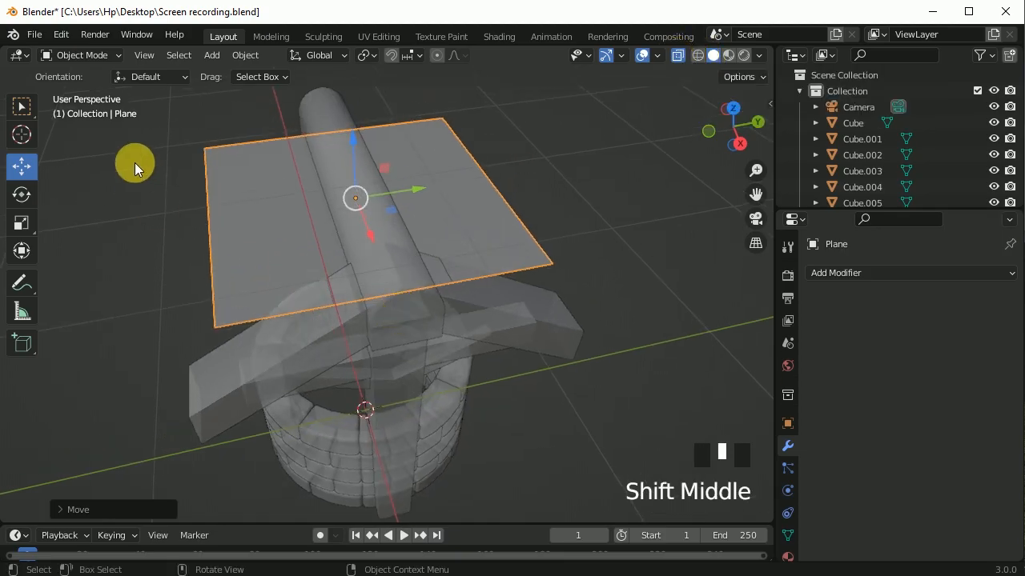
left_click(104, 56)
left_click(94, 90)
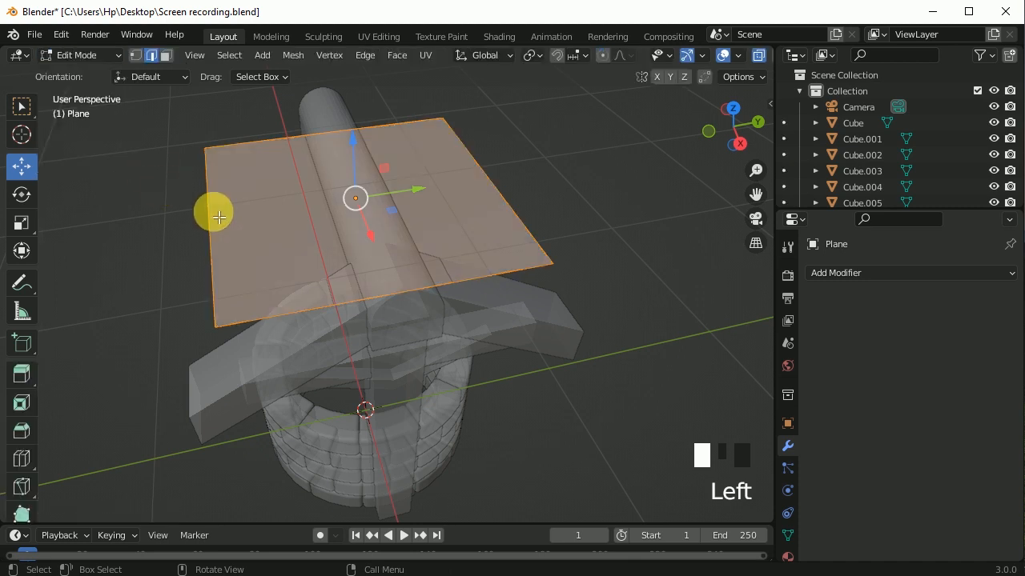
key("ctrl+r")
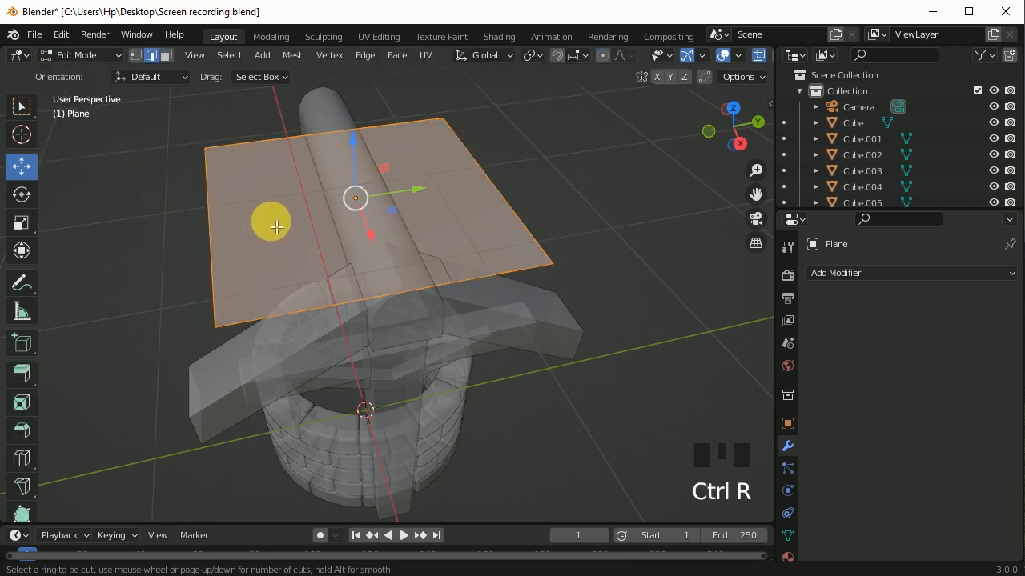
left_click(318, 128)
left_click(309, 114)
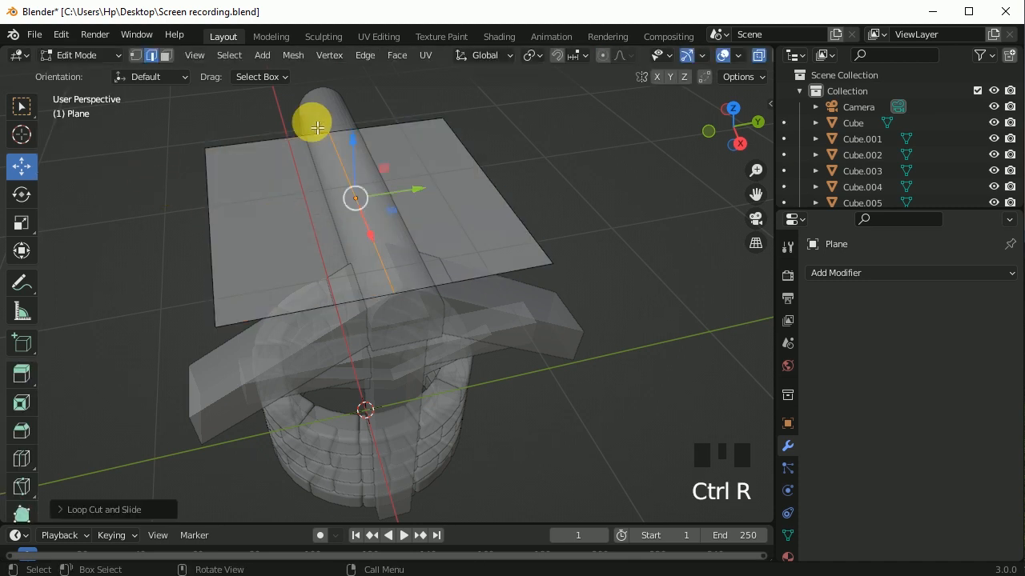
Lower the plane's two outer edges parallel to the ridge along Z to form a gabled roof, and turn X-ray off
left_click(206, 192)
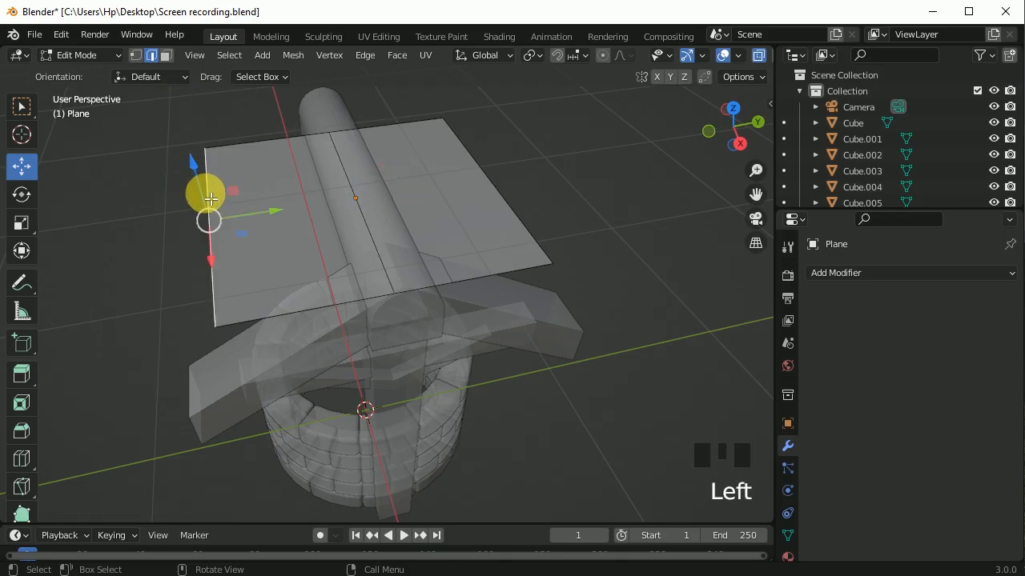
left_click(496, 189, "shift")
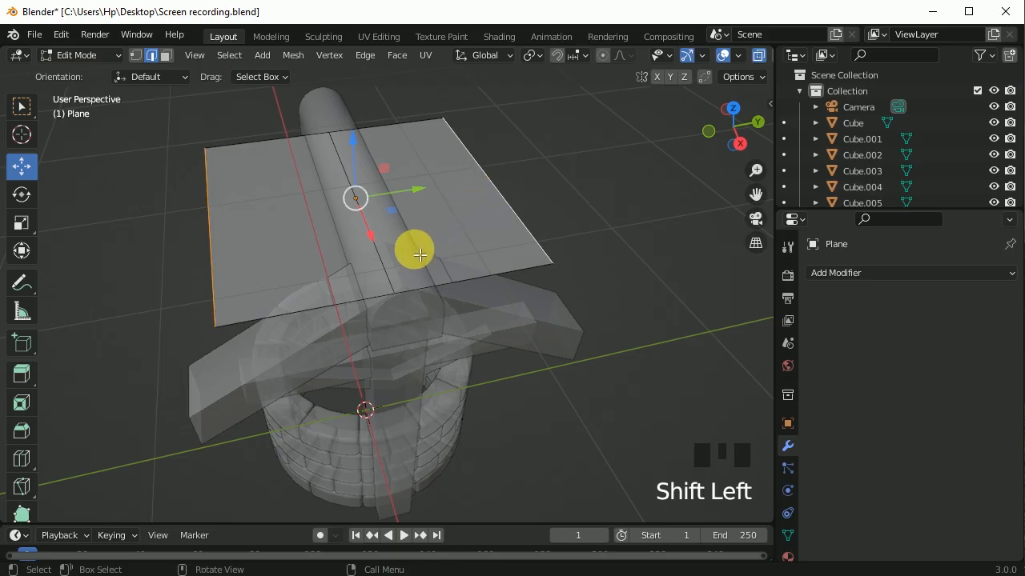
key("KP_3")
left_click_drag(361, 114, 362, 185)
middle_click_drag(362, 185, 497, 160)
left_click(756, 56)
Return to Object Mode and raise the roof plane slightly along Z towards the ridge beam
left_click(88, 55)
left_click(84, 71)
left_click_drag(368, 123, 366, 108)
middle_click_drag(367, 108, 403, 200)
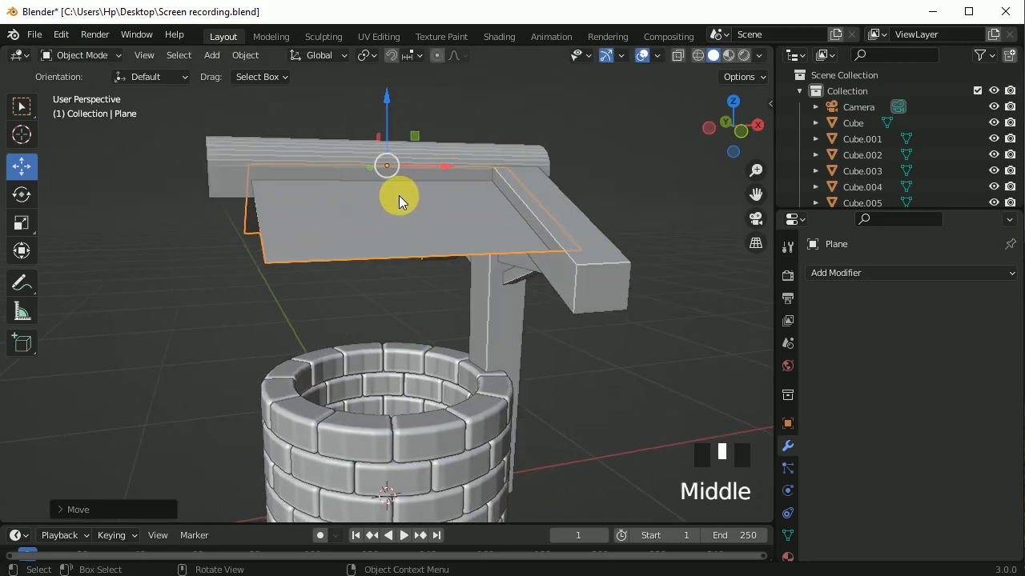
Scale the roof plane up slightly, shorten it along X, widen it along Y to nearly the rafter's span, and deselect it
key("s")
left_click(381, 281)
key("KP_1")
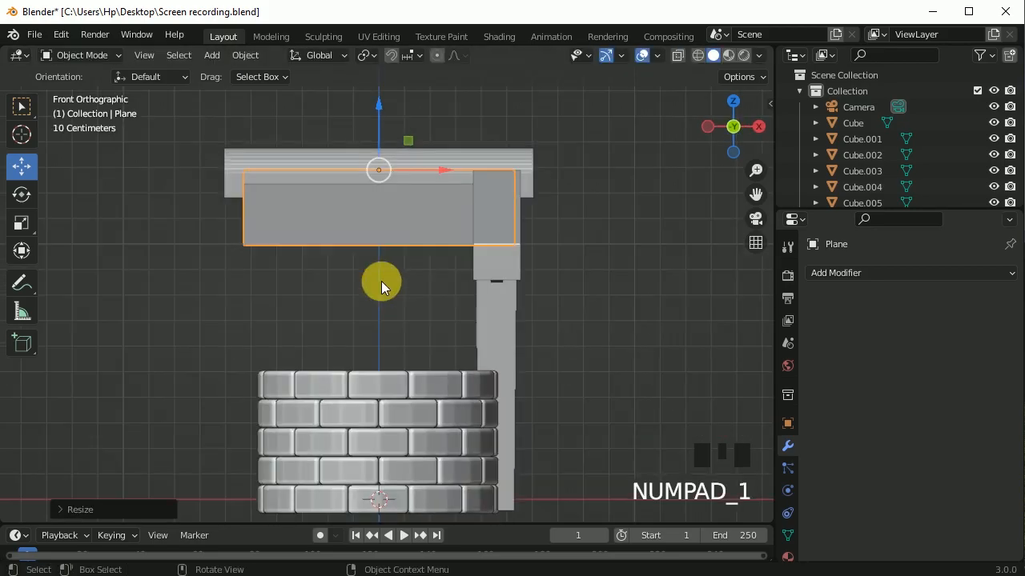
left_click(21, 223)
left_click_drag(441, 170, 434, 170)
middle_click_drag(564, 237, 492, 318)
key("KP_7")
left_click(386, 257)
mouse_move(386, 257)
left_mouse_down()
mouse_move(384, 245)
mouse_move(379, 252)
left_mouse_up()
left_click(607, 365)
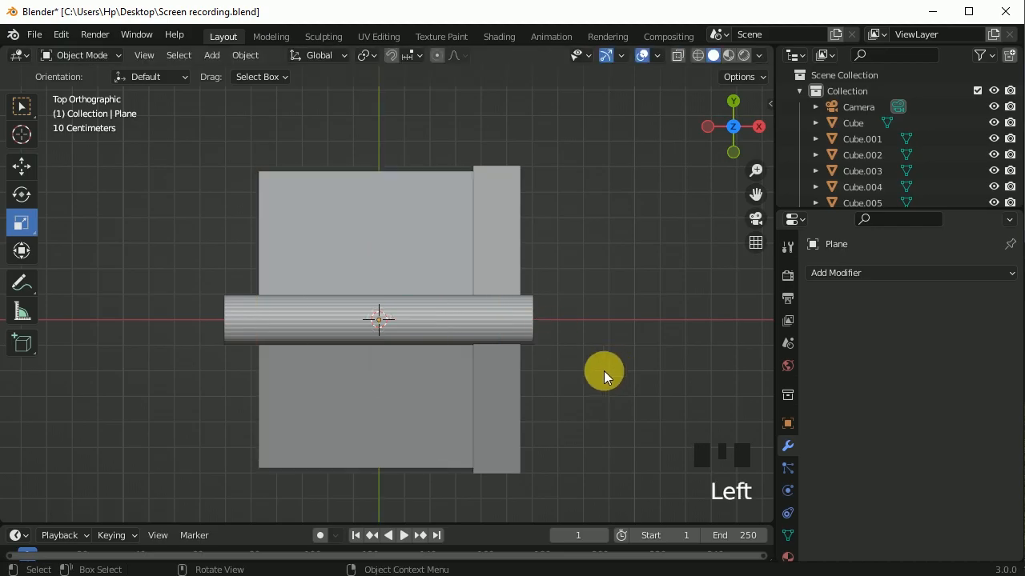
Select the roof plane and examine its fit against the rafter in right view, using X-ray temporarily
middle_click_drag(607, 365, 474, 231)
left_click(298, 213)
key("KP_1")
key("KP_3")
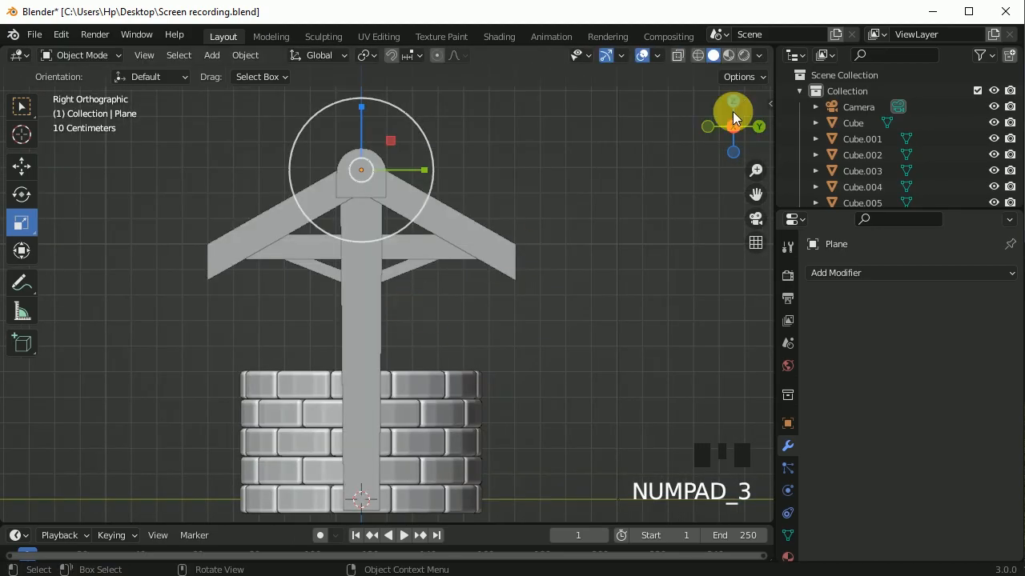
left_click(681, 56)
scroll(201, 185, "up", 1)
middle_click_drag(449, 231, 730, 76)
left_click(678, 56)
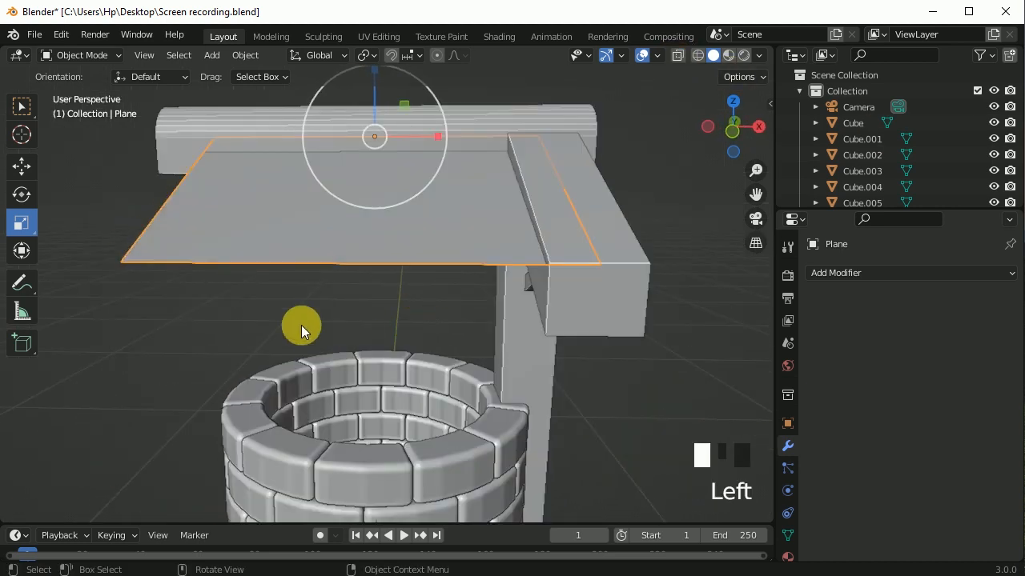
In Edit Mode, lower the roof plane's outer edges slightly along Z to match the rafter's slope, and return to Object Mode
scroll(392, 167, "down", 2)
key("Tab")
key("KP_3")
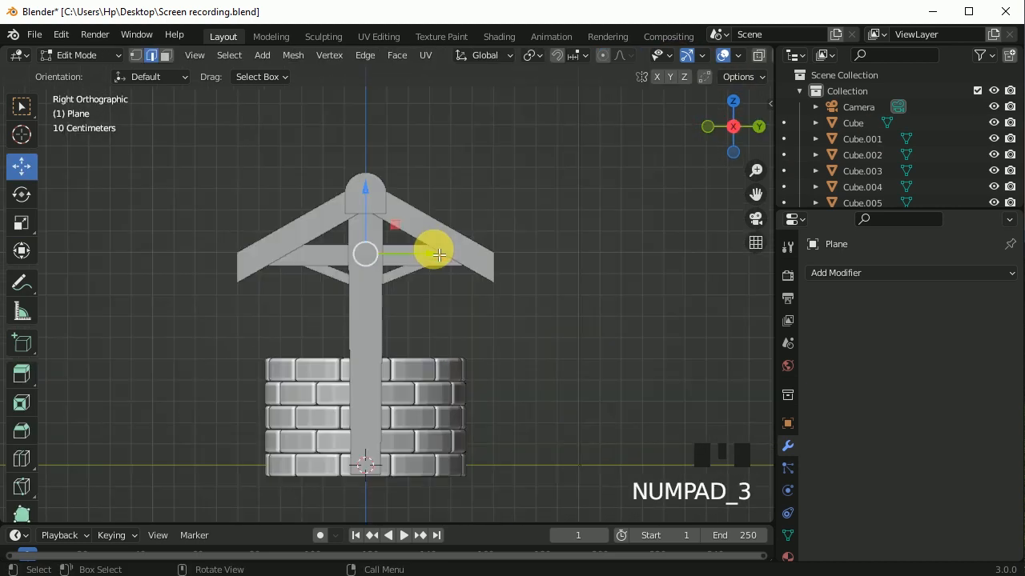
left_click_drag(366, 192, 374, 207)
left_click(374, 207)
middle_click_drag(374, 208, 515, 288)
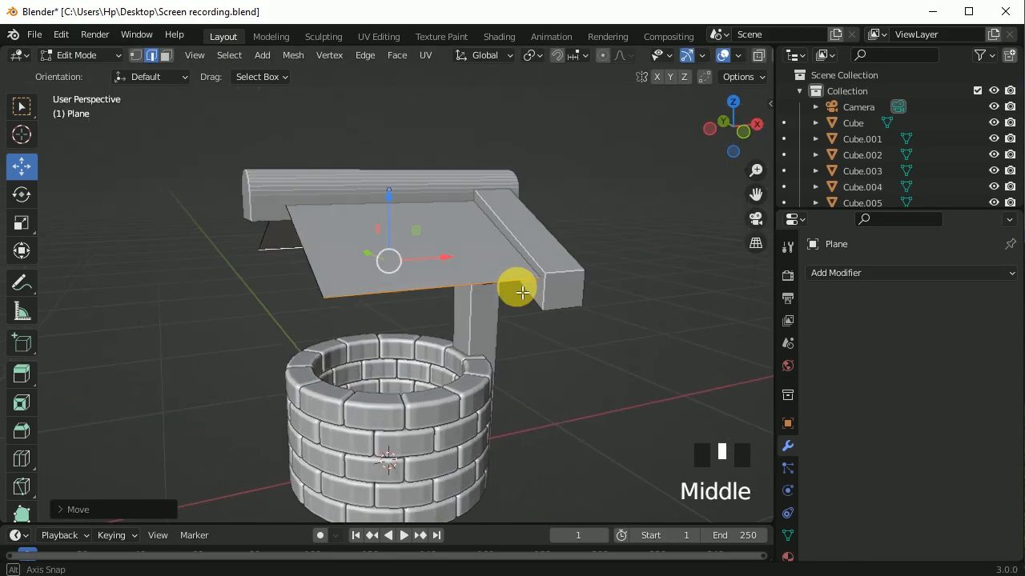
key("Tab")
middle_click_drag(402, 259, 457, 275)
scroll(454, 252, "up", 2)
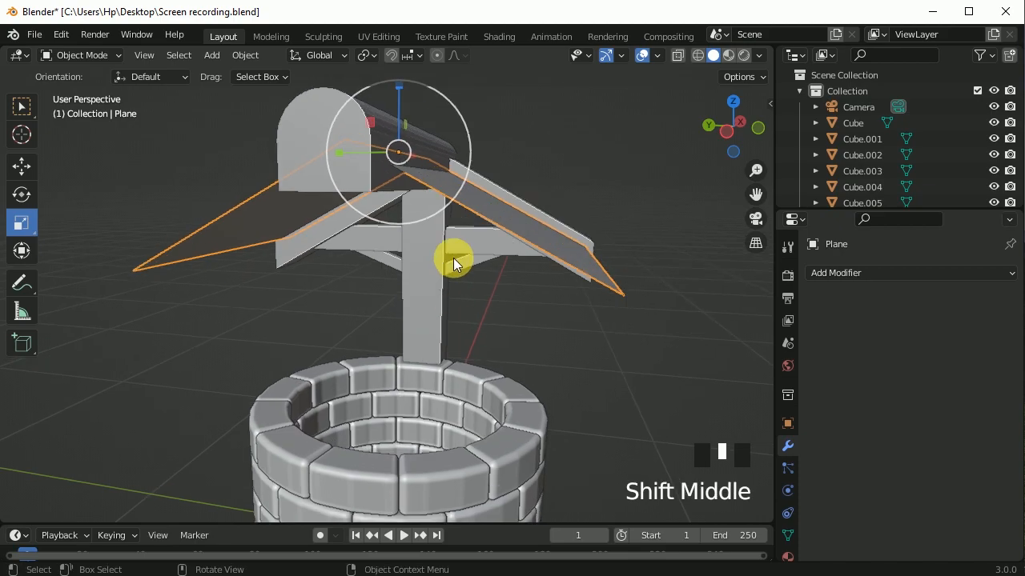
In Edit Mode, select the whole roof plane and extrude its faces along normals by about -0.044 m to give it thickness
left_click(104, 62)
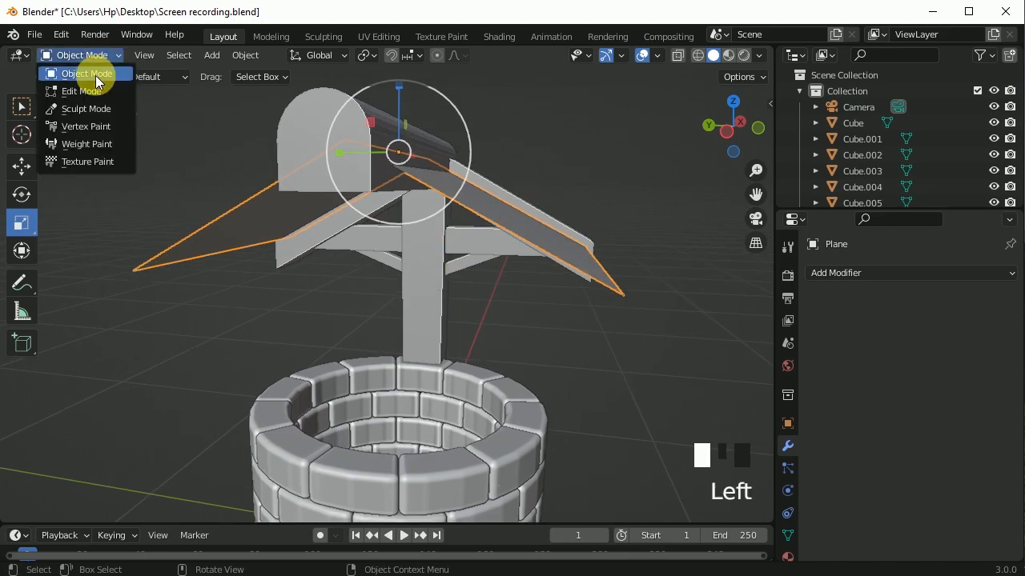
left_click(98, 91)
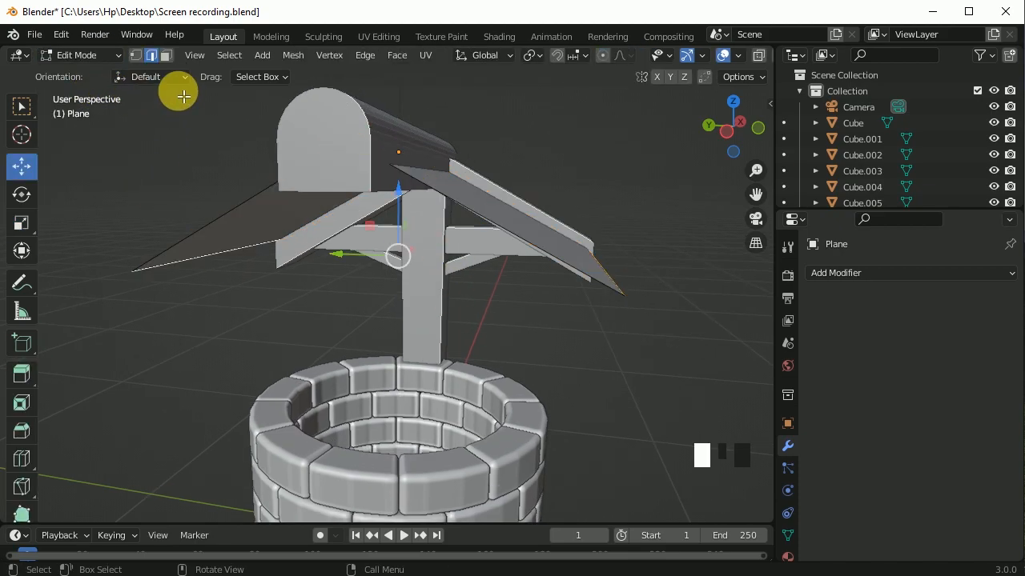
key("ctrl+a")
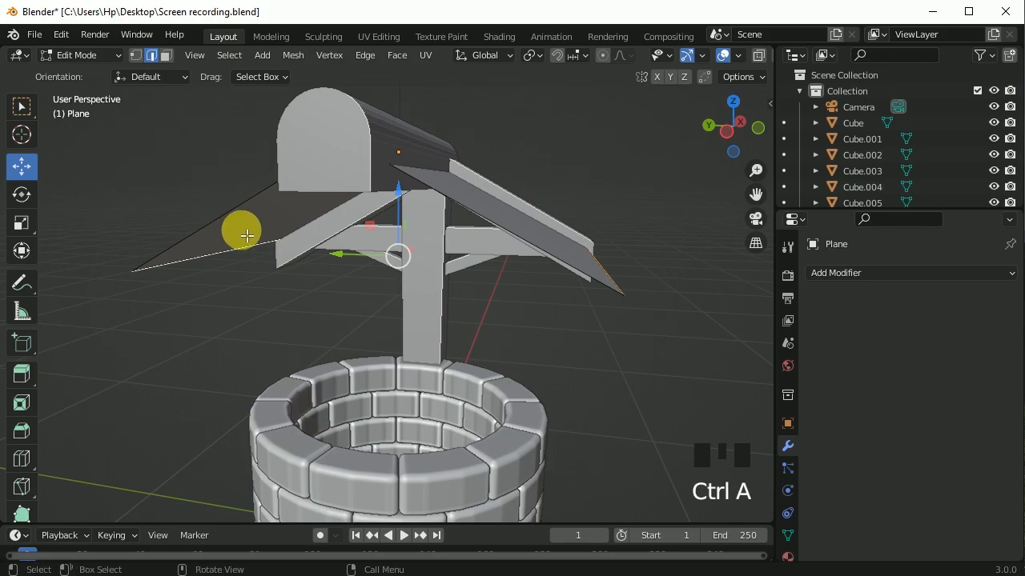
key("a")
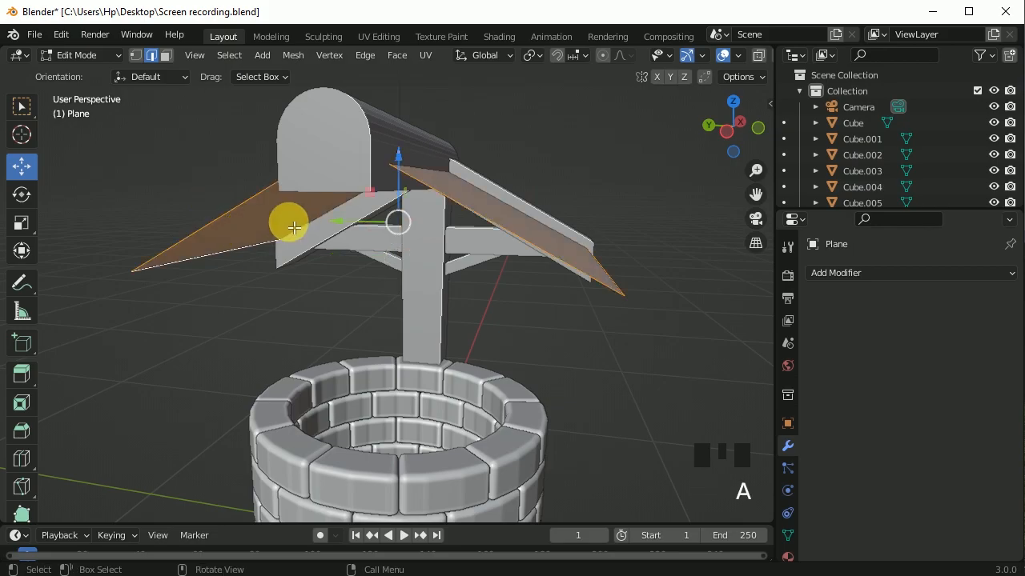
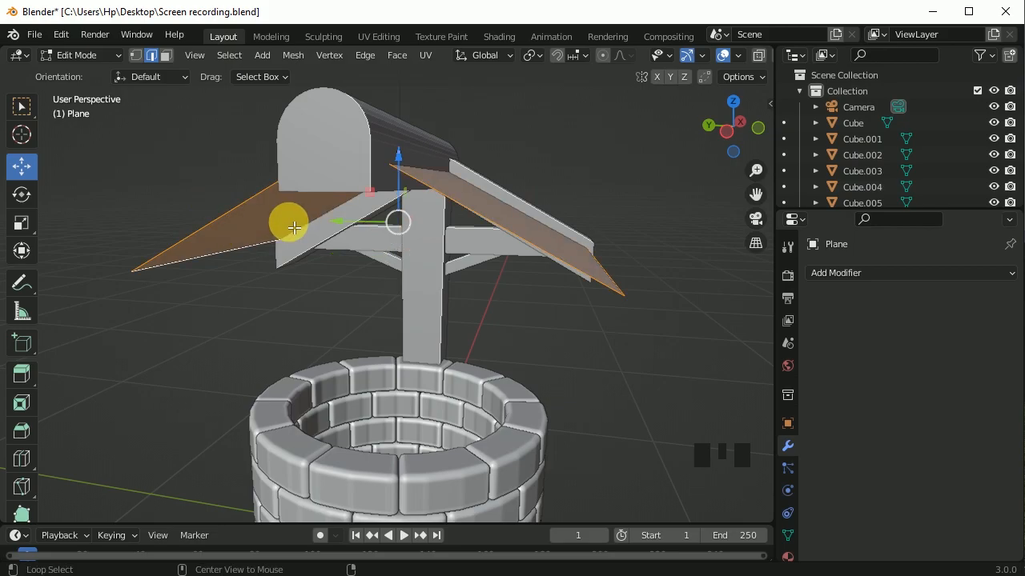
key("alt+e")
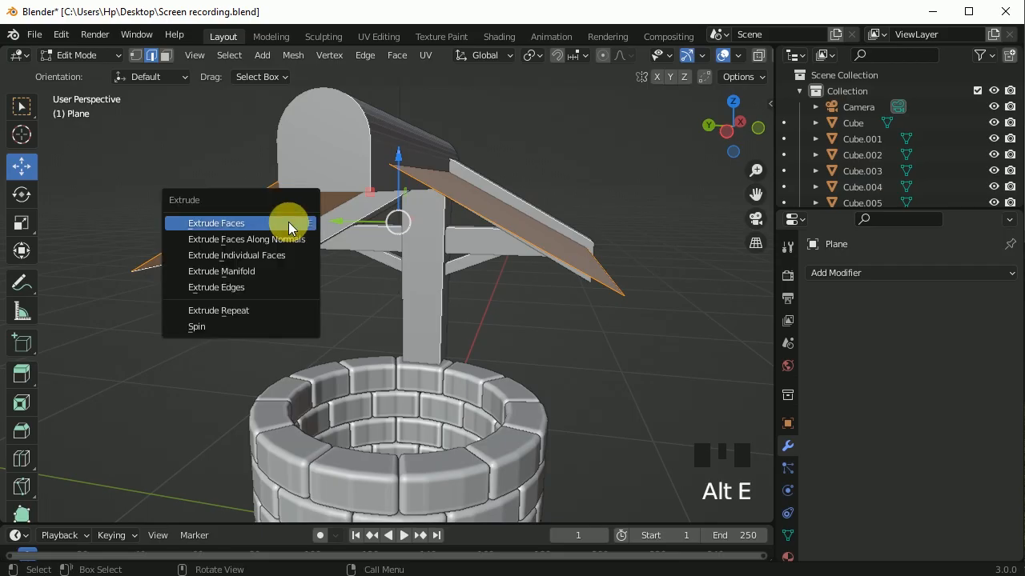
left_click(276, 238)
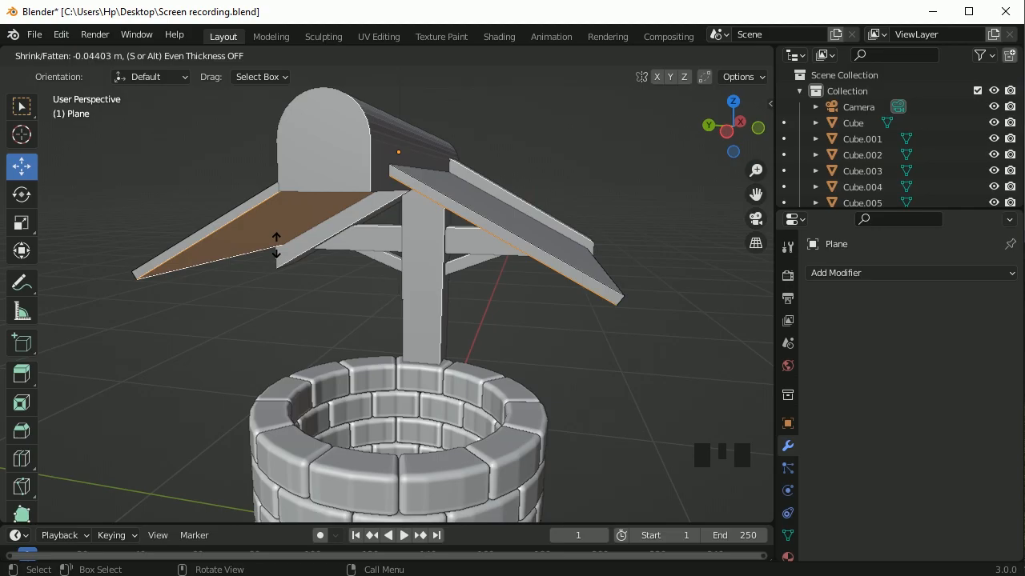
left_click(280, 250)
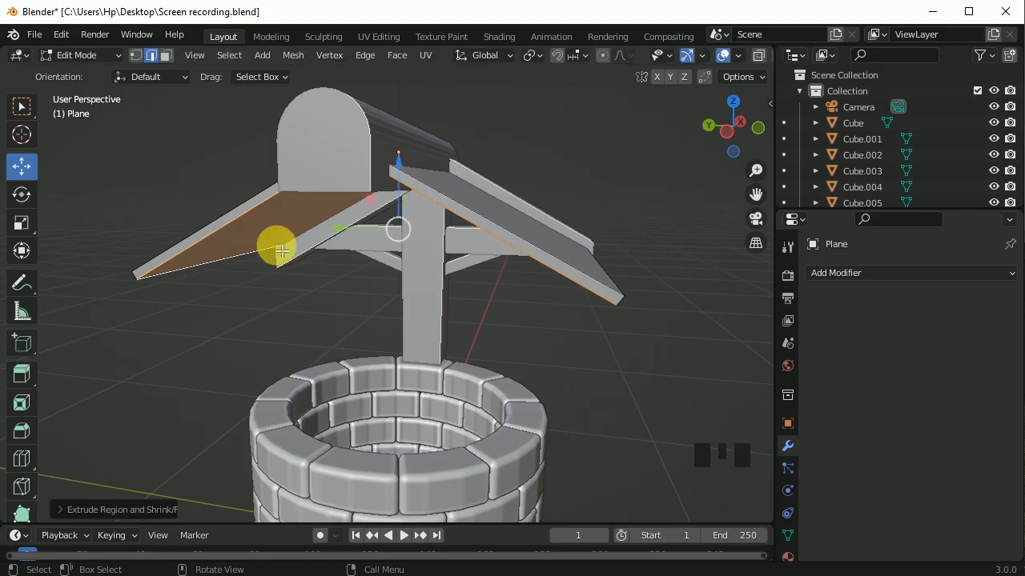
Add six evenly spaced loop cuts along the roof slab's length, dividing each slope into strips running from ridge to eave
middle_click_drag(674, 364, 558, 376)
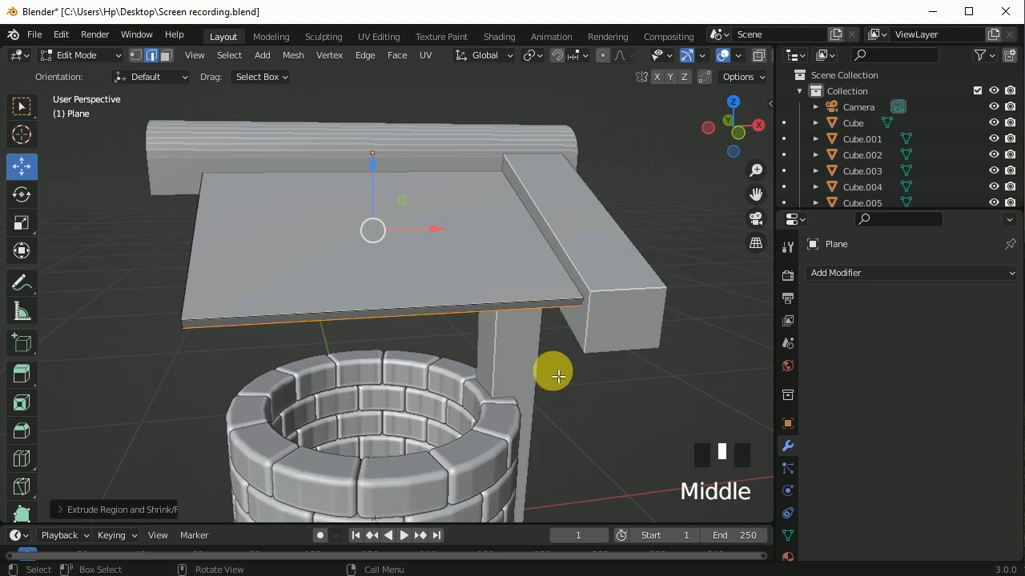
key("KP_1")
middle_click_drag(227, 275, 254, 308)
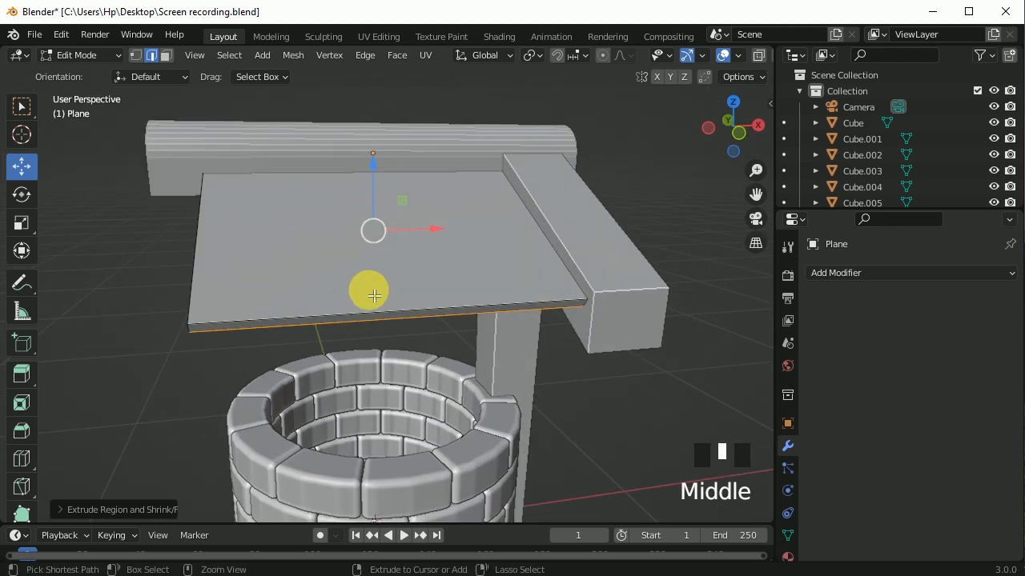
key("ctrl+r")
scroll(374, 296, "up", 5)
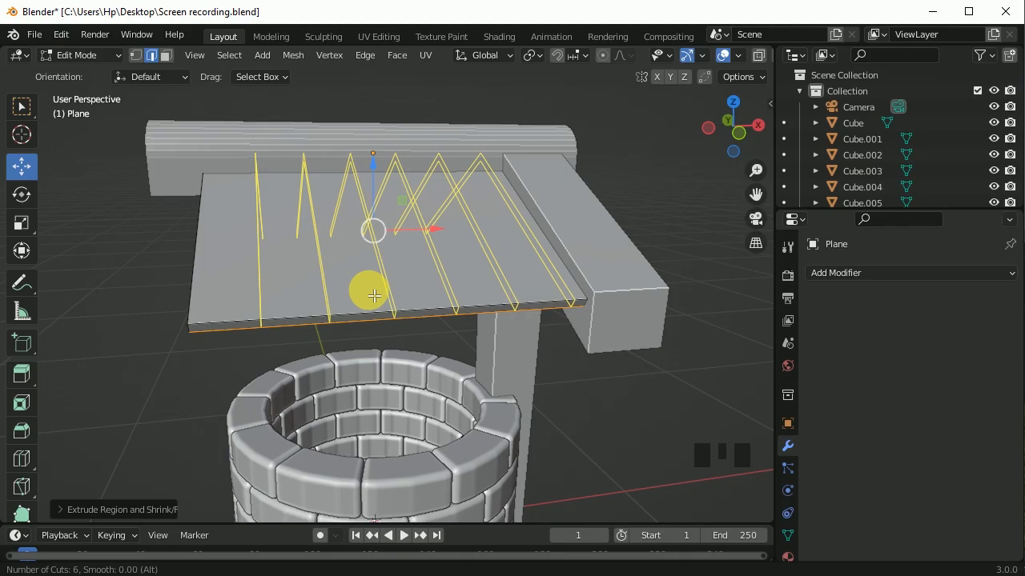
left_click(374, 296)
left_click(422, 310)
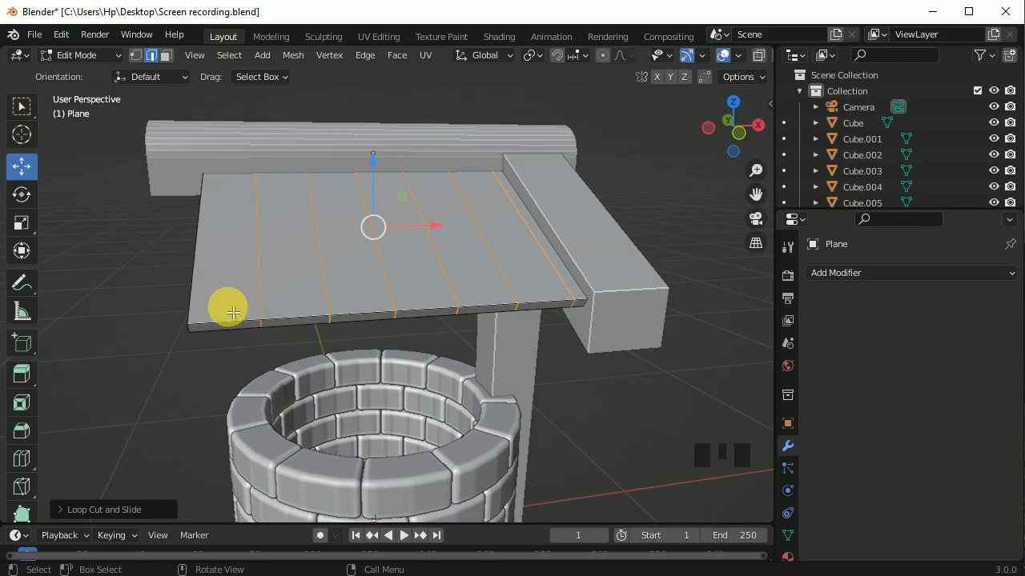
Add one centred loop cut through the roof's end strip farthest from the rafter, without sliding it
middle_click_drag(233, 312, 251, 313, "shift")
scroll(258, 319, "up", 1)
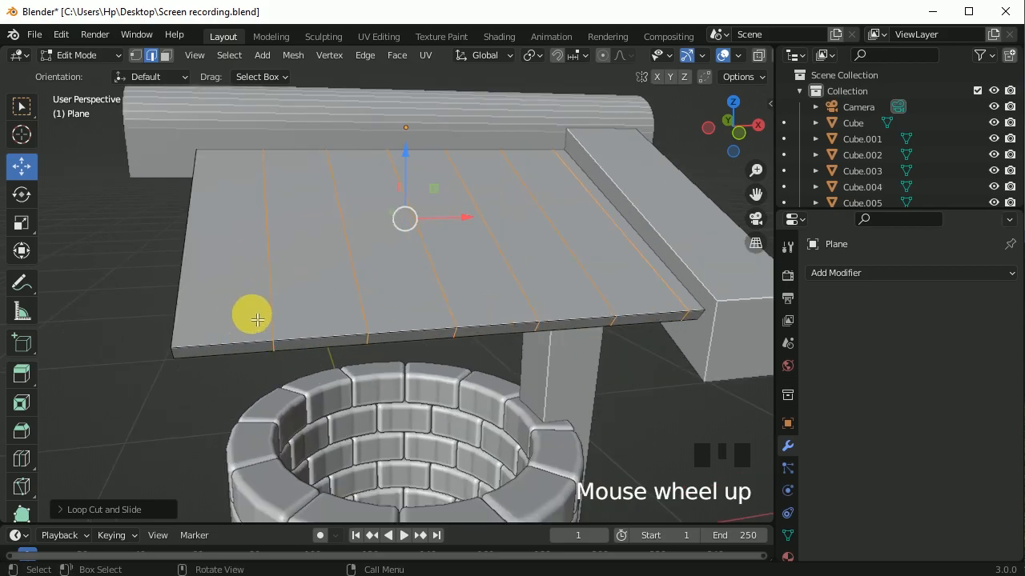
key("ctrl+r")
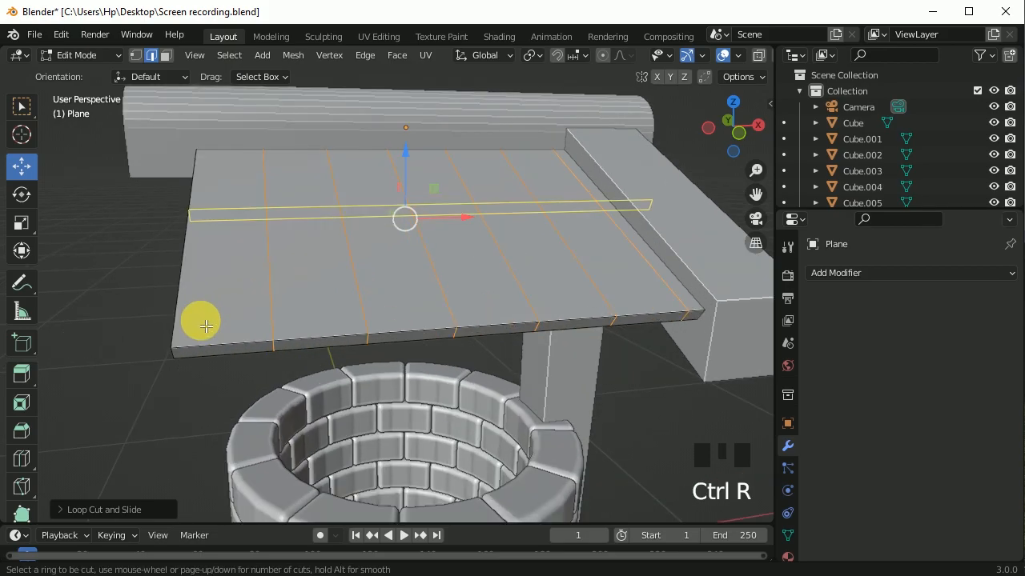
left_click(231, 339)
left_click(224, 333)
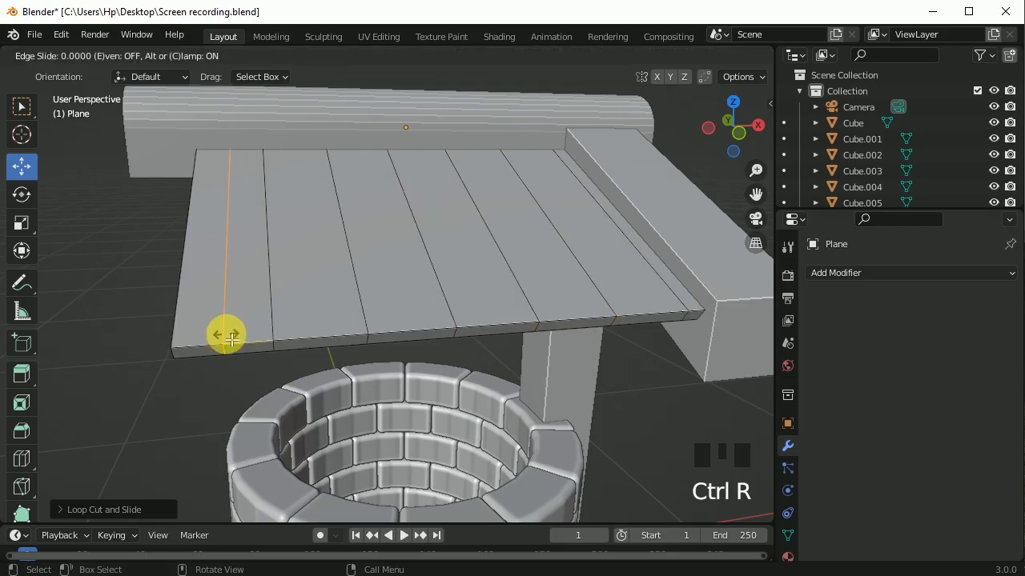
Raise the end strip's middle edge loop along Z and bevel it about 0.141 m with 9 segments into a curved tile
mouse_move(242, 163)
left_mouse_down()
mouse_move(239, 143)
mouse_move(241, 156)
left_mouse_up()
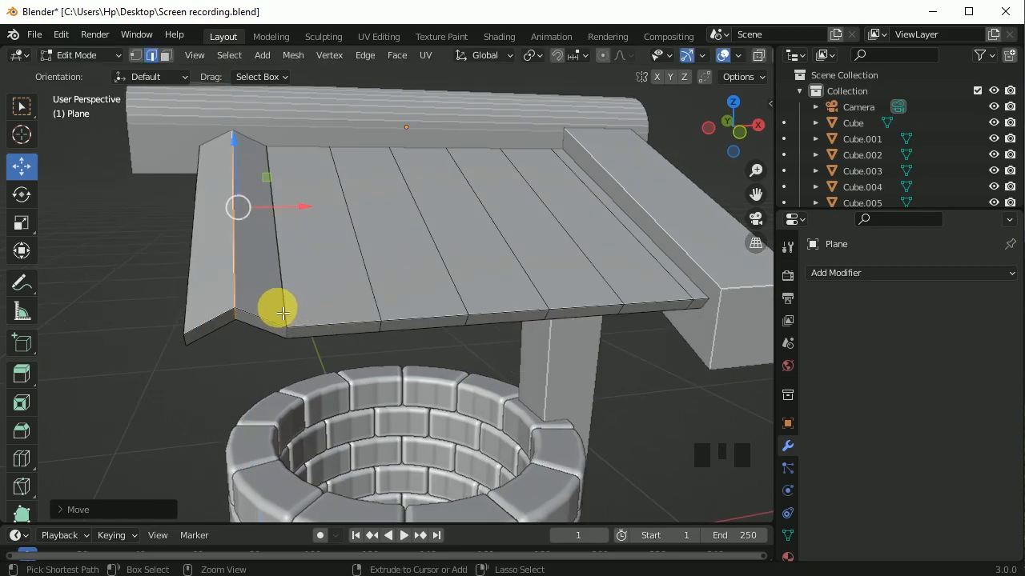
key("ctrl+b")
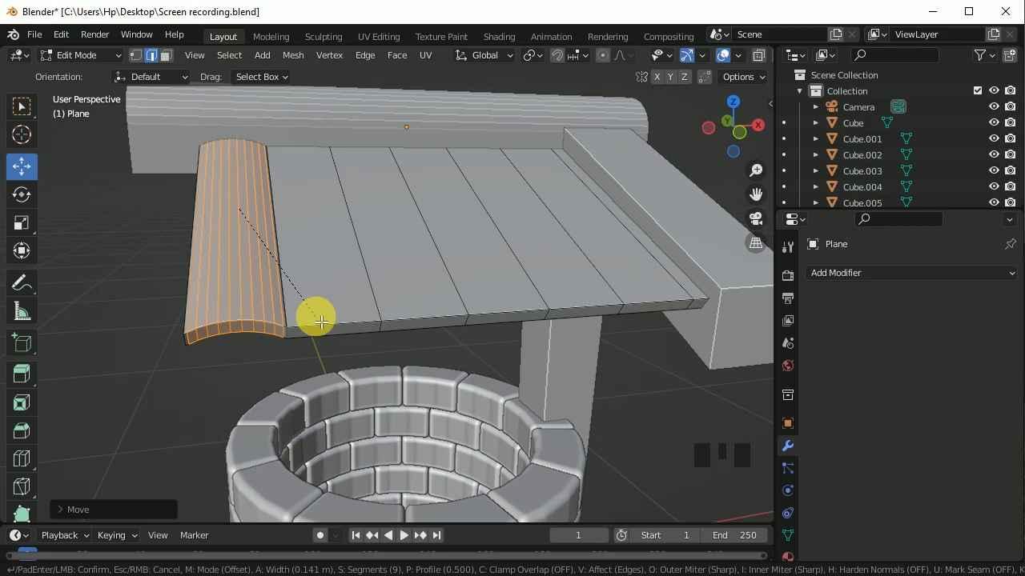
left_click(319, 318)
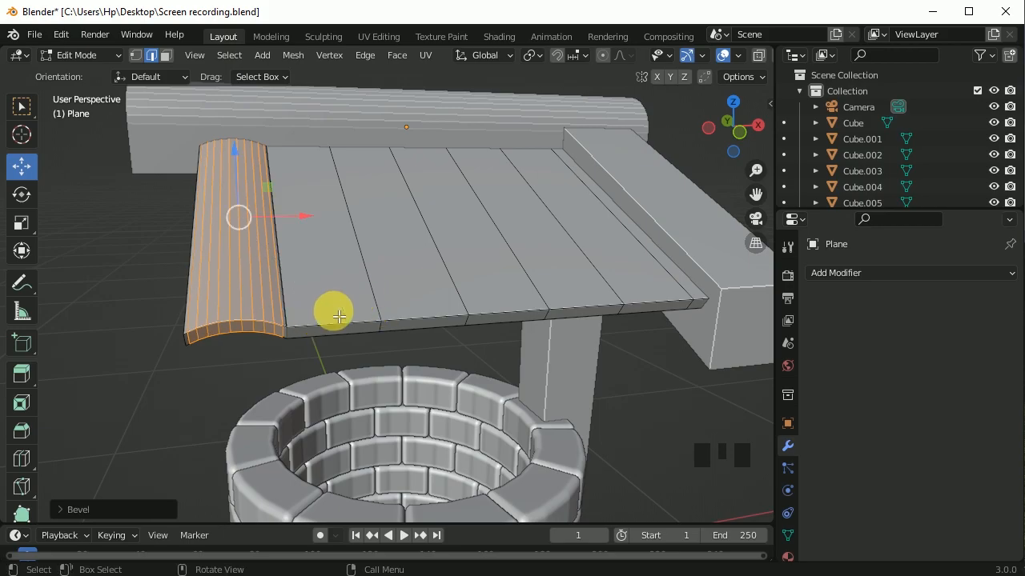
Grow the selection on the curved strip, duplicate it in place, and separate the selected copy into its own object
key("ctrl+KP_Add")
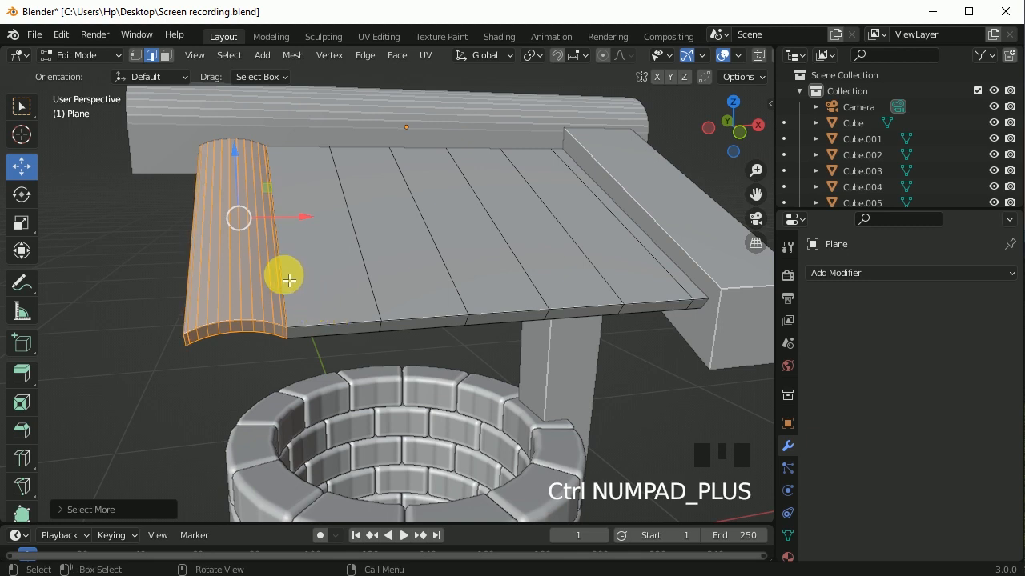
key("shift+d")
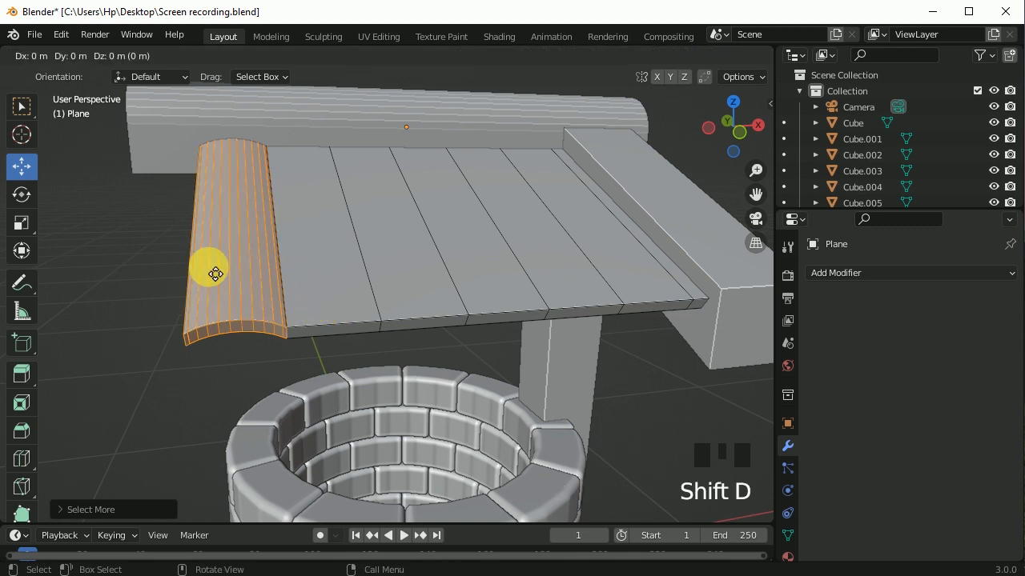
left_click(208, 268)
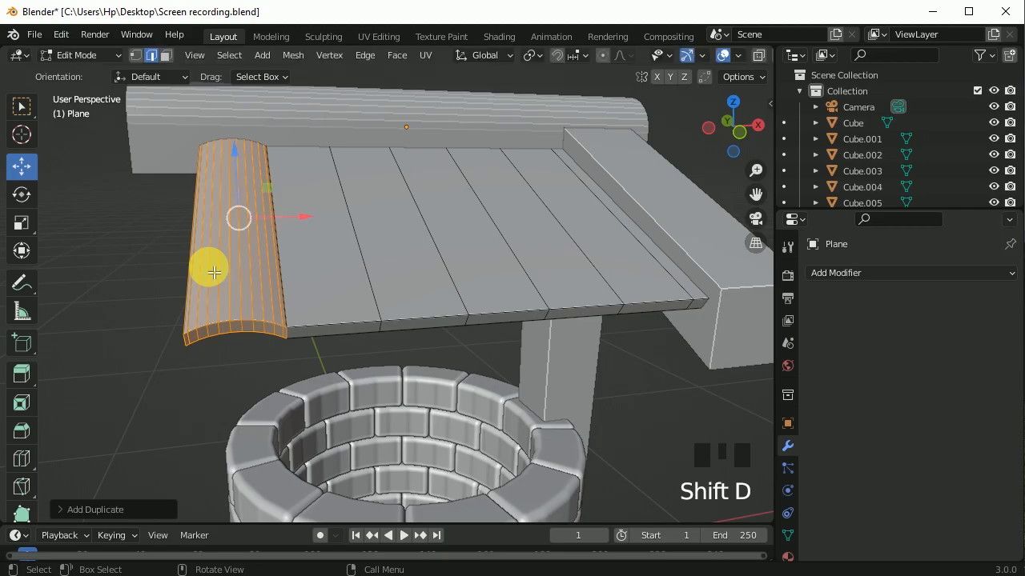
right_click(222, 230)
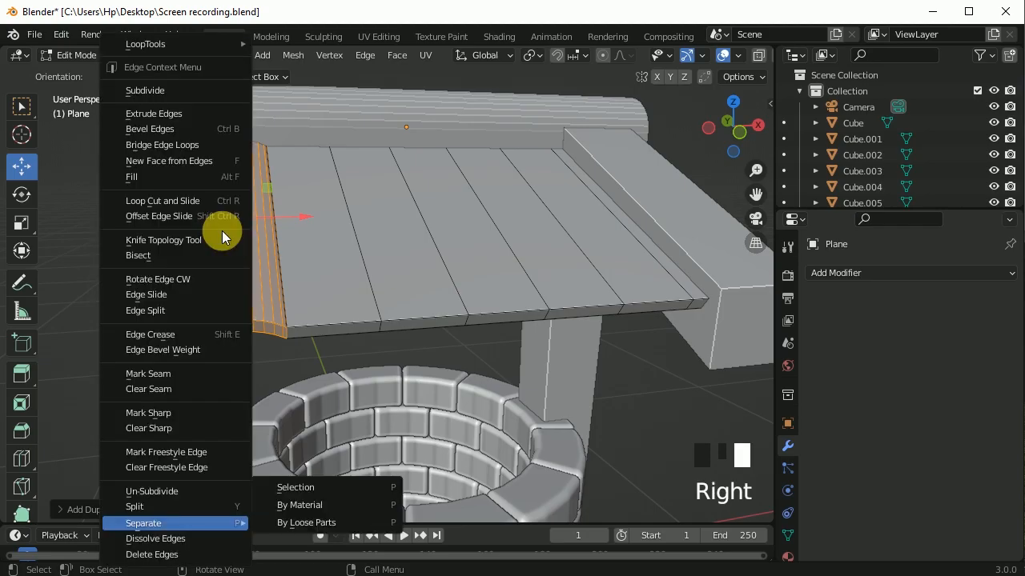
left_click(314, 493)
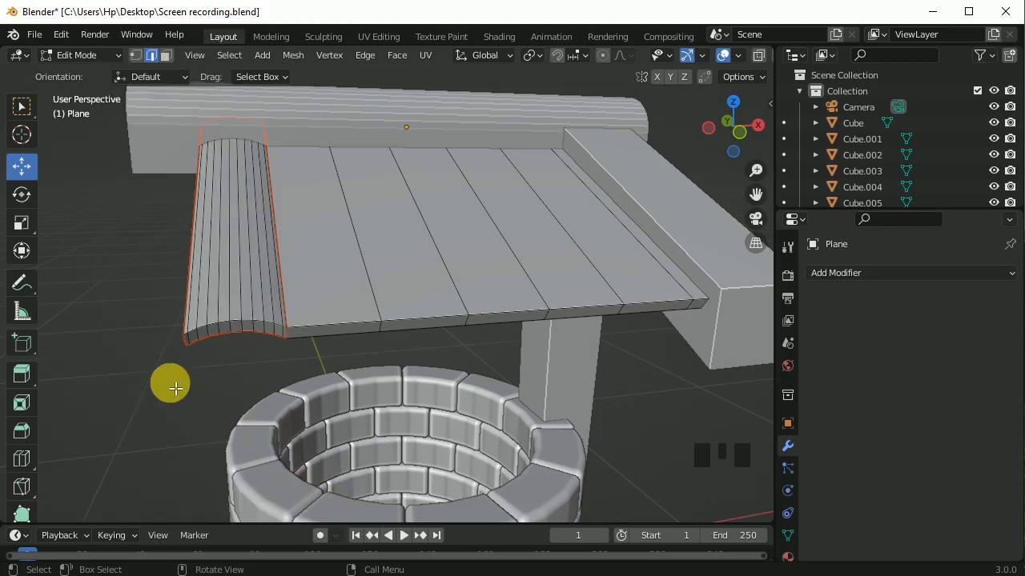
Return to Object Mode and delete the original roof slab, keeping only the separated curved tile
key("Tab")
left_click(323, 306)
right_click(332, 294)
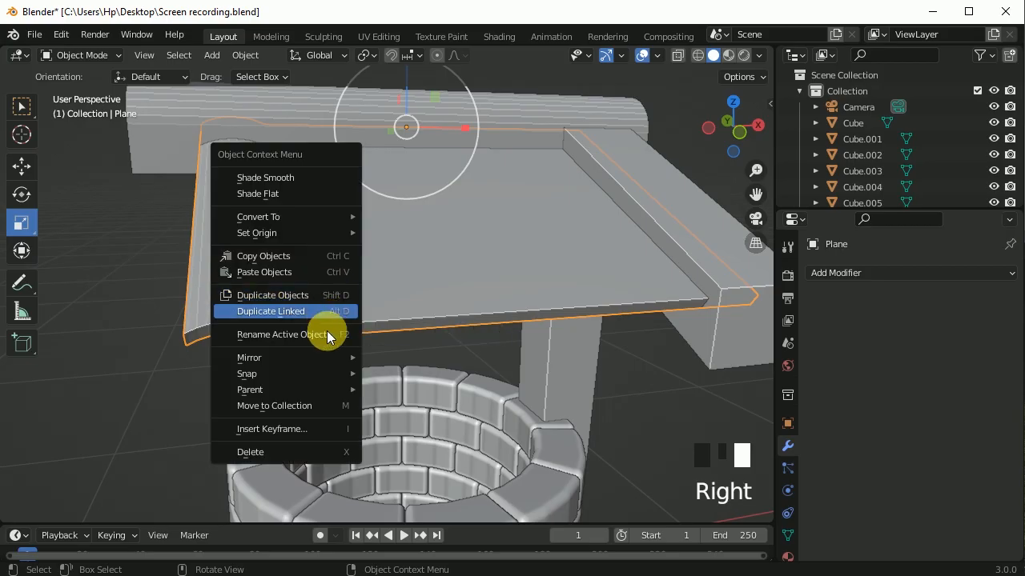
left_click(298, 455)
Select the curved roof tile and apply Shade Smooth to it in front view
left_click(216, 291)
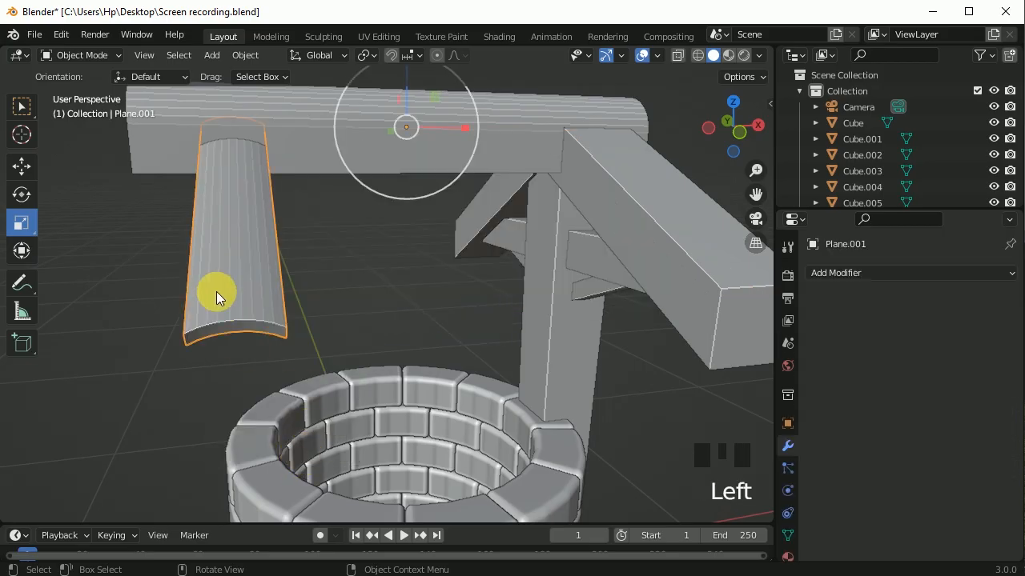
key("KP_1")
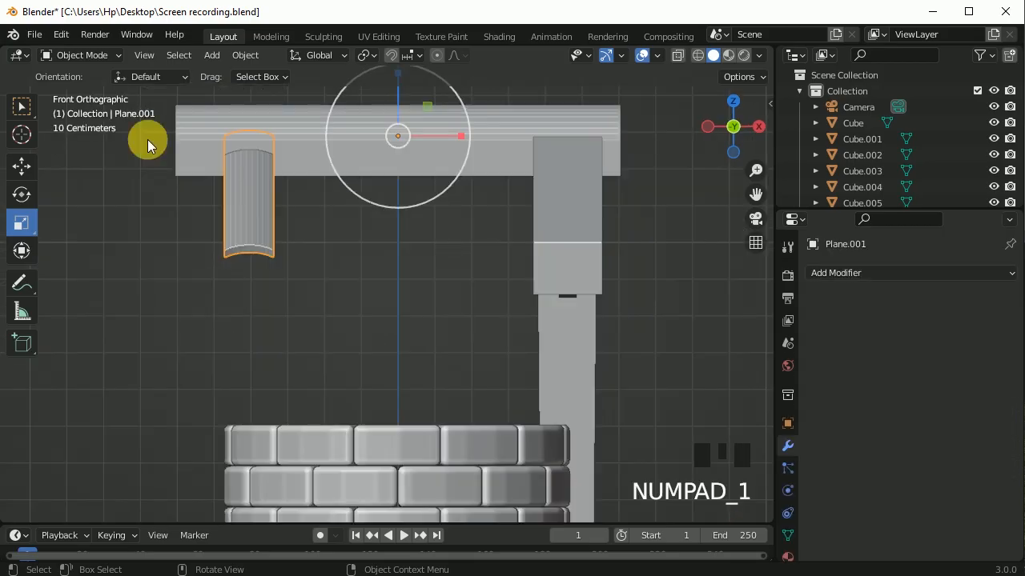
right_click(256, 188)
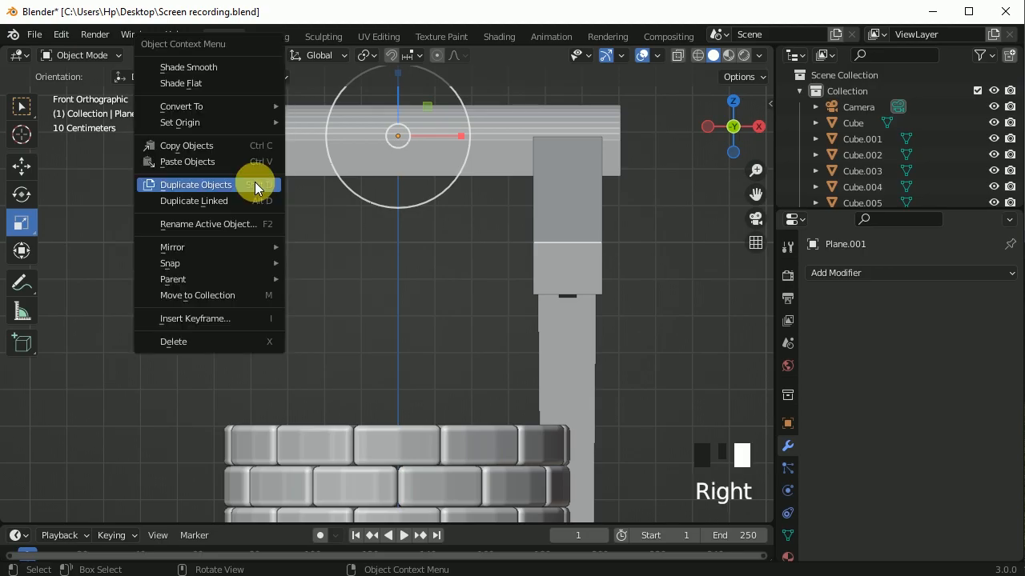
left_click(232, 68)
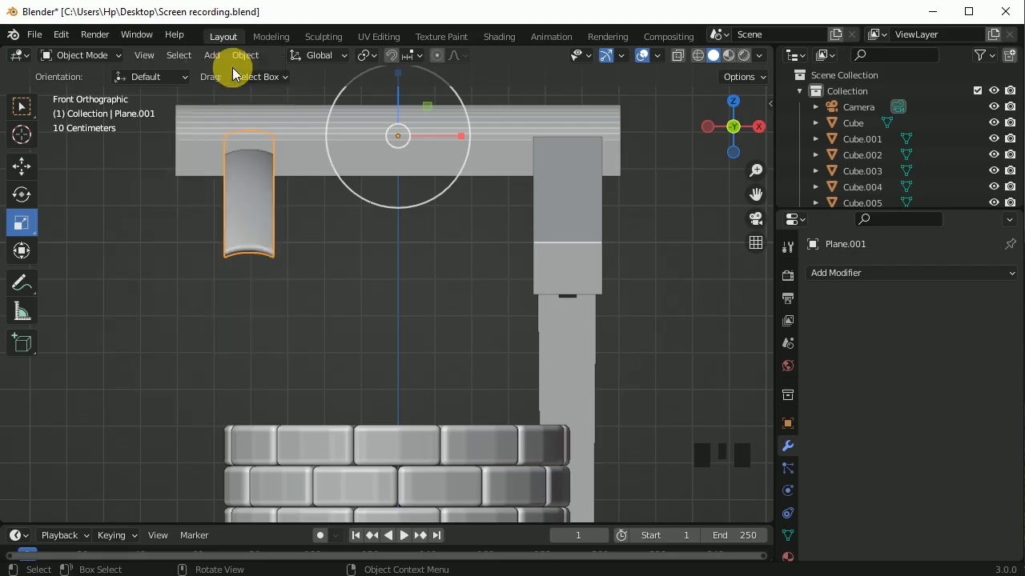
Turn on Auto Smooth at 30° in the curved roof tile's normals settings
left_click(789, 532)
scroll(855, 429, "down", 5)
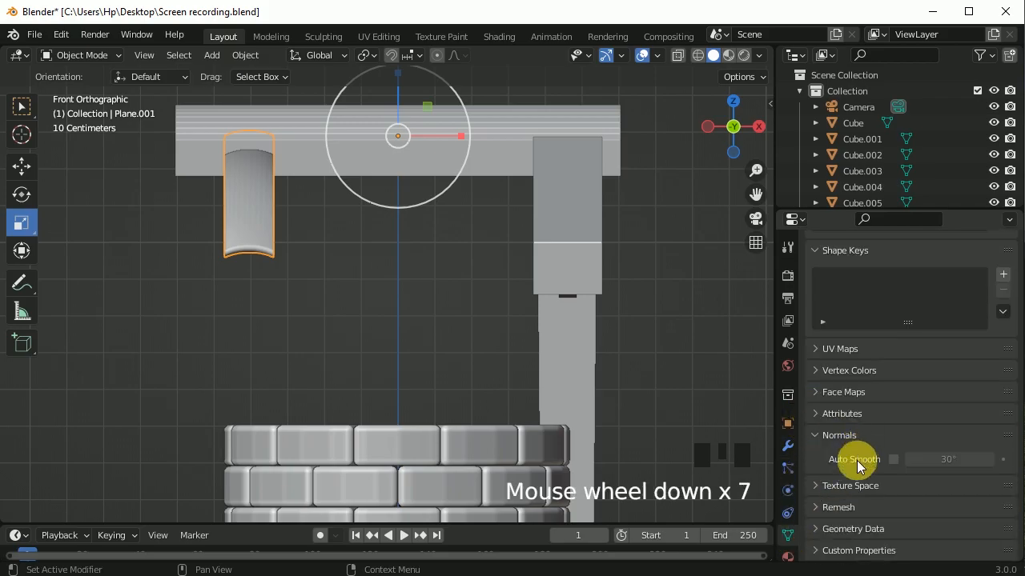
left_click(888, 458)
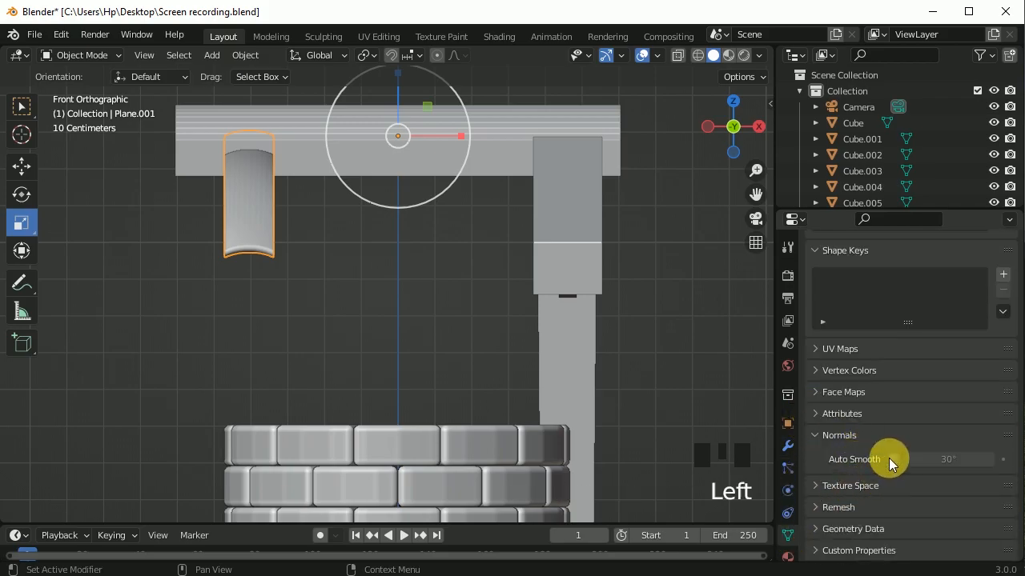
left_click(891, 464)
Set the roof tile's origin to its center of mass (surface)
middle_click_drag(241, 222, 252, 245)
right_click(251, 245)
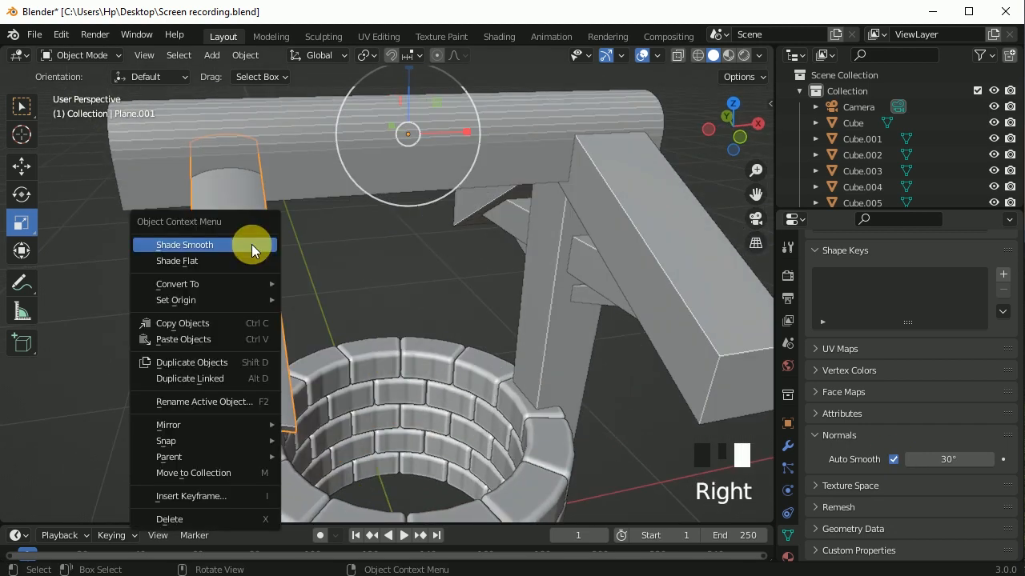
mouse_move(264, 300)
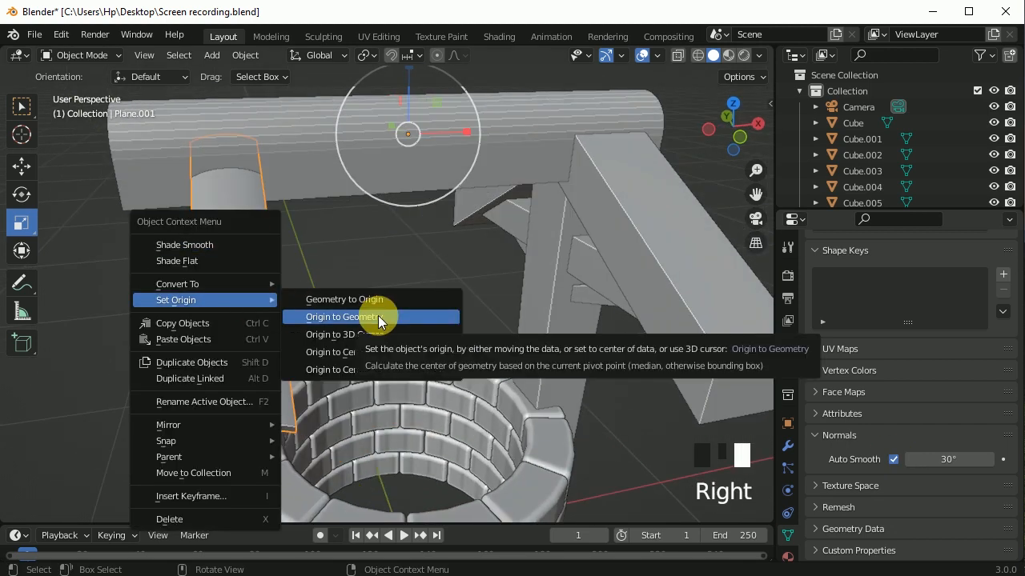
left_click(413, 352)
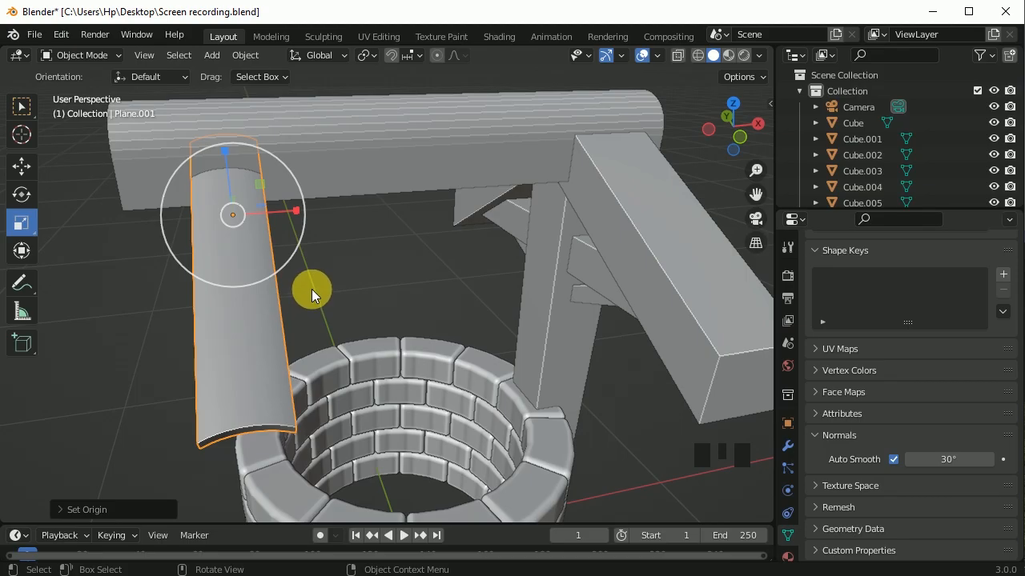
Duplicate the roof tile along the X axis and place the copy flush beside the original
key("KP_1")
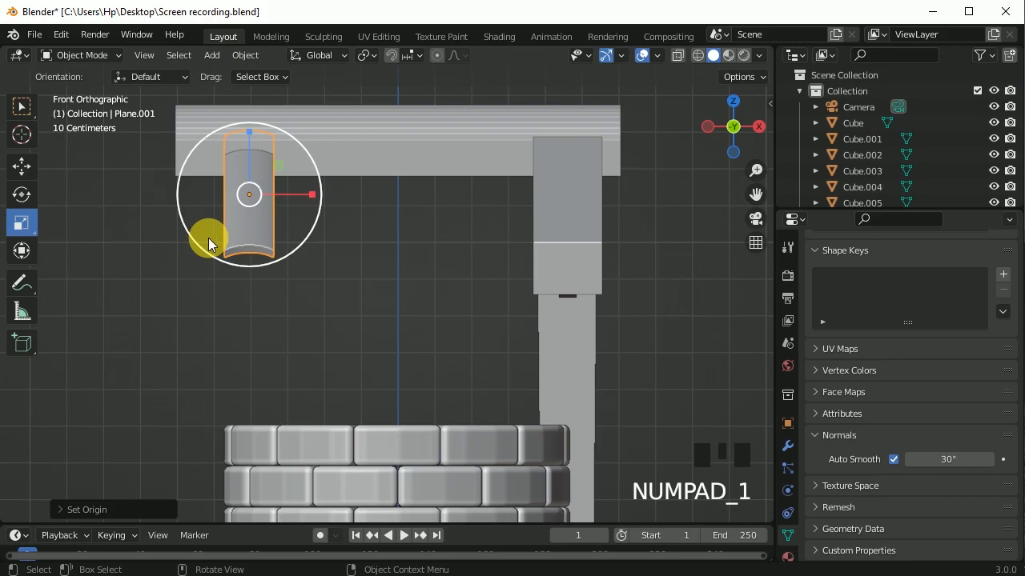
scroll(265, 207, "up", 2)
middle_click_drag(148, 104, 203, 219, "shift")
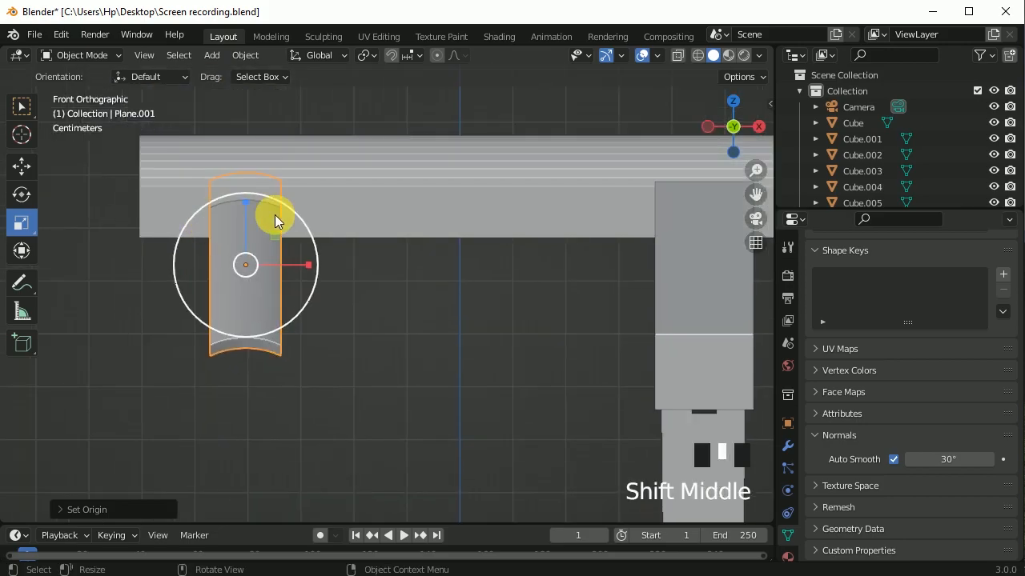
left_click(30, 169)
middle_click_drag(286, 264, 279, 245, "shift")
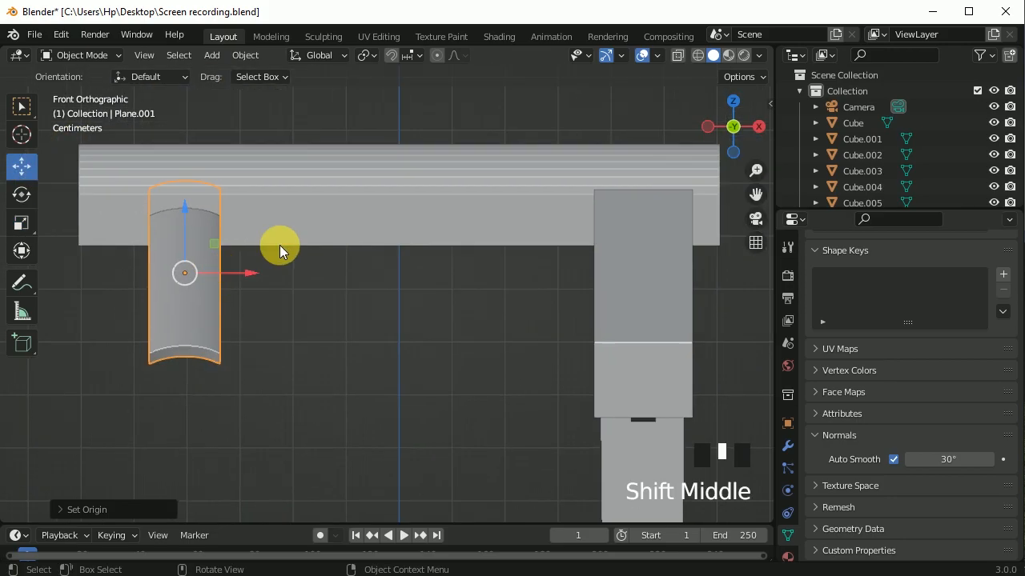
key("shift+d")
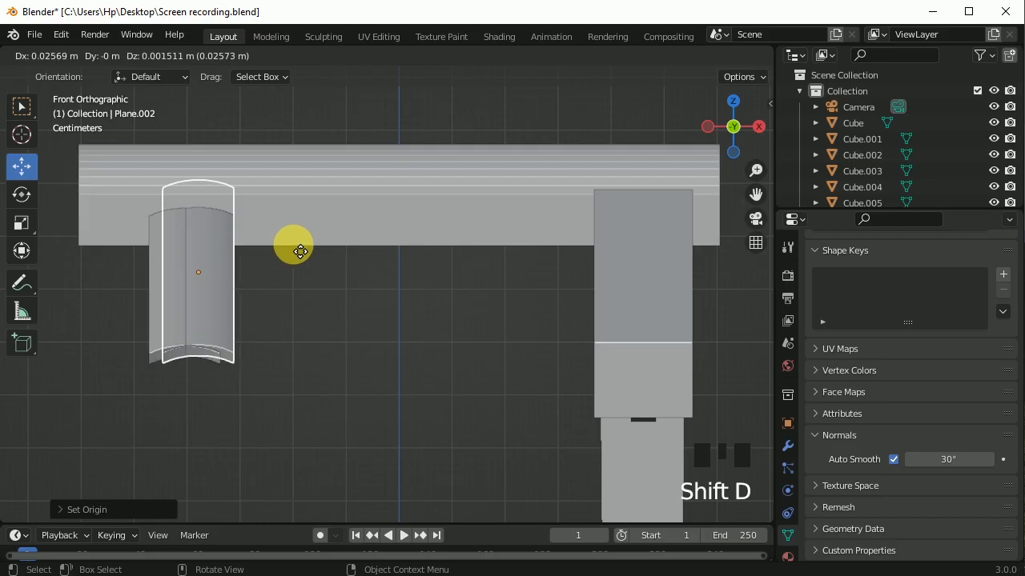
key("x")
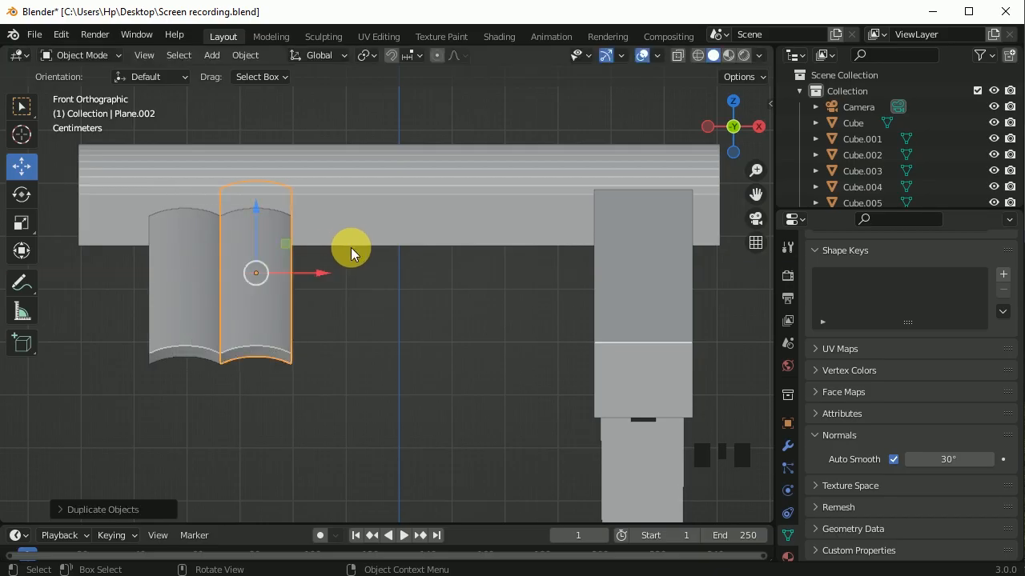
left_click(358, 255)
Repeat the tile duplication at the same spacing until the row has seven roof tiles
key("KP_7")
key("shift+r")
key("shift+r")
key("shift+r")
key("shift+r")
key("shift+r")
key("shift+r")
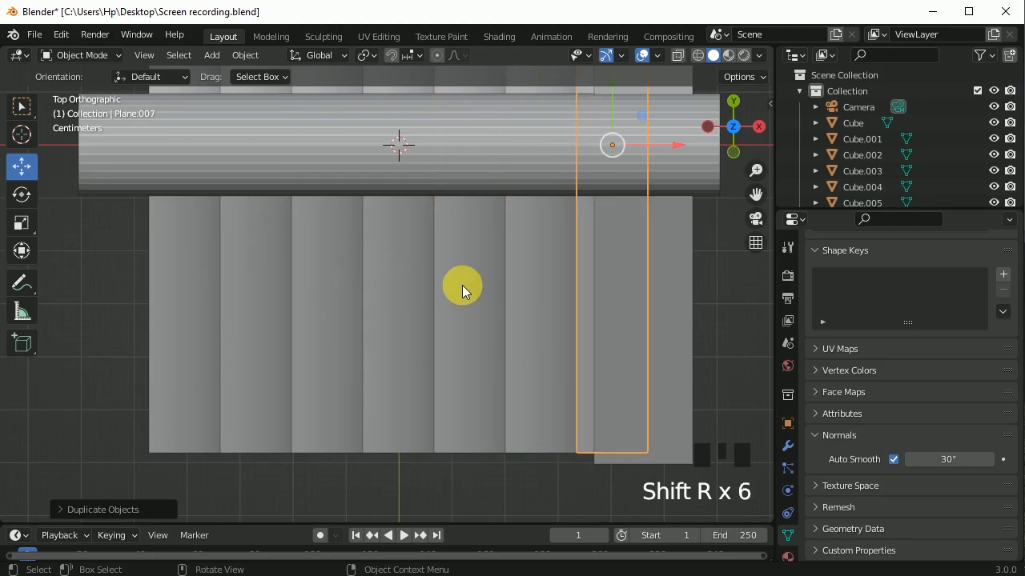
Select all seven roof tiles, shift the row along X away from the slanted end beam, and deselect it
left_click(528, 295, "shift")
left_click(460, 295, "shift")
left_click(382, 297, "shift")
left_click(313, 297, "shift")
left_click(236, 294, "shift")
left_click(203, 292, "shift")
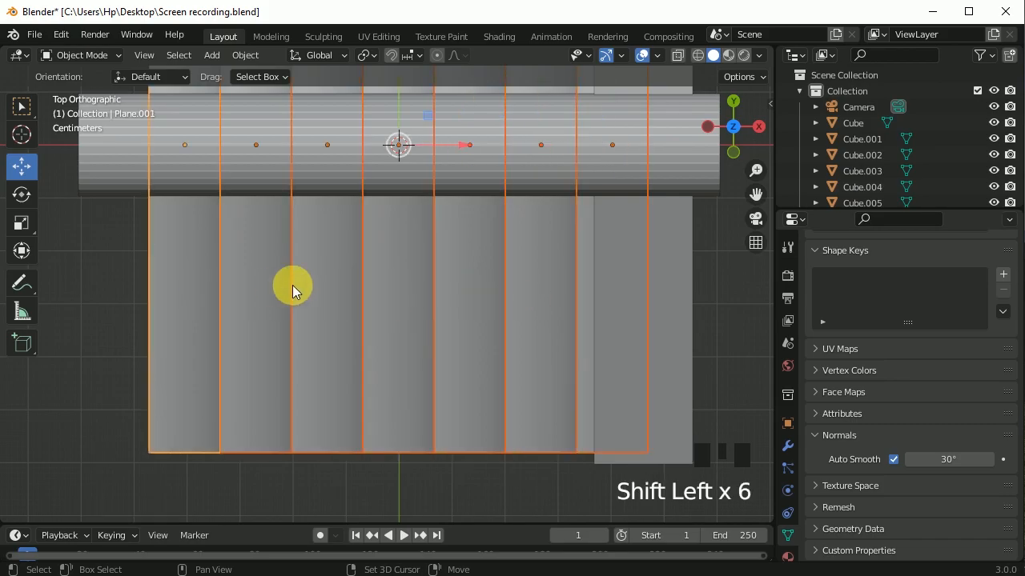
left_click(407, 218, "shift")
left_click_drag(465, 145, 431, 150)
middle_click_drag(516, 410, 488, 284)
scroll(488, 284, "down", 2)
left_click(650, 334)
middle_click_drag(650, 334, 605, 350, "shift")
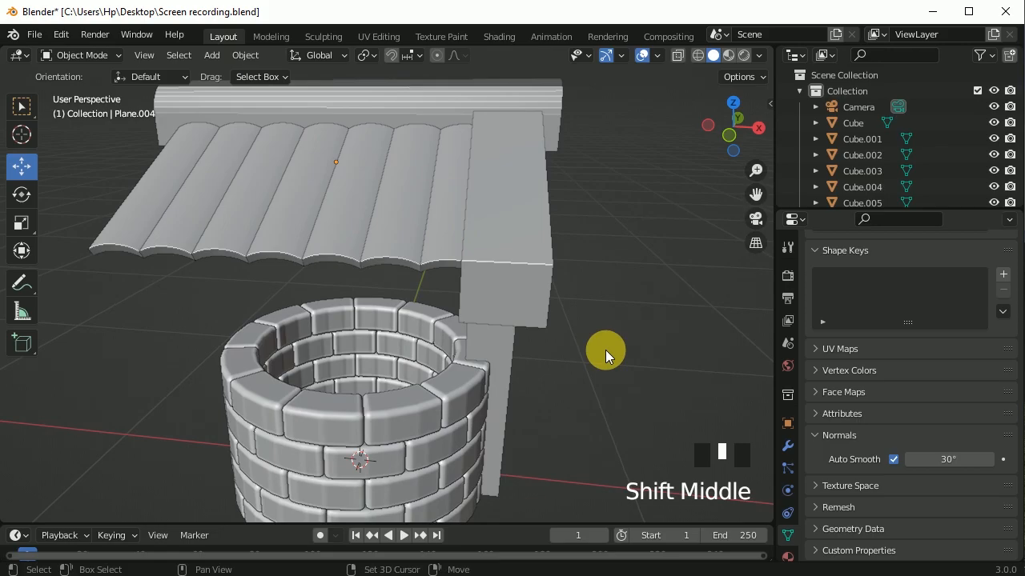
Show material preview shading and give one roof tile a new material with a red base color
left_click(369, 233)
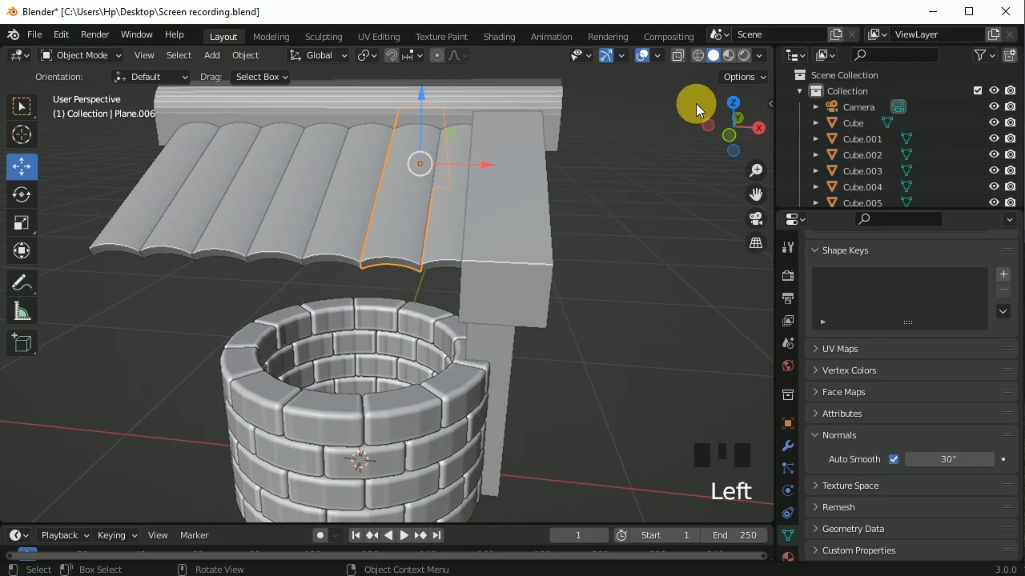
left_click(728, 55)
middle_click_drag(549, 238, 477, 286, "shift")
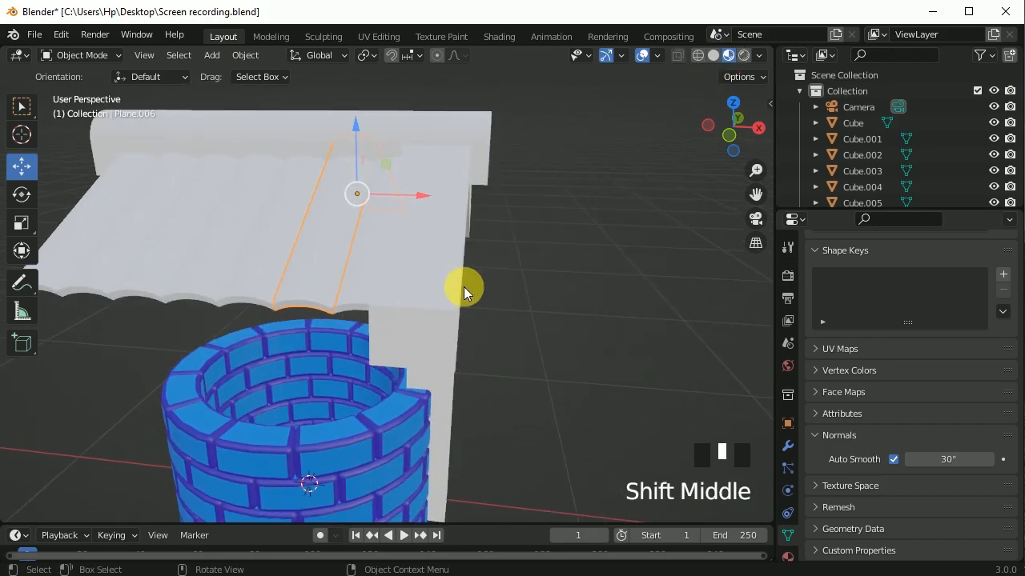
middle_click_drag(525, 329, 536, 297, "shift")
left_click(790, 551)
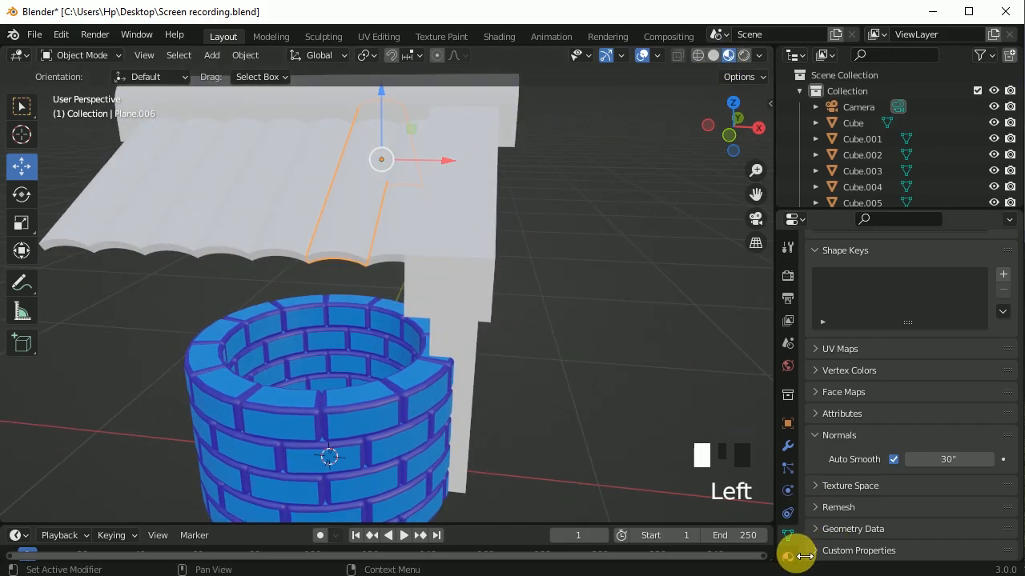
left_click(788, 556)
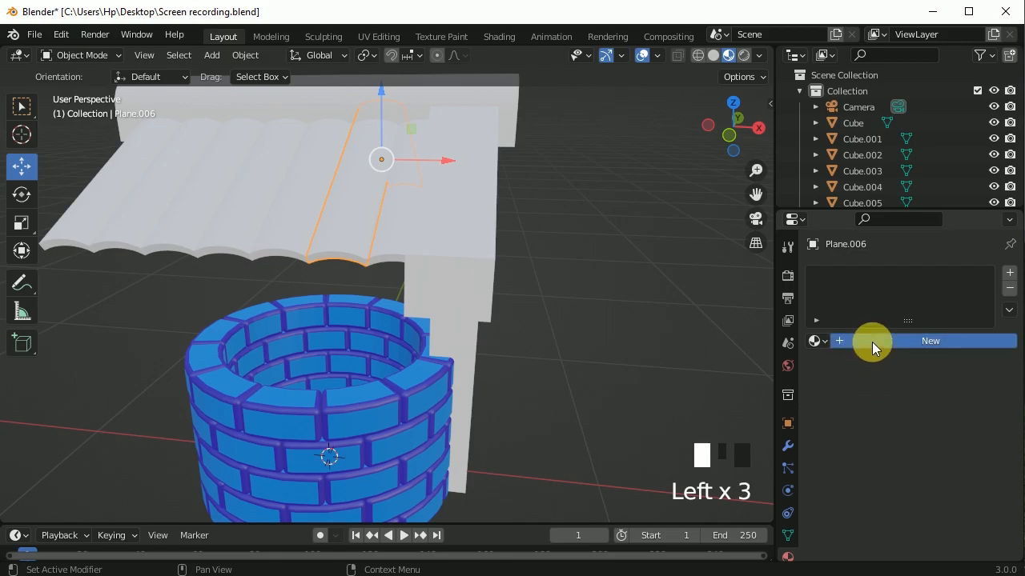
left_click(871, 342)
left_click(933, 509)
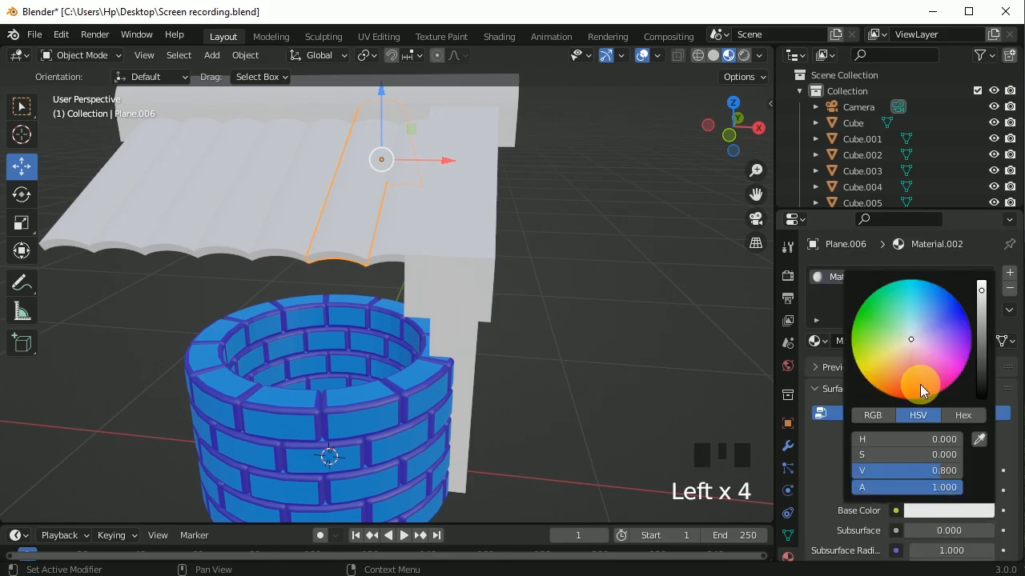
left_click(915, 389)
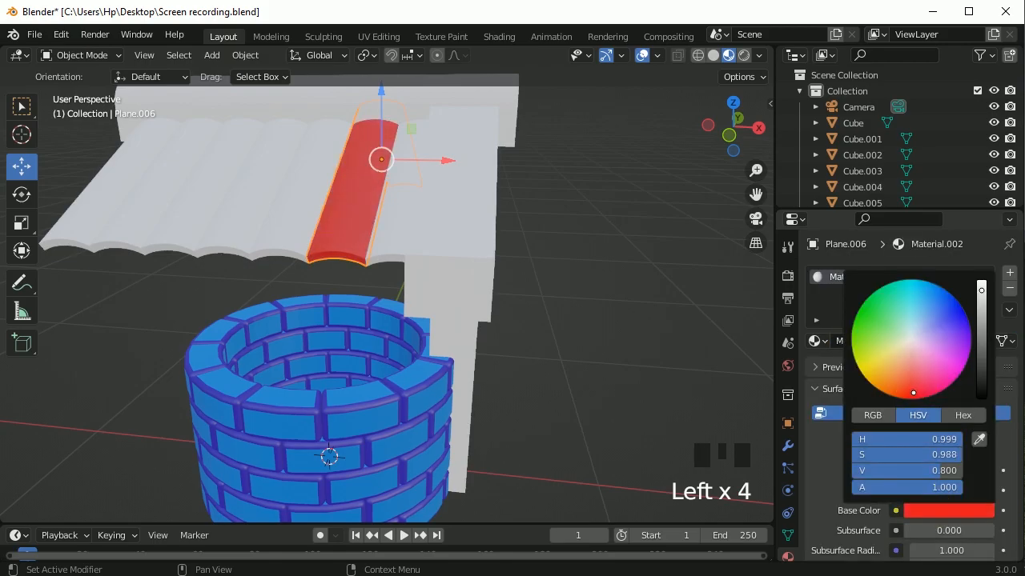
left_click(618, 382)
Assign the existing red Material.002 to each of the remaining roof tiles
middle_click_drag(513, 364, 514, 337, "shift")
scroll(514, 336, "down", 2)
left_click(328, 212)
left_click(819, 341)
left_click(680, 407)
left_click(293, 212)
left_click(827, 340)
left_click(721, 395)
left_click(264, 212)
left_click(818, 341)
left_click(720, 396)
left_click(244, 209)
left_click(818, 341)
left_click(753, 397)
left_click(412, 210)
left_click(819, 341)
left_click(769, 396)
left_click(561, 297)
middle_click_drag(552, 298, 522, 300)
middle_click_drag(522, 300, 524, 275, "shift")
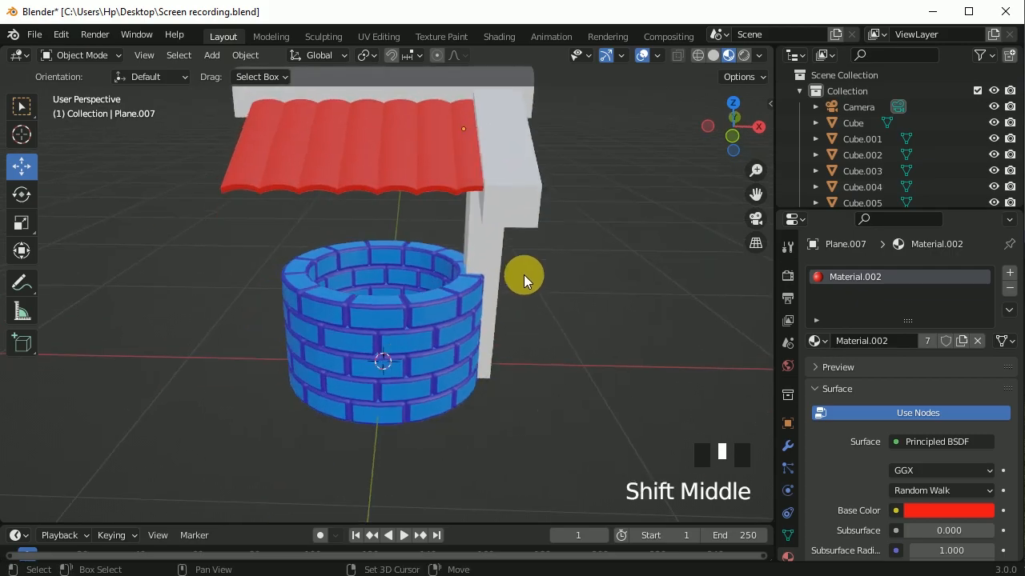
Return to solid shading, add a cube and scale it down to about 0.11
key("KP_1")
mouse_move(614, 268)
middle_mouse_down("shift")
mouse_move(586, 342)
mouse_move(604, 331)
mouse_move(447, 338)
mouse_move(547, 337)
mouse_move(505, 288)
middle_mouse_up("shift")
left_click(716, 60)
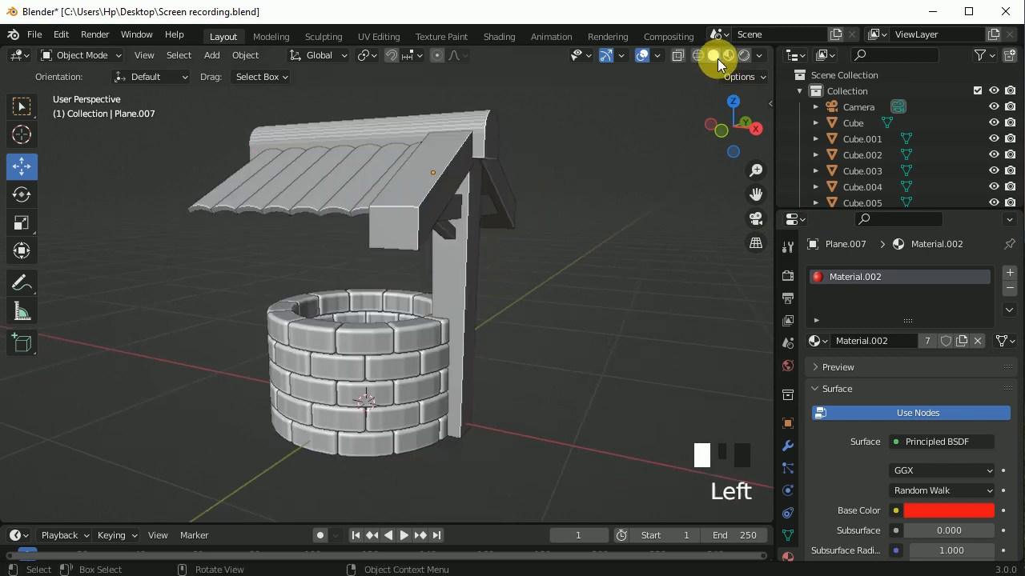
key("KP_1")
left_click(213, 58)
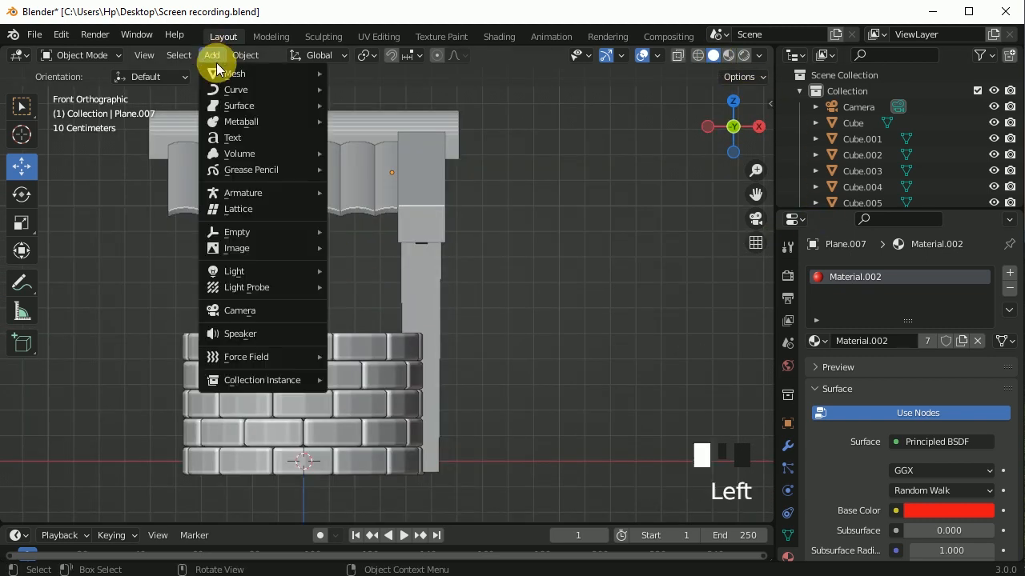
mouse_move(258, 73)
left_click(343, 90)
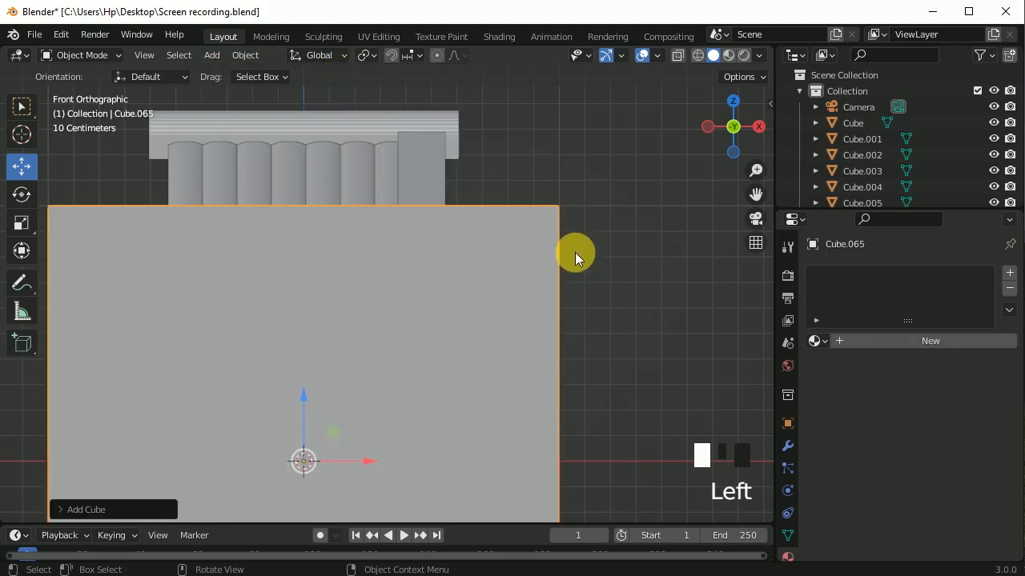
key("s")
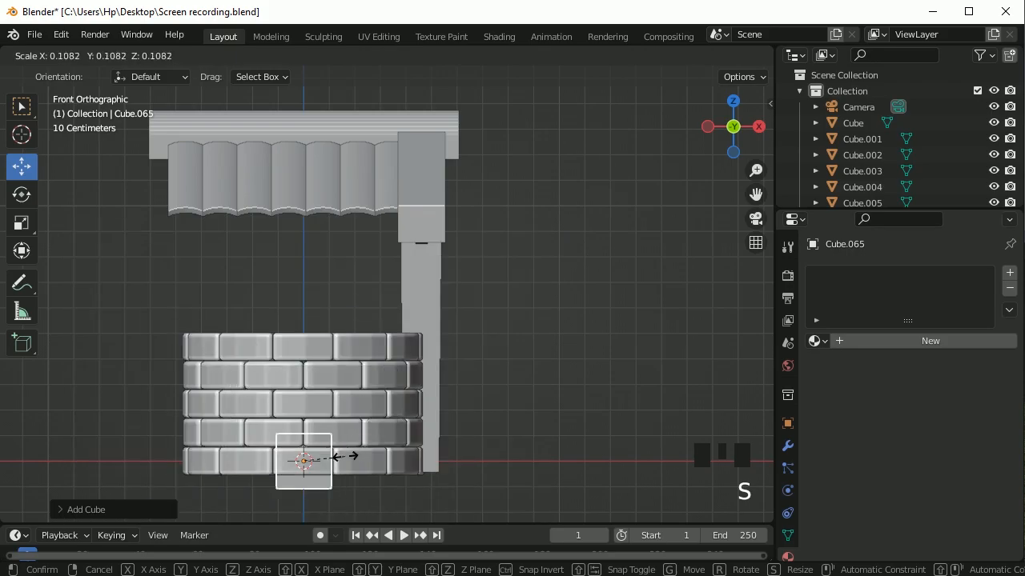
left_click(335, 456)
Move the small cube up and across onto the vertical post, just below the diagonal braces
left_click_drag(327, 409, 357, 214)
left_click_drag(349, 258, 498, 285)
scroll(544, 280, "up", 4)
middle_click_drag(560, 275, 453, 288)
key("KP_3")
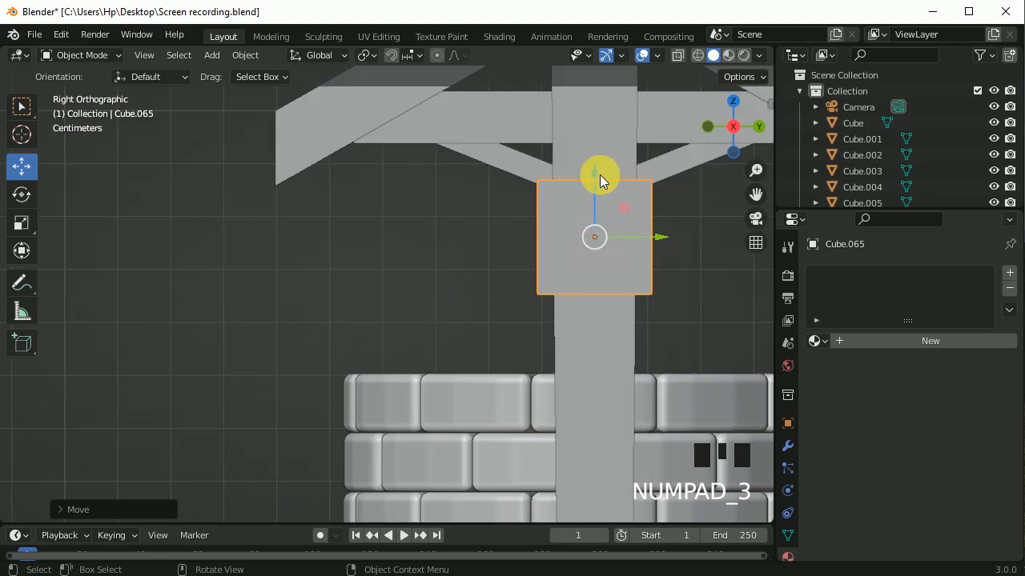
left_click_drag(600, 171, 618, 207)
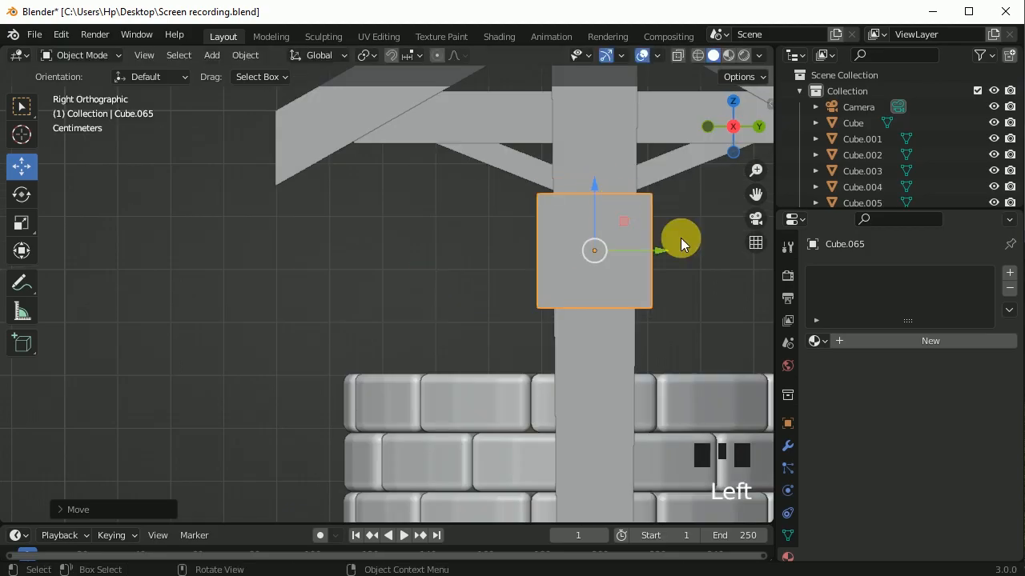
Scale the cube down until it is only slightly wider than the post, using X-ray display for the fit
key("s")
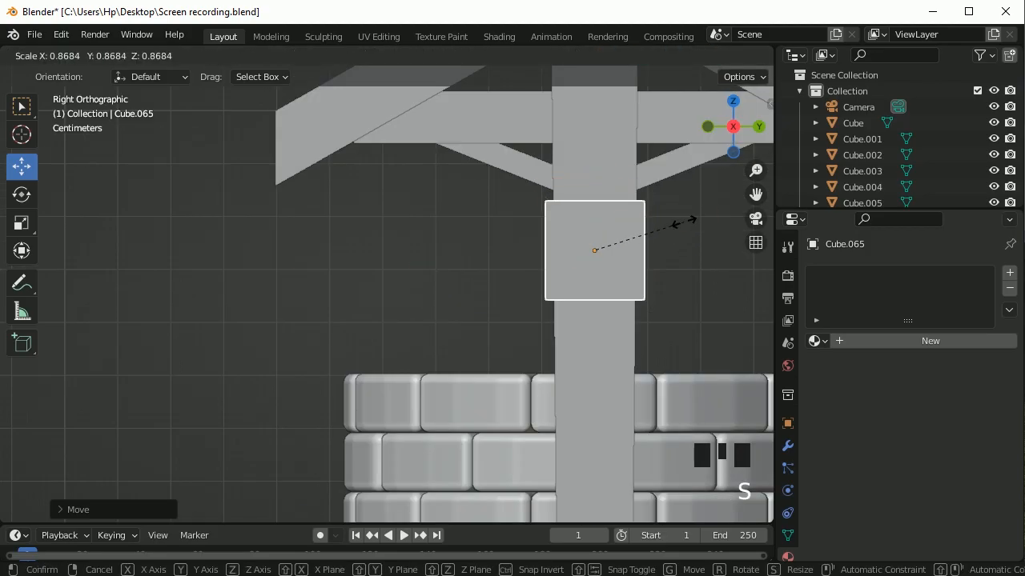
left_click(680, 224)
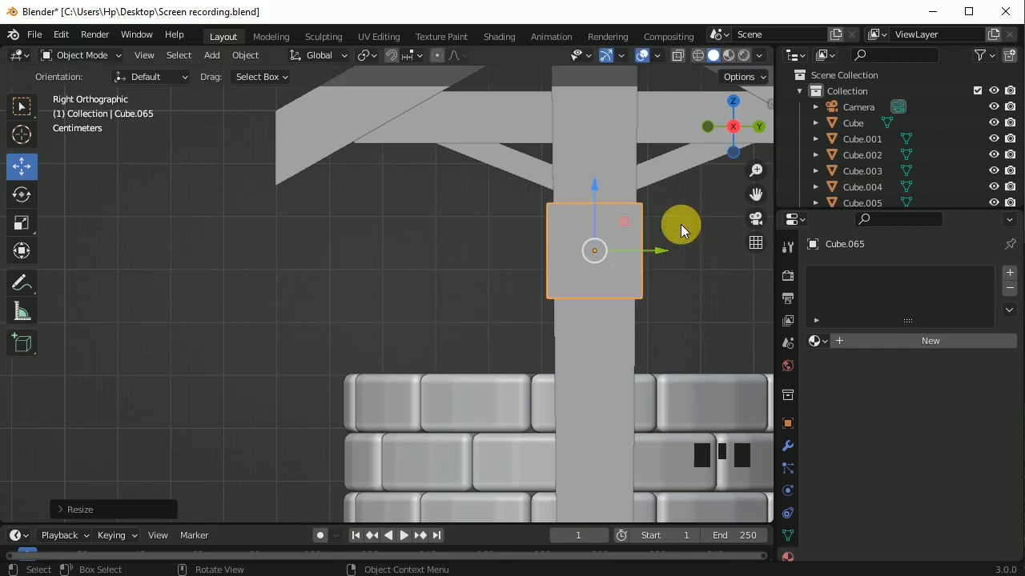
left_click(679, 58)
middle_click_drag(639, 244, 584, 270, "shift")
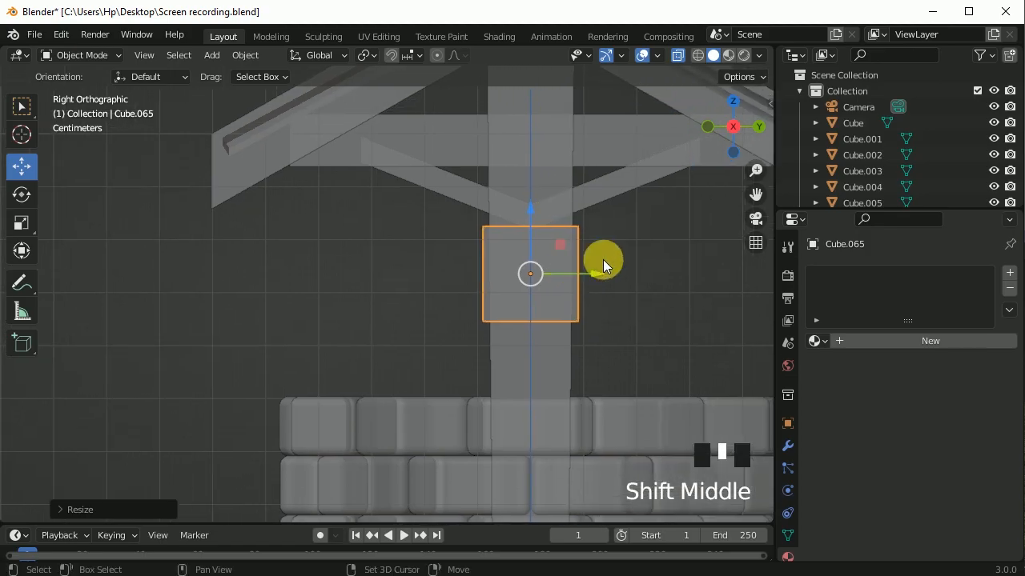
scroll(607, 226, "up", 3)
key("s")
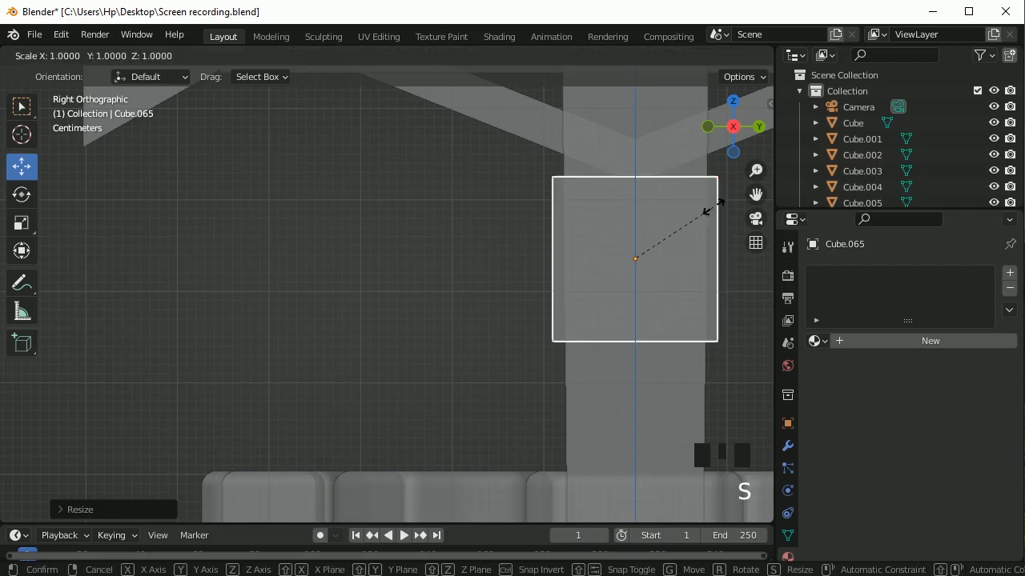
left_click(706, 206)
scroll(707, 207, "up", 1)
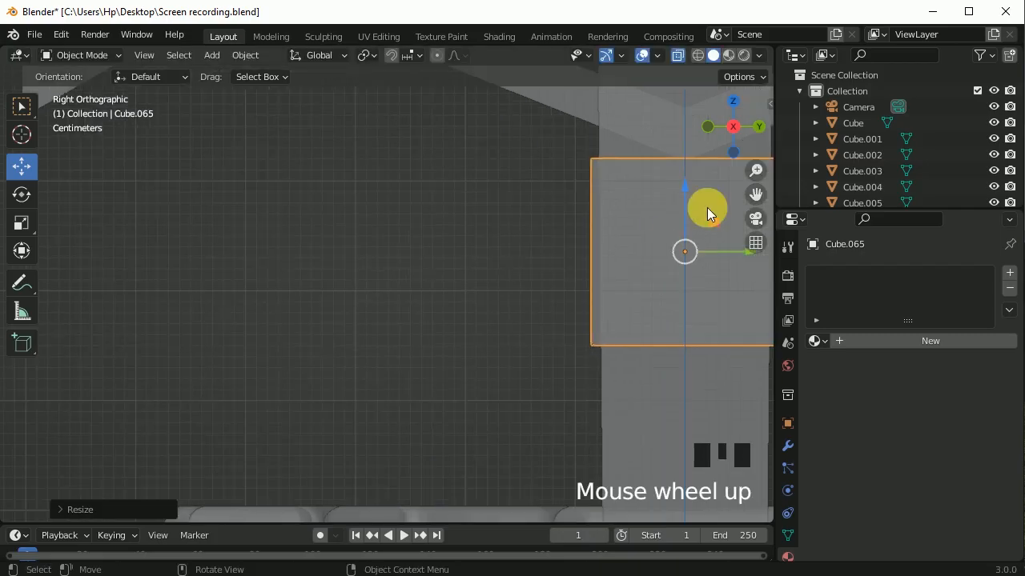
Nudge the cube along X to align it with the post, and turn X-ray display off
key("KP_1")
left_click_drag(601, 256, 597, 256)
key("KP_3")
middle_click_drag(604, 279, 561, 334, "shift")
scroll(386, 324, "down", 3)
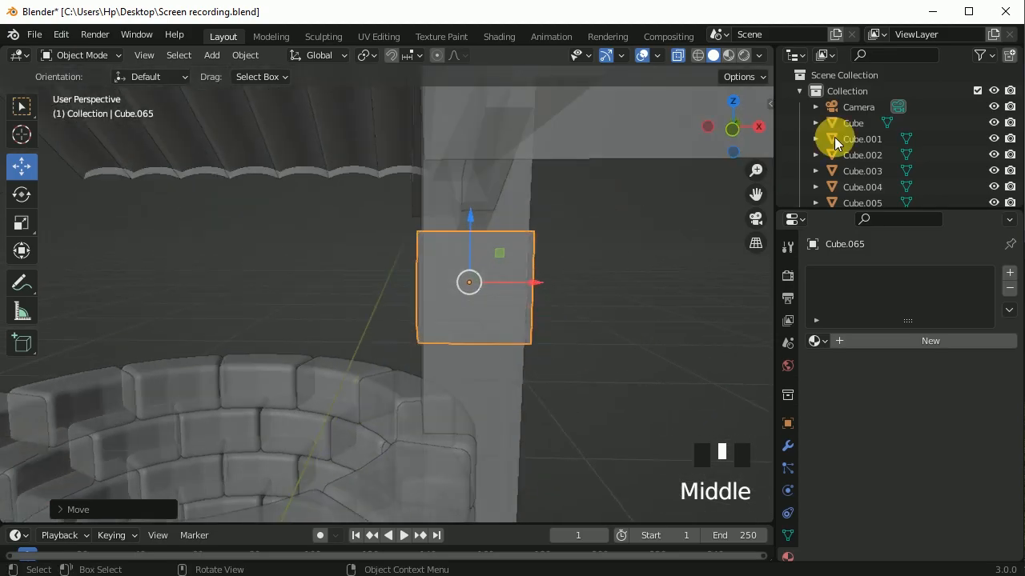
left_click(678, 54)
scroll(414, 285, "down", 3)
mouse_move(477, 333)
middle_mouse_down()
mouse_move(458, 334)
mouse_move(473, 327)
middle_mouse_up()
Add a cylinder, scale it down to a small size and raise it along Z above the well opening
left_click(211, 54)
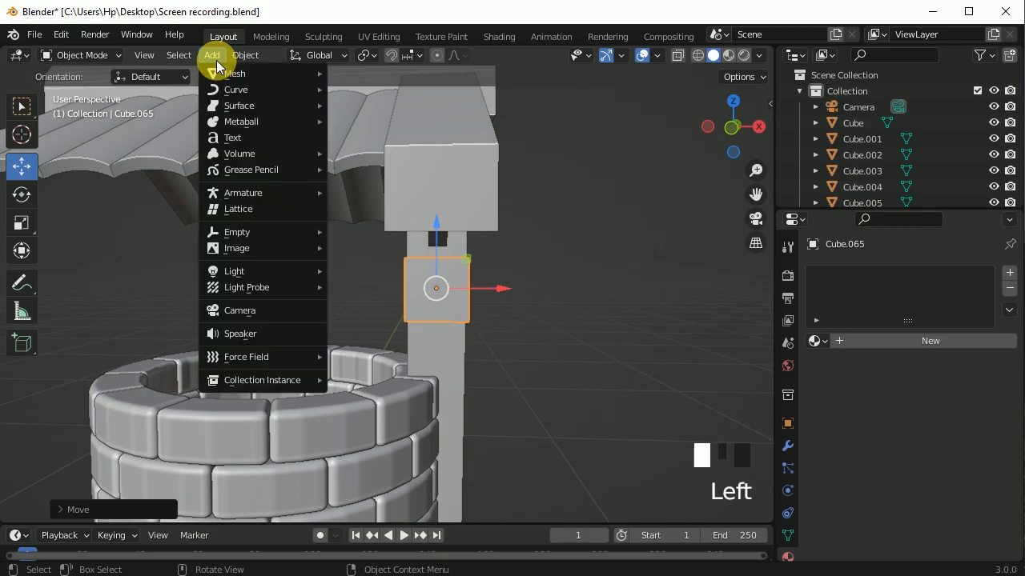
mouse_move(241, 73)
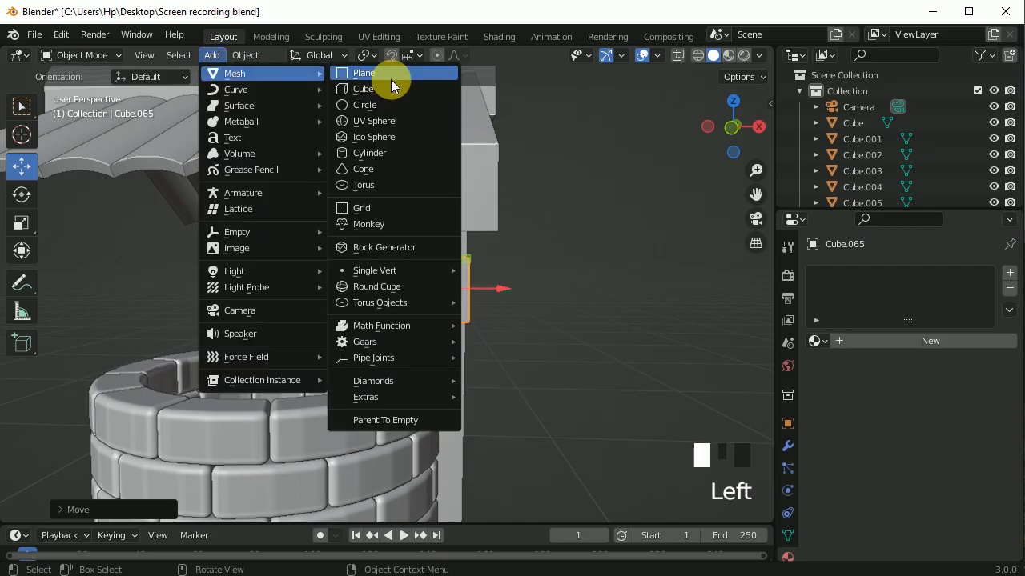
left_click(374, 152)
scroll(590, 217, "down", 6)
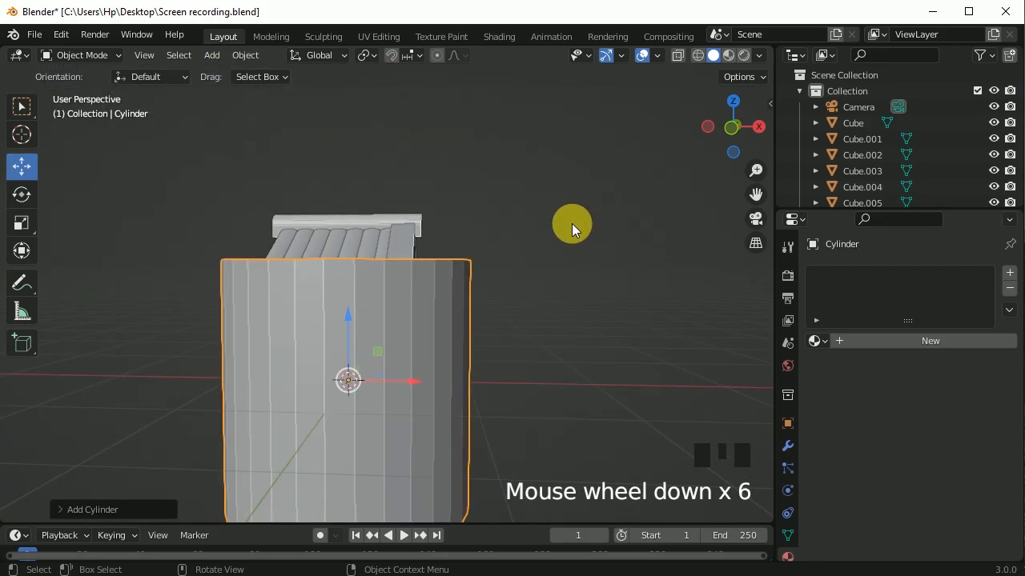
key("s")
left_click(342, 338)
left_click_drag(343, 339, 360, 224)
In front view, raise the cylinder slightly to the block's level and scale it down to about 0.57
key("KP_1")
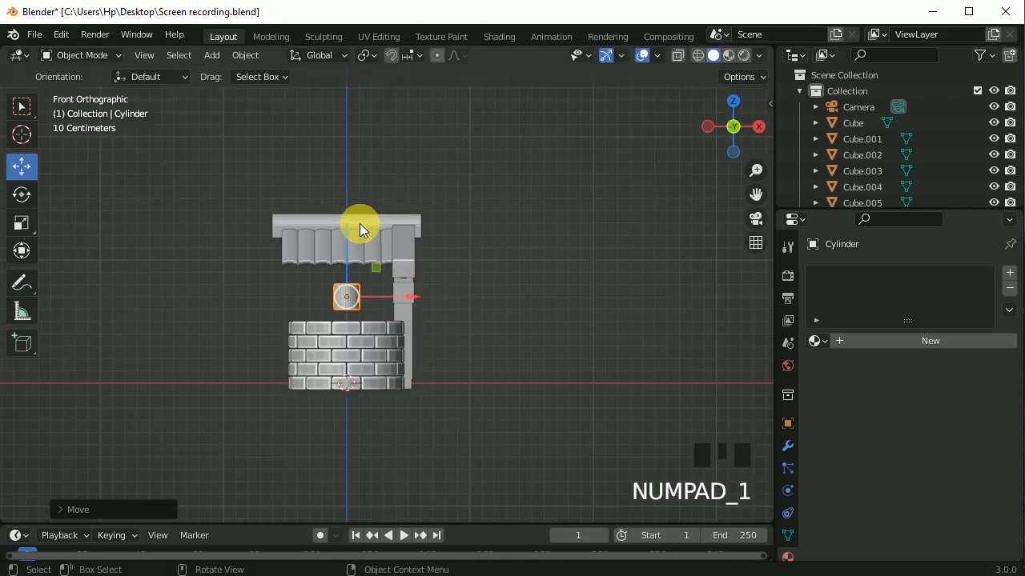
scroll(364, 304, "up", 8)
left_click_drag(216, 252, 220, 230)
key("s")
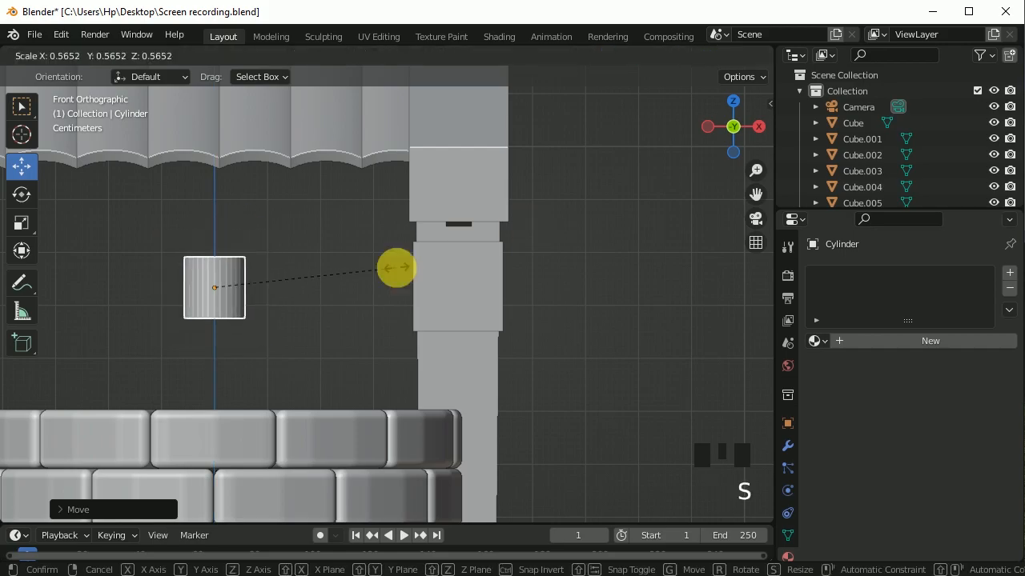
left_click(398, 266)
Rotate the cylinder about Y until it lies horizontally and scale it down to about 0.66
left_click(22, 194)
left_click_drag(263, 256, 251, 352)
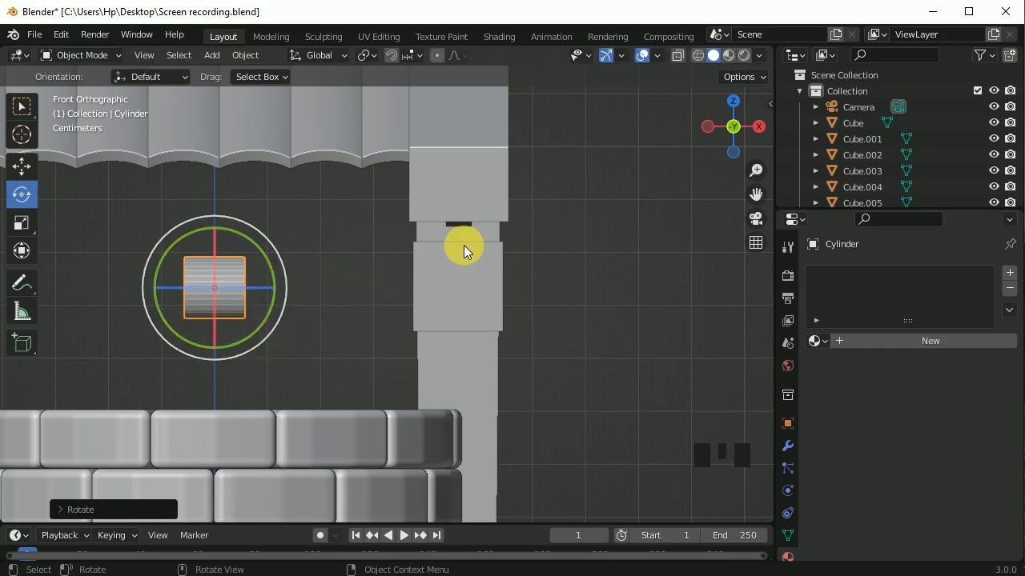
key("s")
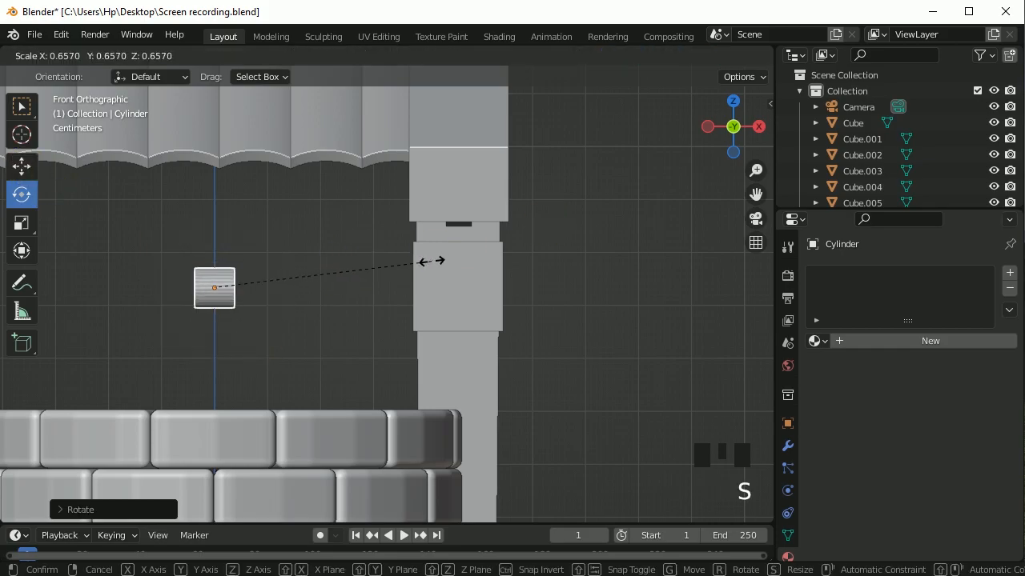
left_click(374, 260)
key("KP_1")
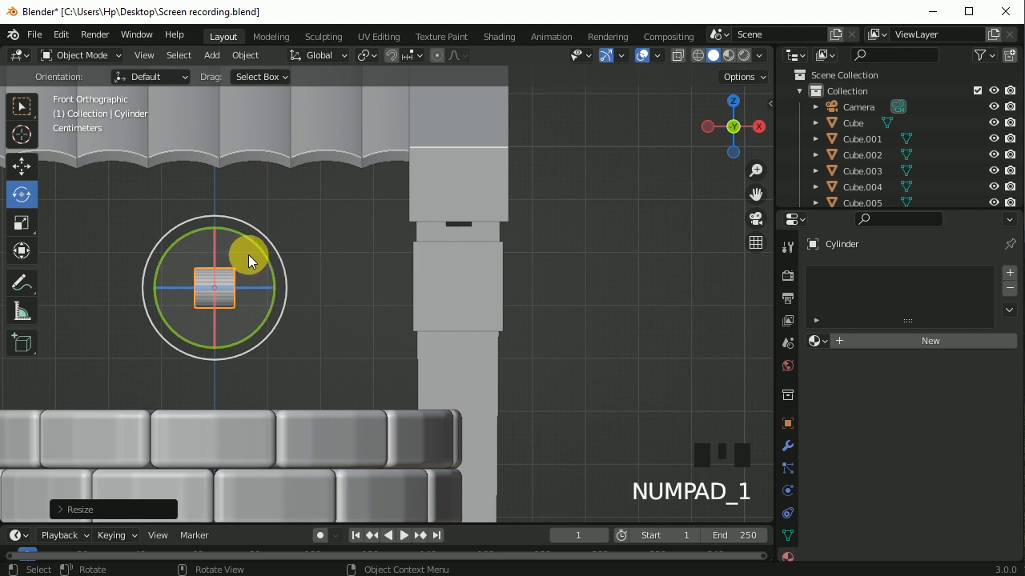
Stretch the cylinder along X into a long axle reaching into the post's block, and scale it slightly thinner
scroll(427, 302, "down", 2)
middle_click_drag(293, 321, 384, 304, "shift")
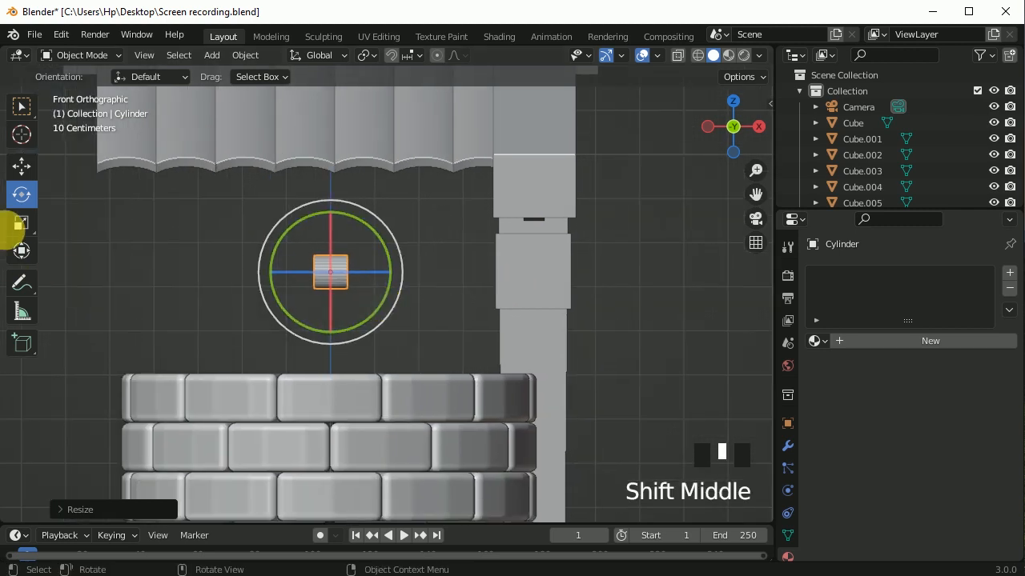
left_click(22, 222)
left_click_drag(396, 274, 420, 318)
key("s")
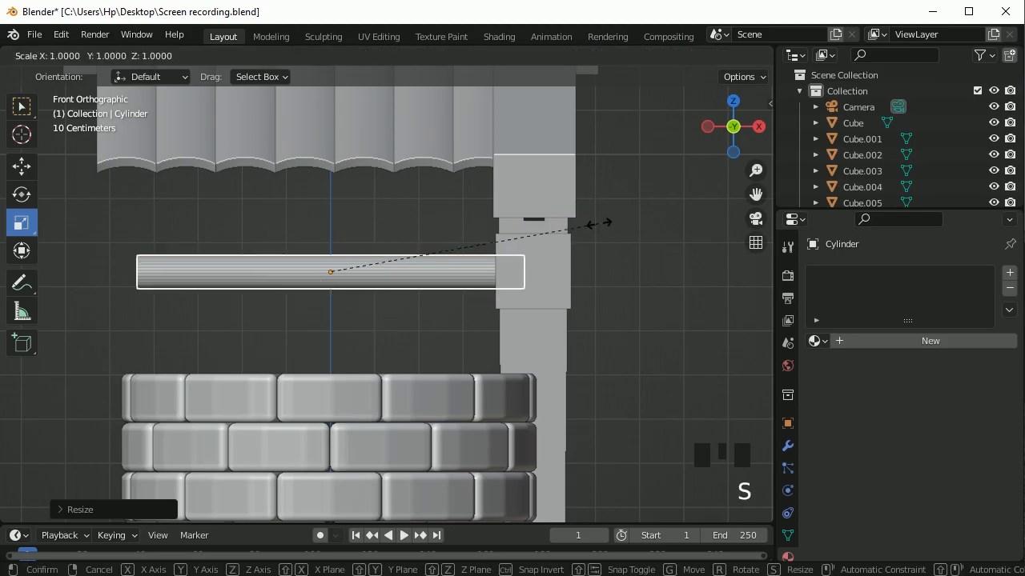
left_click(540, 269)
left_click_drag(393, 272, 412, 276)
Move the axle up slightly along Z in front view
middle_click_drag(615, 326, 632, 344)
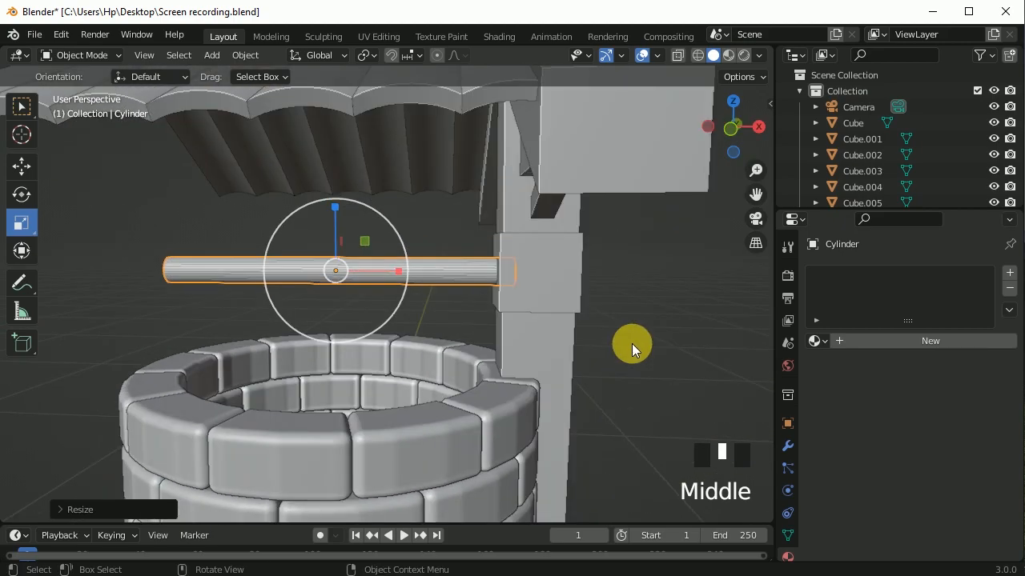
key("KP_1")
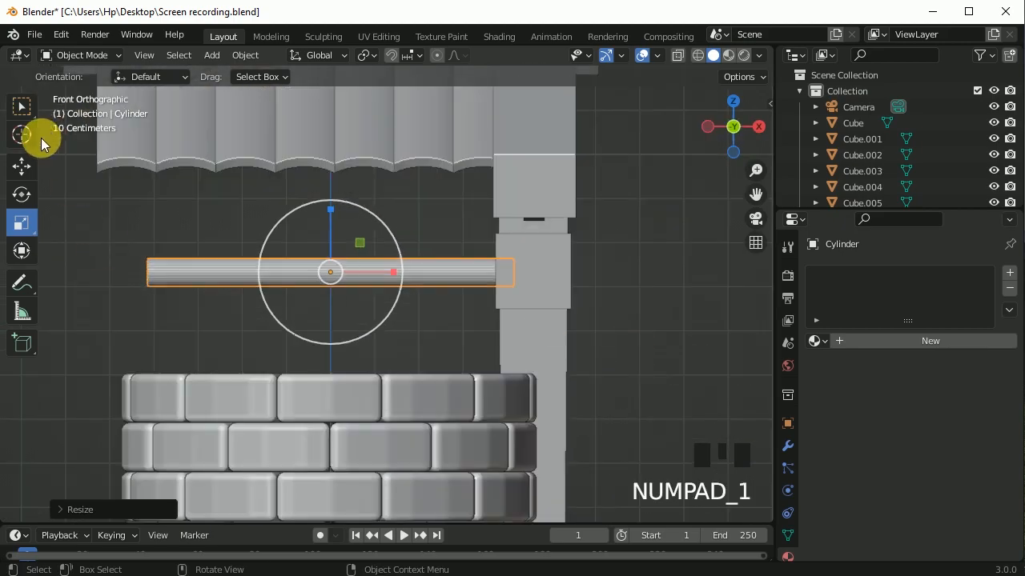
left_click_drag(329, 207, 335, 203)
Select the block on the post and reduce its height along Z
left_click(558, 295)
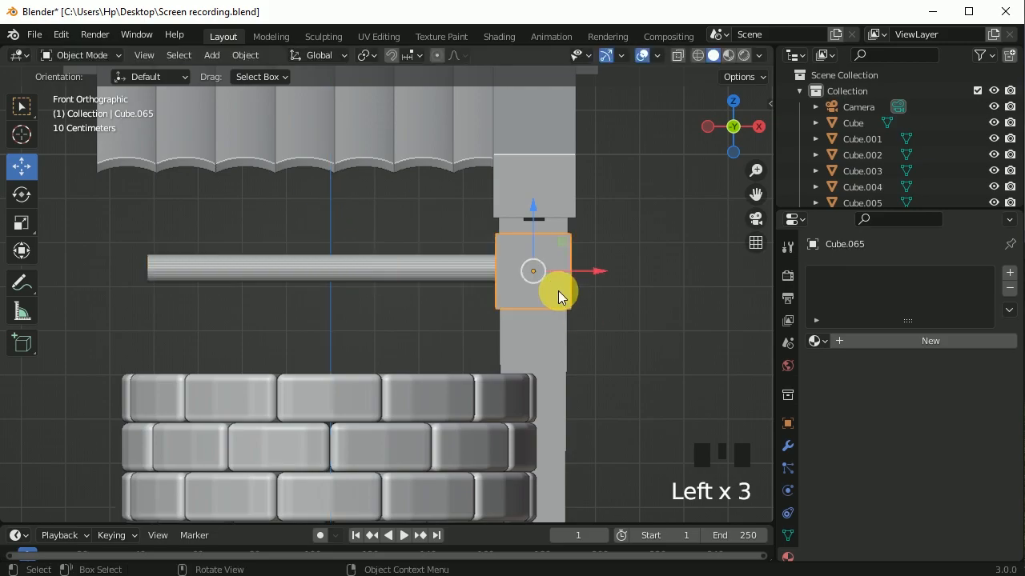
left_click(14, 228)
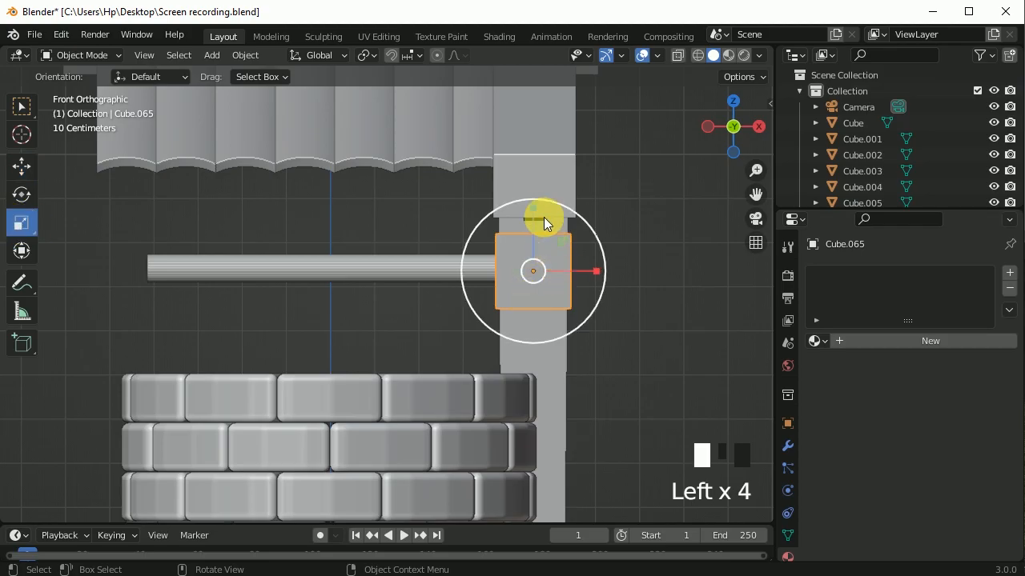
mouse_move(534, 210)
left_mouse_down()
mouse_move(537, 229)
mouse_move(528, 206)
left_mouse_up()
left_click(21, 165)
key("ctrl+z")
Select the post together with its block and hide both to expose the axle's end
left_click(608, 258)
left_click_drag(614, 262, 555, 328)
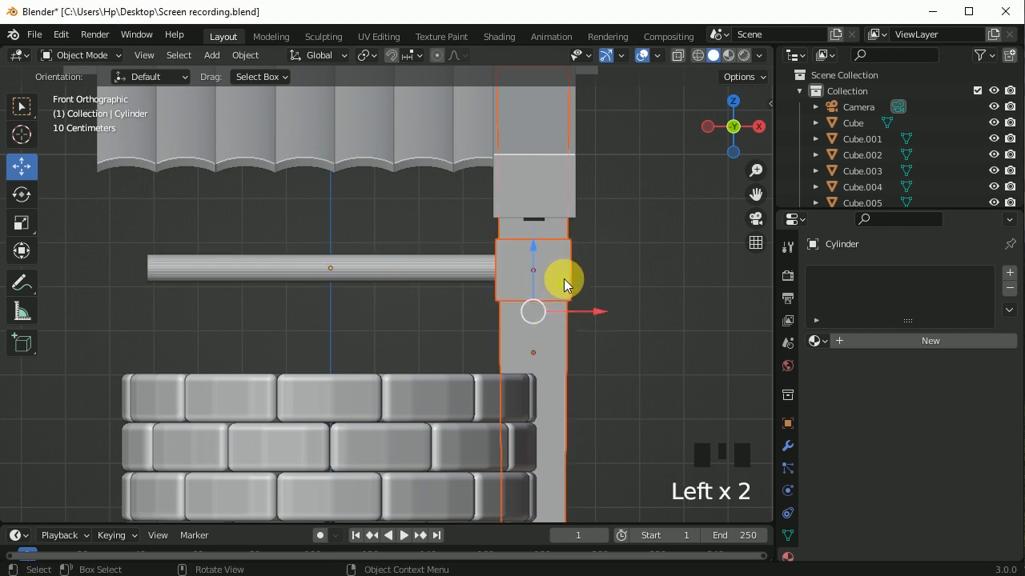
key("h")
Enter Edit Mode on the axle and select the end face on the post side in face selection
left_click(511, 267)
middle_click_drag(566, 286, 435, 312)
left_click(48, 54)
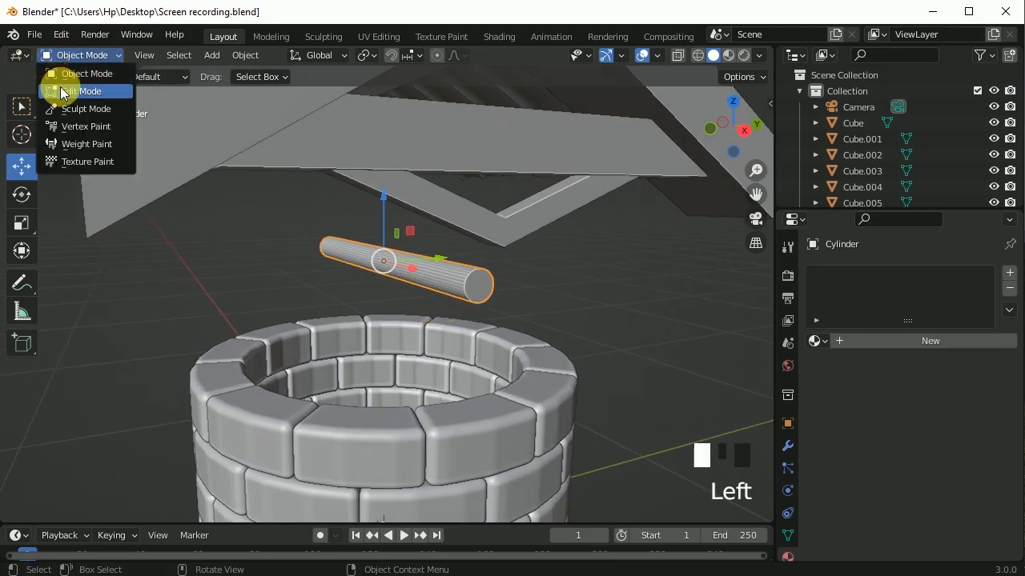
left_click(42, 87)
left_click(166, 55)
left_click(485, 280)
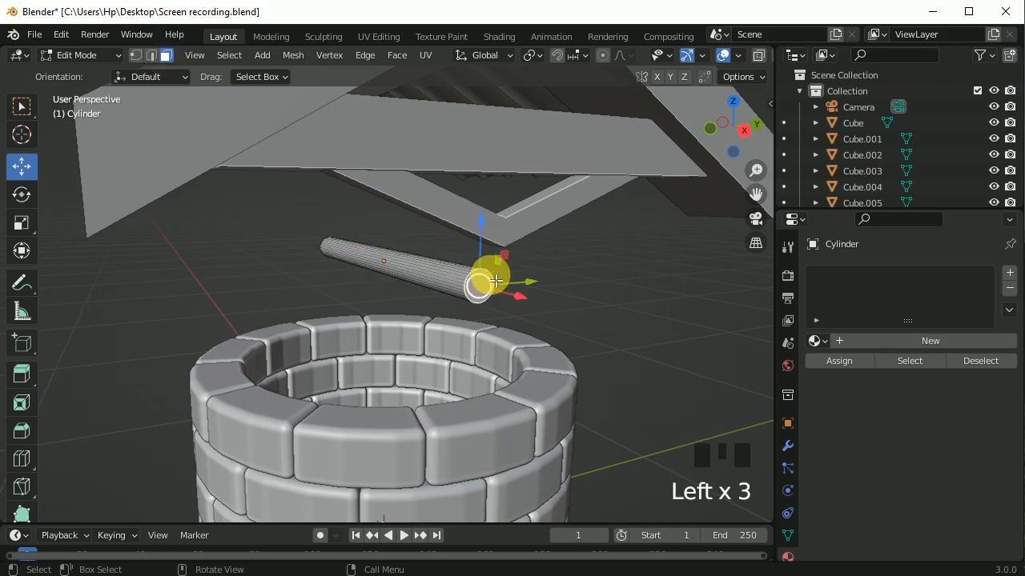
Inset the axle's end face to form a smaller concentric circle
scroll(532, 300, "up", 3)
middle_click_drag(631, 293, 557, 325, "shift")
scroll(557, 324, "up", 2, "shift")
key("i")
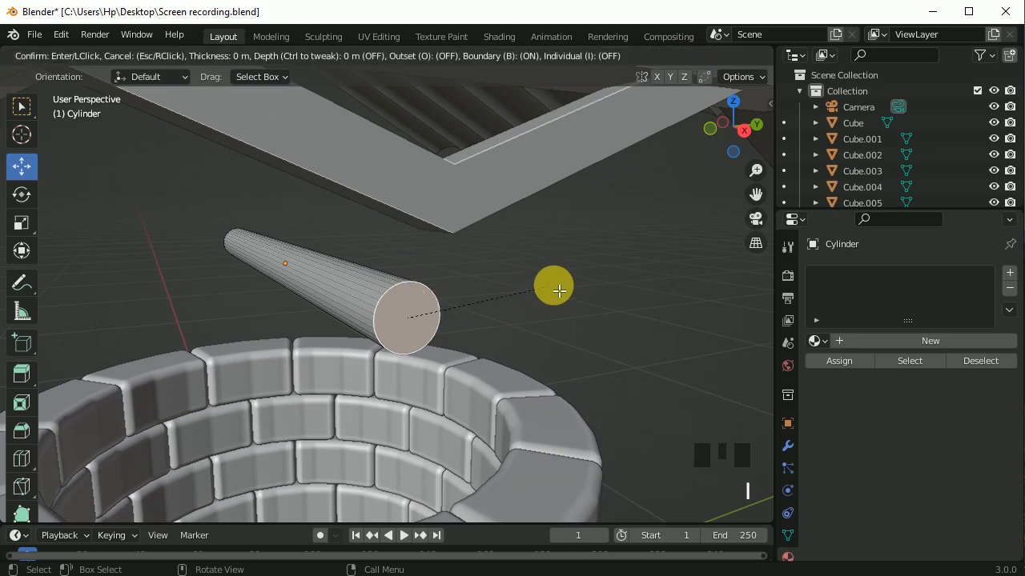
left_click(452, 319)
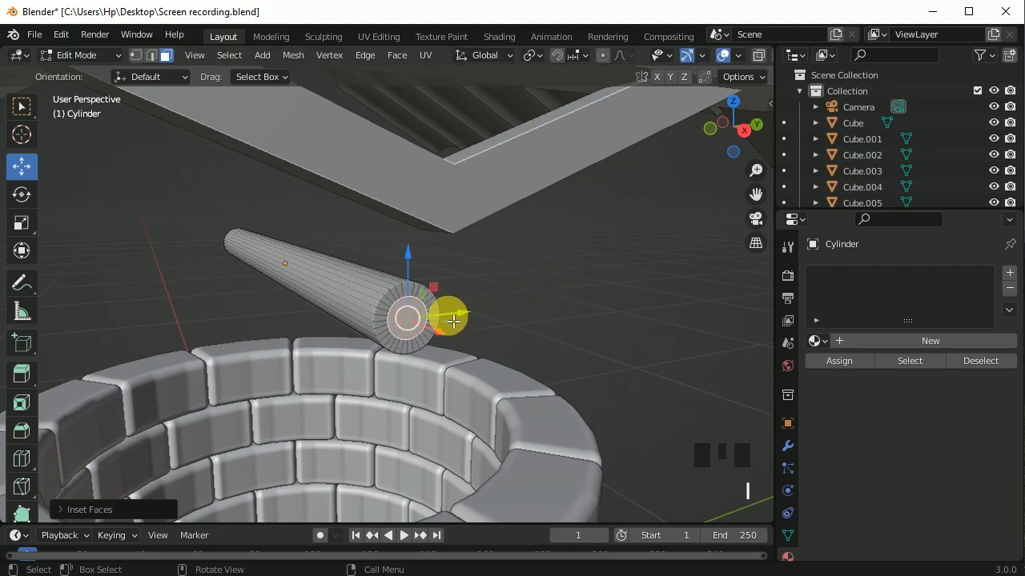
Extrude the inset face outward along the axle into a thinner shaft and return to Object Mode
middle_click_drag(302, 313, 475, 352)
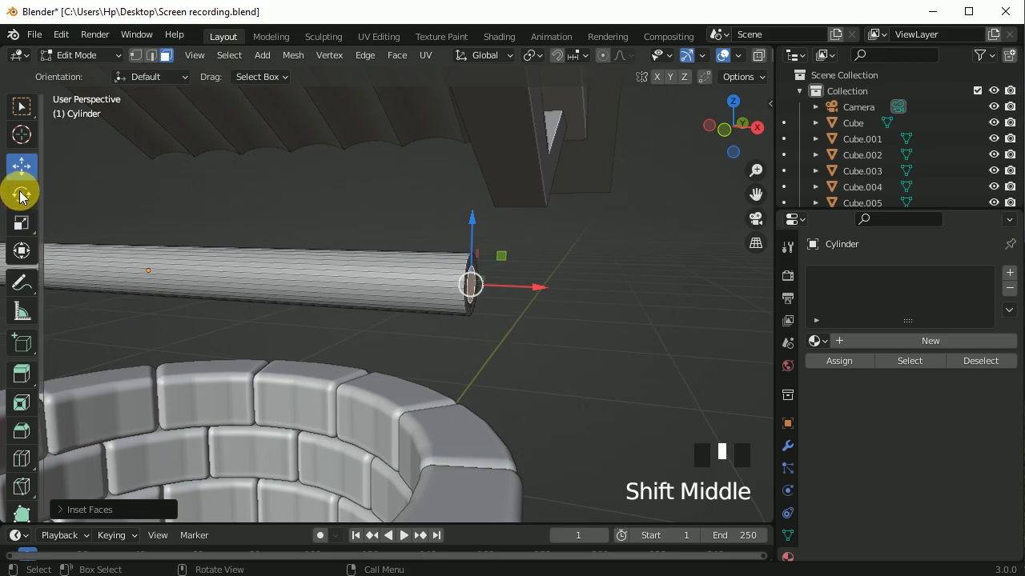
key("e")
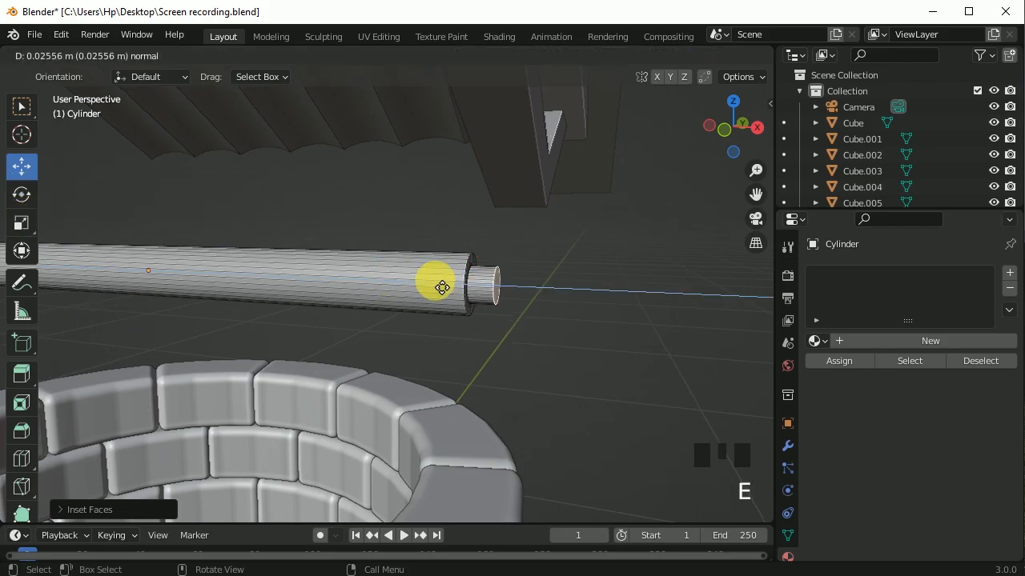
left_click(529, 295)
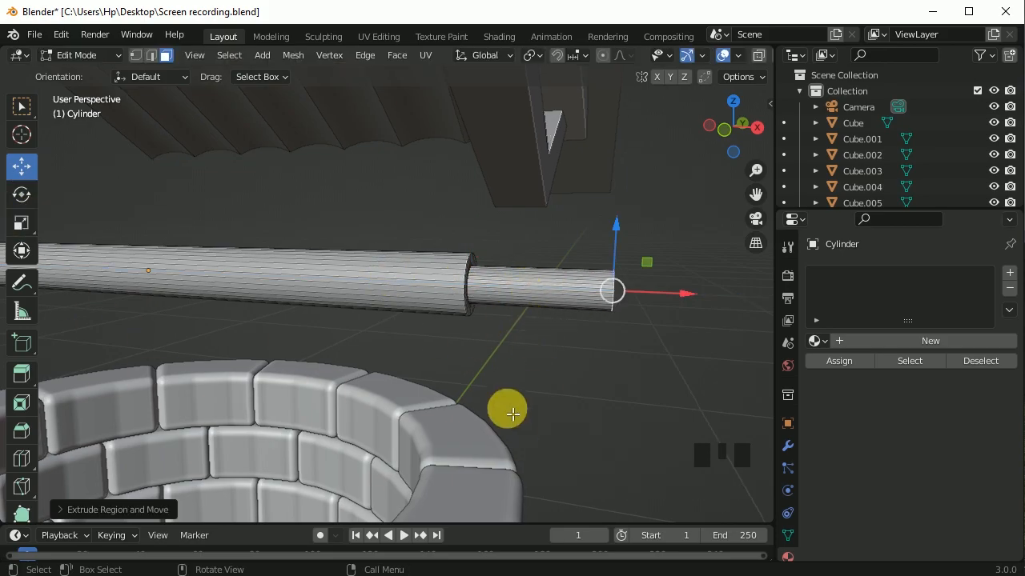
left_click(80, 55)
left_click(88, 74)
Unhide the post and its block, and clear the selection
middle_click_drag(206, 269, 297, 368)
middle_click_drag(445, 394, 400, 327, "shift")
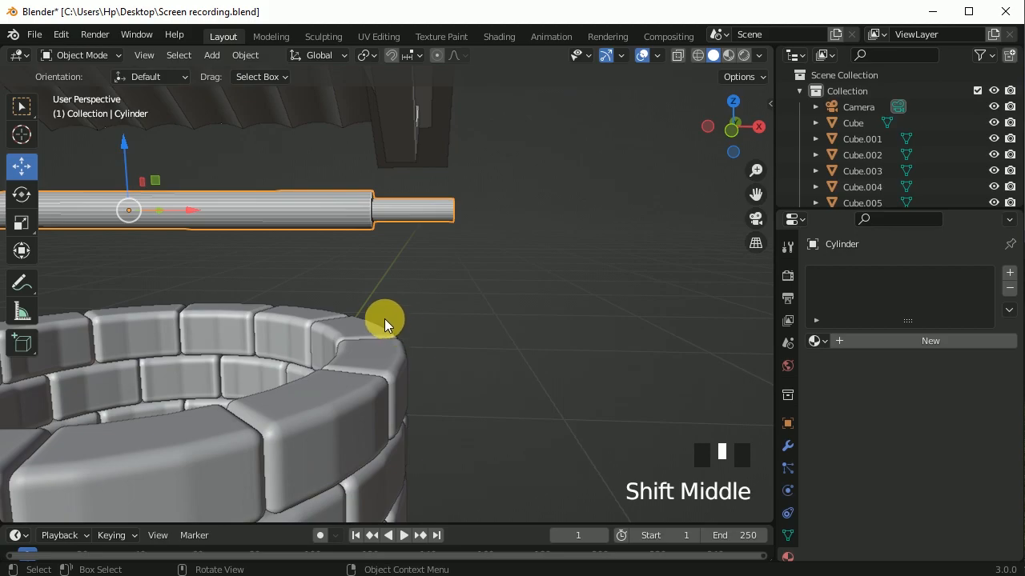
key("alt+h")
left_click(467, 277)
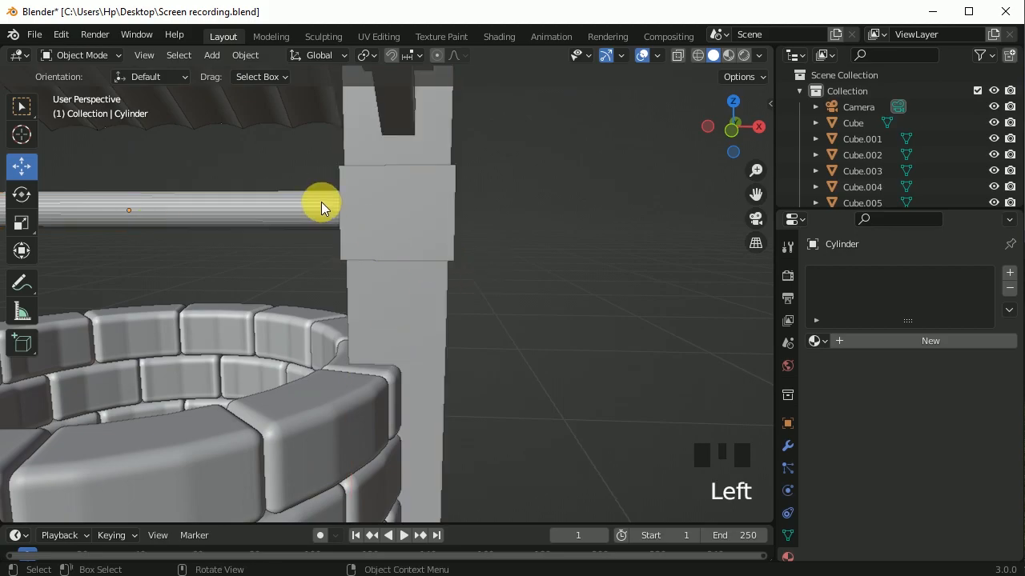
Move the thin shaft's end face outward along X in Edit Mode until it protrudes past the block, and return to Object Mode
left_click(321, 202)
key("Tab")
left_click_drag(517, 213, 552, 228)
middle_click_drag(590, 277, 536, 270, "shift")
left_click(78, 54)
left_click(87, 73)
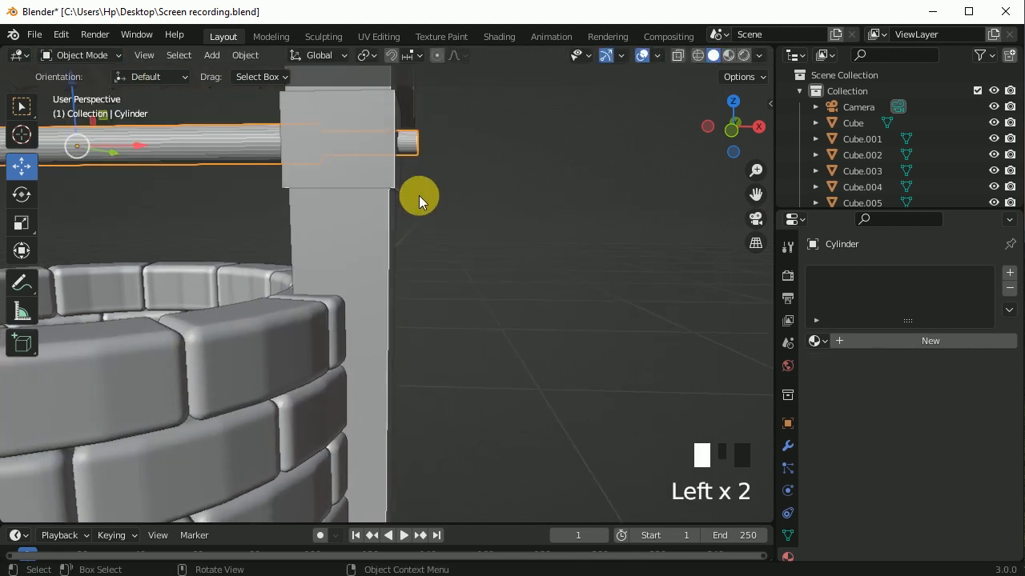
Examine the shaft end beside the post from several angles and in front view
scroll(424, 216, "down", 3)
mouse_move(431, 230)
middle_mouse_down()
mouse_move(359, 286)
mouse_move(447, 276)
mouse_move(434, 247)
middle_mouse_up()
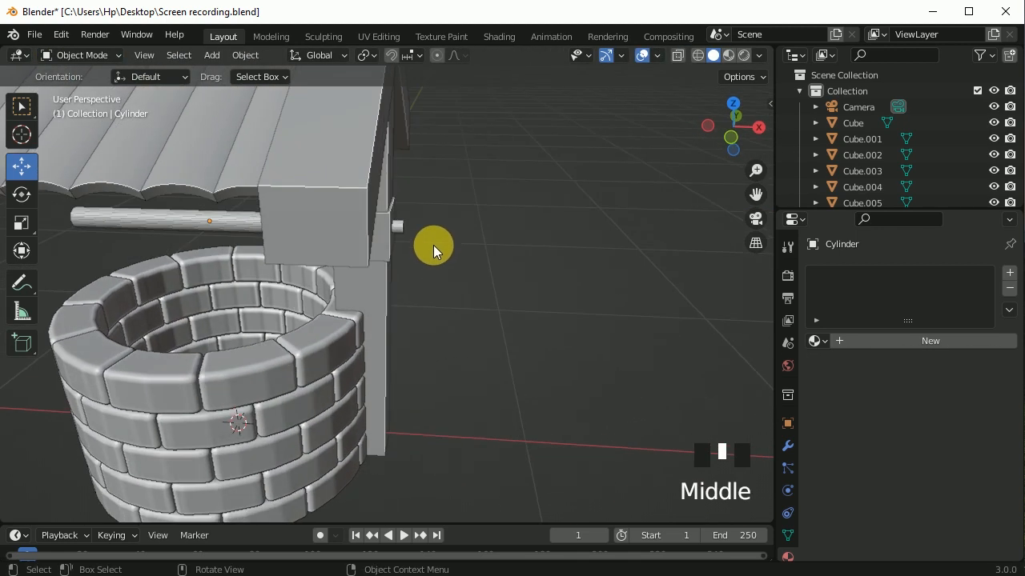
scroll(439, 270, "up", 2)
middle_click_drag(455, 354, 475, 281, "shift")
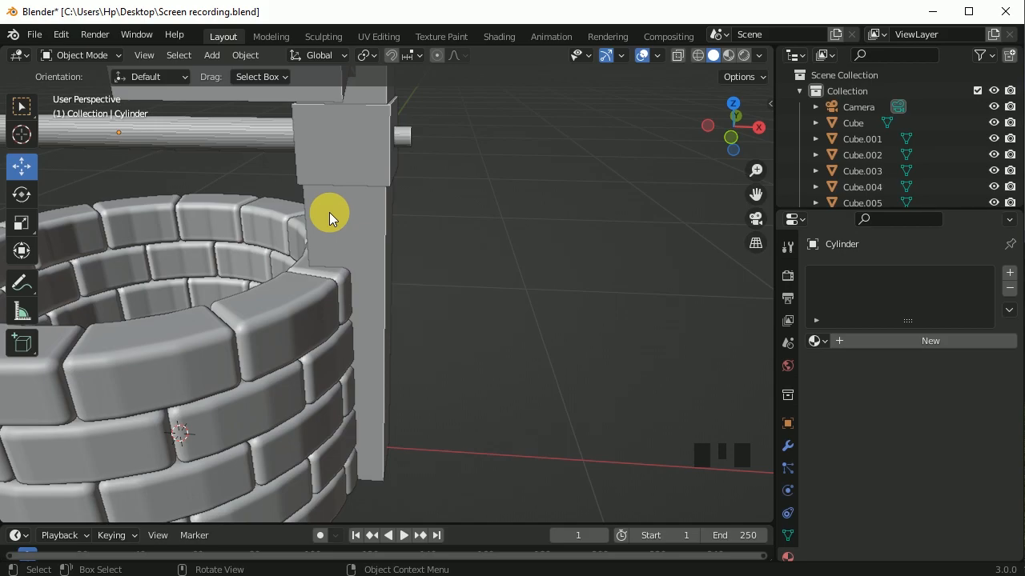
key("KP_1")
scroll(436, 272, "down", 2)
middle_click_drag(481, 216, 445, 302, "shift")
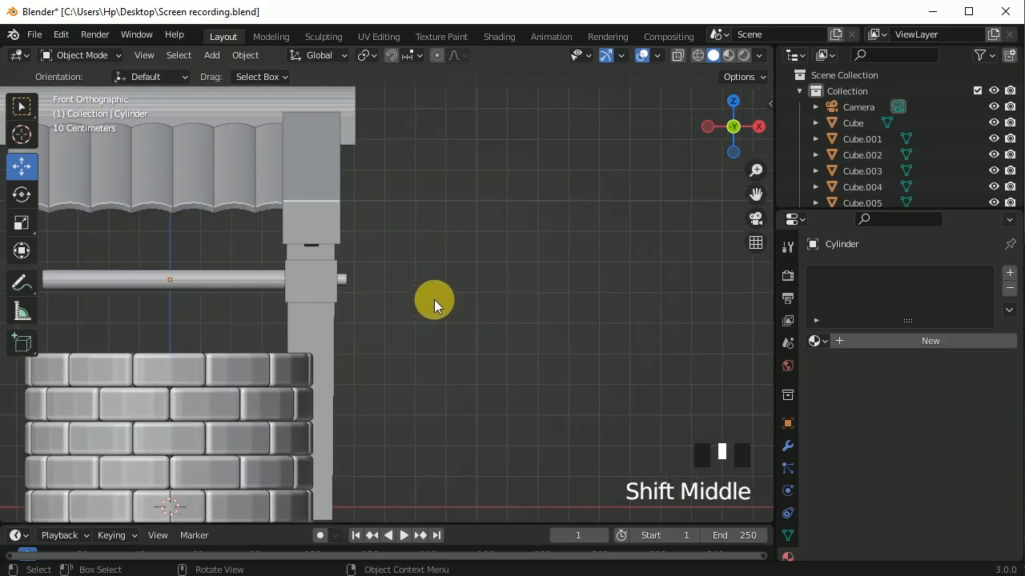
scroll(346, 279, "up", 3)
Add a cube and scale it down to roughly a tenth of its size
left_click(214, 58)
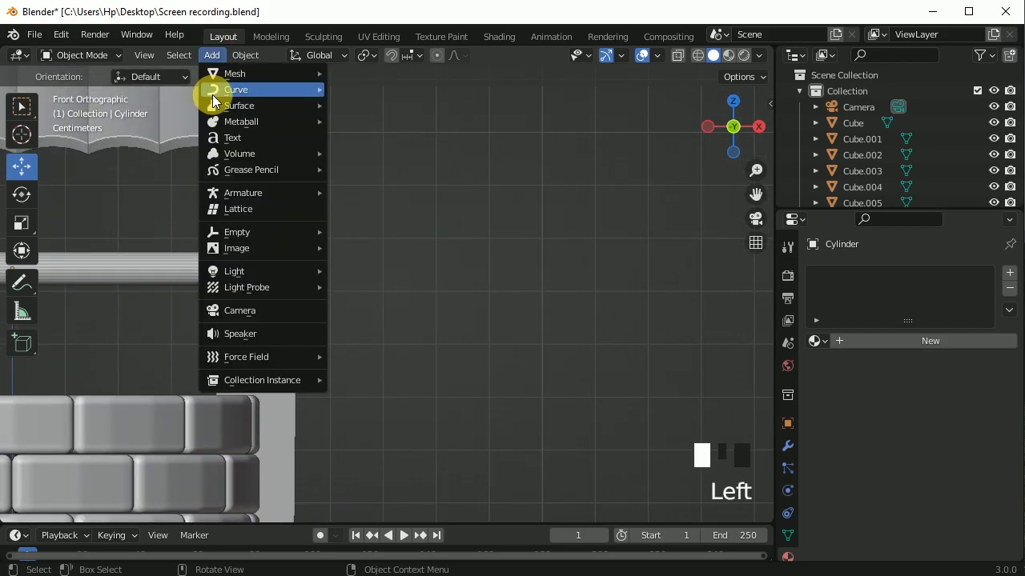
mouse_move(231, 74)
left_click(356, 88)
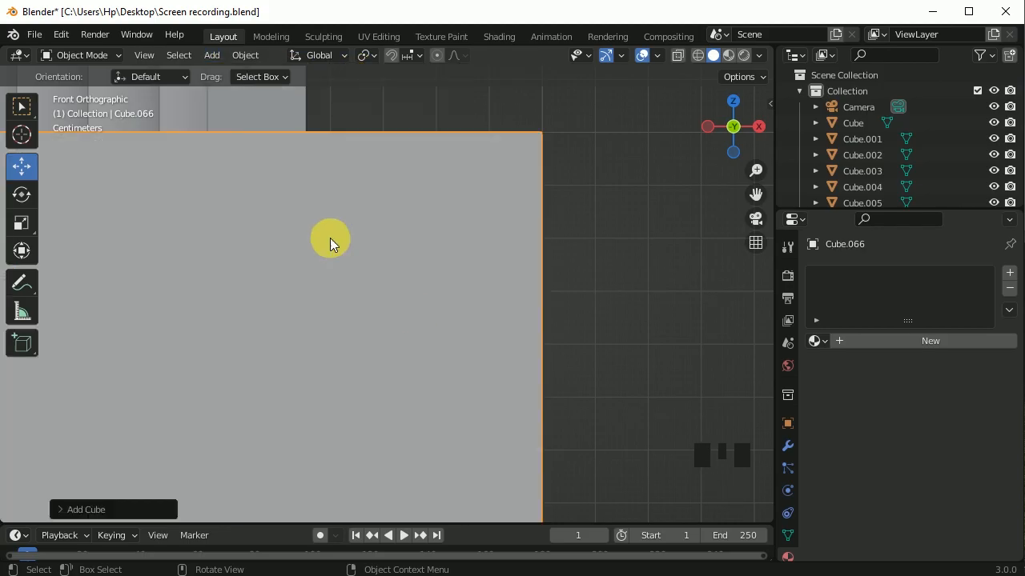
scroll(425, 242, "down", 6)
key("s")
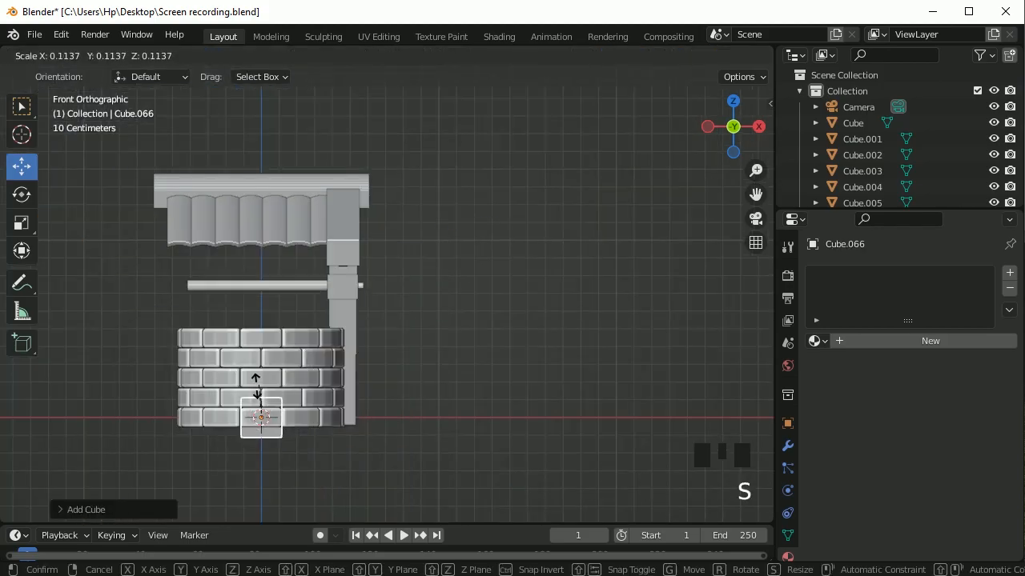
left_click(256, 393)
Move the small cube up along Z and across along X to the protruding shaft end beside the post
left_click_drag(266, 357, 301, 207)
left_click_drag(318, 285, 439, 293)
scroll(393, 297, "up", 9)
Scale the cube down along X into a thin plate and narrow it along Y in right view
left_click(21, 222)
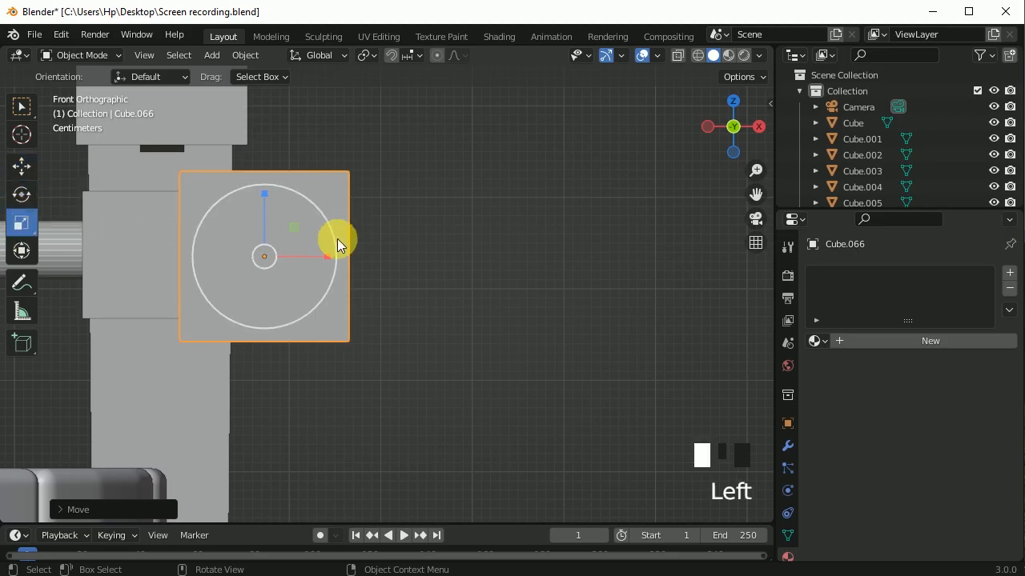
left_click_drag(327, 256, 282, 237)
key("KP_3")
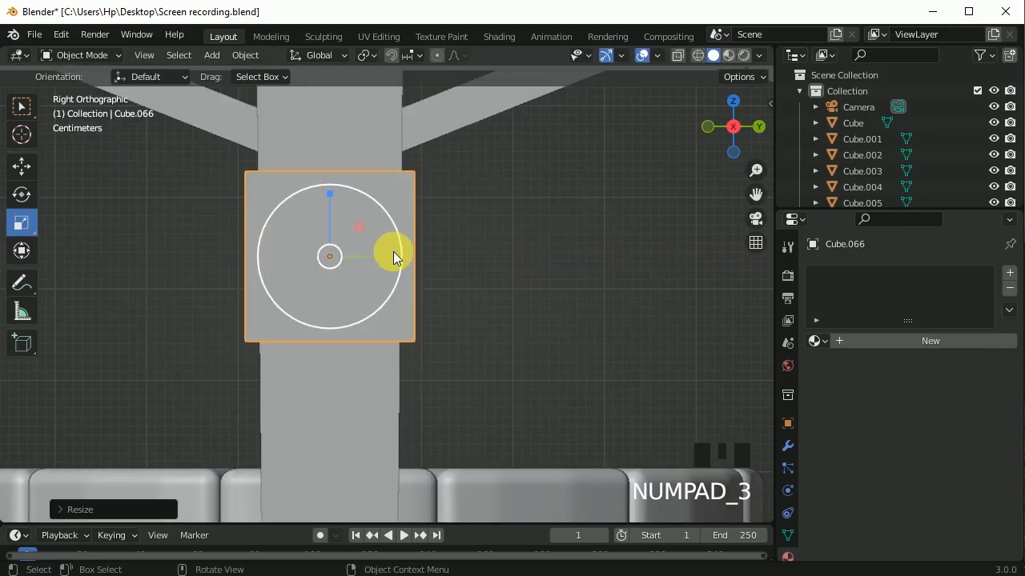
left_click_drag(387, 258, 361, 246)
Lower the plate along Z so its upper part meets the shaft end, and shift it slightly along X toward the post
left_click(13, 172)
left_click_drag(329, 204, 329, 229)
middle_click_drag(329, 229, 489, 251)
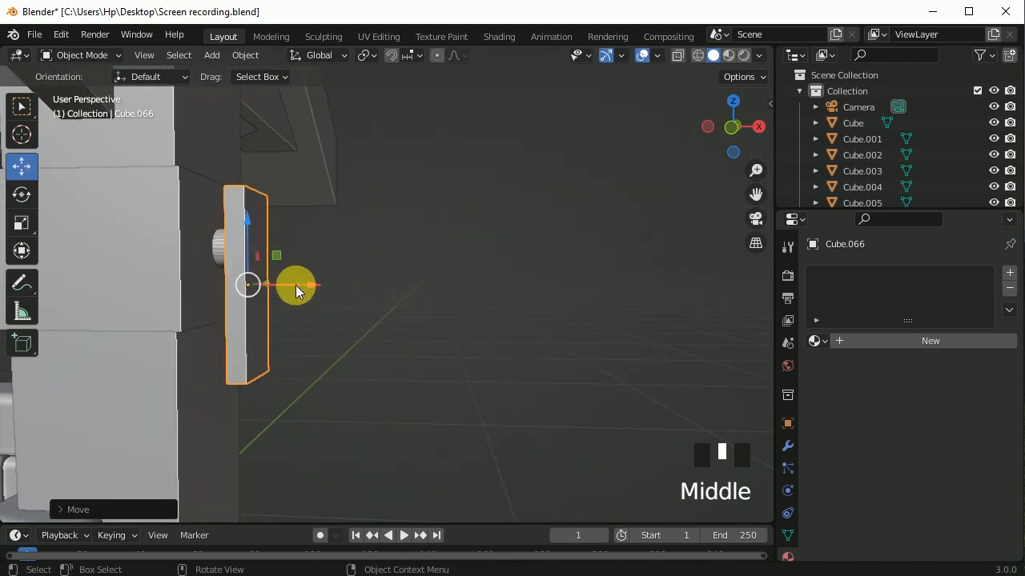
left_click_drag(304, 285, 305, 291)
mouse_move(241, 214)
left_mouse_down()
mouse_move(252, 255)
mouse_move(228, 222)
left_mouse_up()
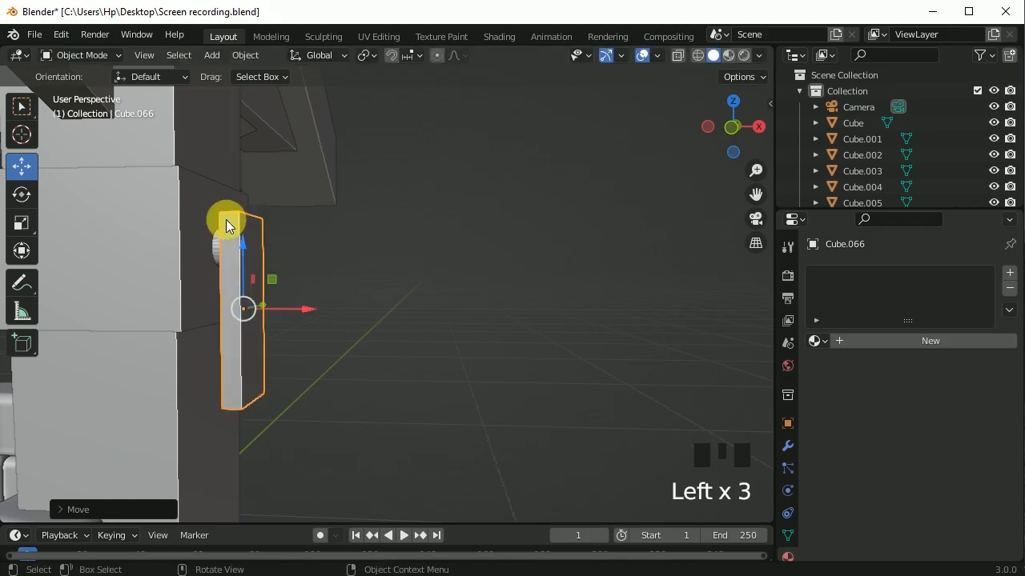
Extend the axle's end face outward along X so the shaft passes through the crank plate
key("KP_1")
scroll(242, 227, "up", 2)
scroll(184, 221, "up", 2)
left_click(95, 194)
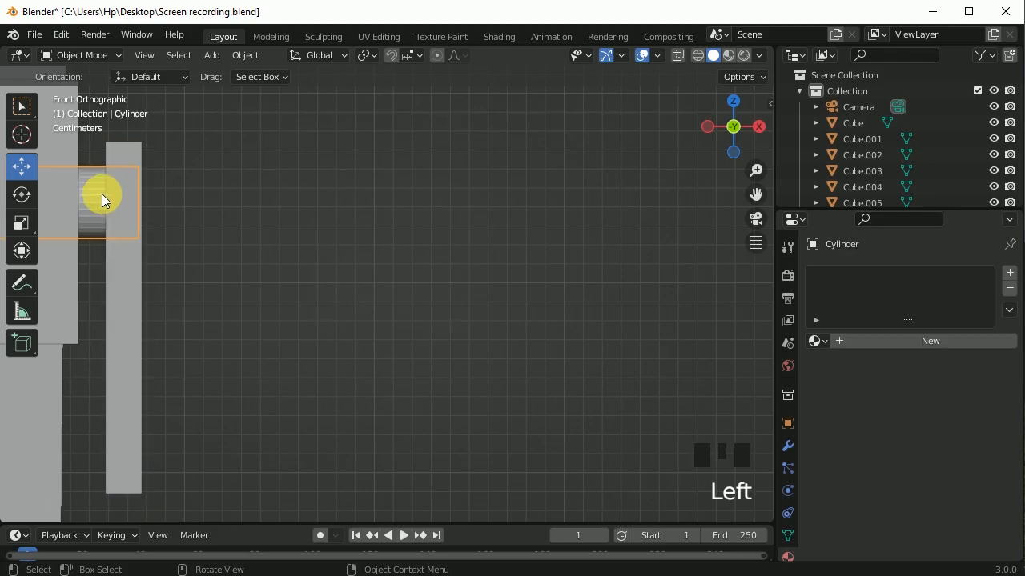
key("Tab")
mouse_move(164, 201)
left_mouse_down()
mouse_move(264, 211)
mouse_move(166, 210)
left_mouse_up()
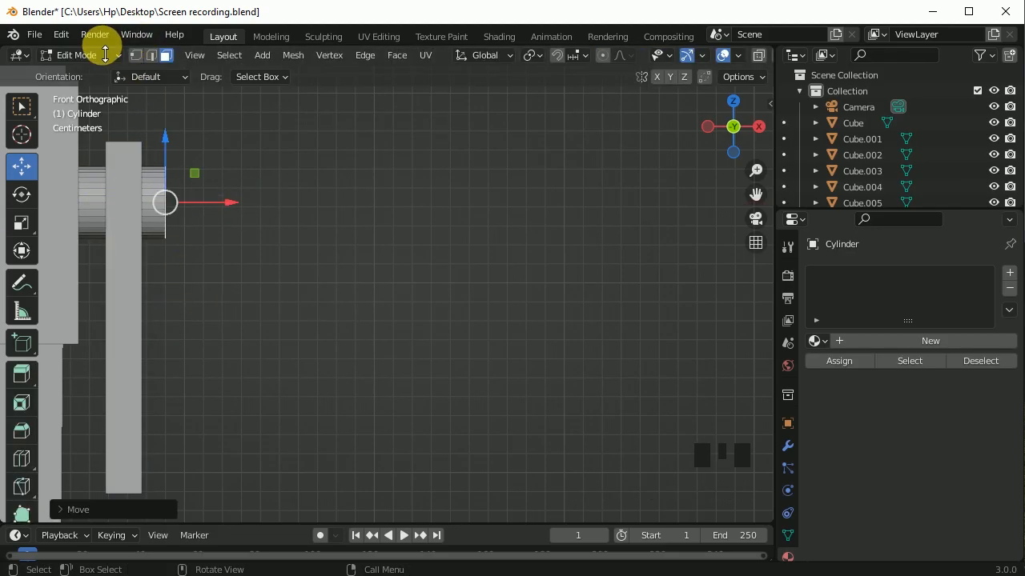
Scale down the bottom face of the crank plate so the plate tapers toward its lower end
left_click(102, 55)
left_click(82, 74)
left_click(136, 319)
middle_click_drag(264, 377, 235, 354, "shift")
key("Tab")
left_click(165, 52)
left_click(235, 354)
middle_click_drag(309, 283, 309, 389)
key("s")
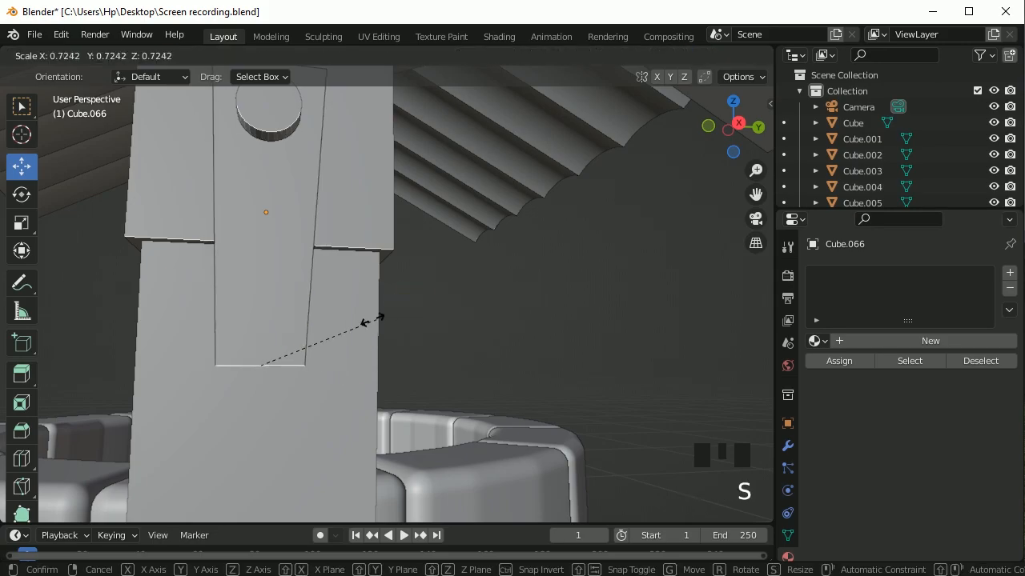
left_click(341, 323)
Add a cylinder to the crank plate's mesh and scale it down
middle_click_drag(225, 388, 252, 366)
scroll(270, 304, "down", 3)
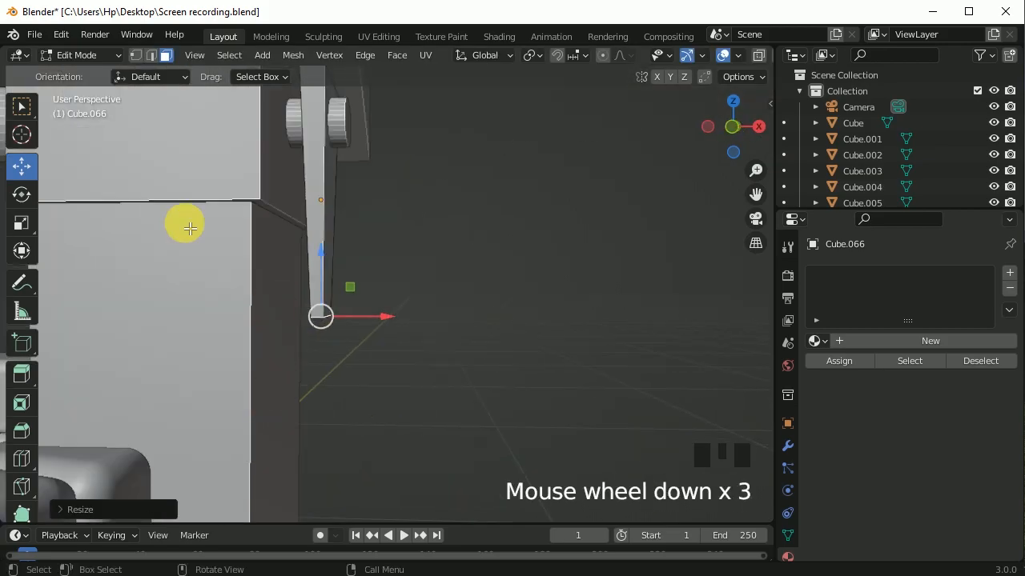
left_click(79, 55)
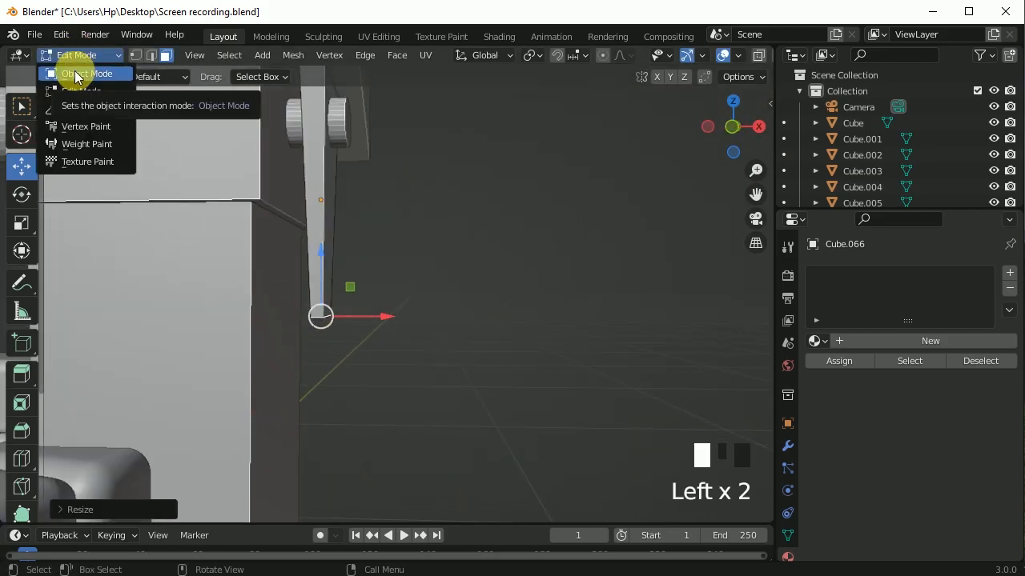
left_click(76, 60)
left_click(265, 57)
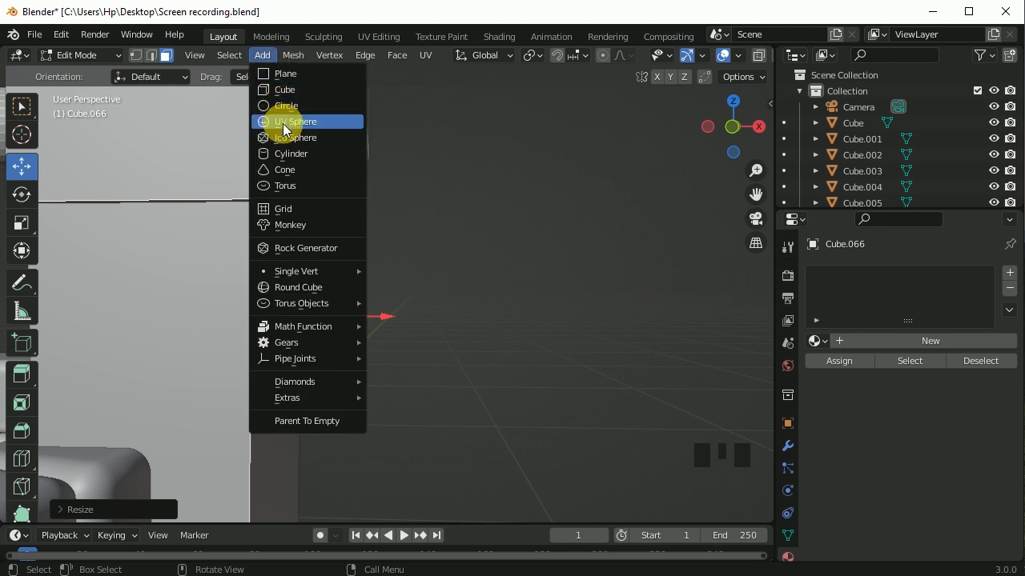
left_click(284, 153)
scroll(327, 327, "down", 6)
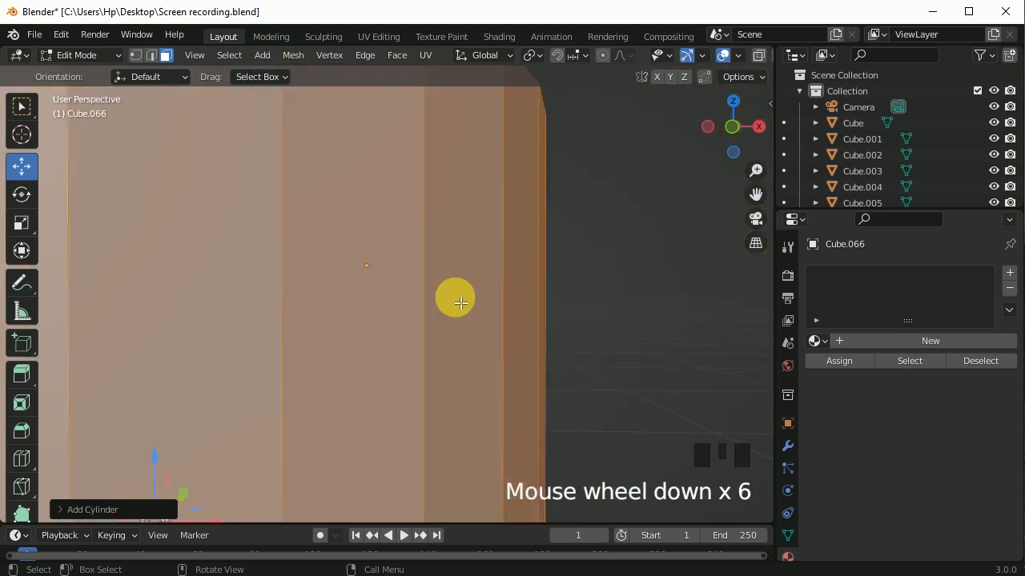
key("s")
left_click(200, 453)
Raise the cylinder along Z, shrink it further and move it across beside the crank plate
left_click_drag(152, 464, 191, 170)
key("s")
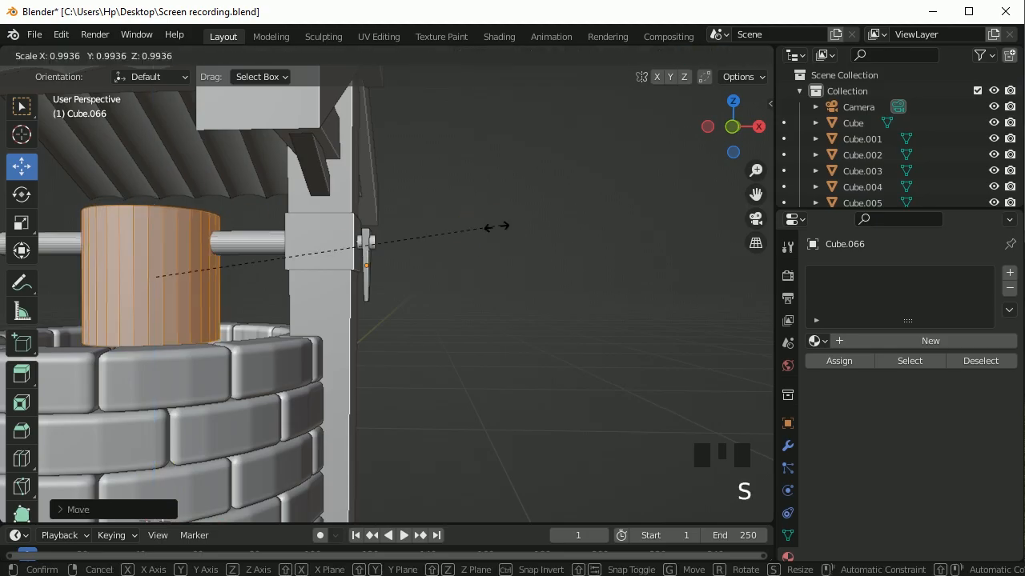
left_click(200, 287)
left_click_drag(201, 279, 441, 329)
Rotate the cylinder about Y until it lies along X, and lower it to the crank plate's lower end
scroll(432, 320, "up", 9)
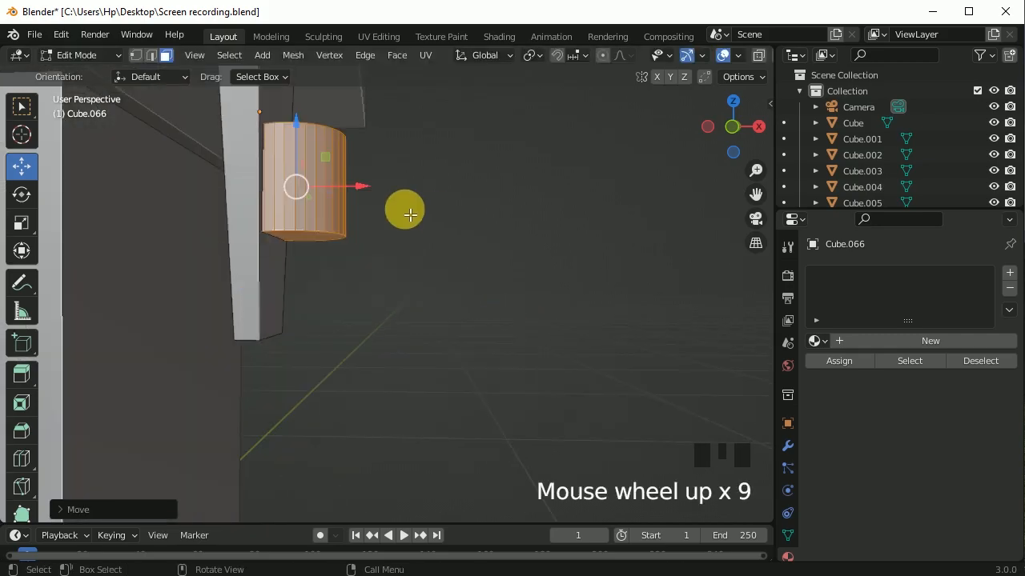
left_click(22, 194)
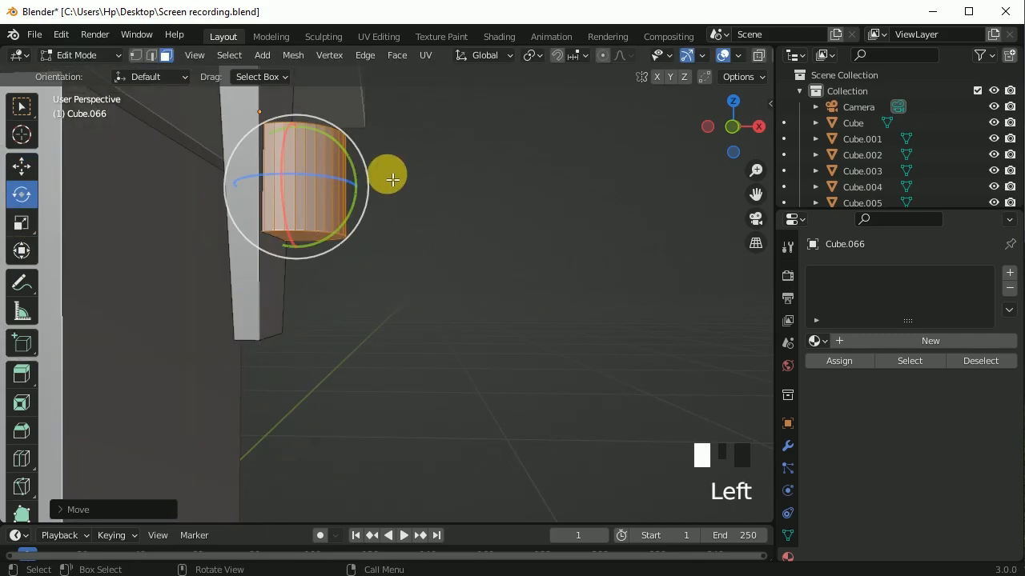
left_click_drag(350, 160, 336, 256)
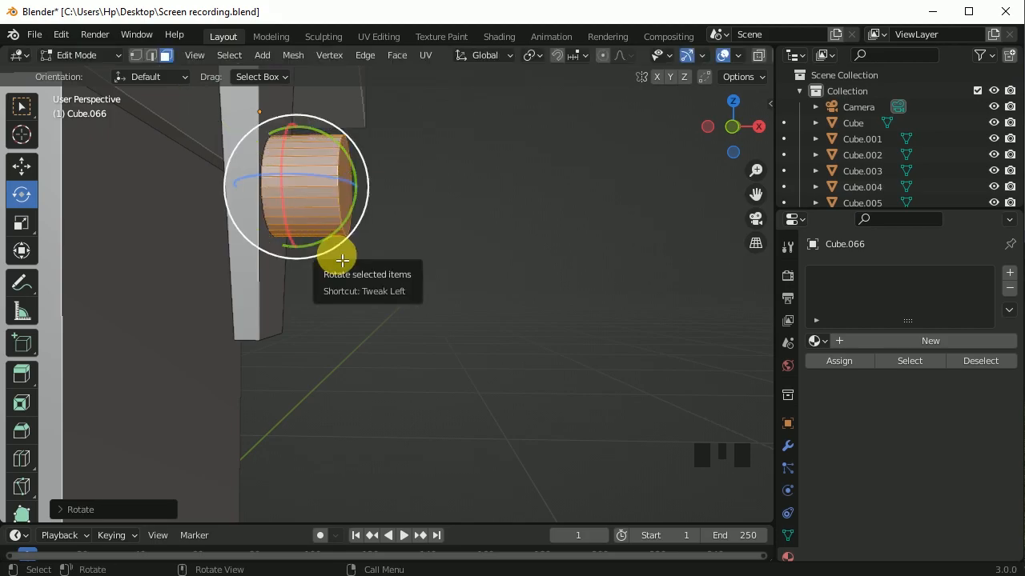
key("KP_1")
left_click(22, 168)
left_click_drag(331, 173, 341, 243)
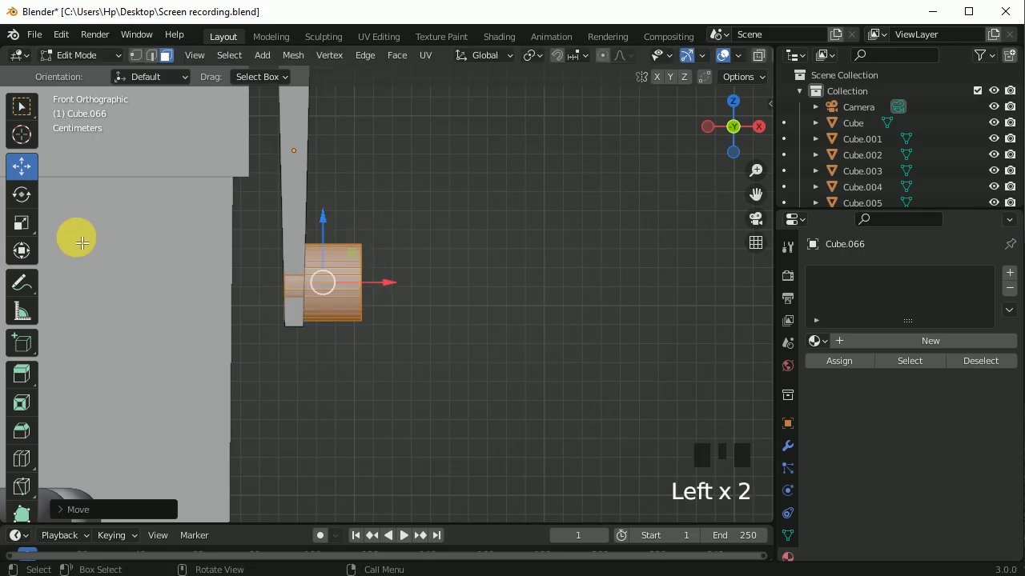
Scale the cylinder down and stretch it along X into a slim crank handle running through the plate
left_click(23, 222)
left_click_drag(387, 294, 446, 290)
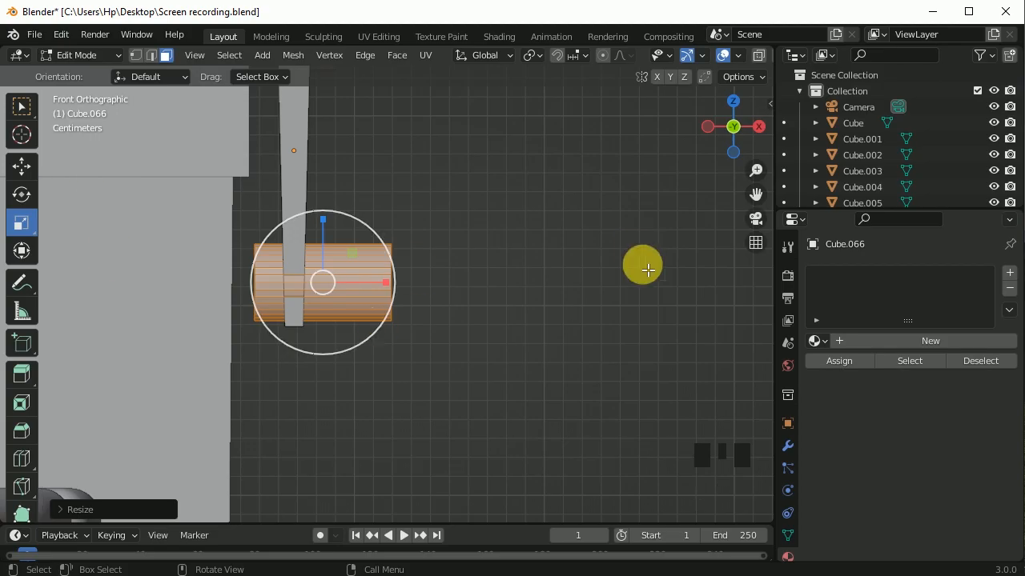
key("s")
left_click(536, 291)
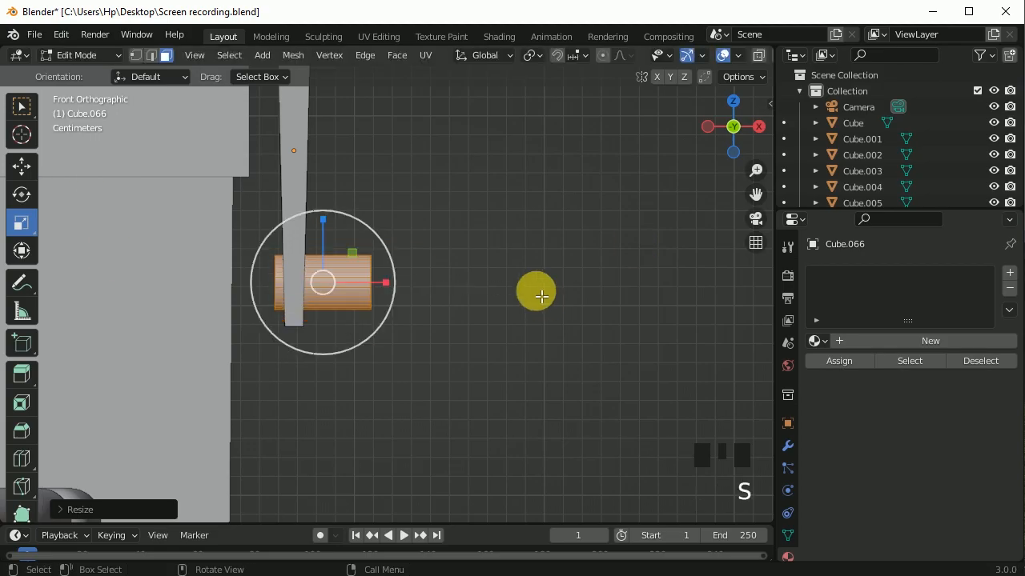
left_click_drag(395, 295, 457, 296)
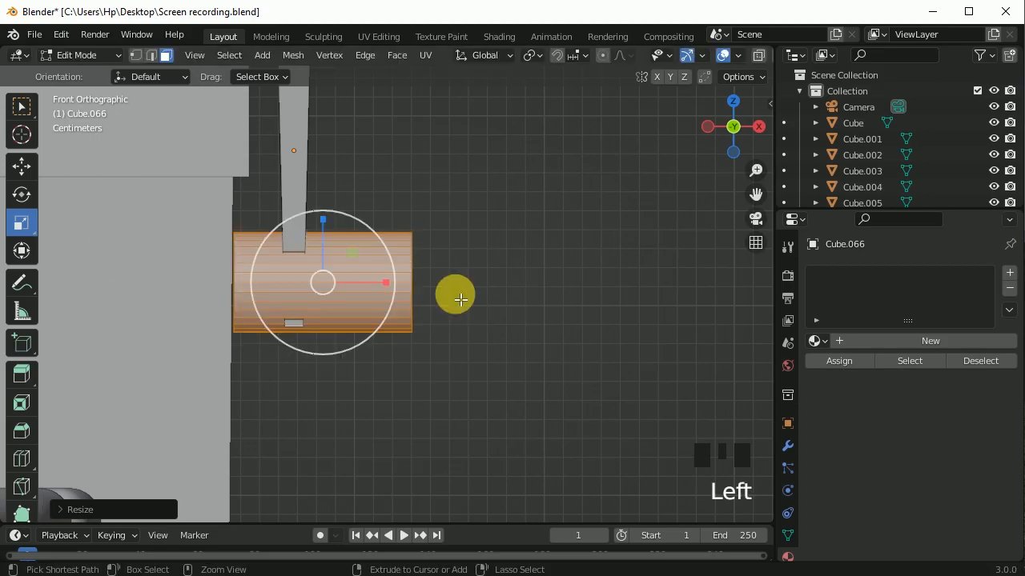
key("ctrl+z")
left_click_drag(389, 282, 436, 288)
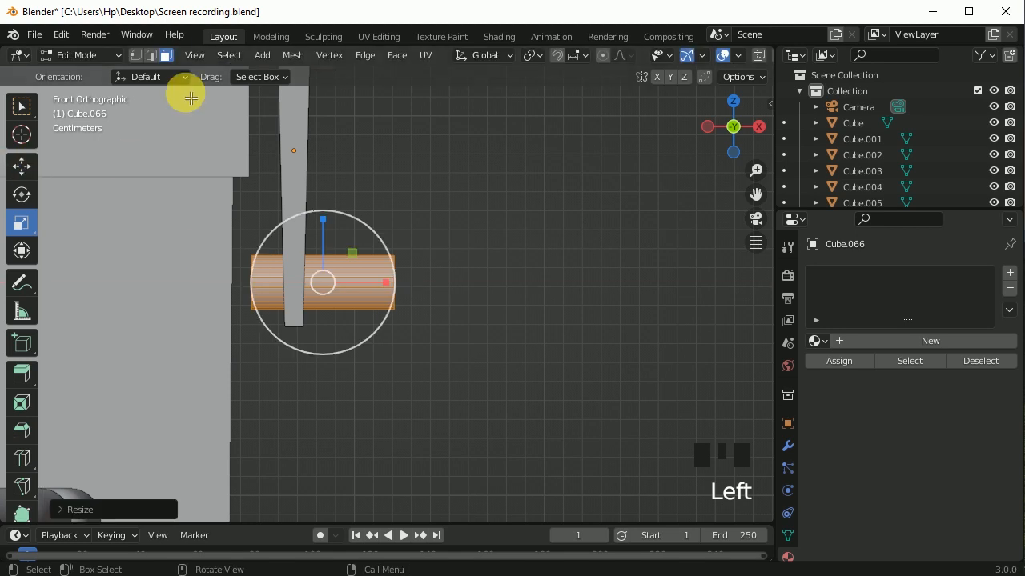
Shift the crank handle slightly outward along X and lower it a little along Z in front view
middle_click_drag(418, 314, 462, 350)
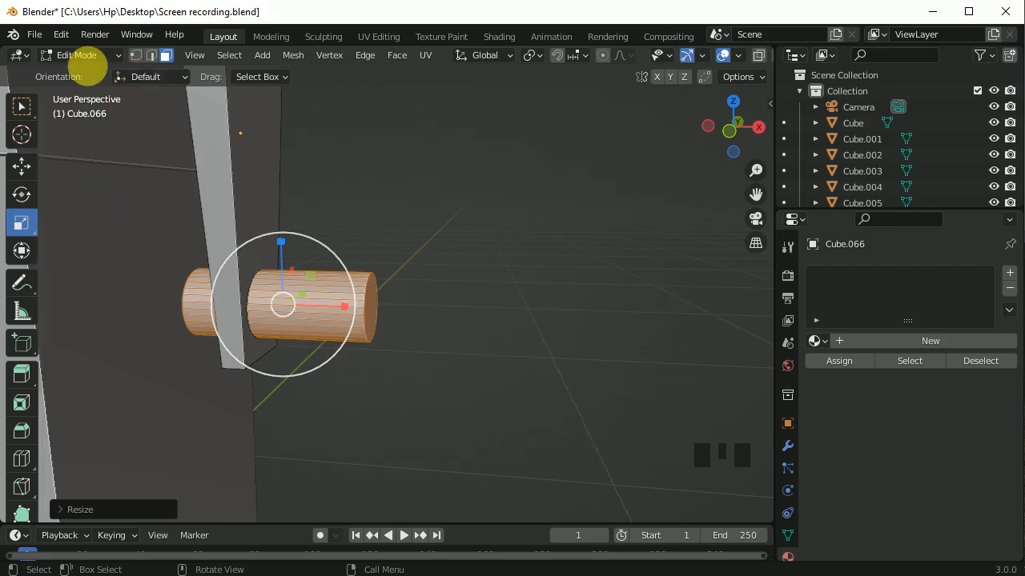
left_click(22, 165)
key("KP_1")
scroll(532, 280, "up", 4)
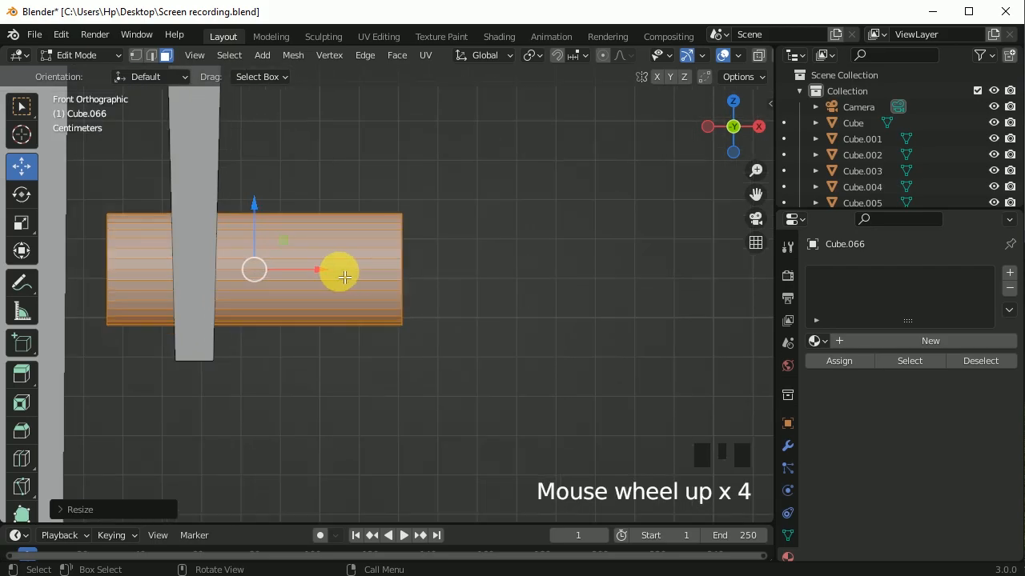
left_click_drag(334, 282, 350, 280)
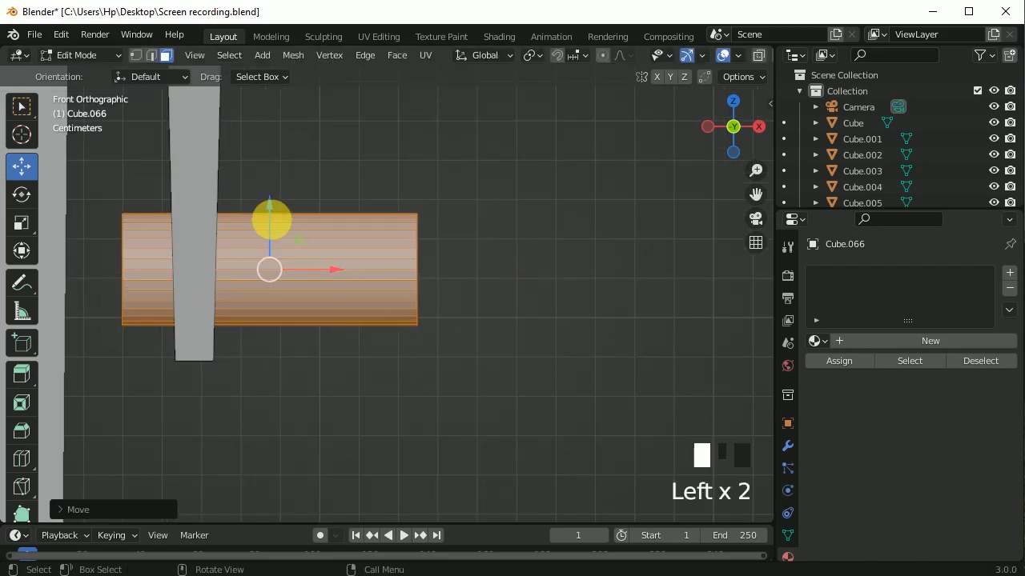
left_click_drag(277, 214, 270, 231)
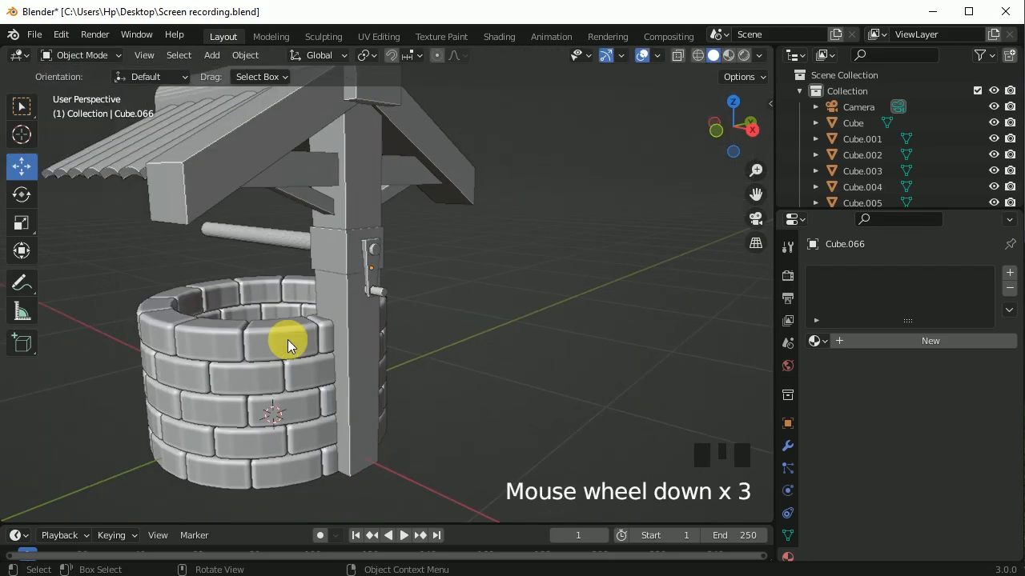
Add a loop cut around the axle and slide it from the centre toward the crank side
middle_click_drag(283, 341, 455, 323)
scroll(440, 355, "down", 2)
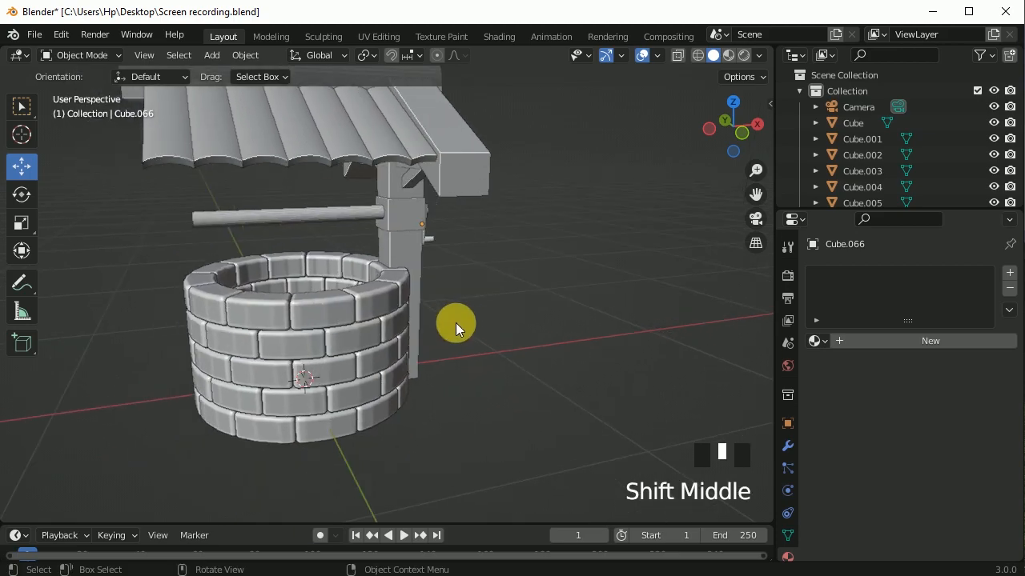
key("KP_1")
middle_click_drag(190, 225, 190, 253, "shift")
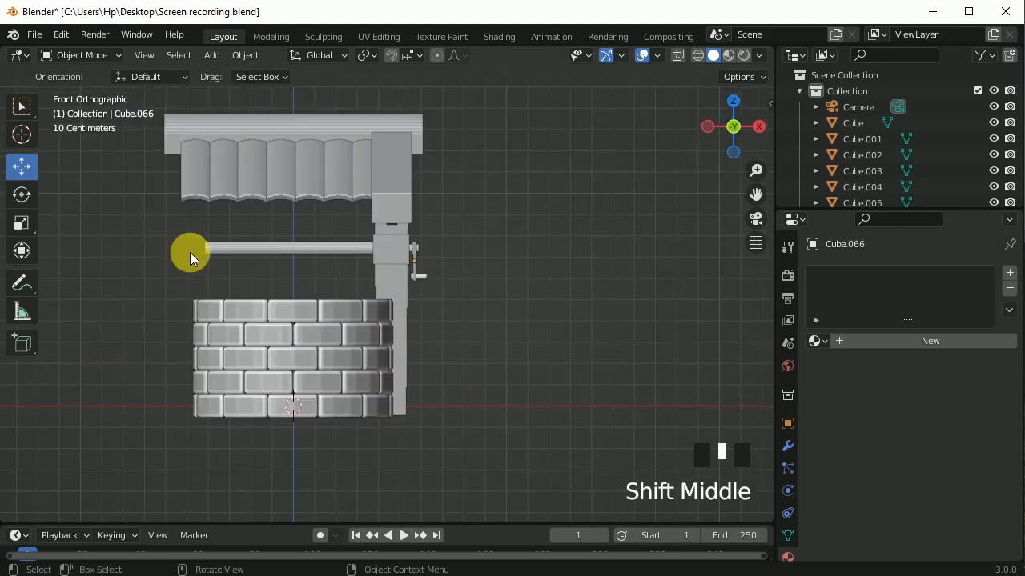
scroll(252, 245, "up", 2)
scroll(270, 213, "up", 1, "shift")
middle_click_drag(270, 213, 309, 243, "shift")
left_click(232, 243)
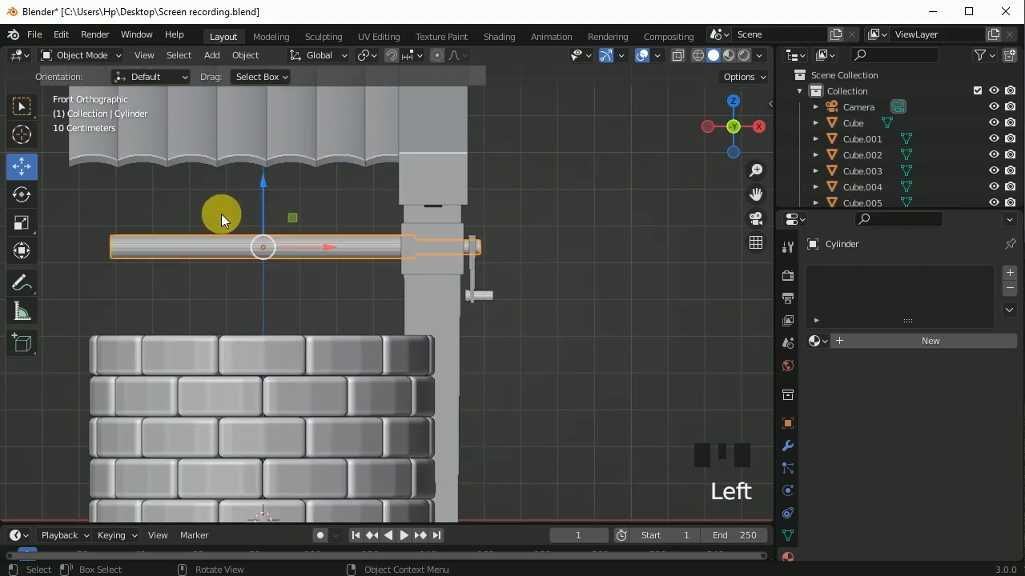
scroll(221, 214, "up", 4)
middle_click_drag(304, 281, 534, 329, "shift")
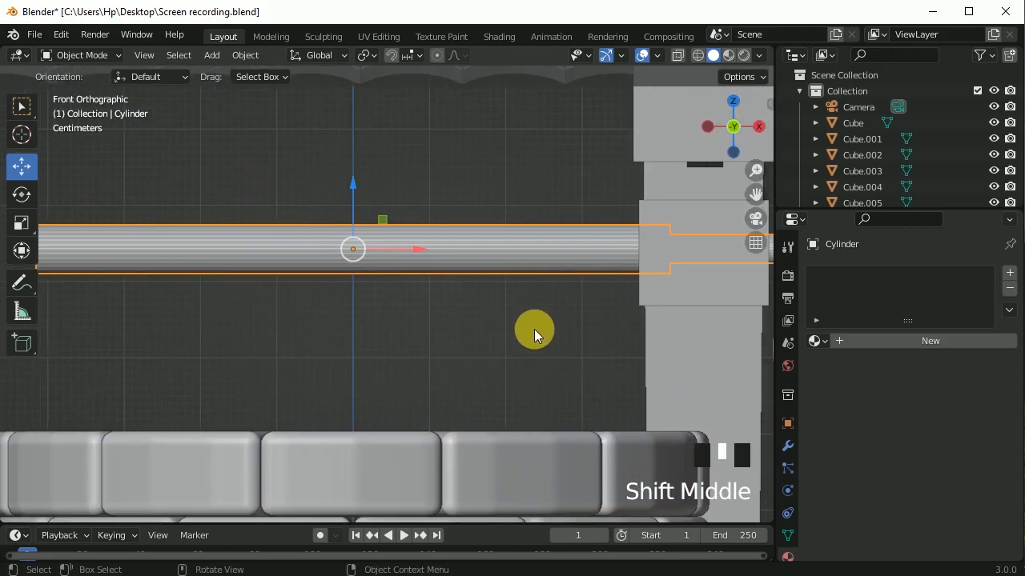
left_click(80, 55)
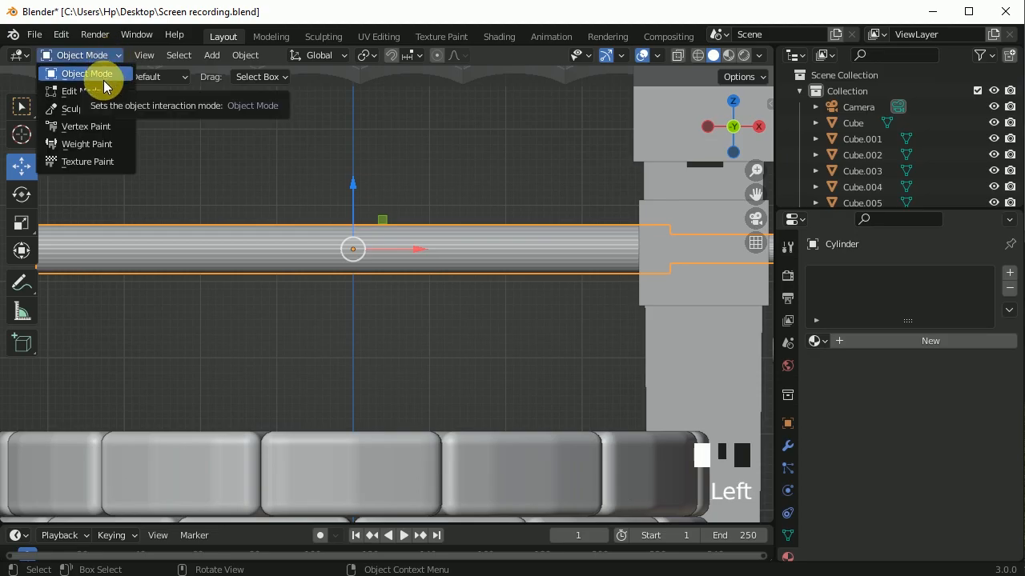
left_click(103, 93)
key("ctrl+r")
left_click(355, 248)
left_click(449, 259)
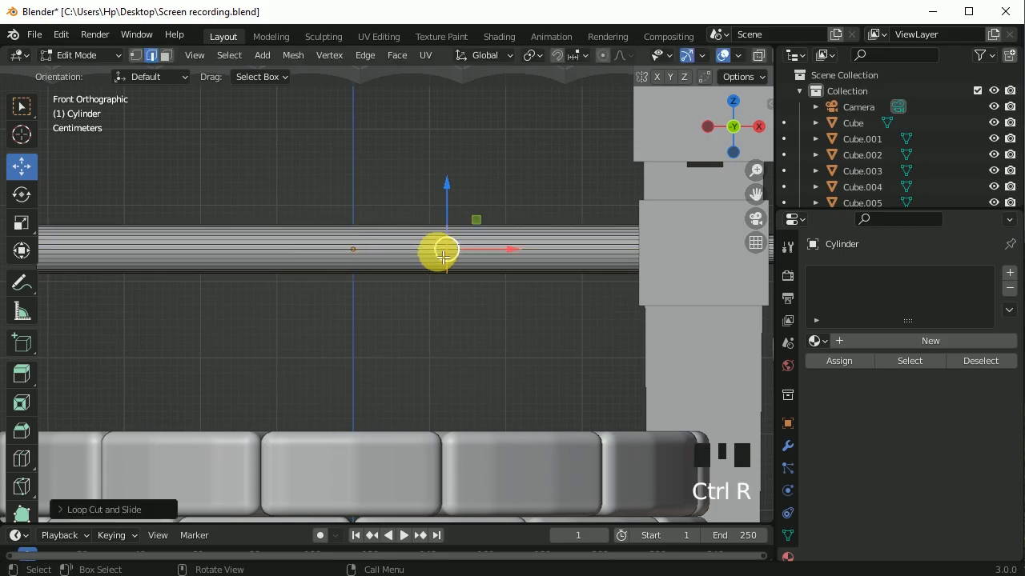
Add a second loop cut around the axle on the opposite side of its centre
scroll(437, 265, "down", 1)
key("ctrl+r")
left_click(305, 285)
left_click(304, 288)
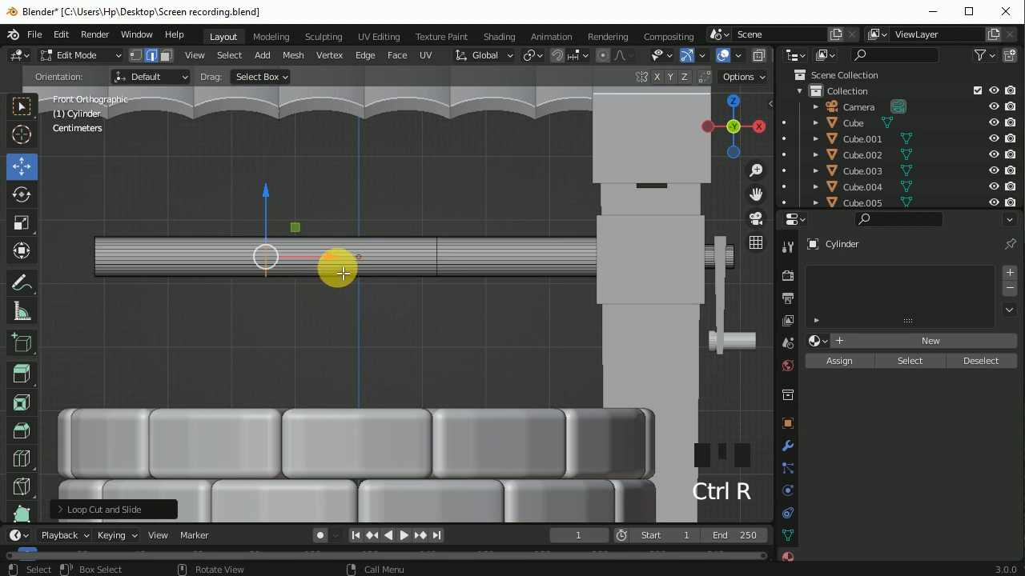
Select the ring of faces between the two loop cuts, duplicate it in place and separate it as its own object
left_click(166, 55)
left_click(384, 271, "alt")
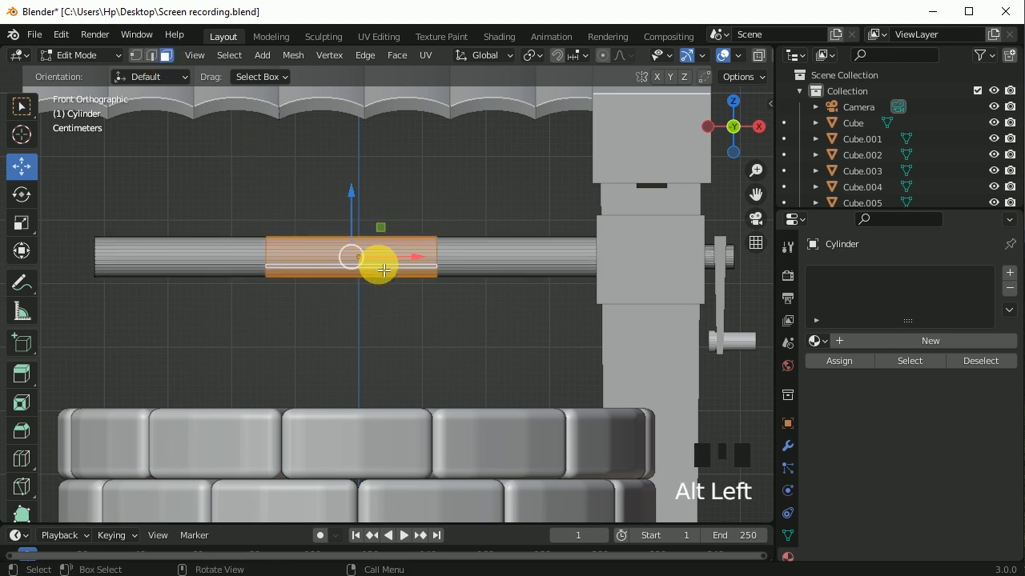
key("shift+d")
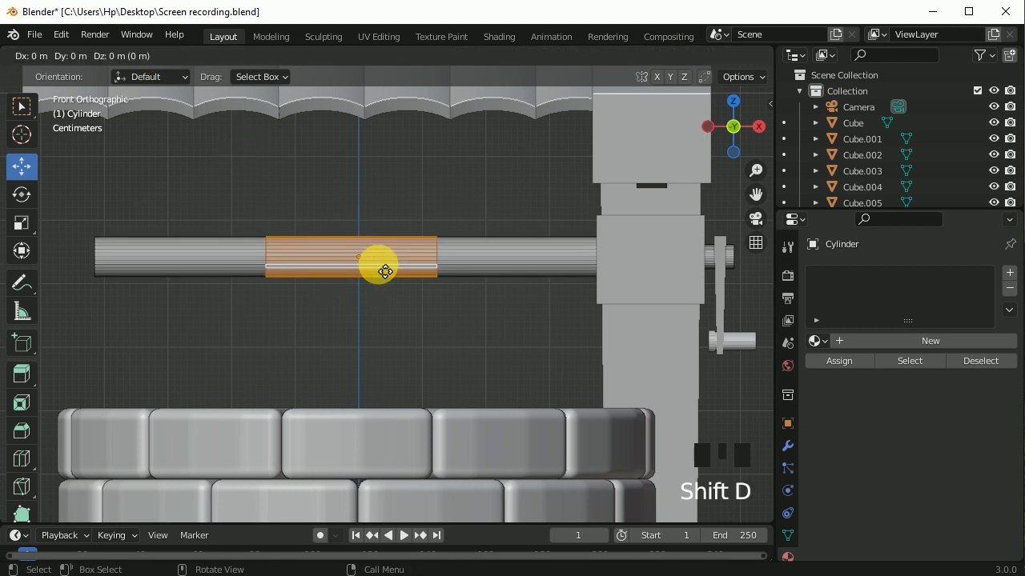
left_click(384, 270)
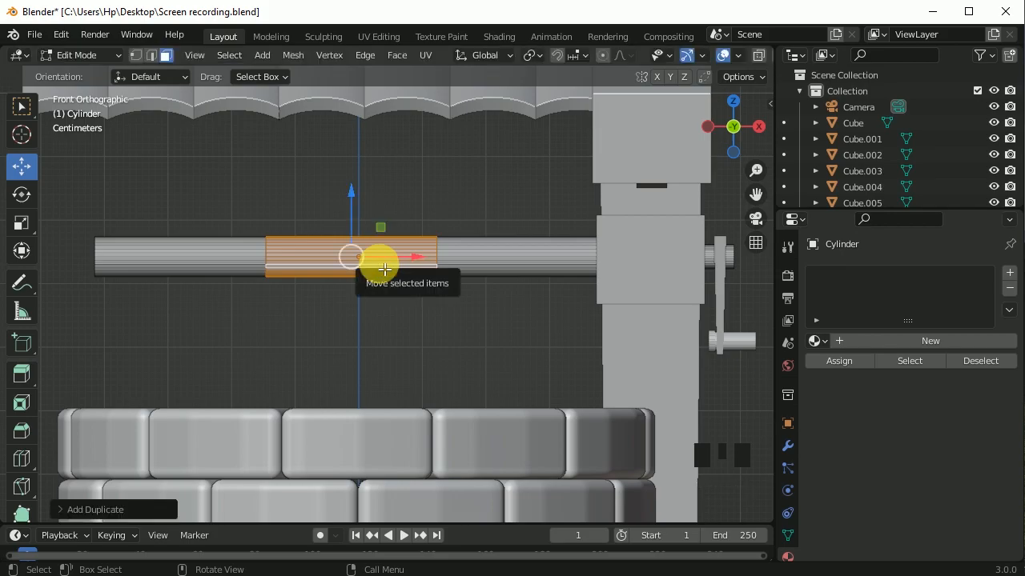
key("p")
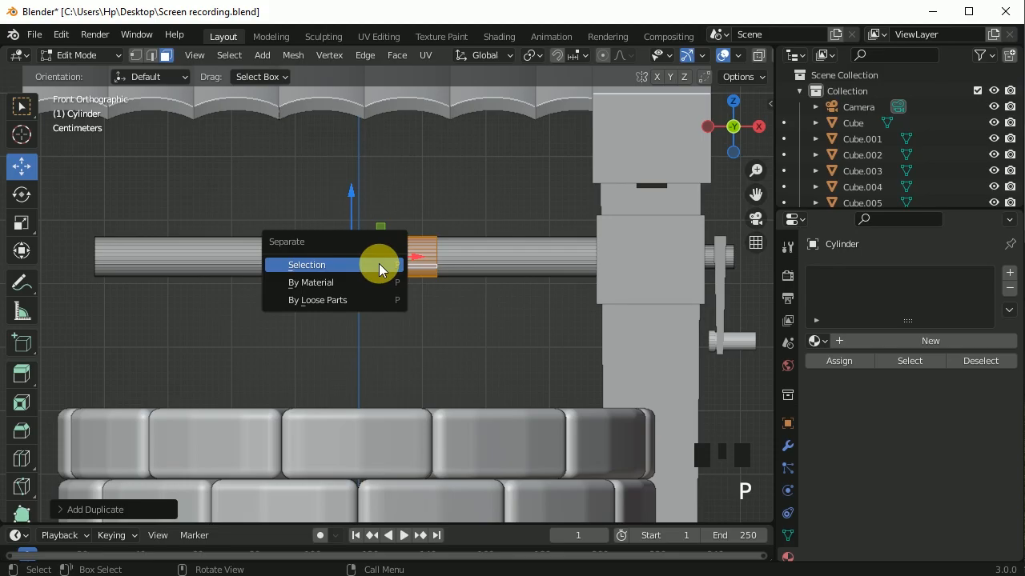
left_click(379, 264)
Return to Object Mode, select the separated middle sleeve and add a Solidify modifier to it
left_click_drag(76, 58, 88, 70)
left_click(401, 253)
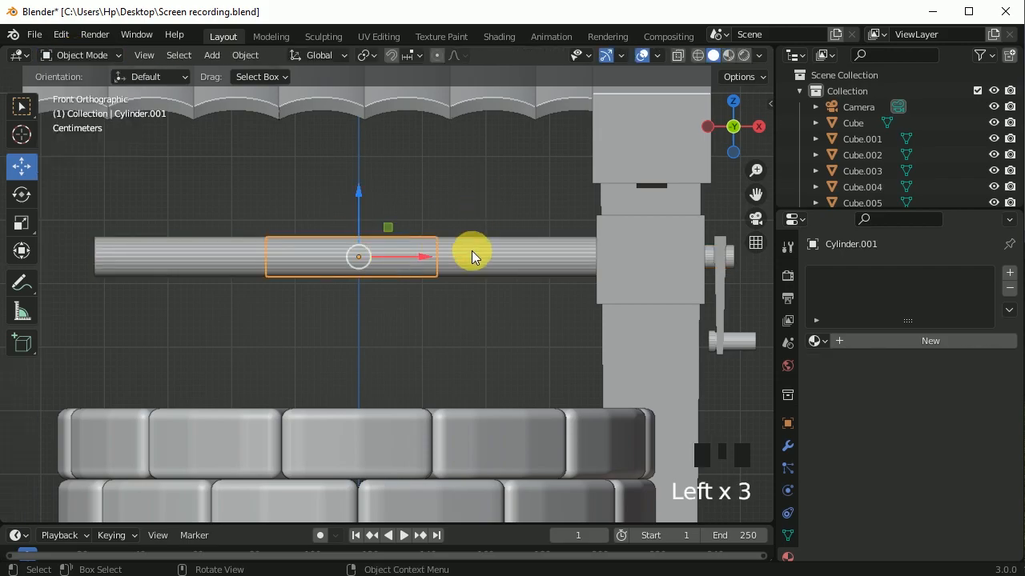
middle_click_drag(521, 311, 437, 340)
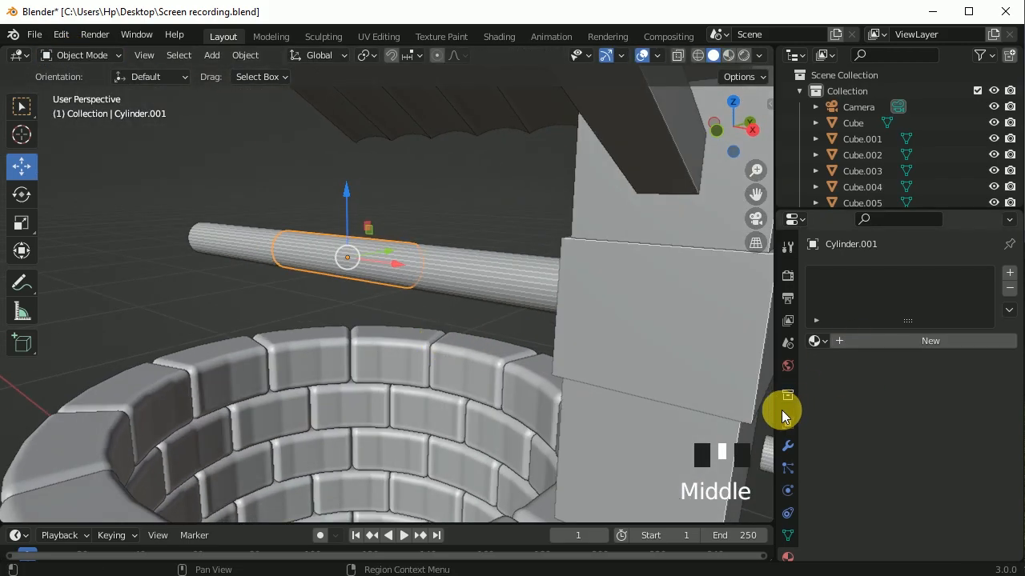
left_click(787, 446)
left_click(859, 273)
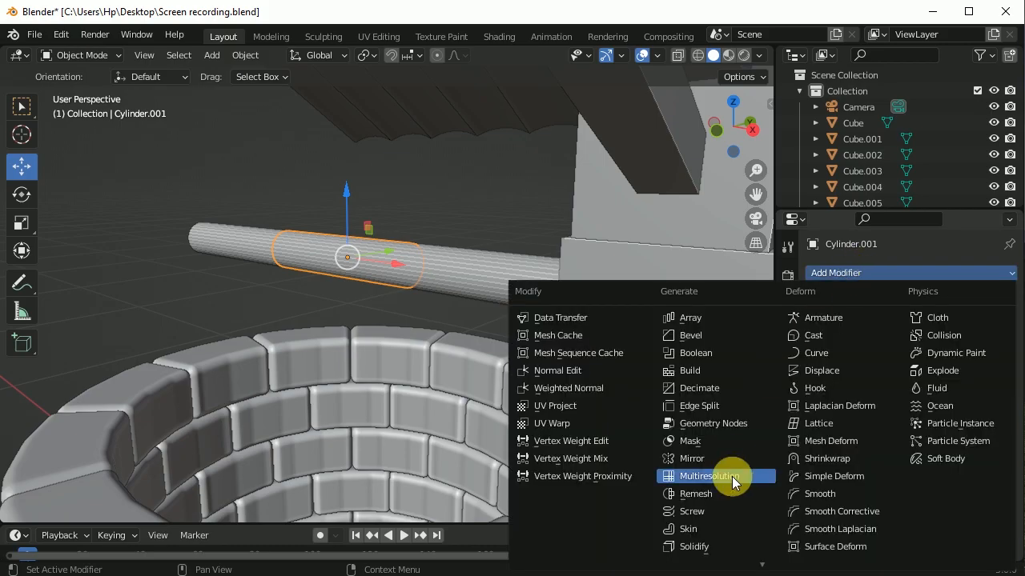
left_click(698, 547)
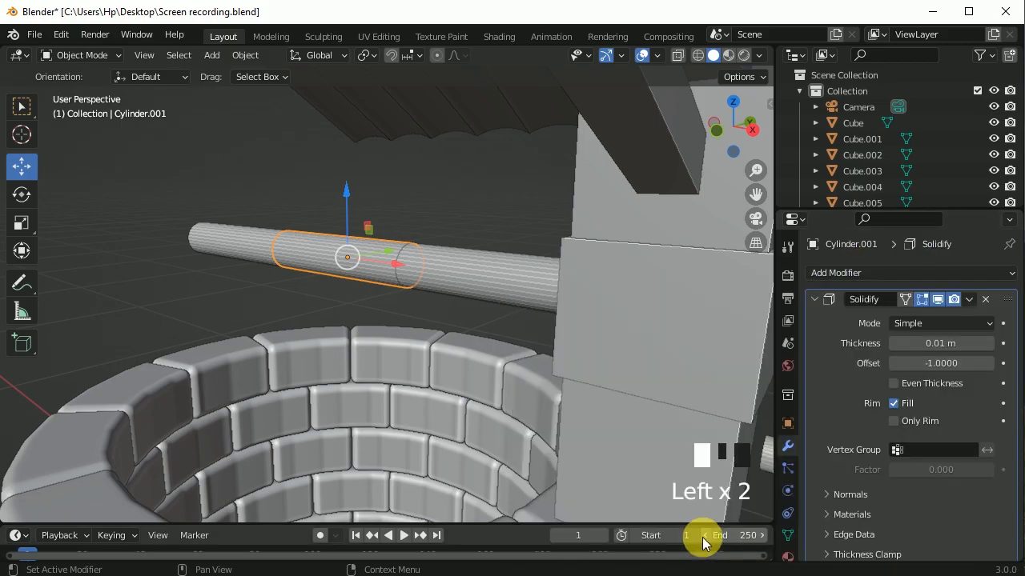
Set the middle sleeve's Solidify thickness to -0.15 m, apply the modifier and deselect the sleeve
left_click(983, 351)
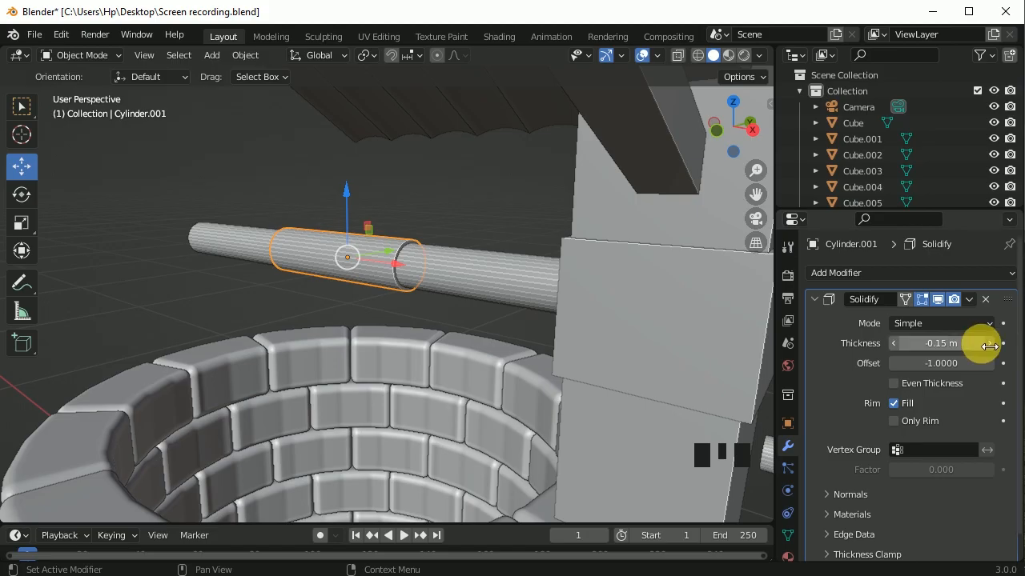
left_click(969, 299)
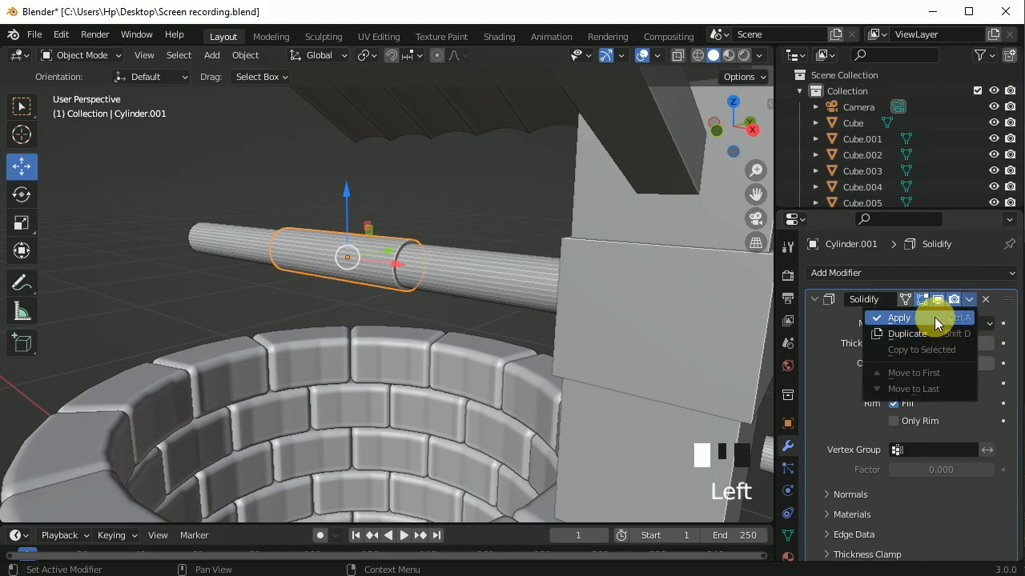
left_click(931, 318)
left_click(443, 195)
middle_click_drag(339, 272, 396, 282)
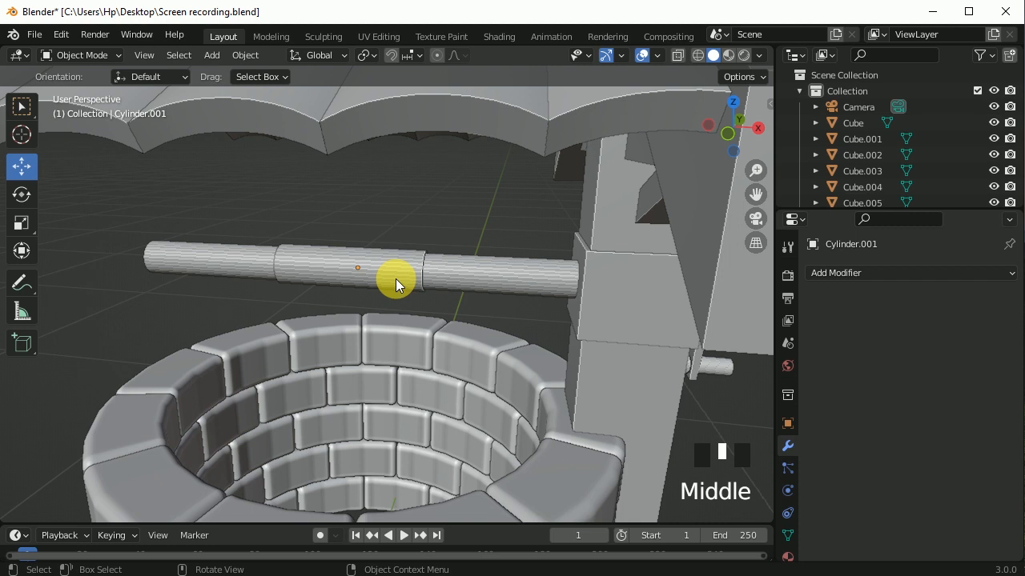
Display the well in Material Preview shading and view it from the front
key("KP_1")
scroll(383, 264, "down", 4)
middle_click_drag(519, 398, 477, 450)
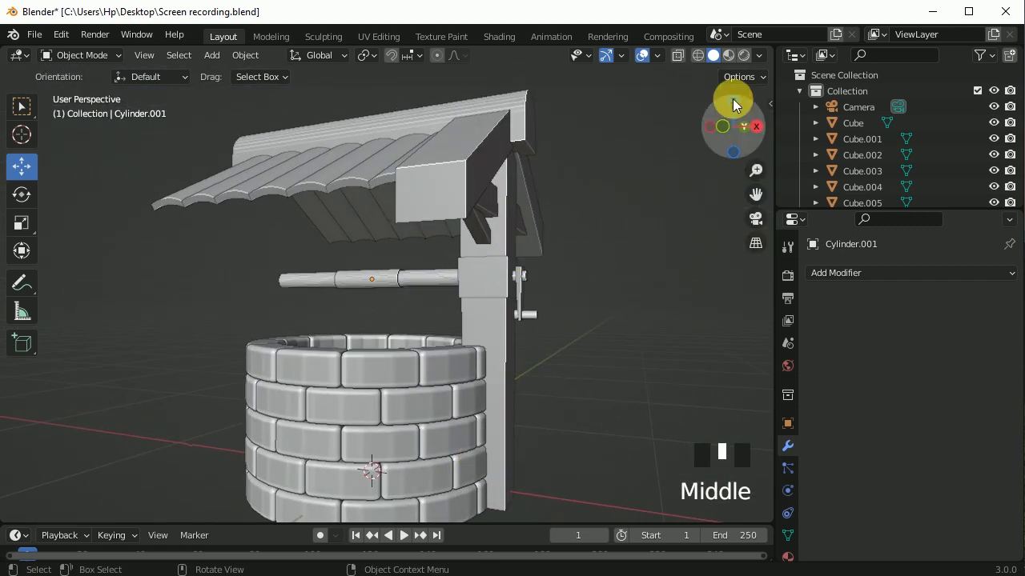
left_click(728, 55)
middle_click_drag(590, 382, 507, 348)
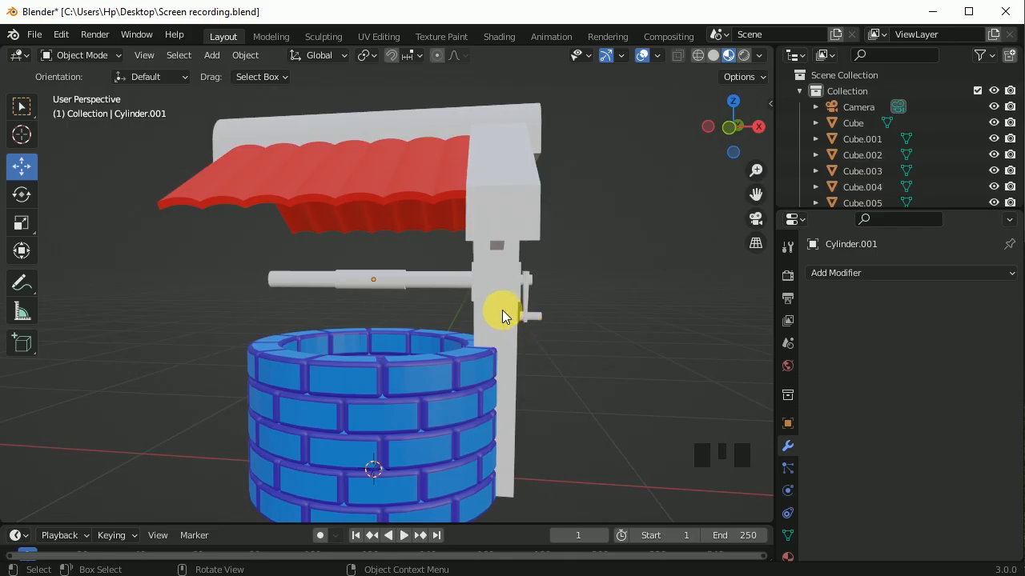
key("KP_1")
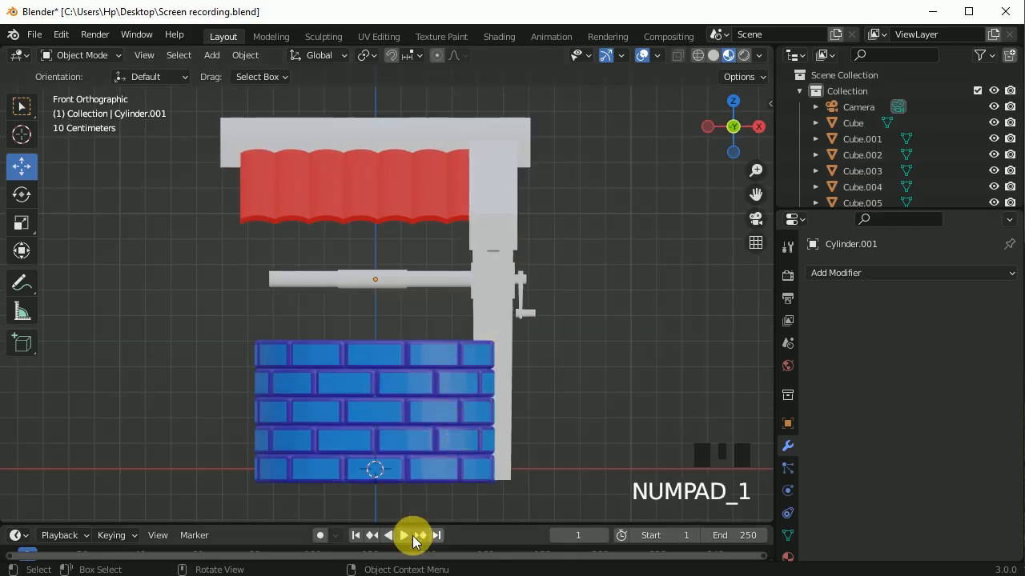
Enlarge the timeline area, turn it into an Asset Browser and load the vx asset library
left_click_drag(435, 524, 456, 381)
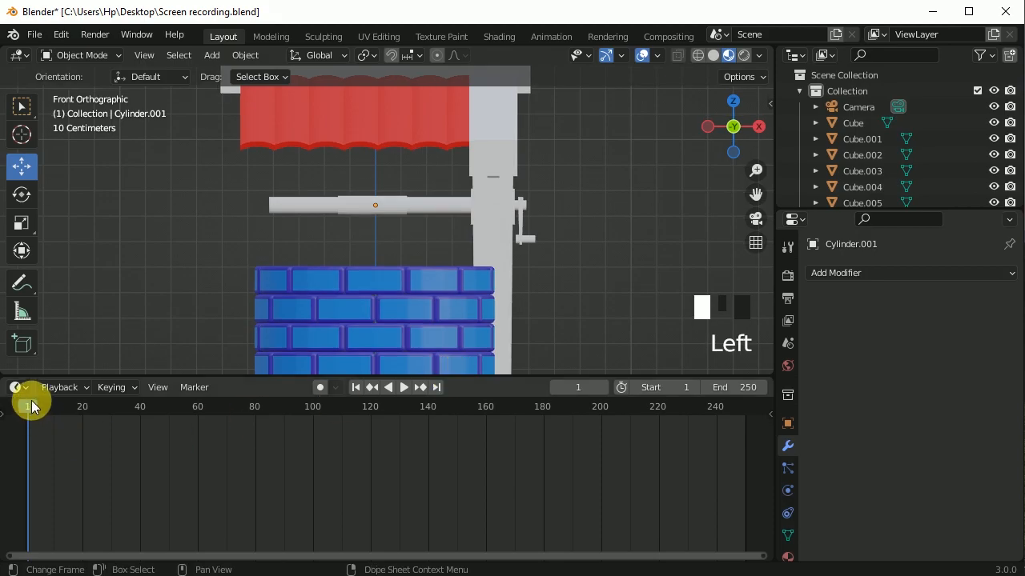
left_click(18, 388)
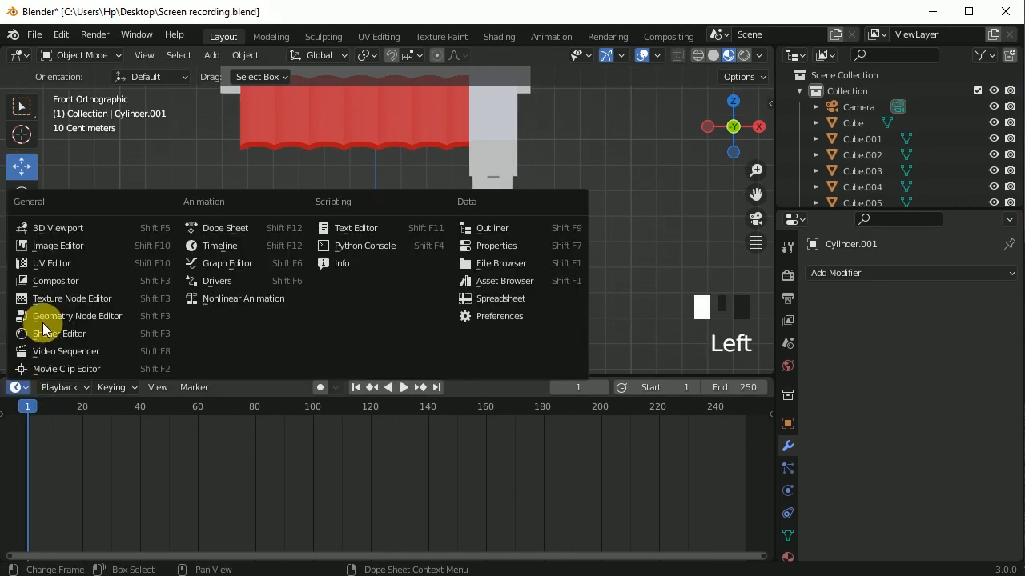
left_click(500, 281)
left_click(91, 413)
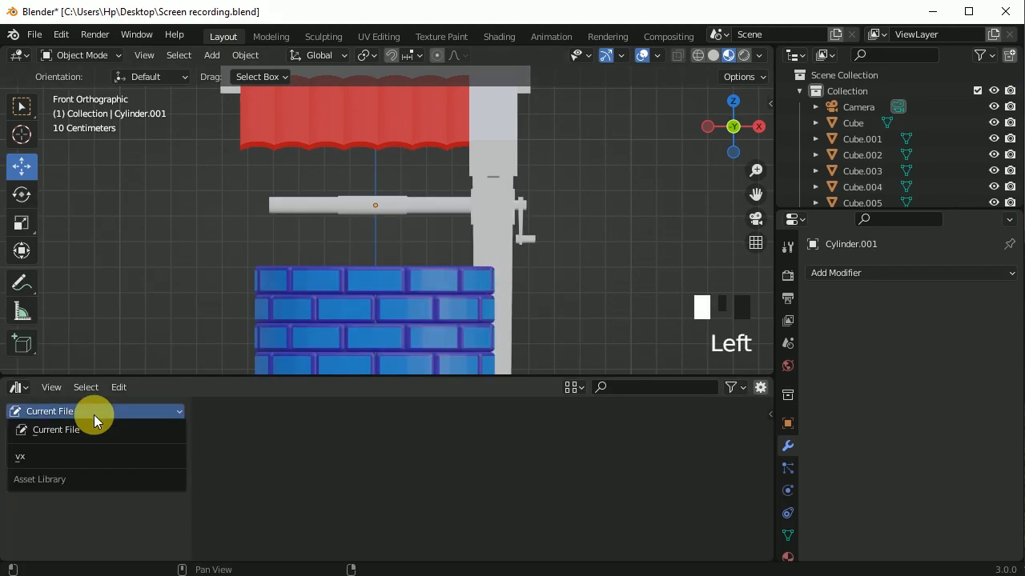
left_click(79, 457)
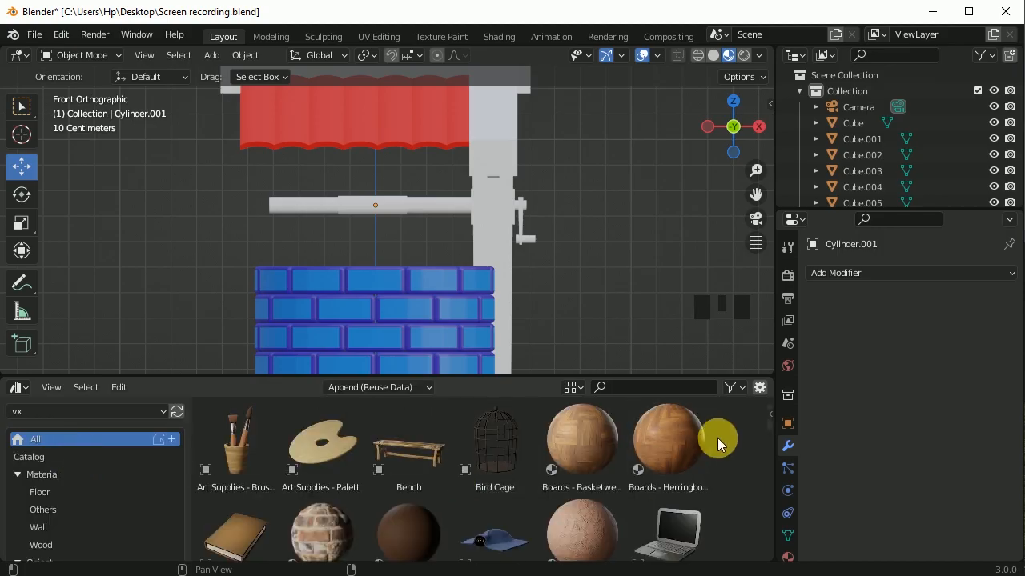
Find the Wood 1 material among the library assets and apply it to the vertical support post
scroll(587, 501, "down", 8)
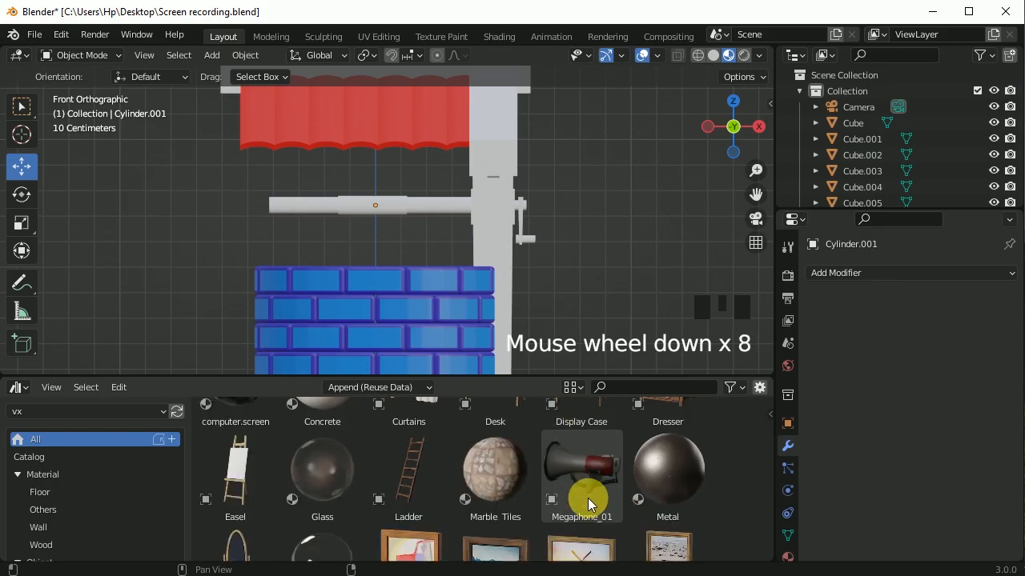
scroll(588, 501, "down", 13)
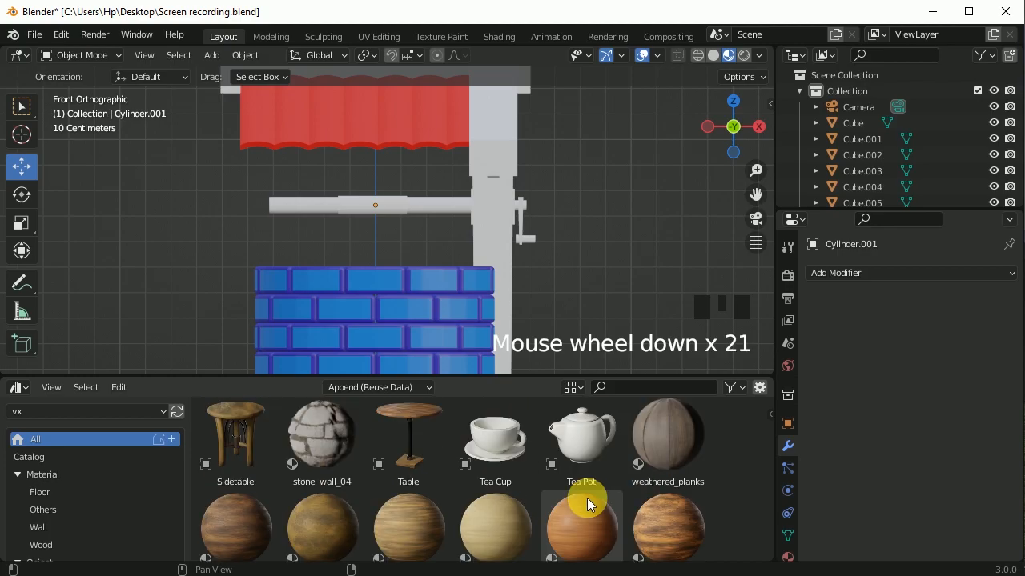
middle_click_drag(600, 254, 523, 313)
scroll(529, 265, "down", 2)
middle_click_drag(529, 265, 466, 282, "shift")
scroll(334, 492, "down", 1)
left_click(251, 511)
left_click_drag(253, 510, 467, 291)
middle_click_drag(468, 290, 495, 269)
scroll(495, 269, "up", 2)
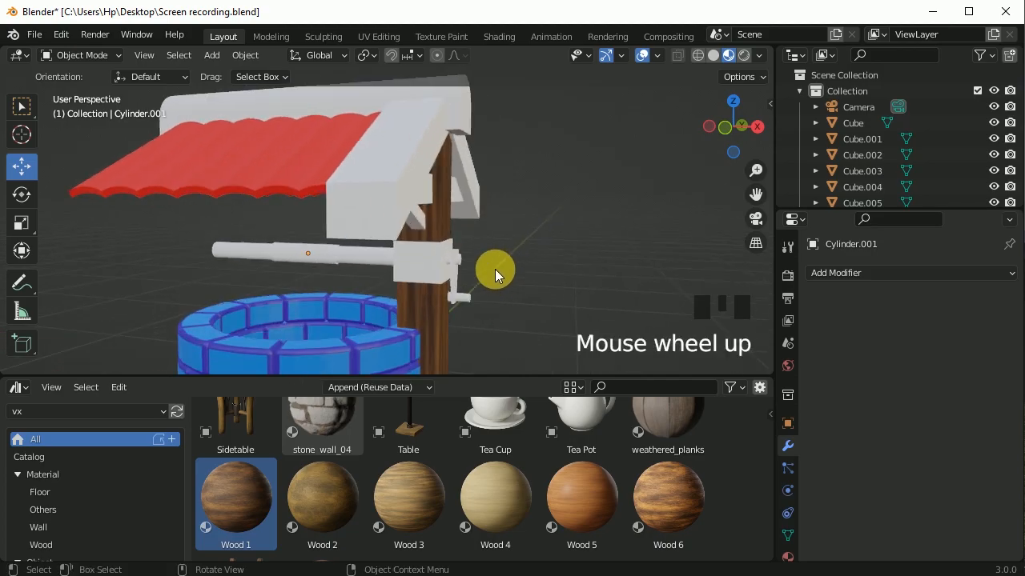
Assign the existing Wood 1 material to the sloped roof rafters and collapse the Asset Browser area
left_click(364, 188)
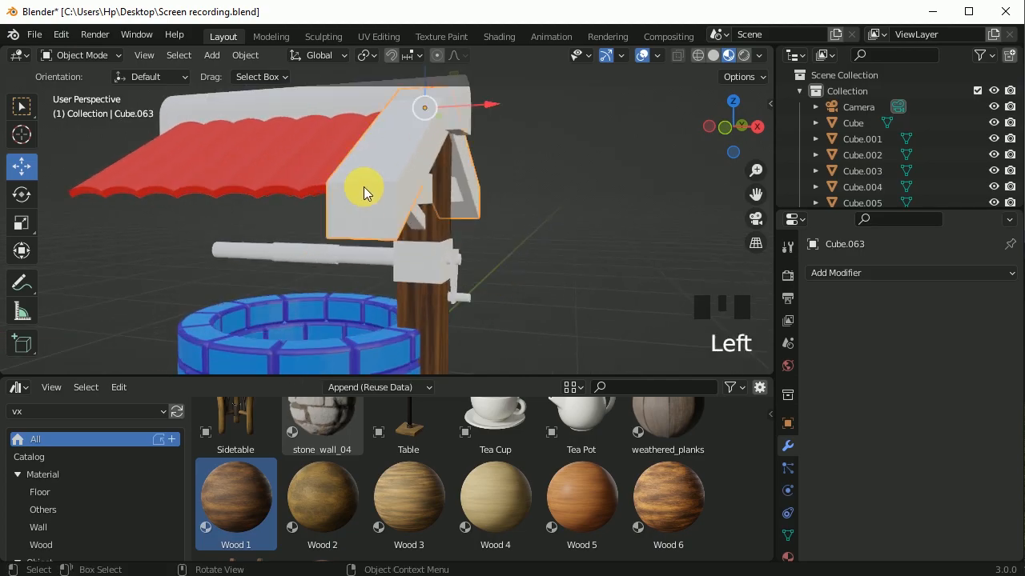
left_click(787, 555)
left_click_drag(811, 356, 745, 419)
left_click_drag(565, 373, 563, 545)
middle_click_drag(581, 373, 429, 289)
Assign the Wood 1 material to the horizontal cross beam under the rafters
left_click(426, 280)
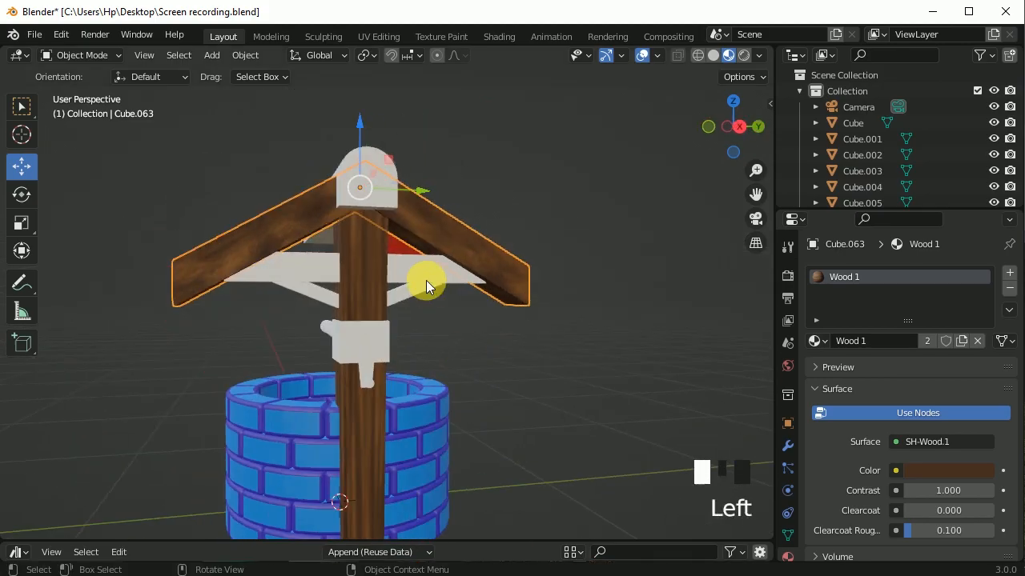
left_click(816, 342)
left_click(752, 411)
Assign the Wood 1 material to the diagonal braces below the cross beam and deselect them
left_click(328, 297)
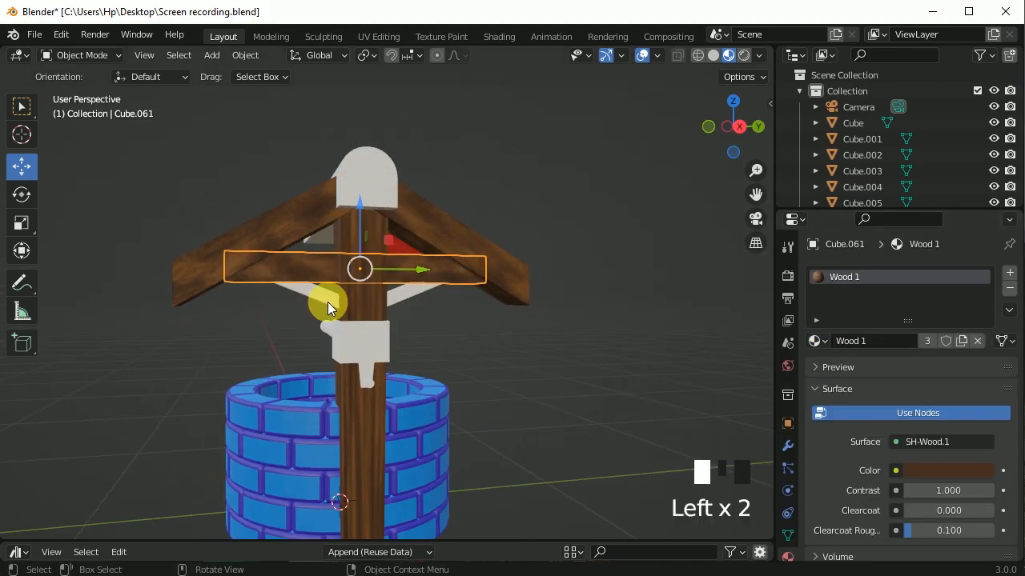
left_click(328, 297)
left_click(817, 342)
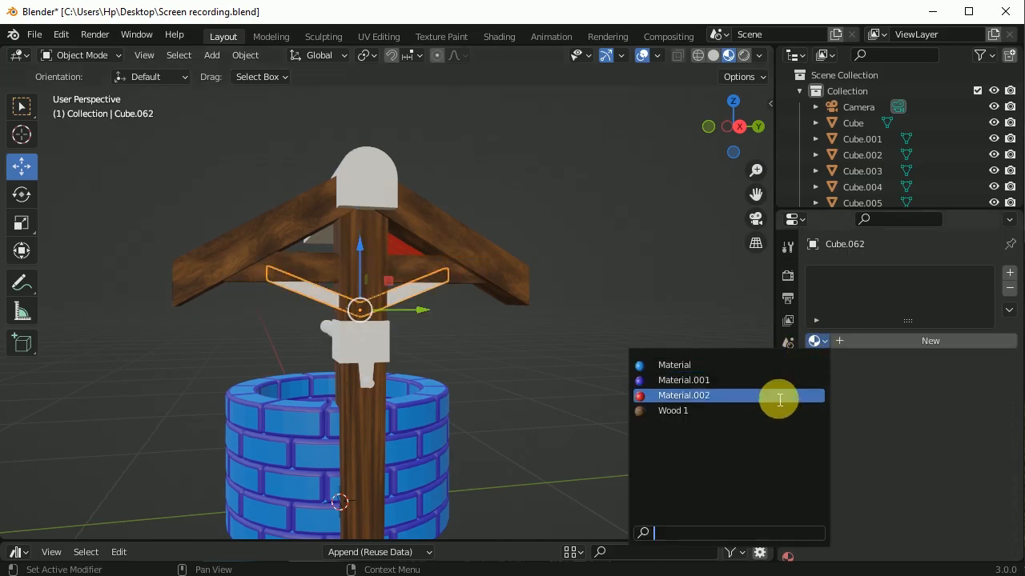
left_click(771, 411)
left_click(470, 314)
middle_click_drag(362, 360, 449, 357)
middle_click_drag(512, 427, 481, 366, "shift")
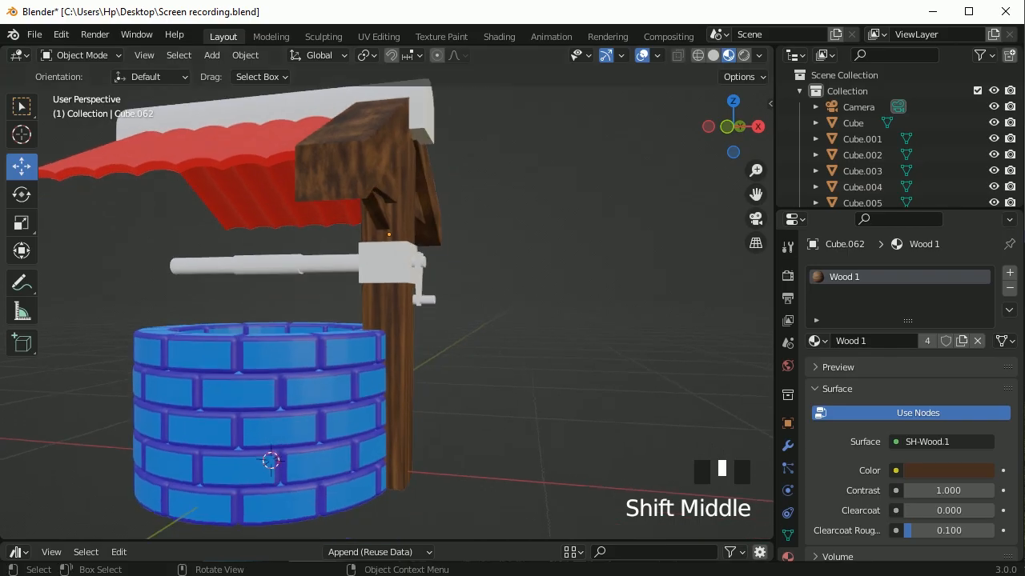
Reopen the Asset Browser area, apply the Wood 2 material to the roof's ridge beam and collapse the area again
left_click_drag(407, 542, 421, 403)
middle_click_drag(467, 313, 400, 245)
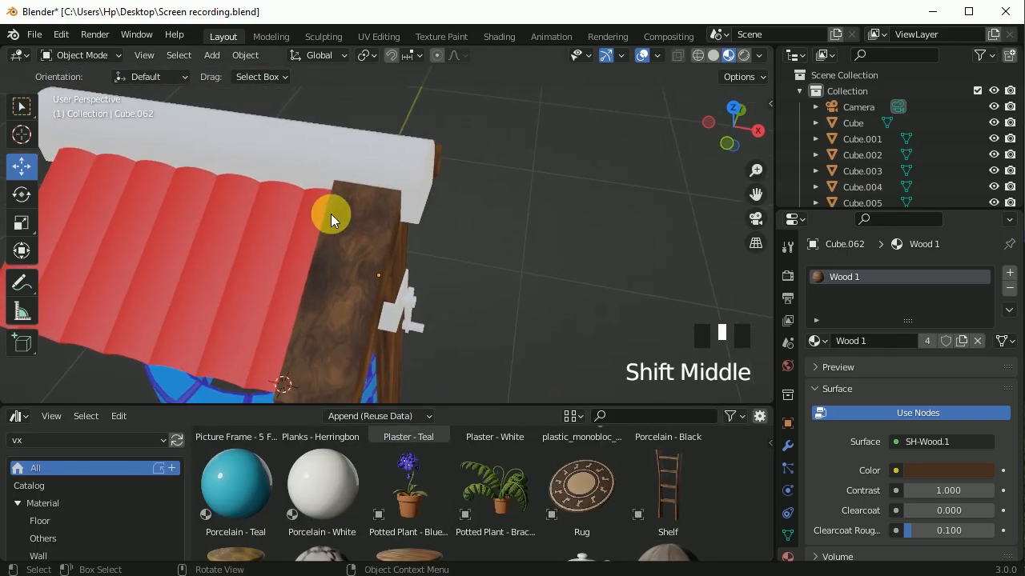
left_click(345, 173)
scroll(381, 483, "down", 12)
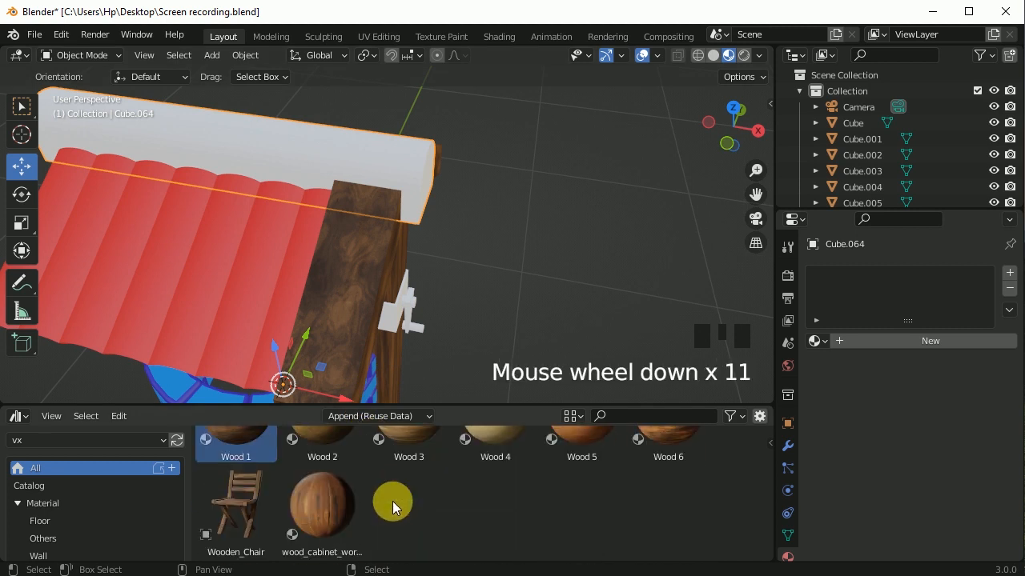
scroll(525, 520, "up", 2)
left_click_drag(317, 459, 347, 153)
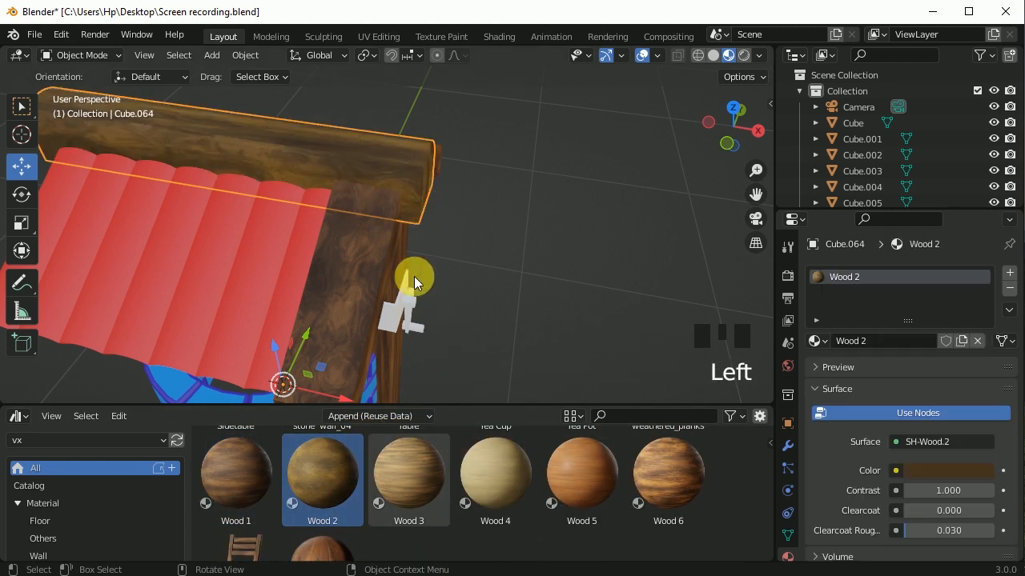
left_click_drag(486, 406, 486, 554)
Set the contrast of the ridge beam's Wood 2 material to 2.000 and deselect the beam
middle_click_drag(518, 406, 488, 369)
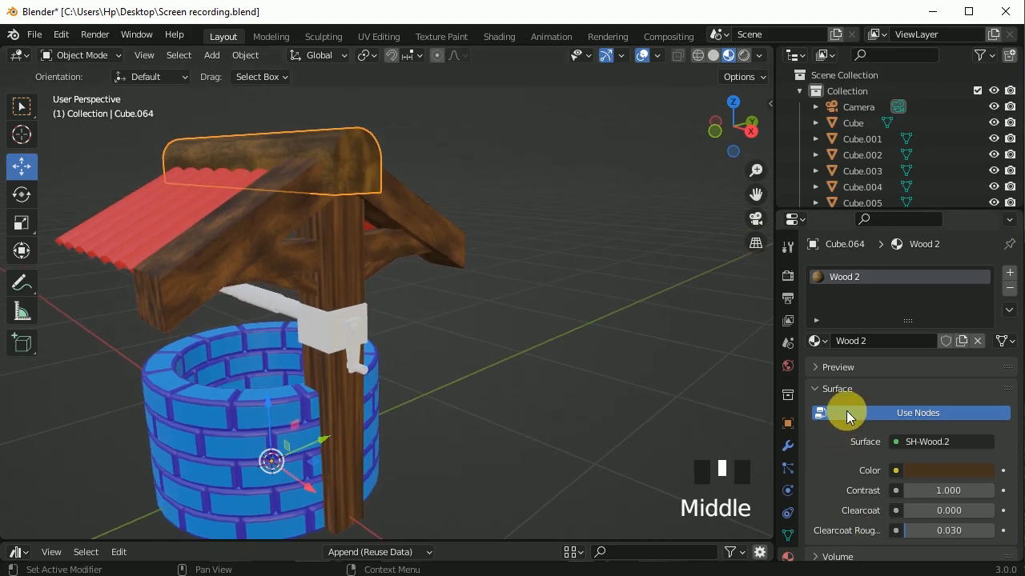
scroll(840, 421, "down", 4)
left_click_drag(938, 366, 973, 366)
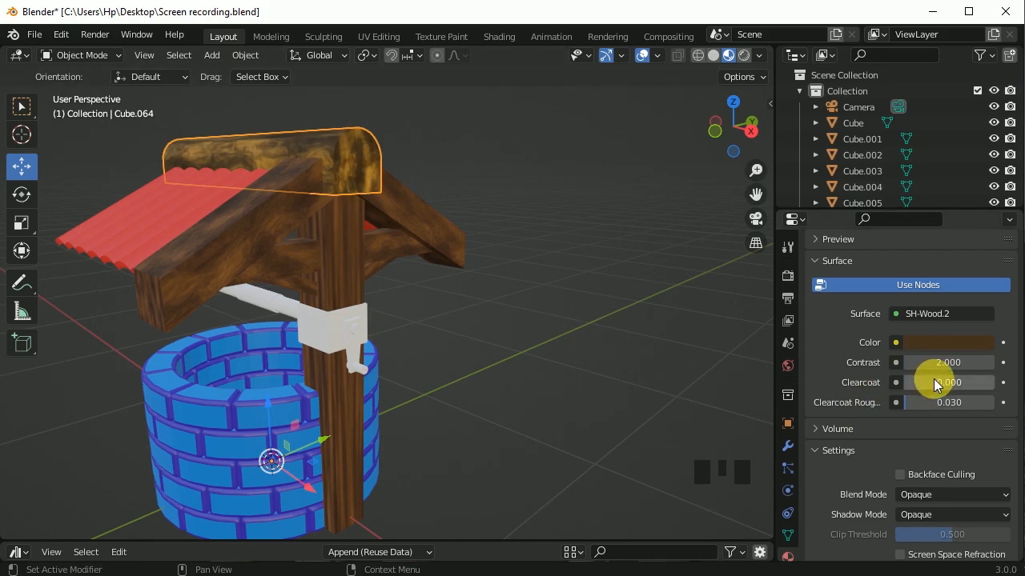
left_click(508, 344)
Apply the Metal material from the asset library to the block around the post where the axle passes through
middle_click_drag(504, 345, 440, 370)
key("KP_1")
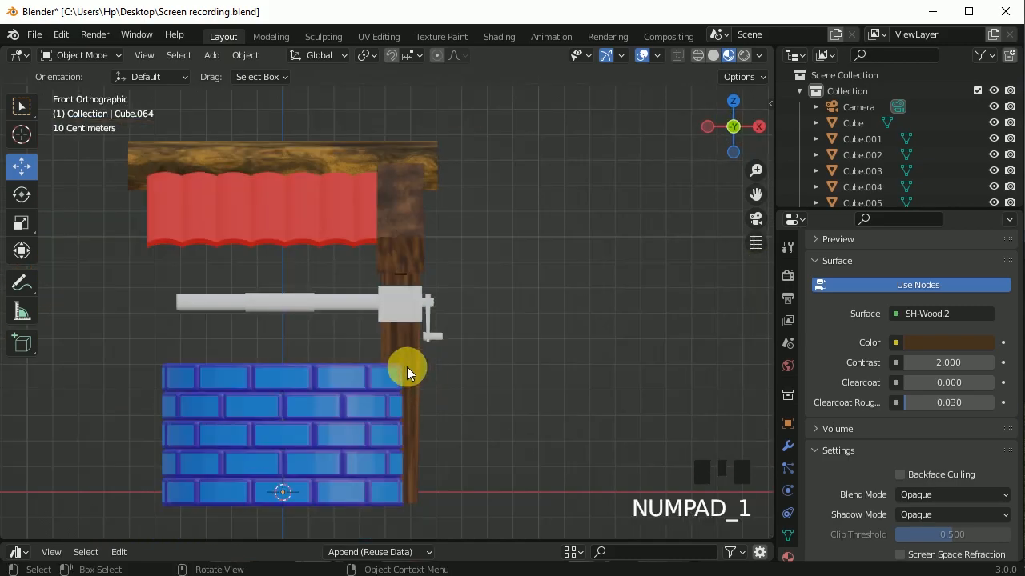
scroll(406, 355, "up", 3)
left_click(439, 313)
left_click_drag(388, 542, 439, 387)
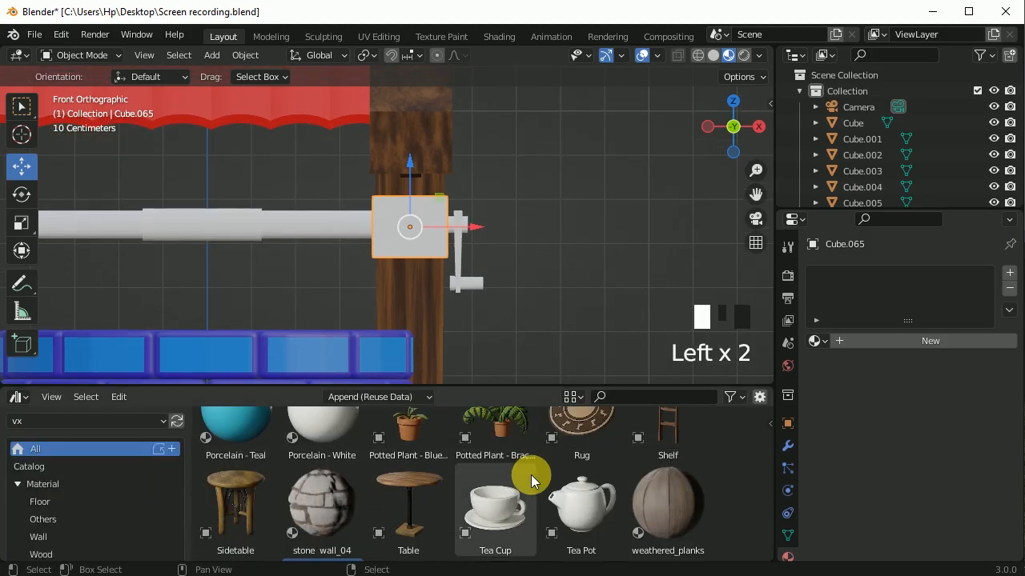
scroll(532, 488, "up", 10)
scroll(590, 511, "up", 1)
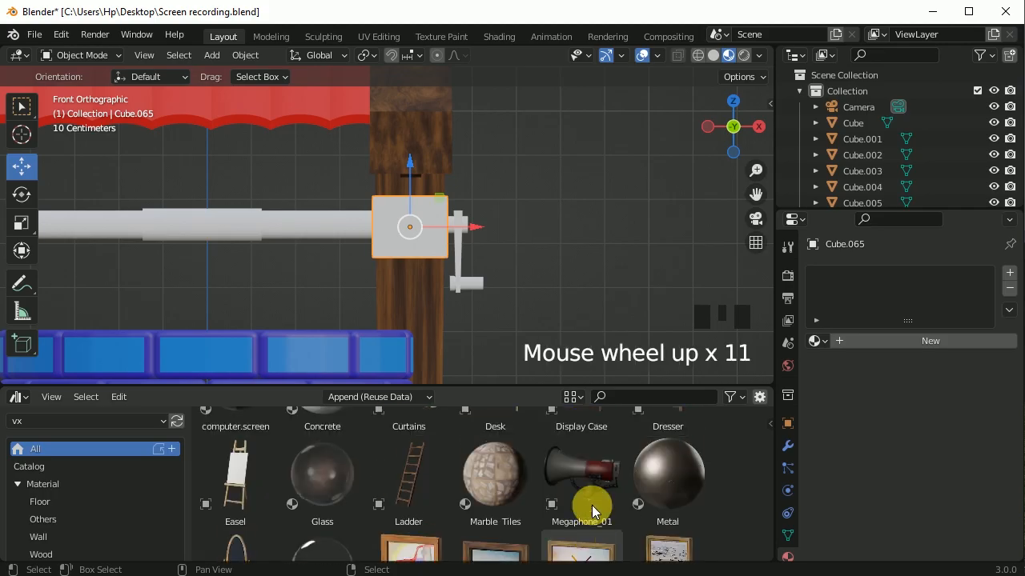
left_click(688, 510)
left_click_drag(680, 495, 430, 234)
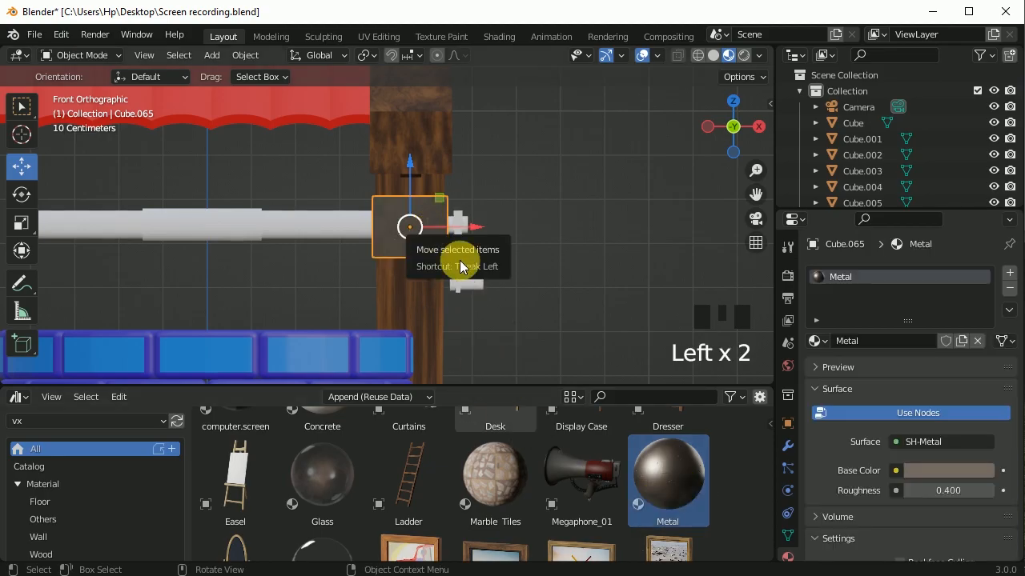
left_click_drag(538, 388, 527, 535)
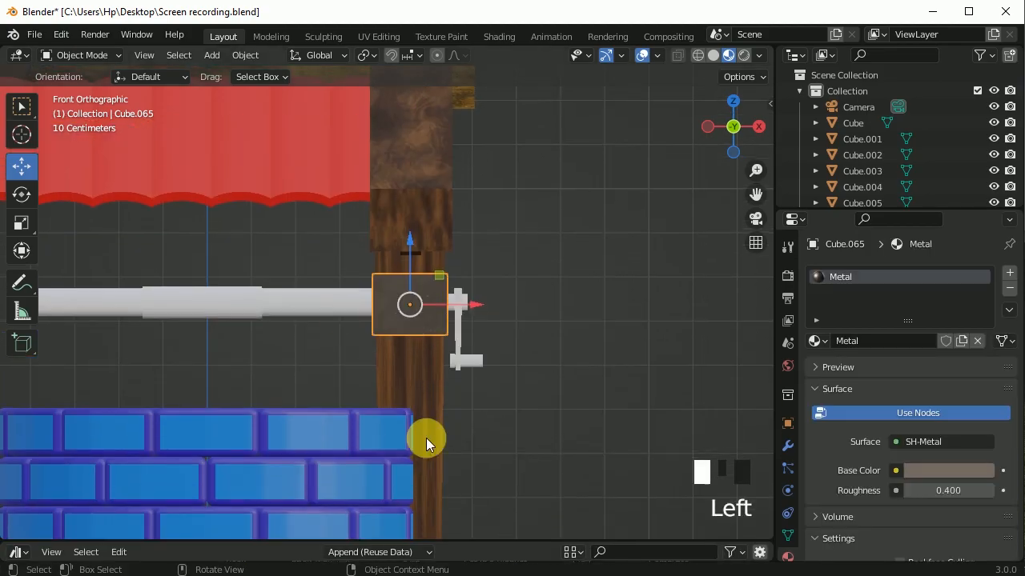
Shade the axle smooth and assign the Metal material to it
left_click(342, 291)
right_click(339, 296)
mouse_move(337, 293)
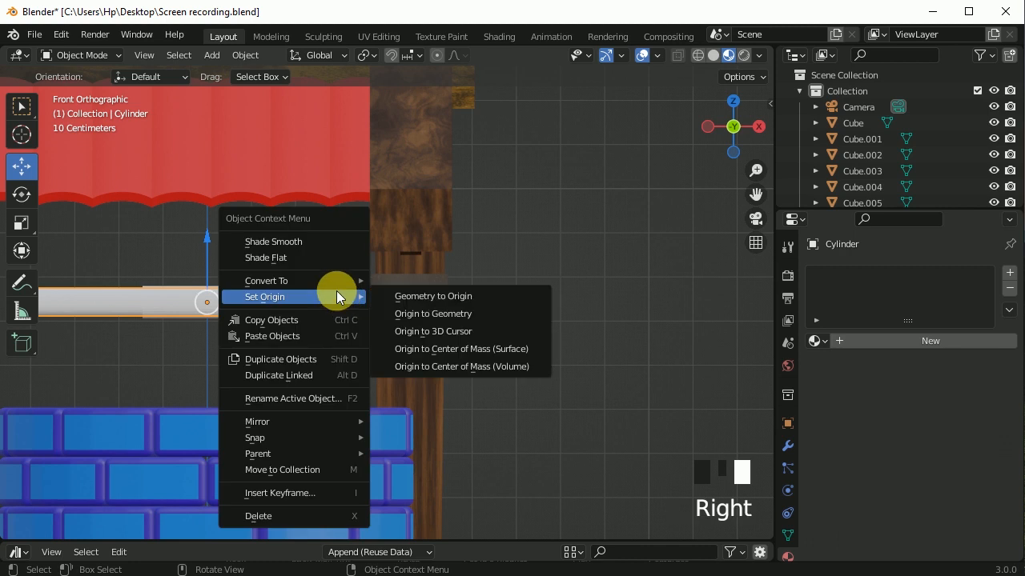
left_click(311, 242)
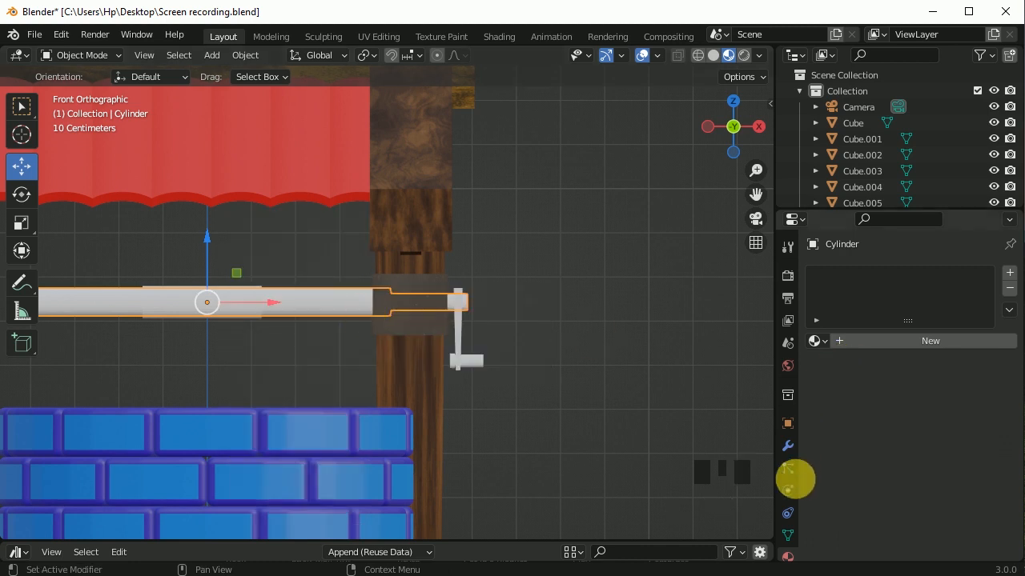
left_click(818, 341)
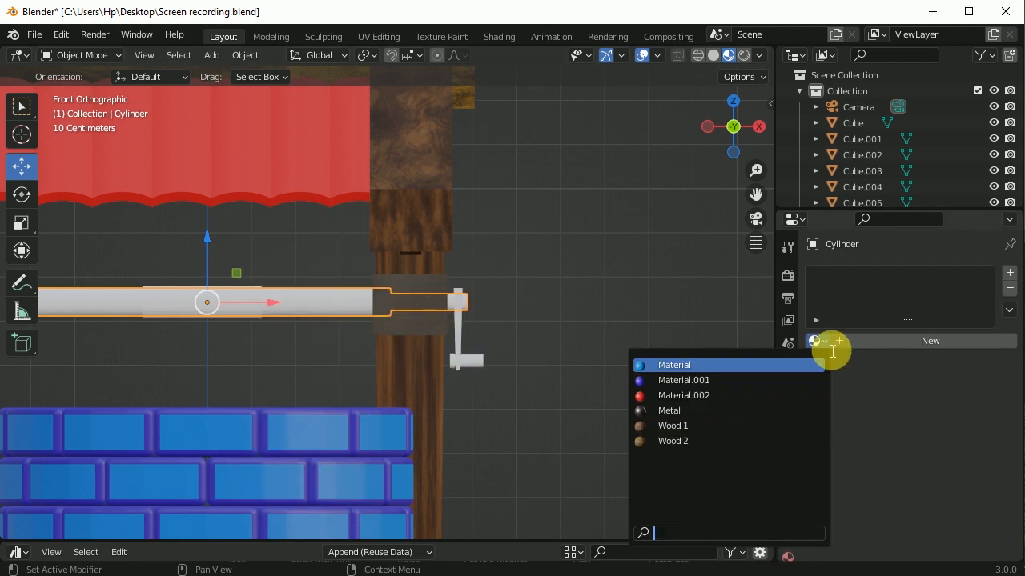
left_click(747, 412)
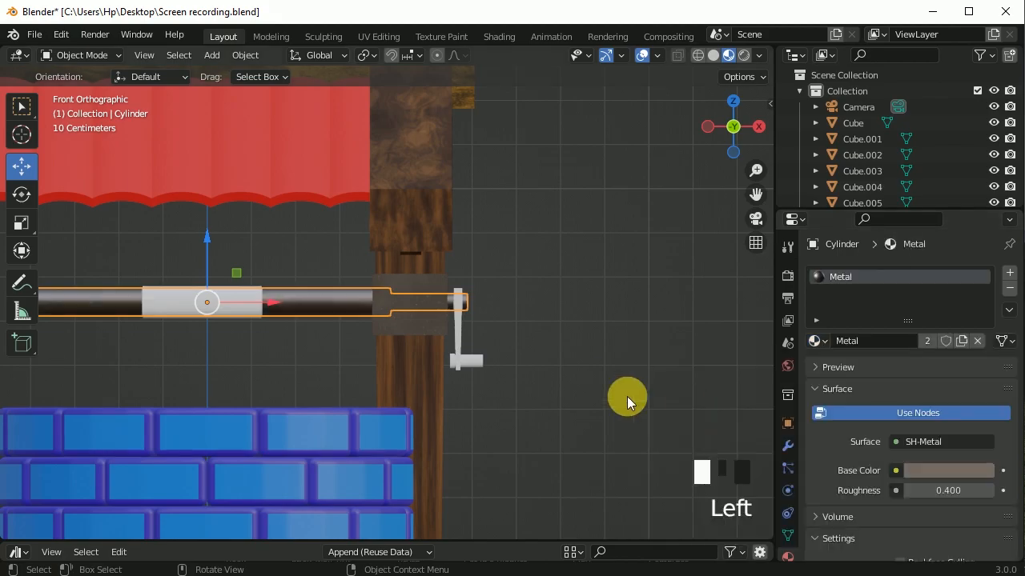
Assign the Wood 2 material to the crank plate and handle
left_click(467, 350)
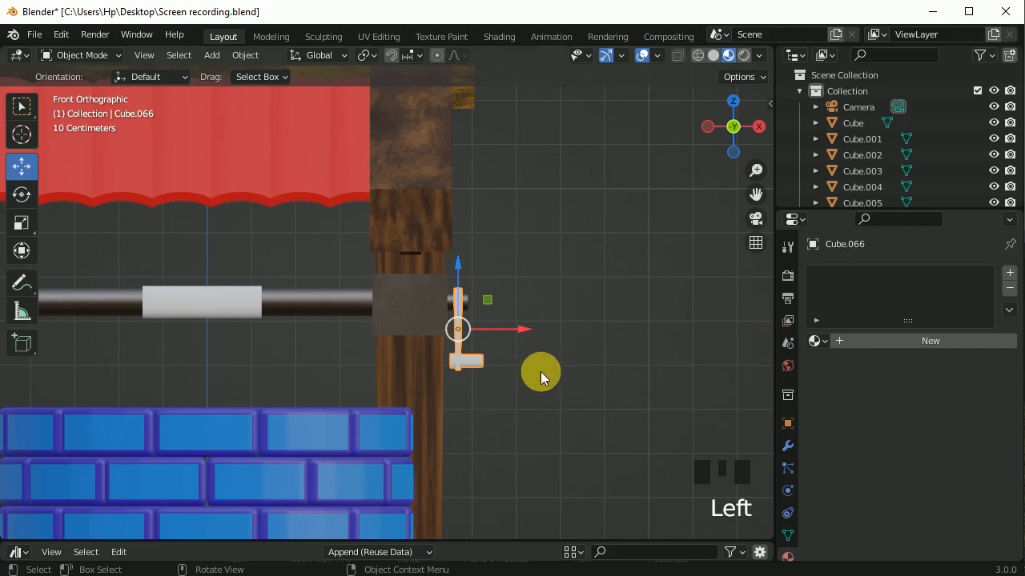
middle_click_drag(592, 386, 532, 362, "shift")
scroll(536, 362, "up", 3)
left_click(816, 340)
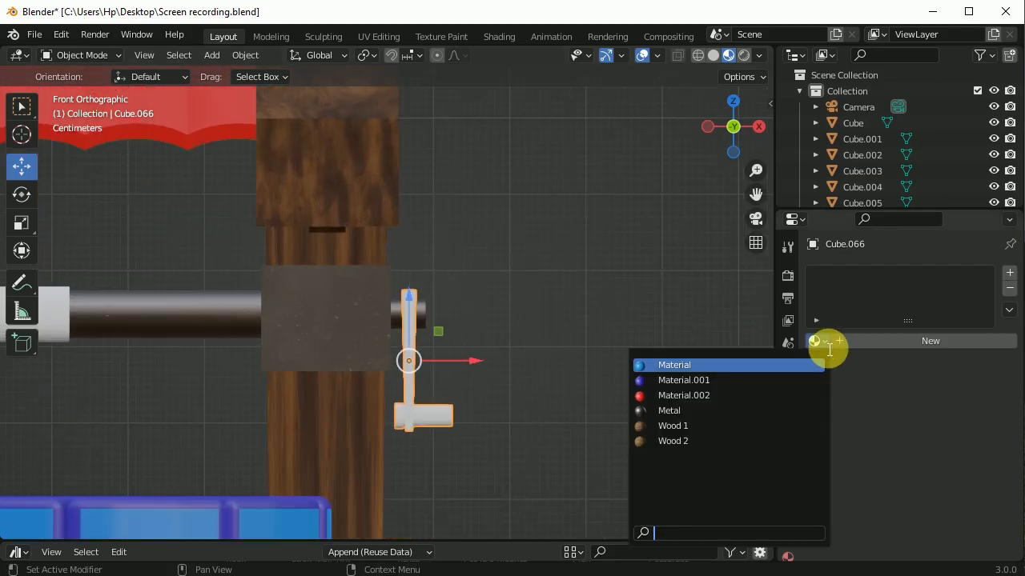
left_click(721, 441)
middle_click_drag(666, 411, 497, 367)
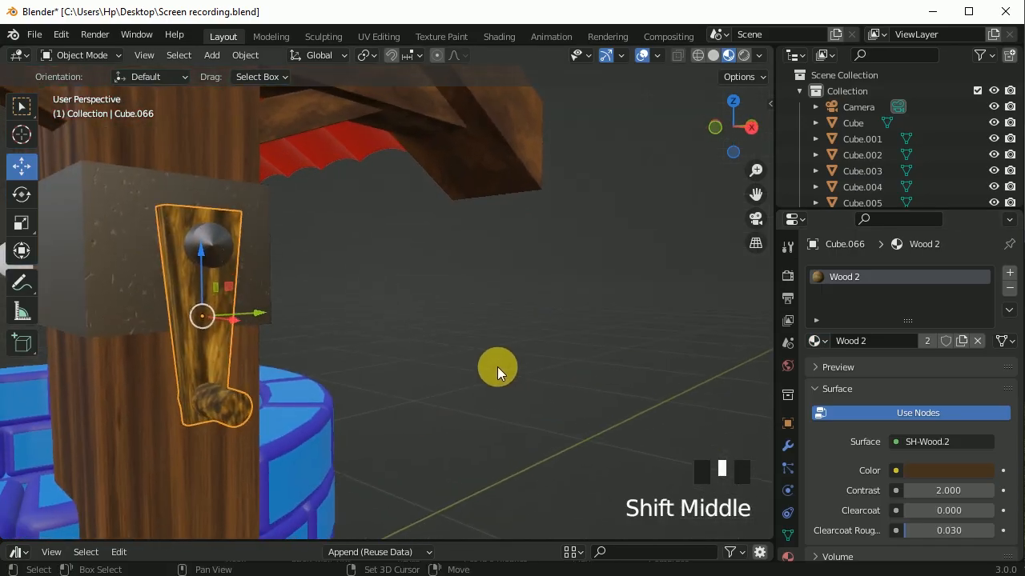
Add a second material slot to the crank, set it to Metal, assign it to the linked handle cylinder only, and deselect the crank
left_click(112, 55)
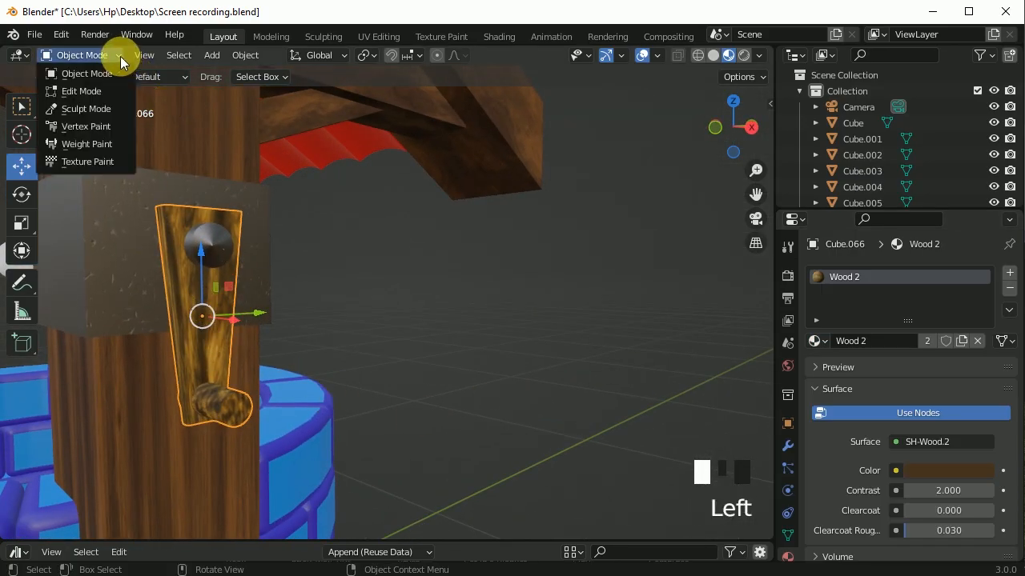
left_click(100, 91)
middle_click_drag(257, 416, 391, 425)
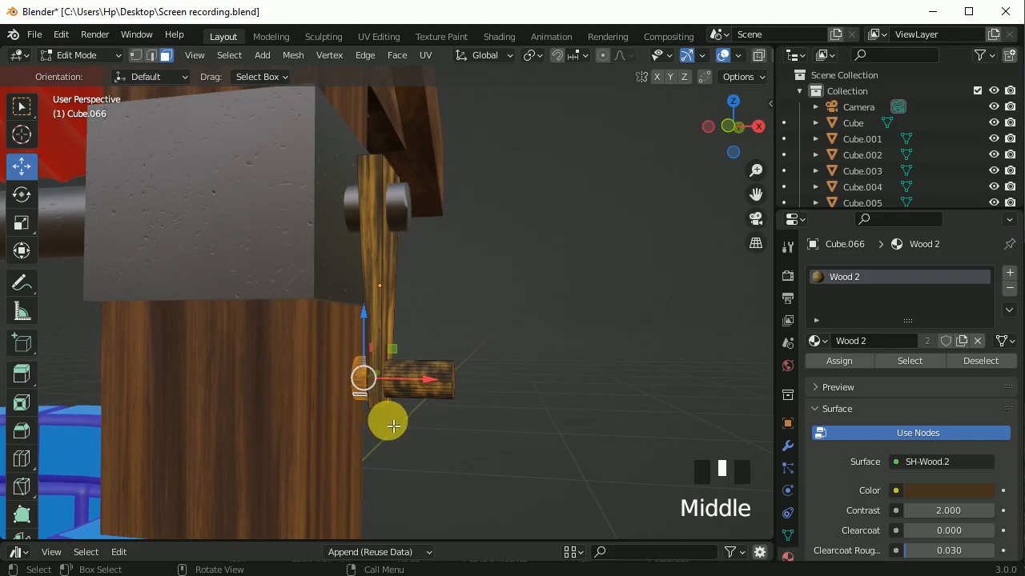
key("ctrl+l")
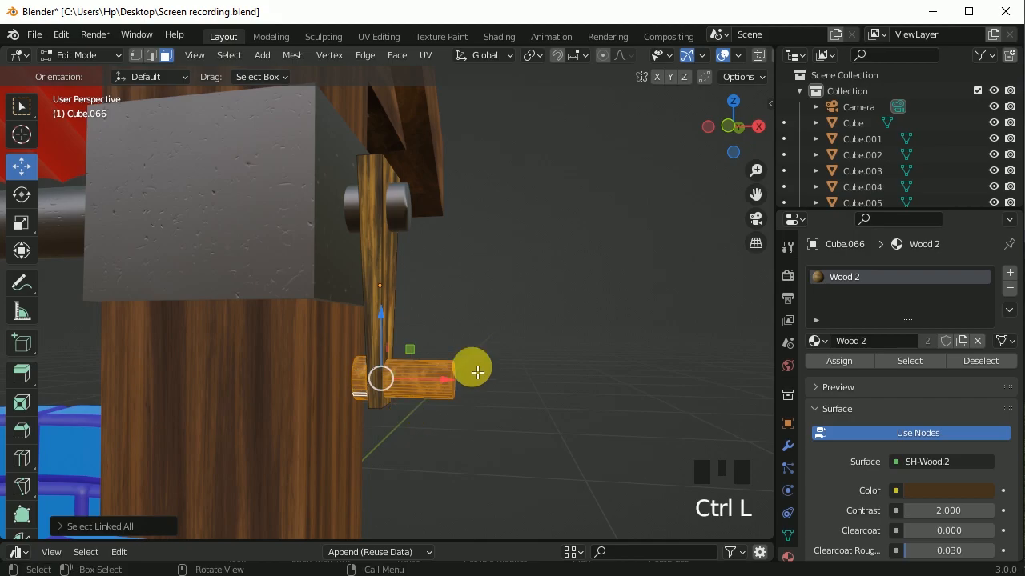
left_click(1008, 274)
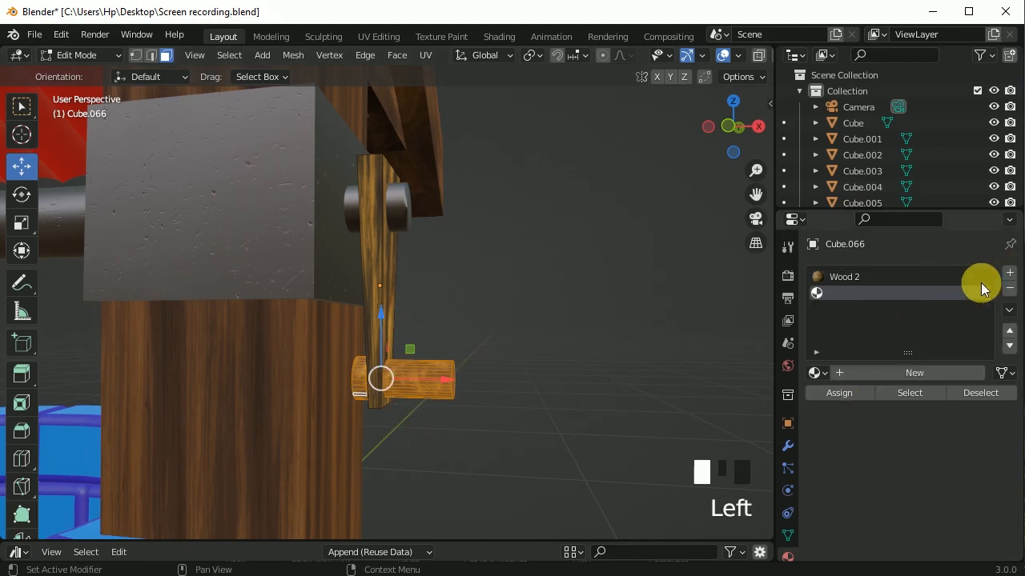
left_click(814, 373)
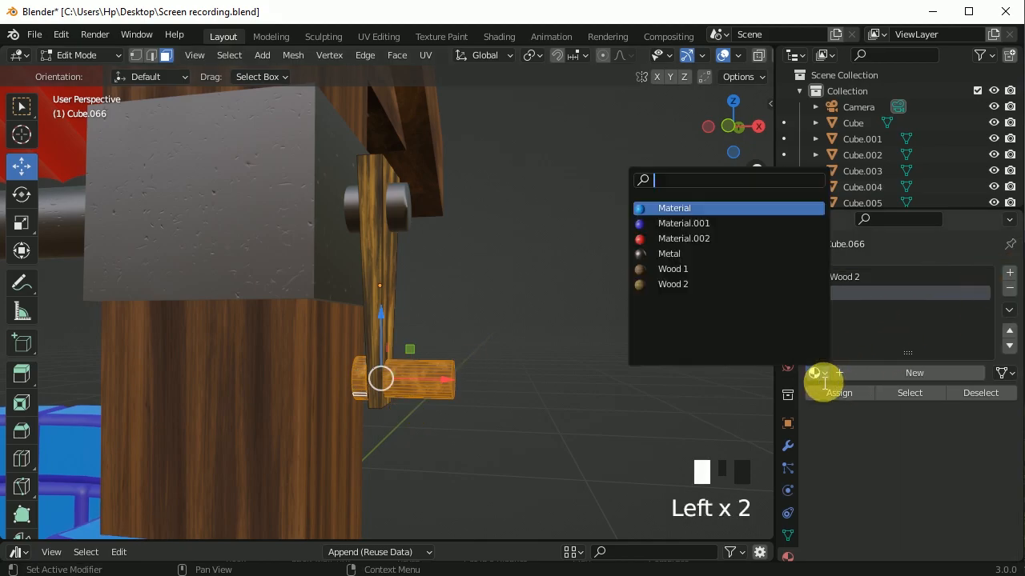
left_click(731, 256)
left_click(833, 398)
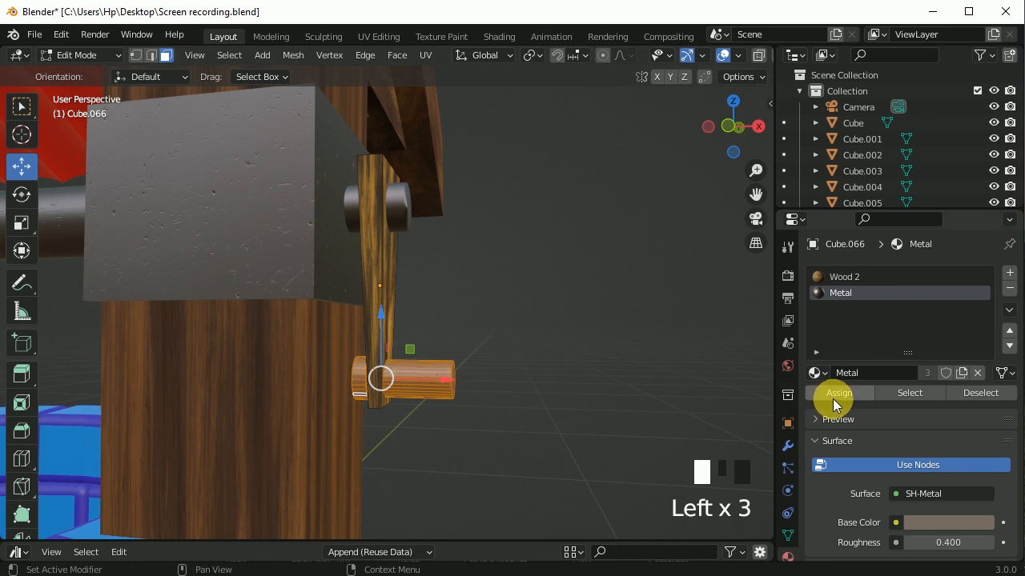
left_click_drag(77, 55, 69, 71)
left_click(474, 327)
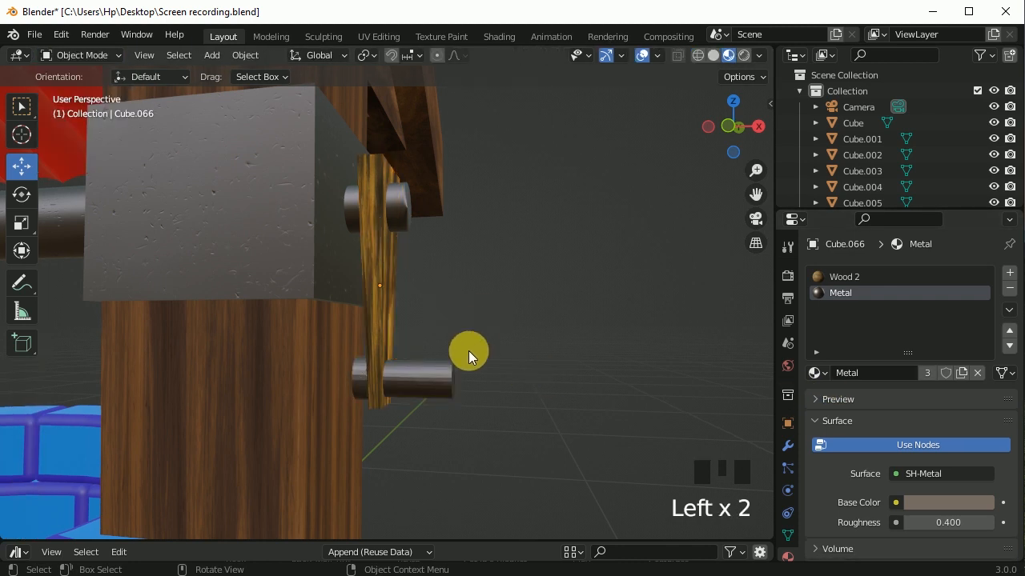
Shade the crank smooth and toggle its Auto Smooth normals setting
left_click(425, 387)
right_click_drag(426, 386, 406, 284)
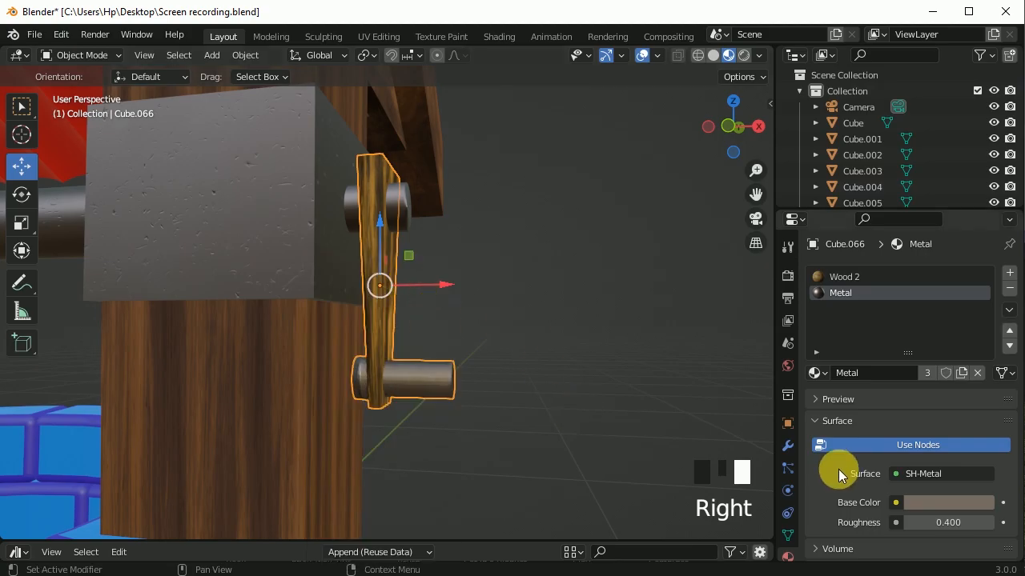
left_click(787, 535)
scroll(824, 512, "down", 7)
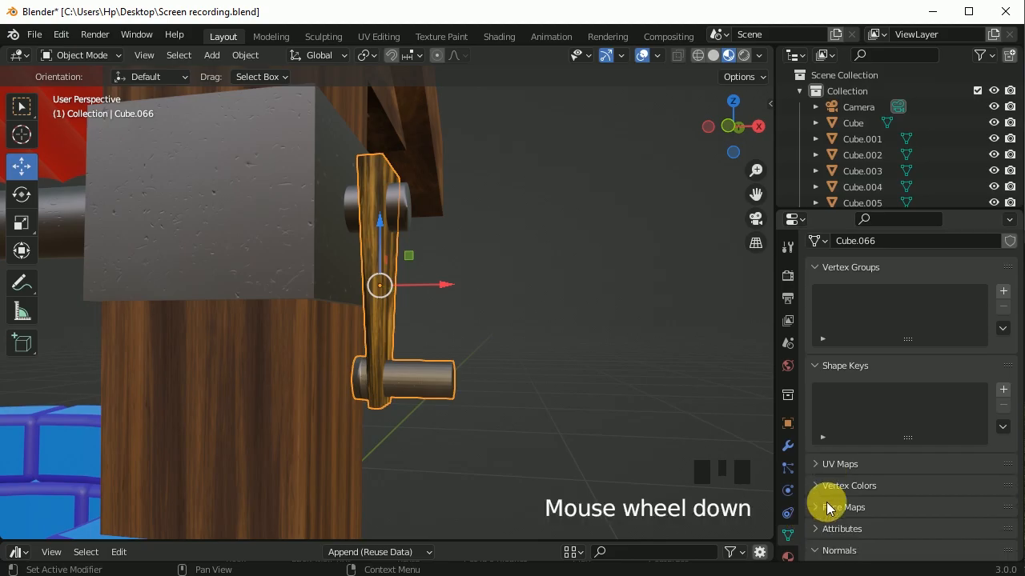
left_click(888, 459)
left_click(621, 395)
Add a Mirror modifier on the X axis to the tall wooden support post
middle_click_drag(621, 395, 494, 414)
scroll(503, 376, "down", 4)
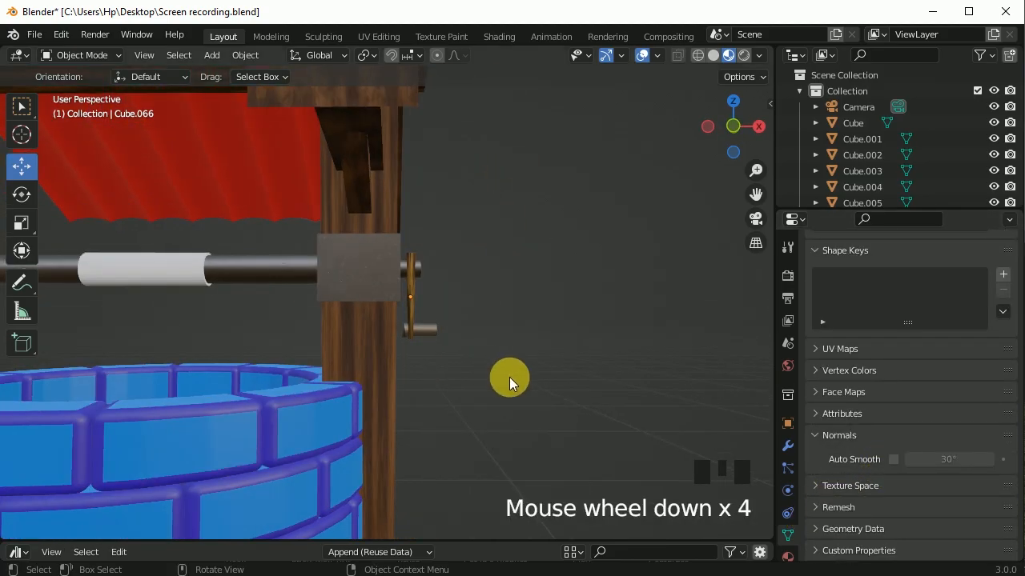
middle_click_drag(252, 359, 338, 371, "shift")
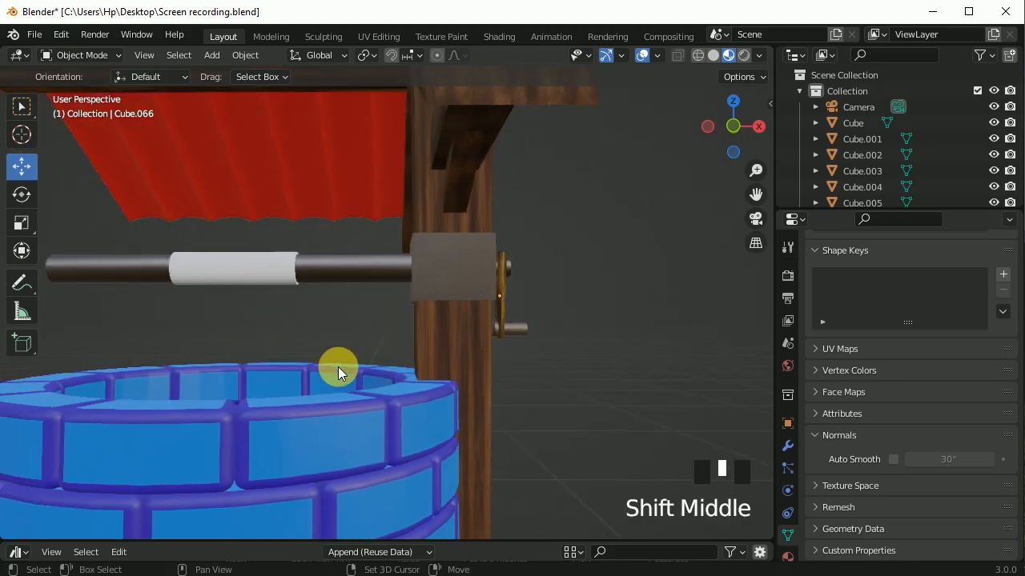
scroll(490, 324, "down", 1)
scroll(490, 324, "down", 1)
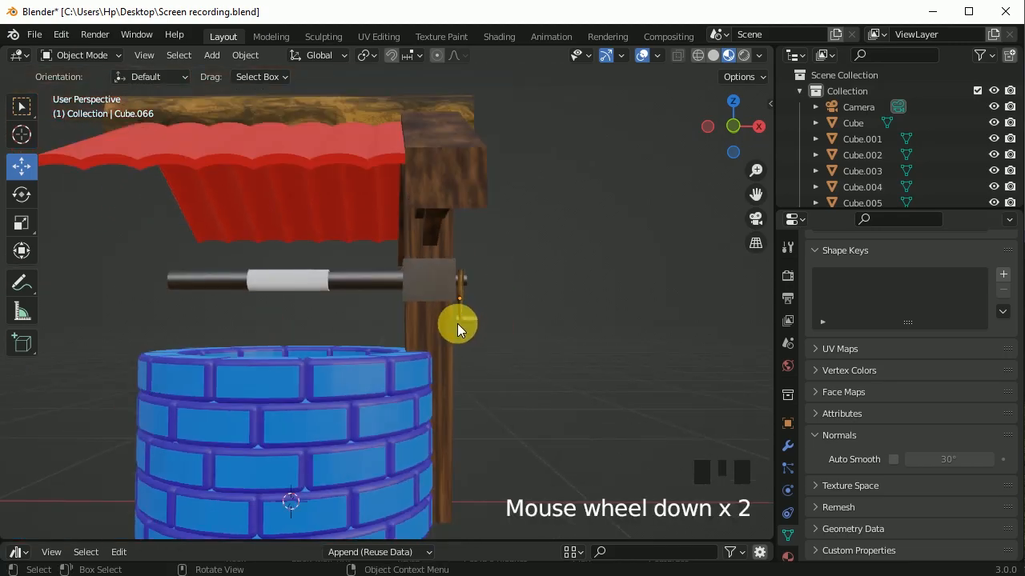
scroll(447, 322, "down", 2)
key("KP_1")
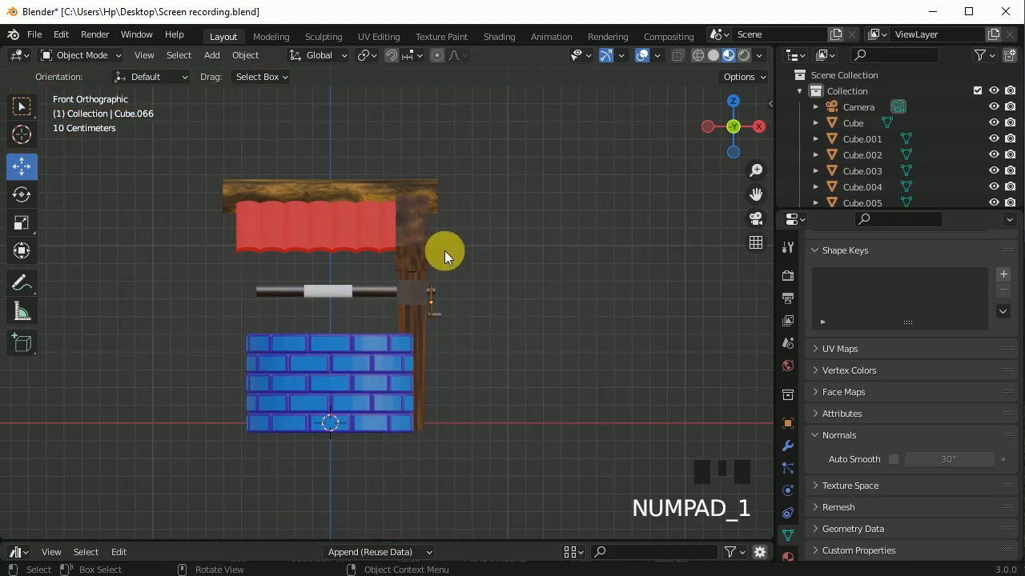
scroll(445, 256, "up", 1)
left_click(430, 320)
scroll(365, 270, "up", 2)
middle_click_drag(365, 269, 377, 309, "shift")
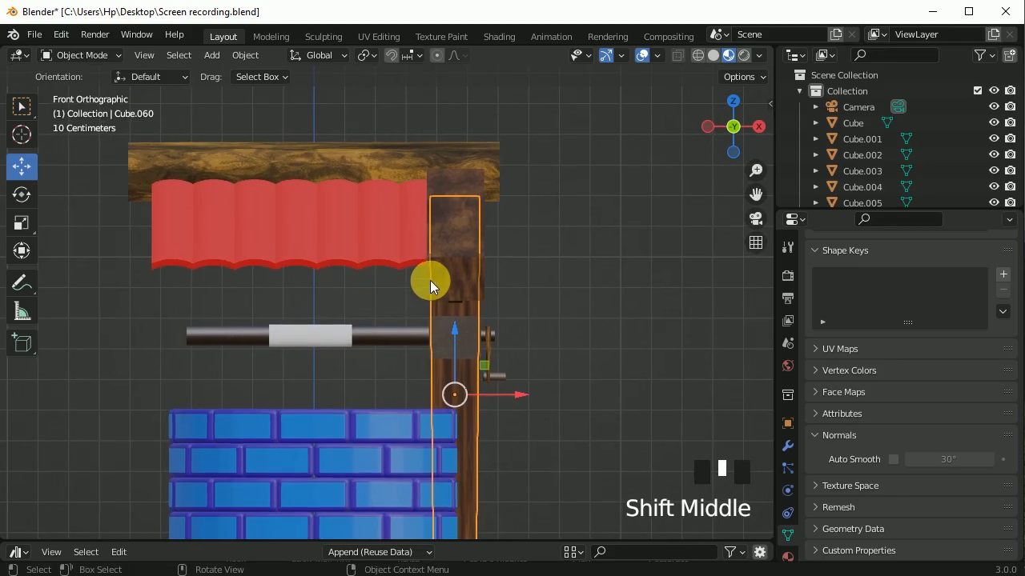
middle_click_drag(510, 349, 487, 394)
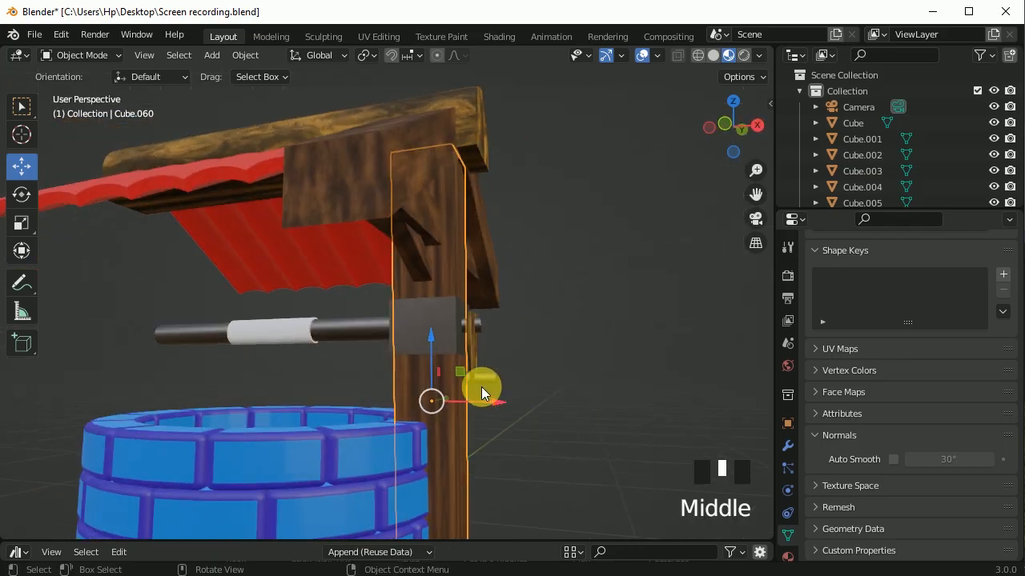
scroll(434, 385, "down", 1)
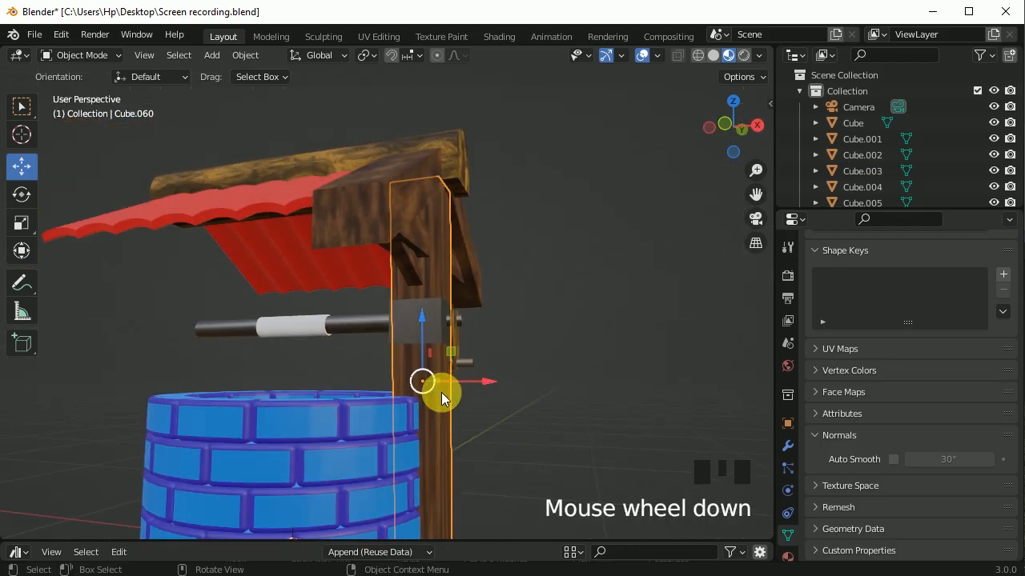
key("KP_1")
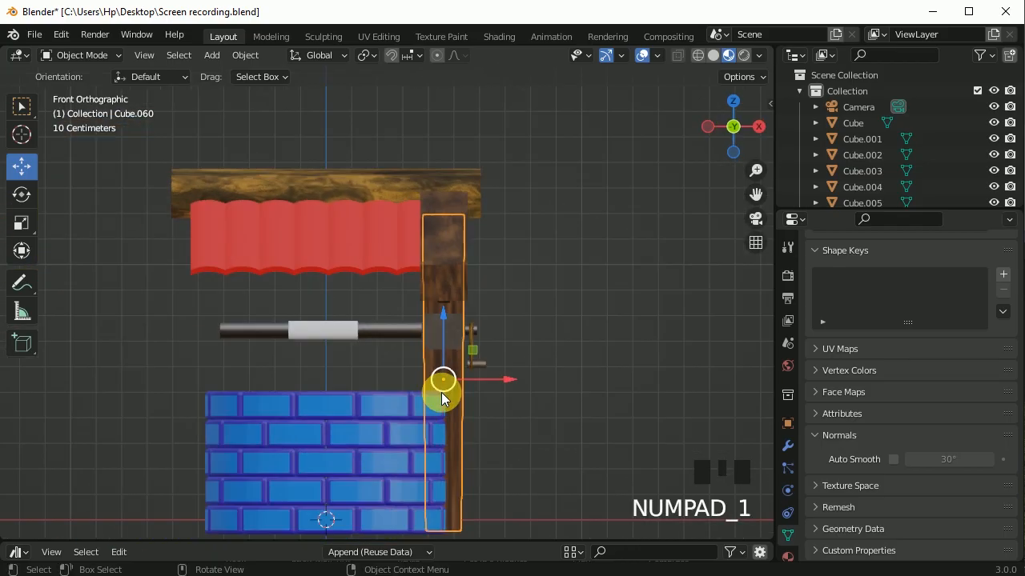
left_click(788, 445)
left_click_drag(806, 210, 805, 138)
left_click(826, 201)
left_click(713, 385)
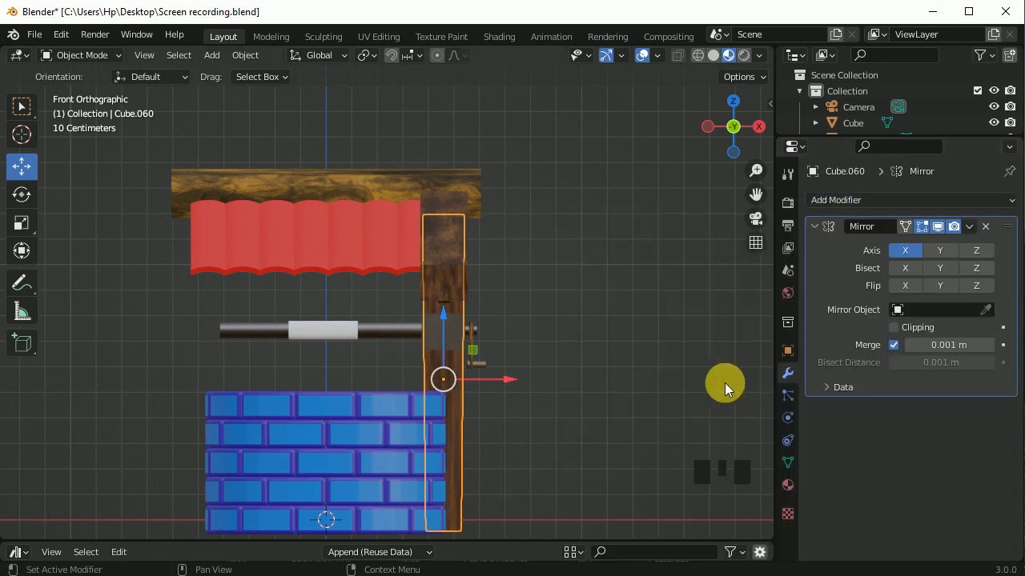
Pick the ridge beam as the post's mirror object, apply the Mirror modifier and deselect the posts
left_click(985, 310)
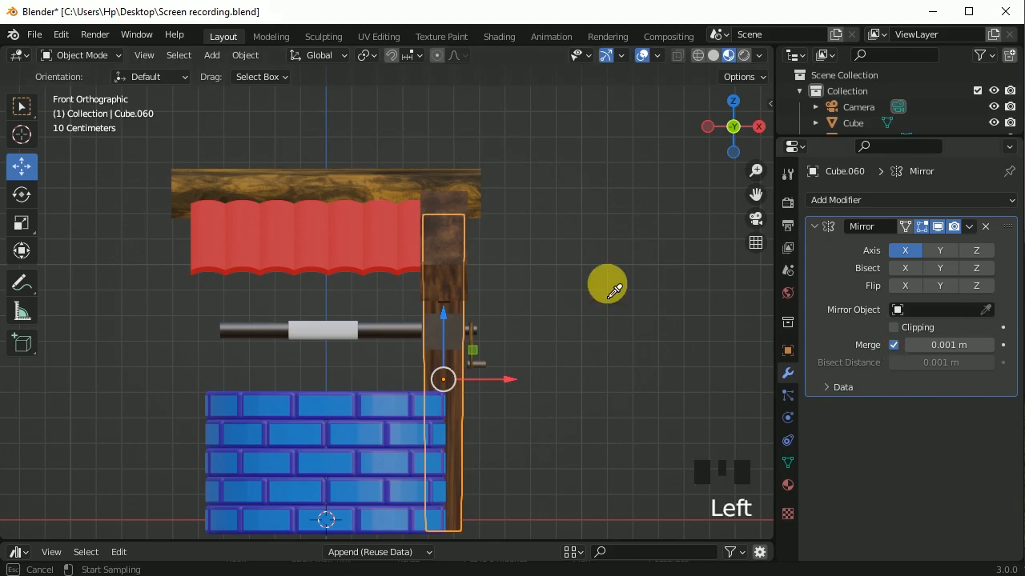
left_click(357, 189)
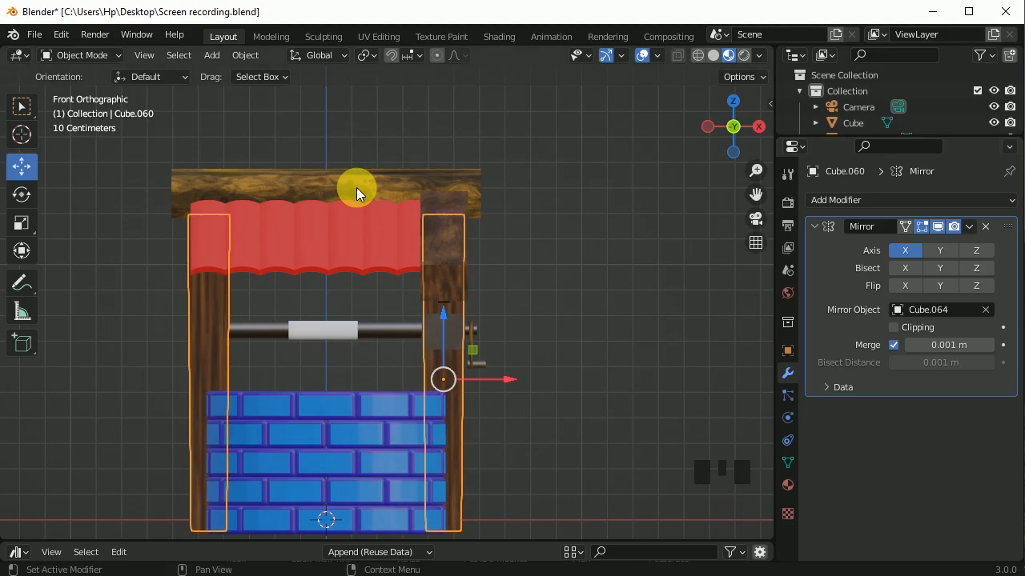
left_click(969, 228)
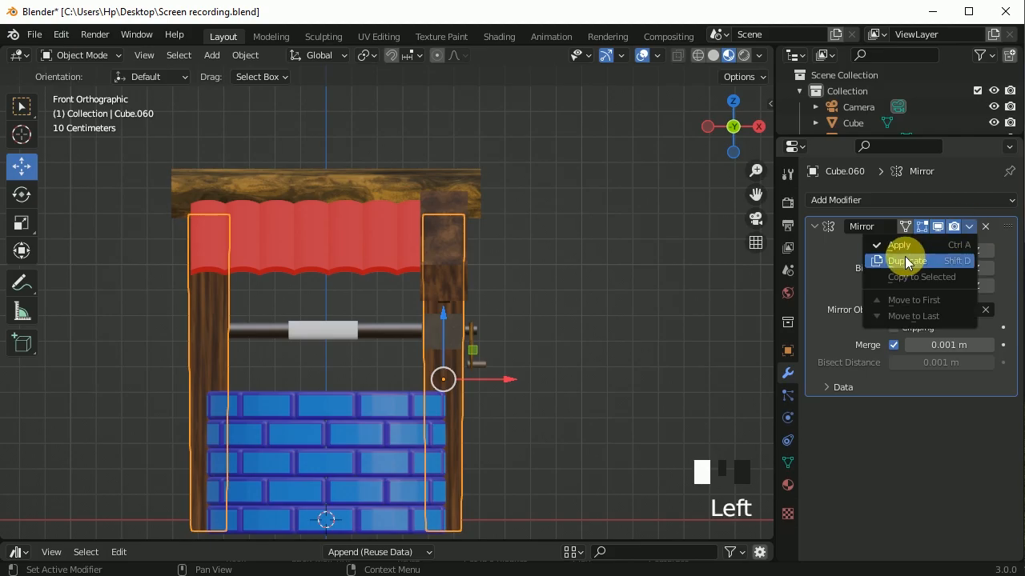
left_click(913, 245)
left_click(418, 291)
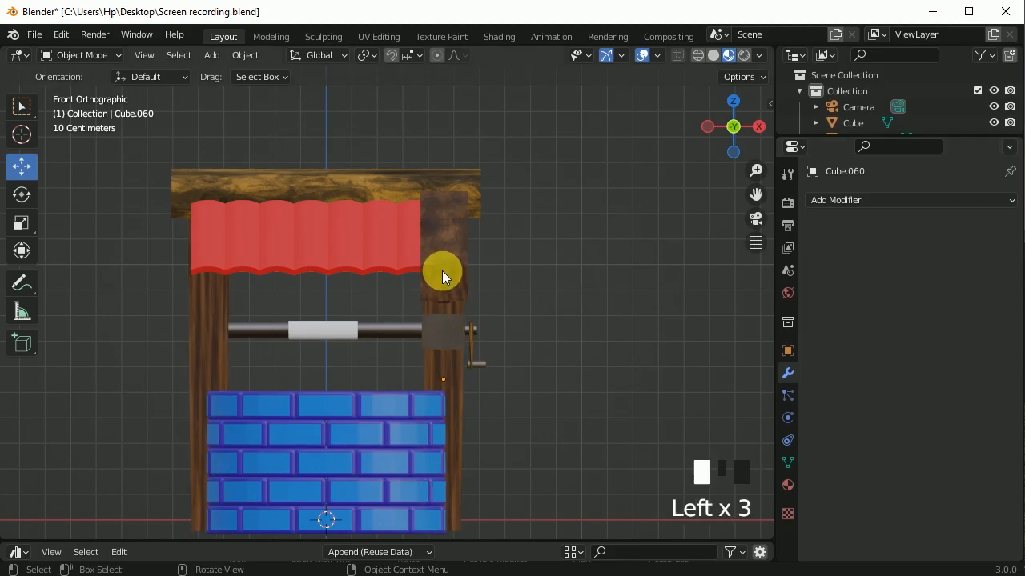
Apply all transforms to the pair of sloping rafters at the crank end of the roof
middle_click_drag(470, 264, 421, 283)
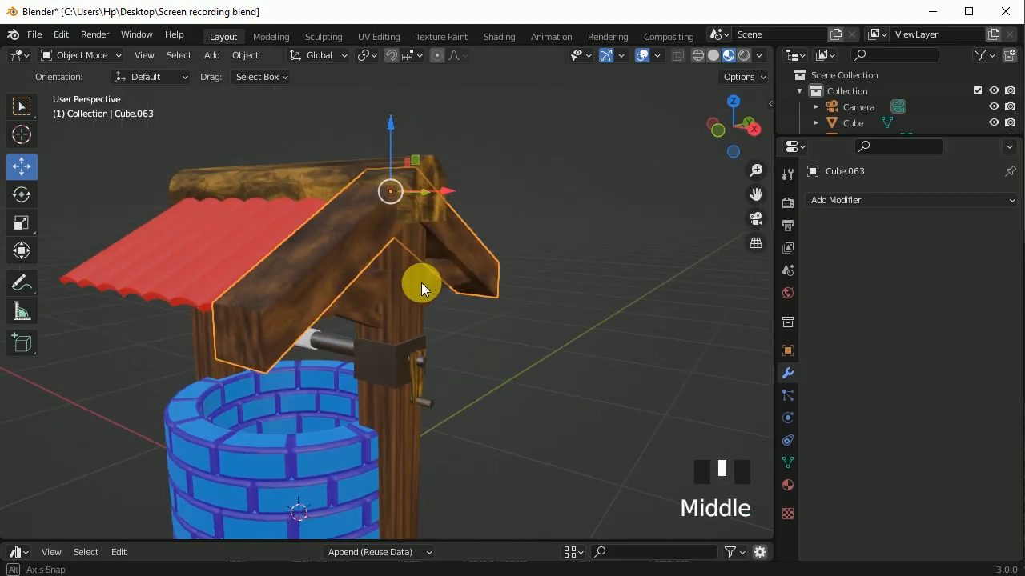
key("ctrl+a")
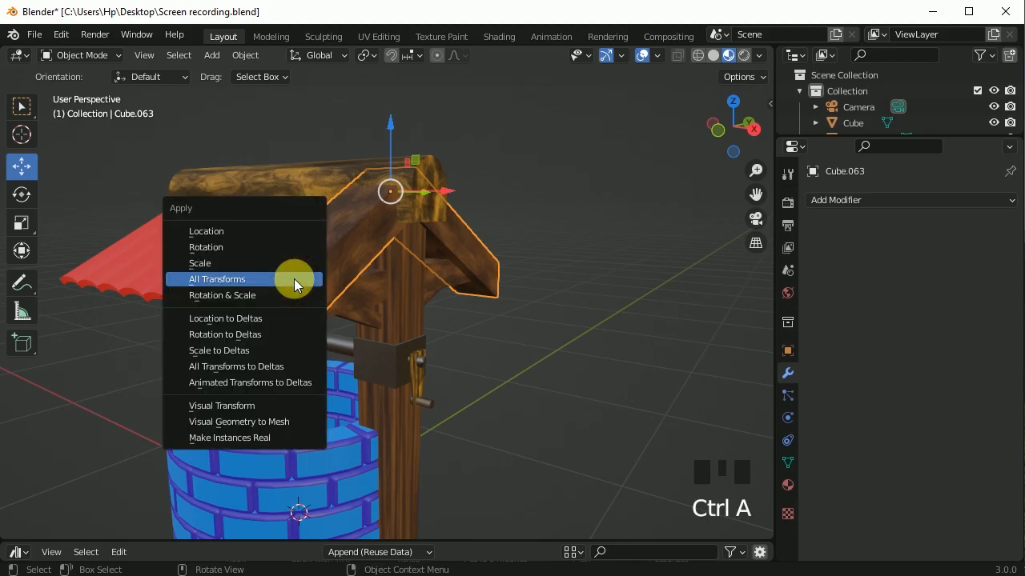
left_click(293, 278)
Bevel all edges of the sloping rafters with 9 segments to round them slightly, and return to Object Mode
key("Tab")
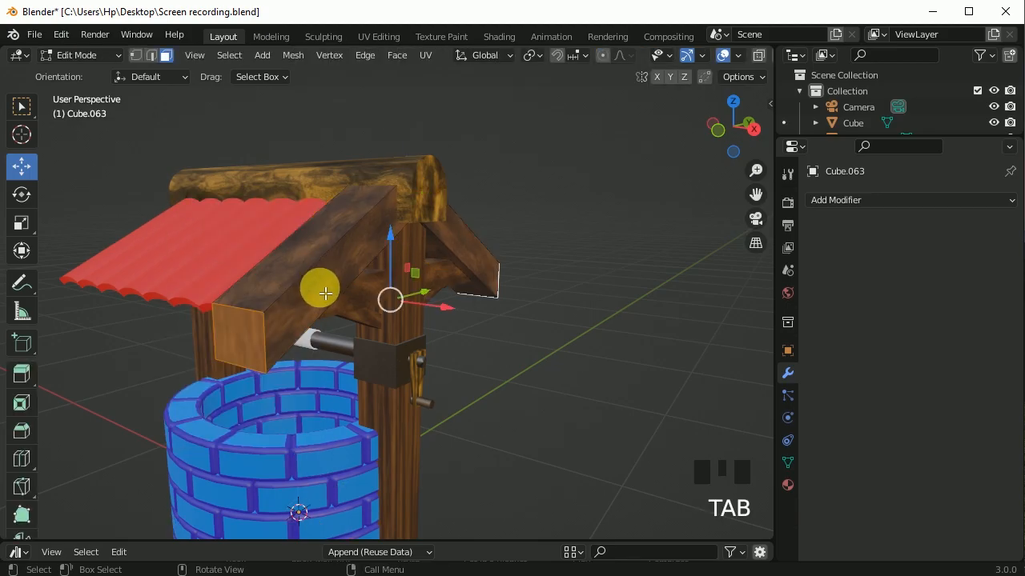
left_click(163, 57)
left_click(314, 284)
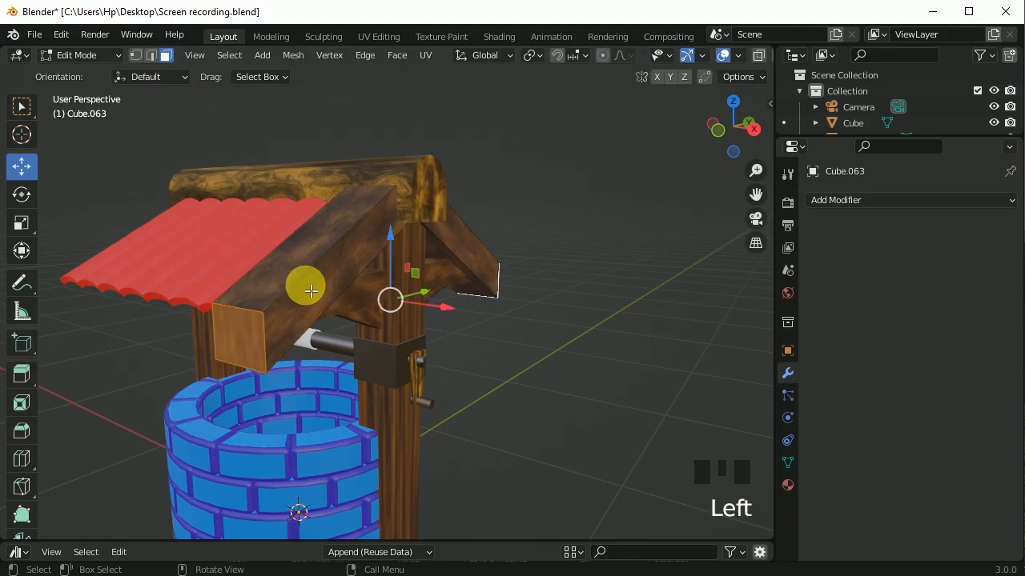
key("a")
middle_click_drag(336, 313, 355, 311)
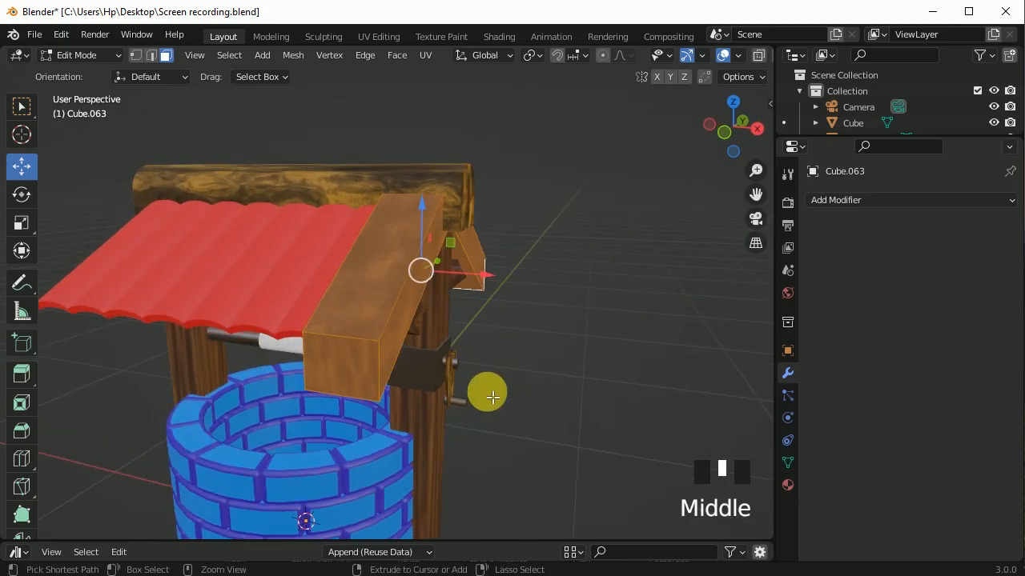
key("ctrl+b")
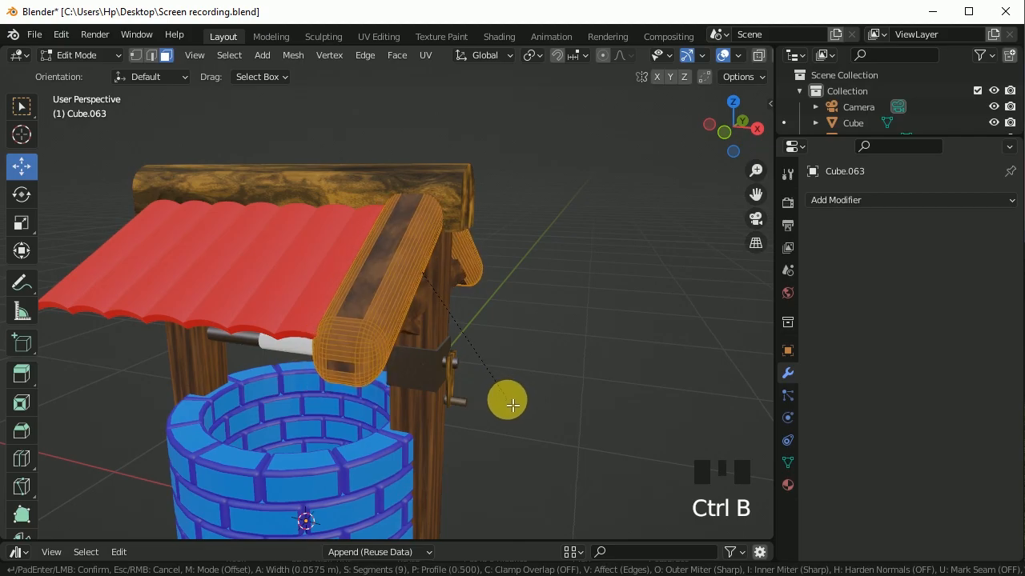
left_click(504, 398)
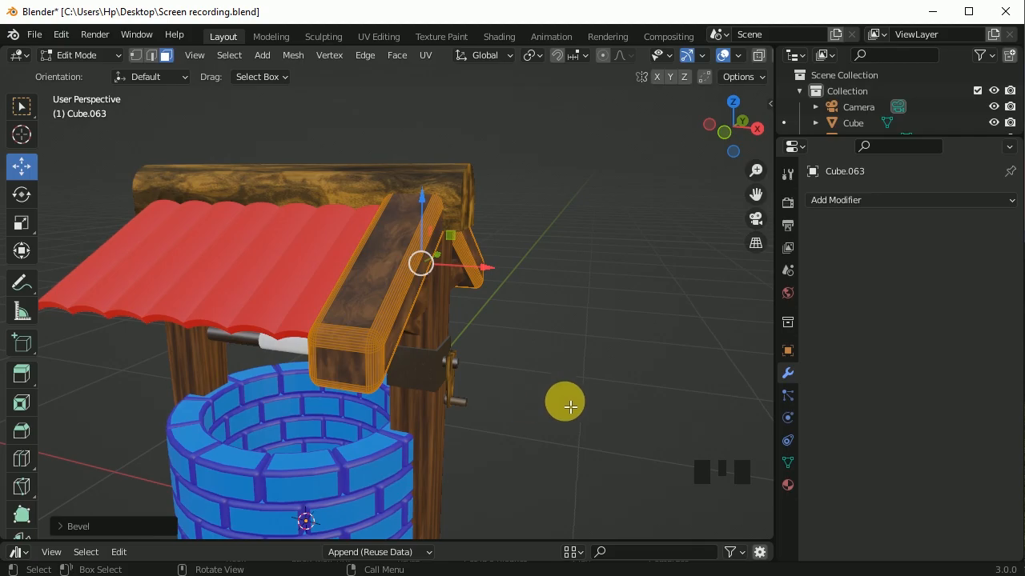
key("Tab")
Mirror the rounded rafters across the X axis to the other end of the roof and apply the Mirror modifier
middle_click_drag(572, 382, 592, 362)
middle_click_drag(623, 333, 455, 288)
left_click(456, 289)
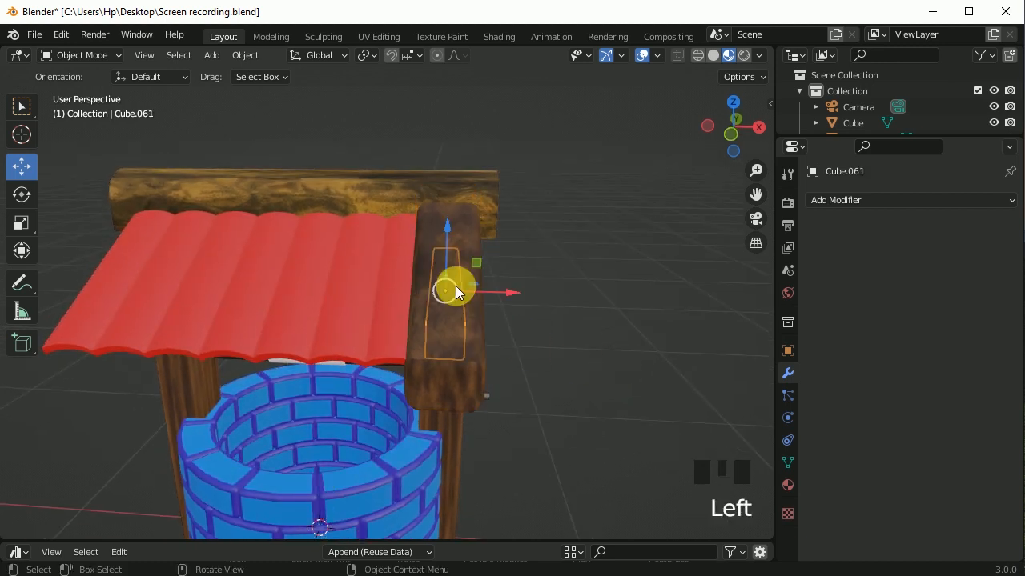
left_click(471, 246)
key("KP_1")
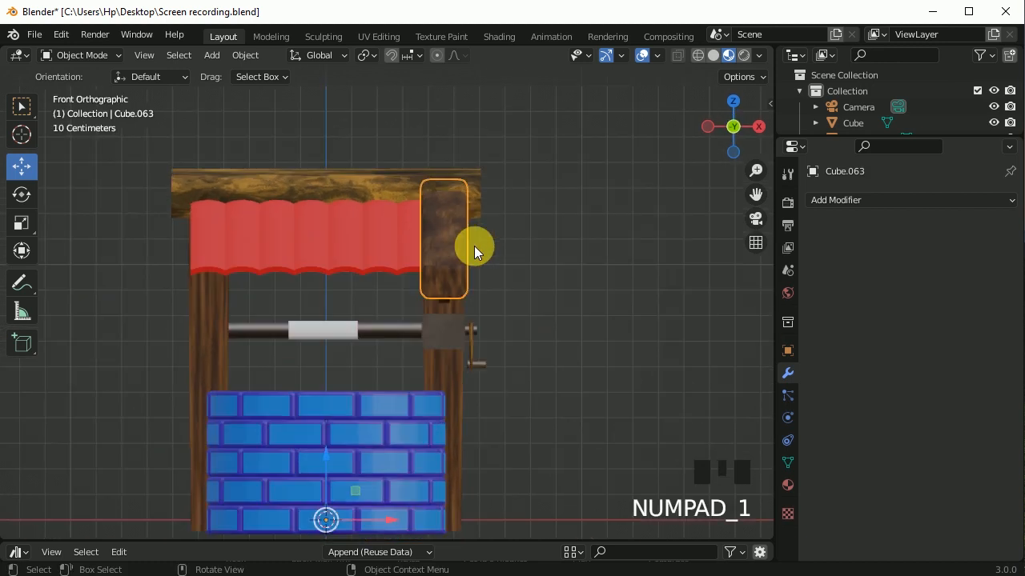
left_click(876, 199)
left_click(673, 366)
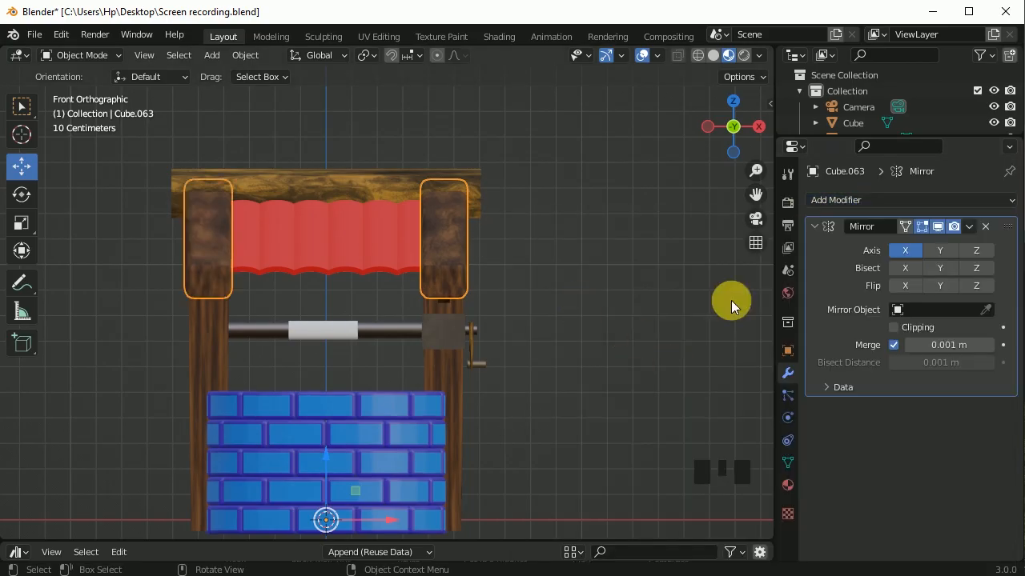
left_click(968, 226)
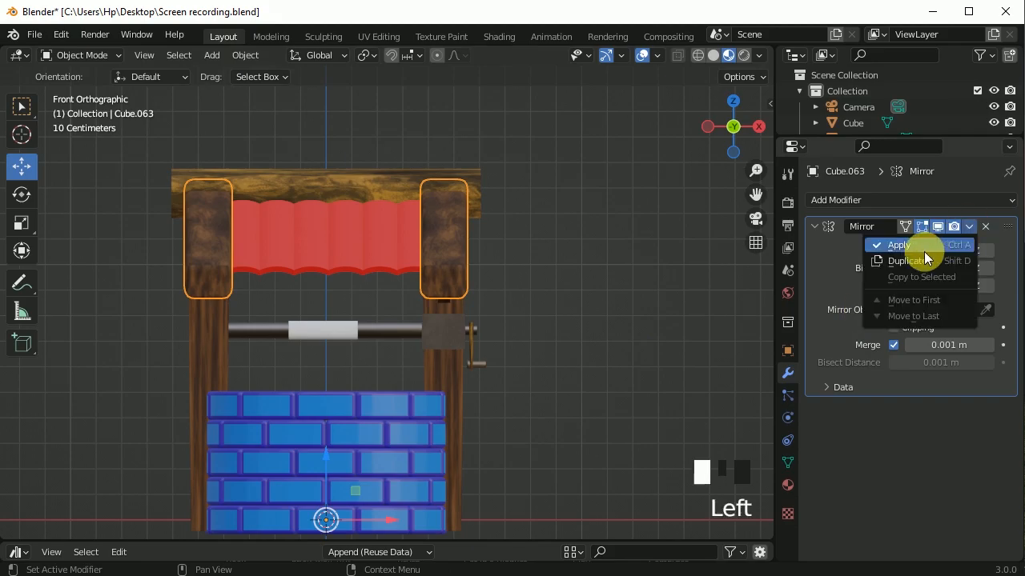
left_click(923, 252)
Mirror the horizontal crossbeam under the rafters across X, using the ridge beam as mirror object, and apply the Mirror modifier
middle_click_drag(430, 272, 375, 275)
left_click(356, 269)
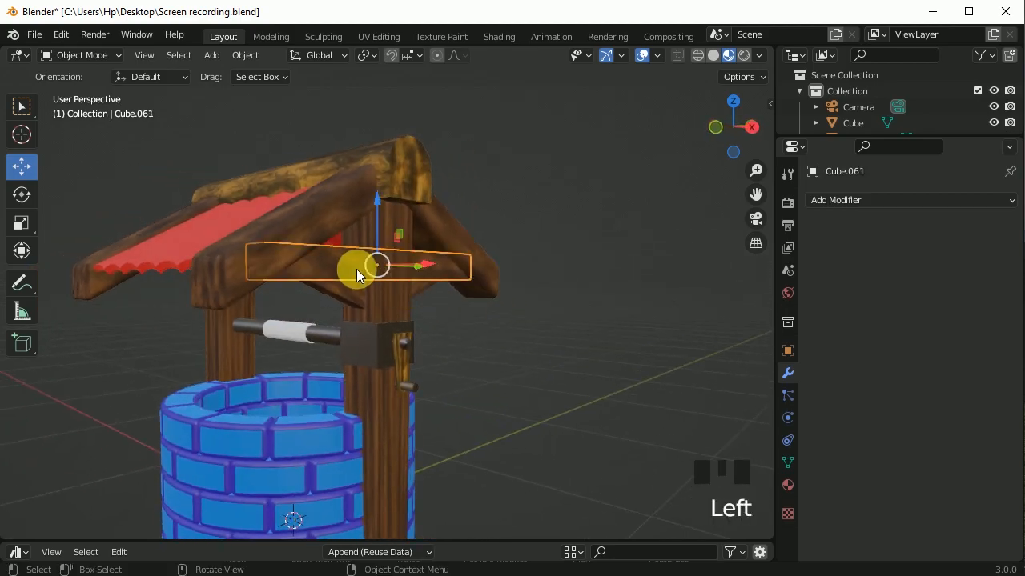
middle_click_drag(332, 325, 367, 303)
left_click(836, 200)
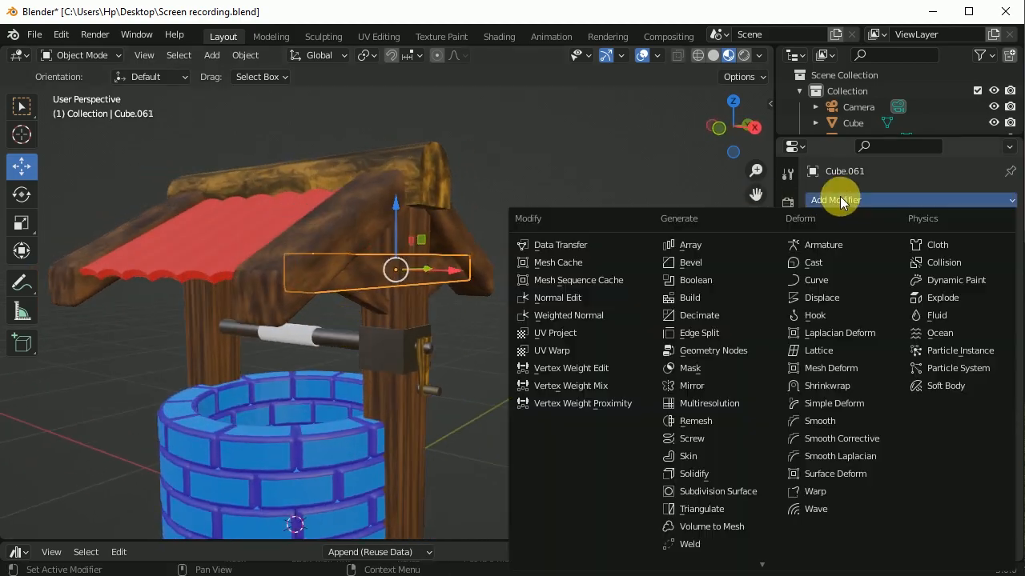
left_click(697, 384)
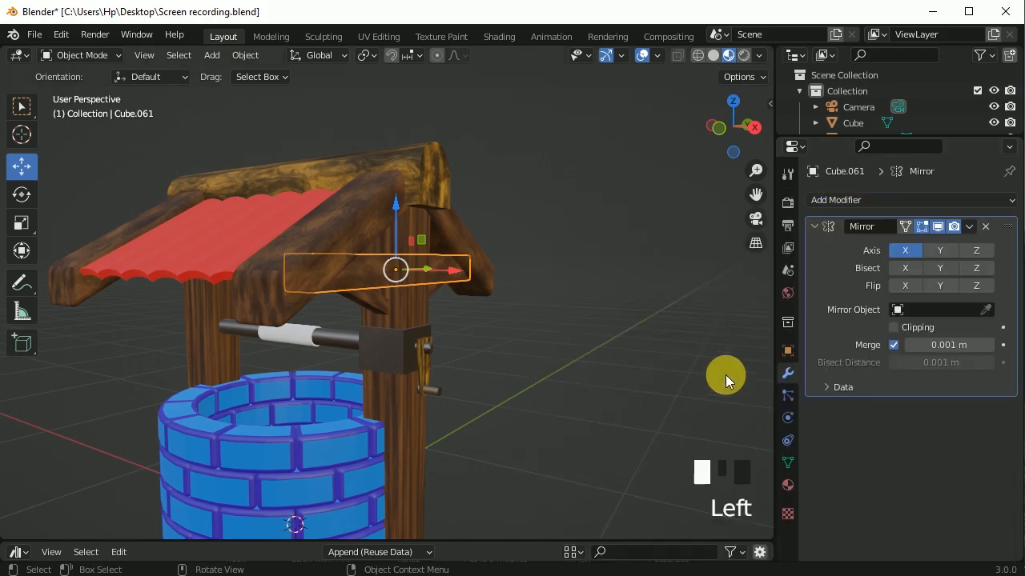
middle_click_drag(419, 348, 883, 321)
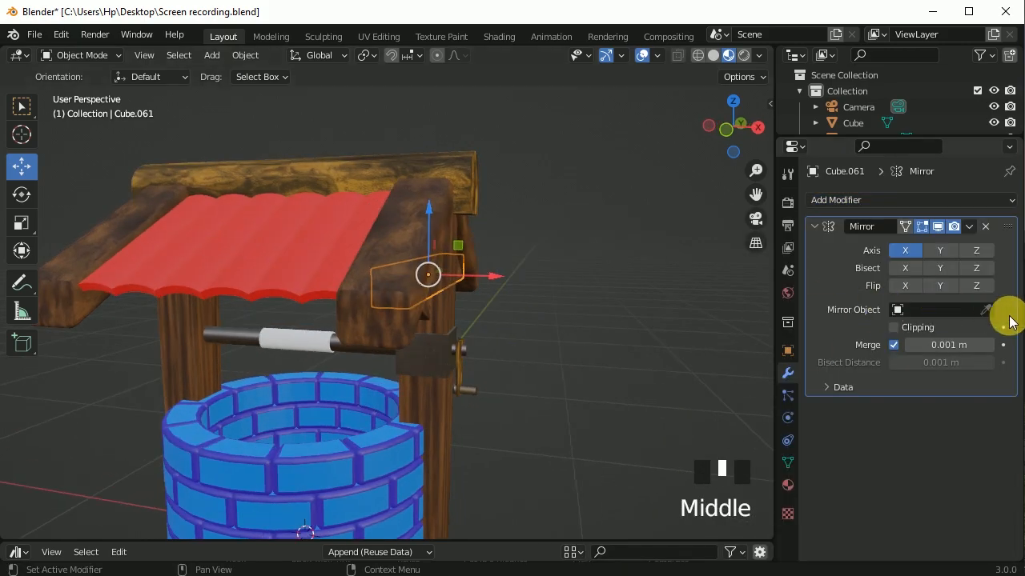
left_click(985, 310)
left_click(298, 176)
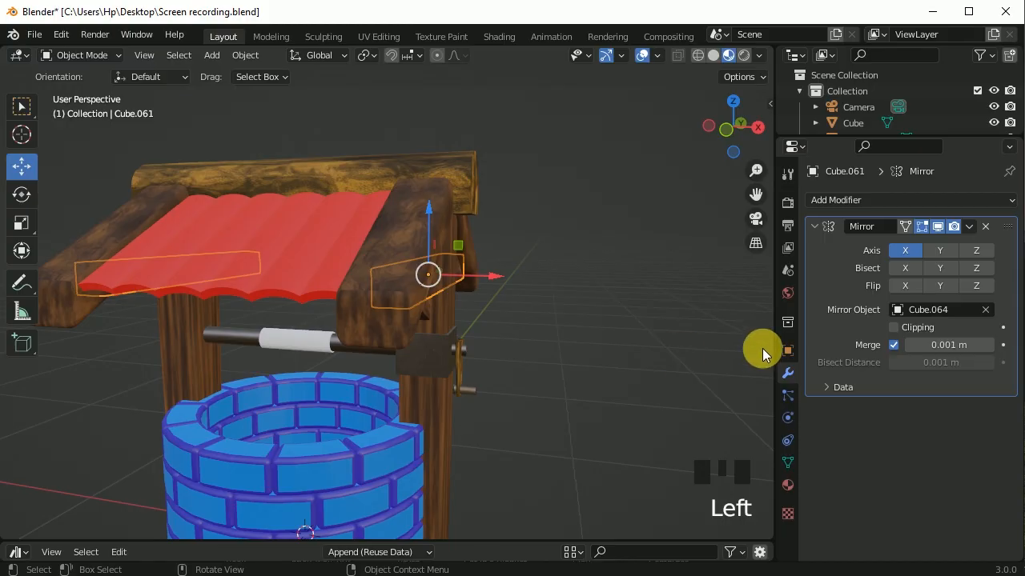
left_click(968, 227)
left_click(899, 245)
Mirror the V-shaped braces across X about the ridge beam, apply the Mirror modifier and deselect them
middle_click_drag(609, 293, 358, 324)
left_click(375, 313)
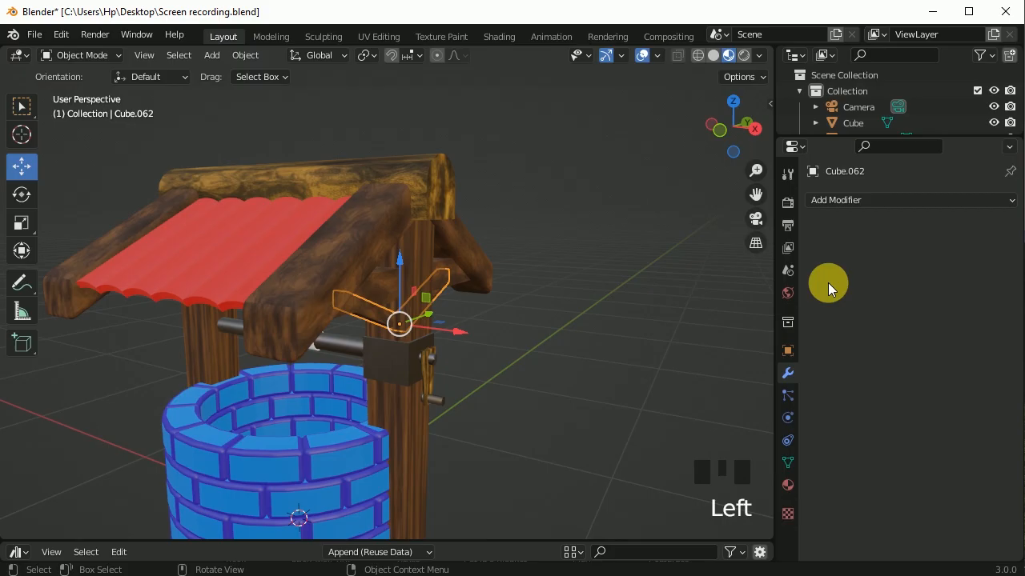
left_click(875, 201)
left_click(703, 384)
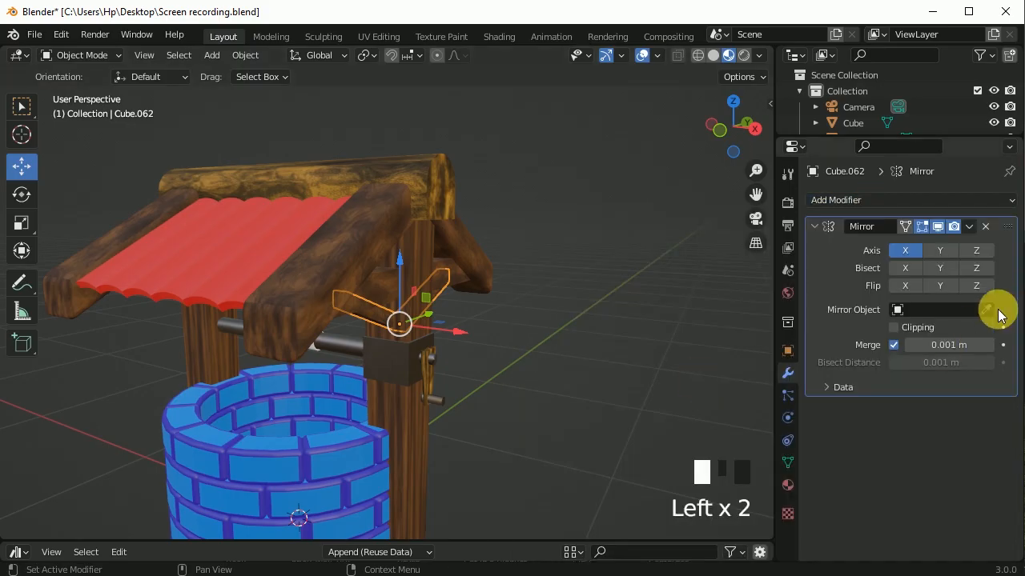
left_click_drag(985, 312, 344, 171)
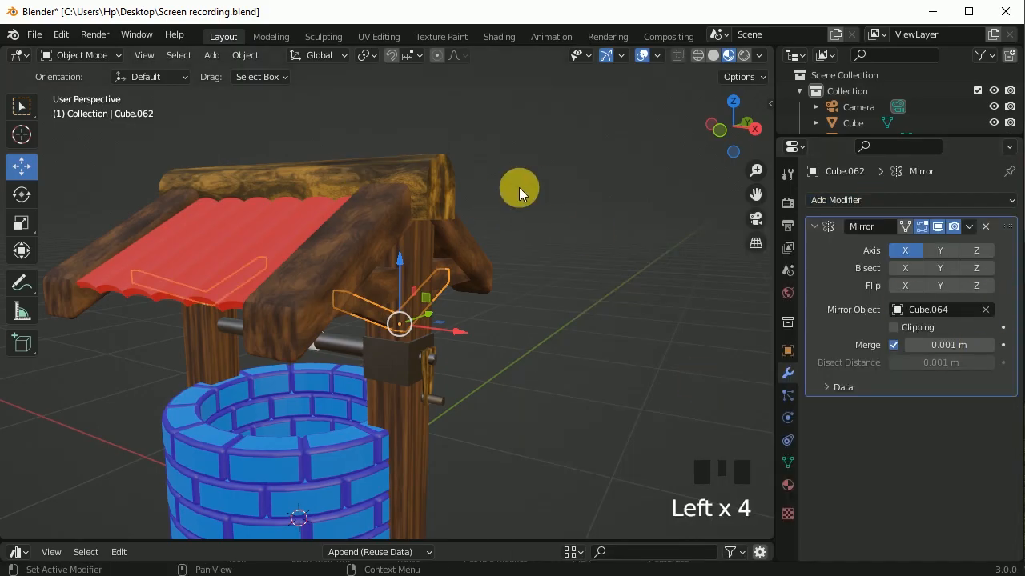
left_click(971, 230)
left_click(934, 251)
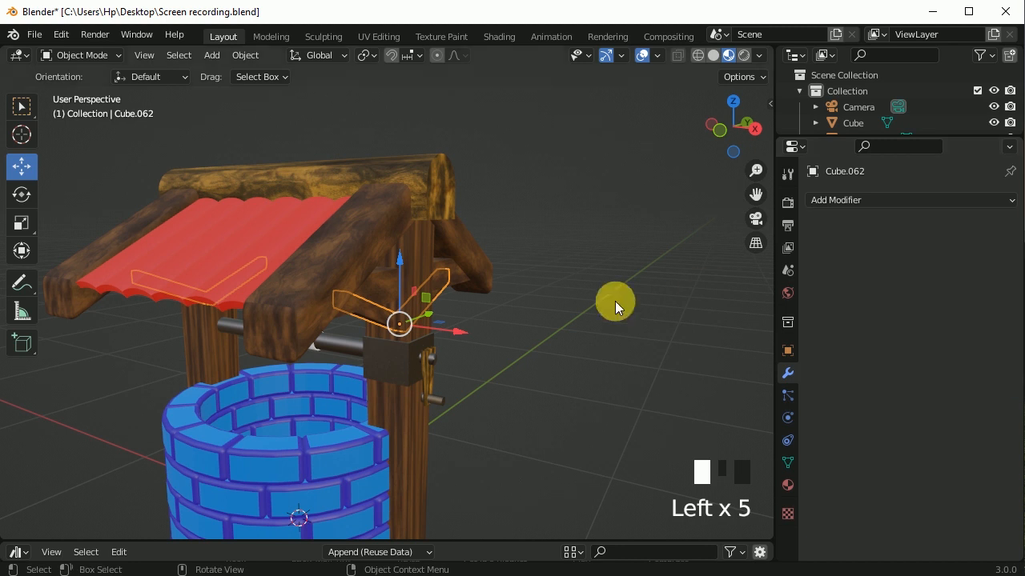
left_click(614, 301)
Mirror the metal block around the crank-side post to the other post about the ridge beam and apply the modifier
middle_click_drag(351, 383, 453, 354)
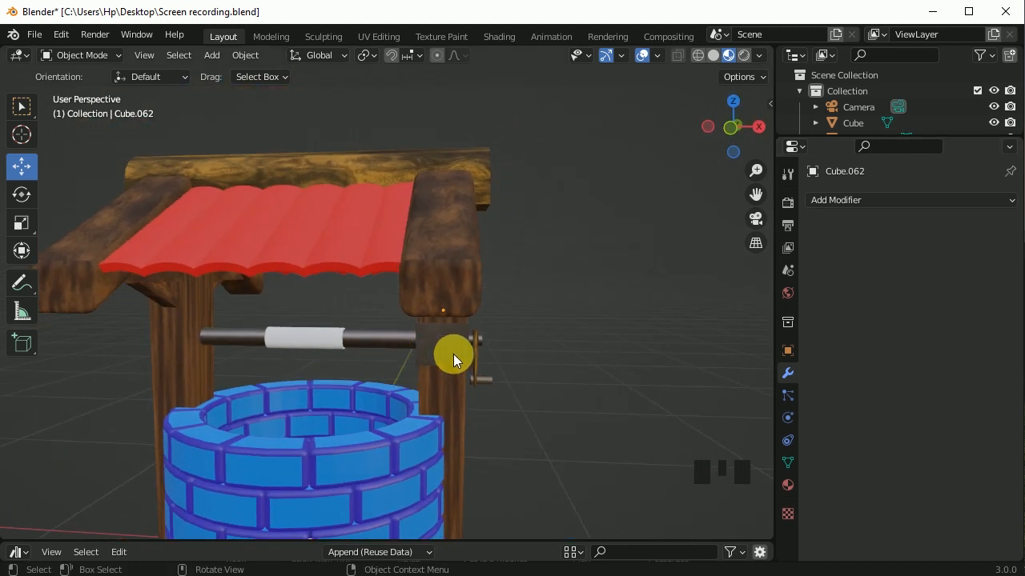
left_click(453, 354)
left_click(864, 200)
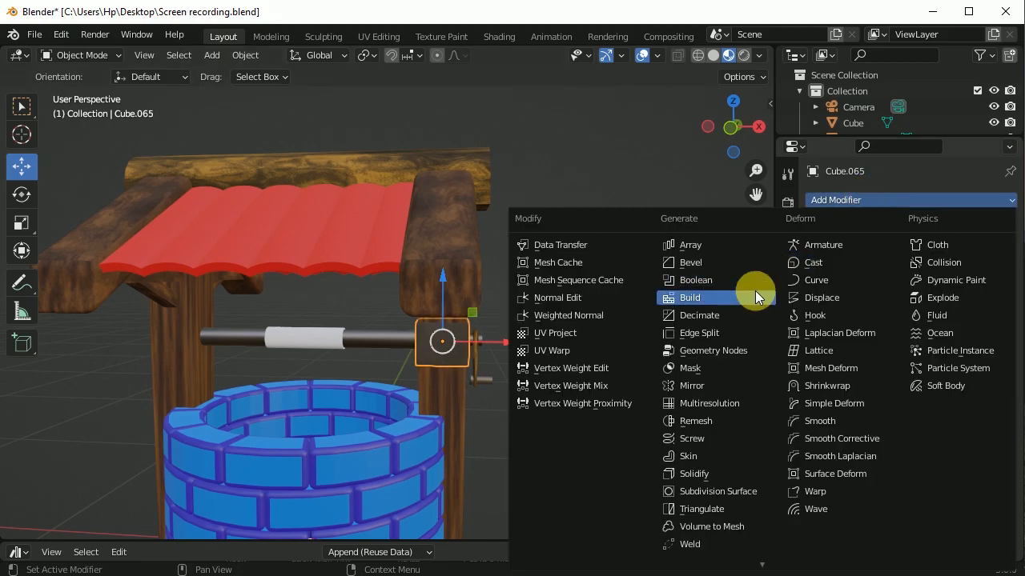
left_click(718, 385)
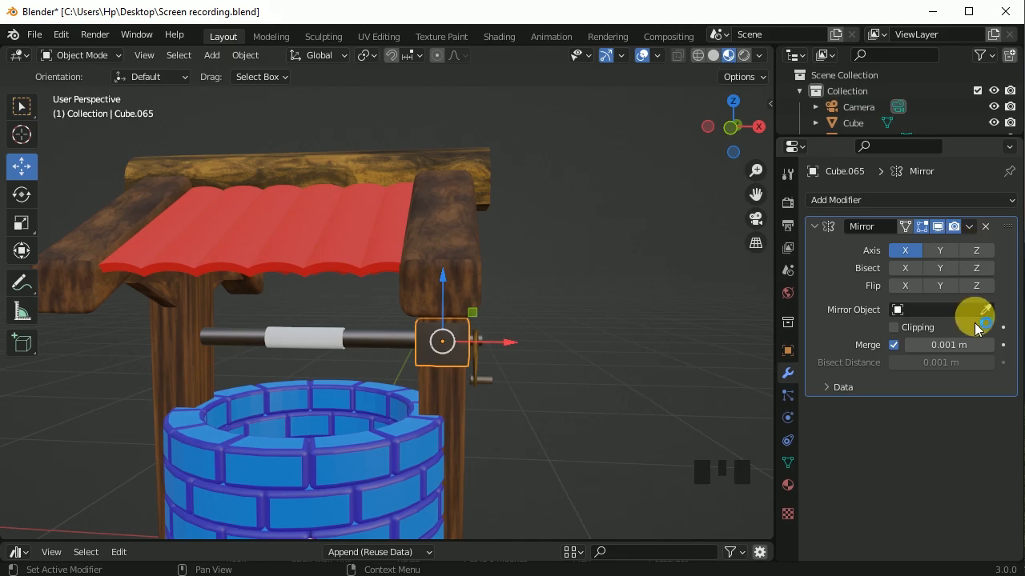
left_click(986, 309)
left_click(391, 164)
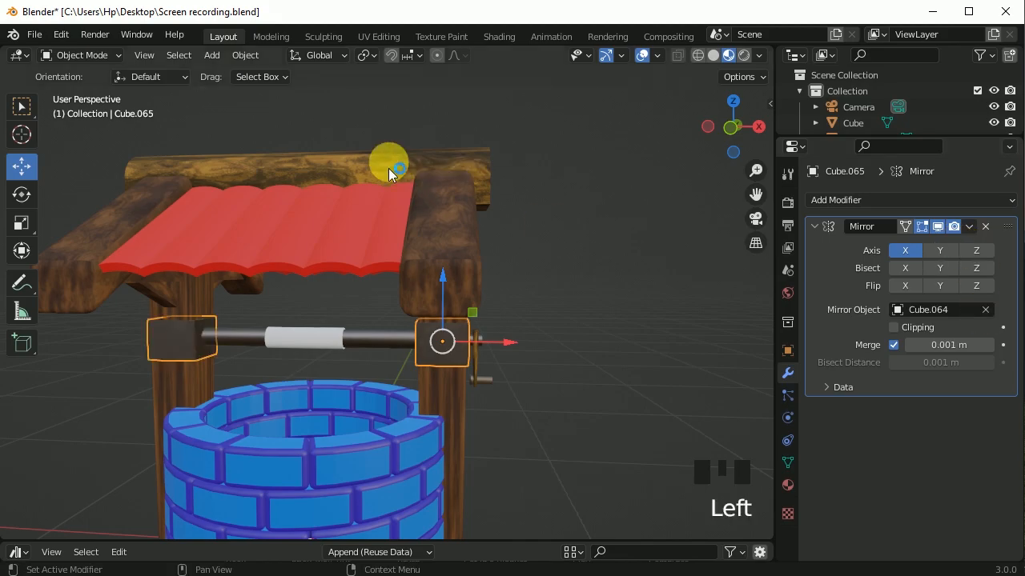
left_click(969, 231)
left_click(935, 245)
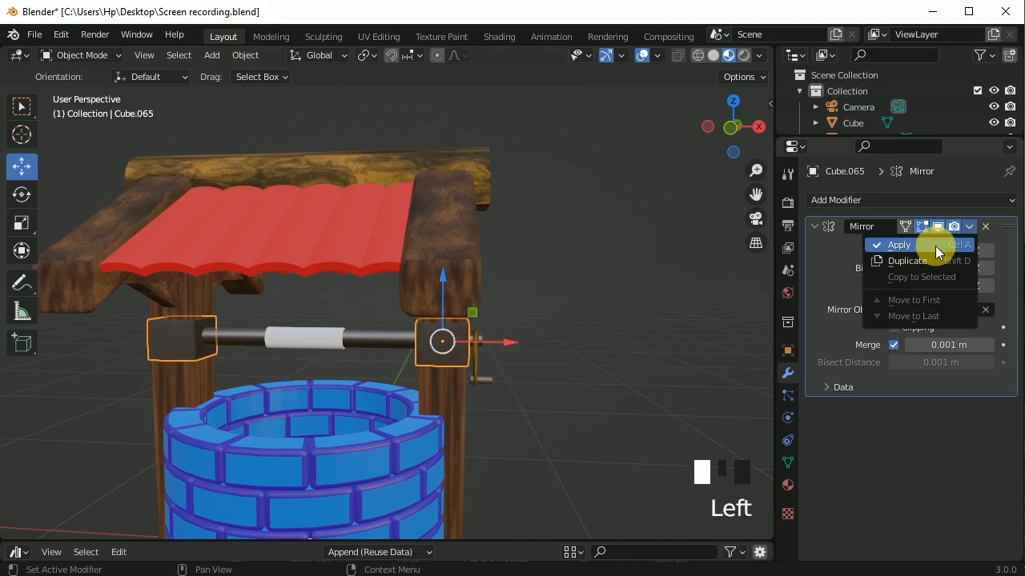
key("KP_1")
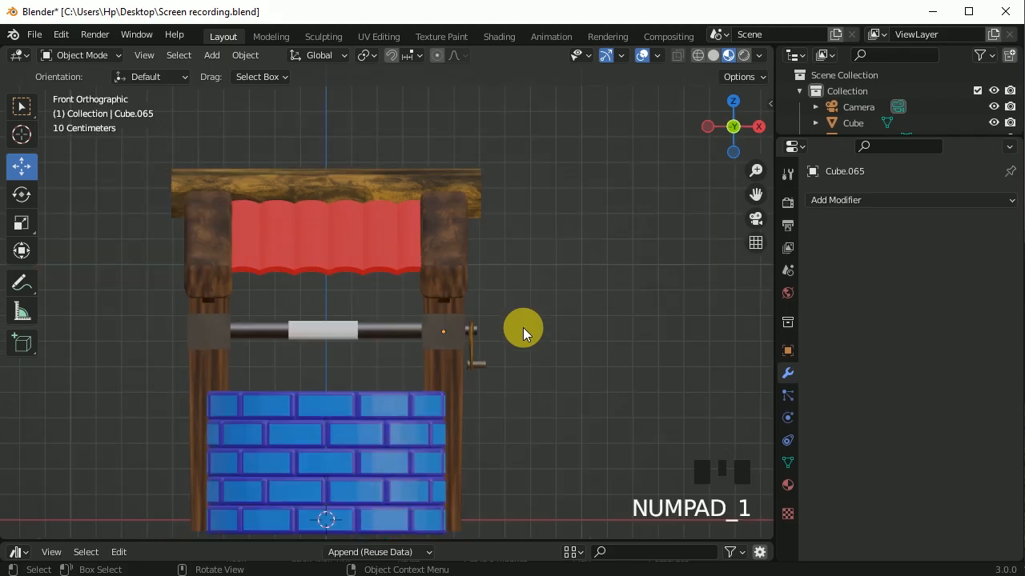
Give the white sleeve on the crank axle a new material with an orange base color (H 0.077, S 0.907, V 0.800) and deselect it
middle_click_drag(526, 327, 317, 375)
left_click(329, 342)
scroll(329, 341, "up", 2)
left_click(791, 492)
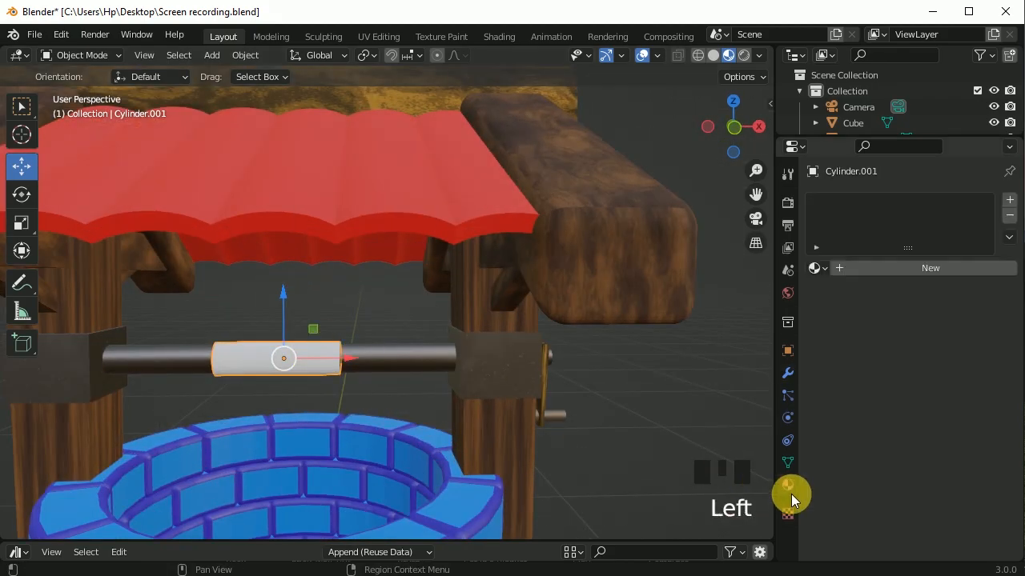
left_click(885, 272)
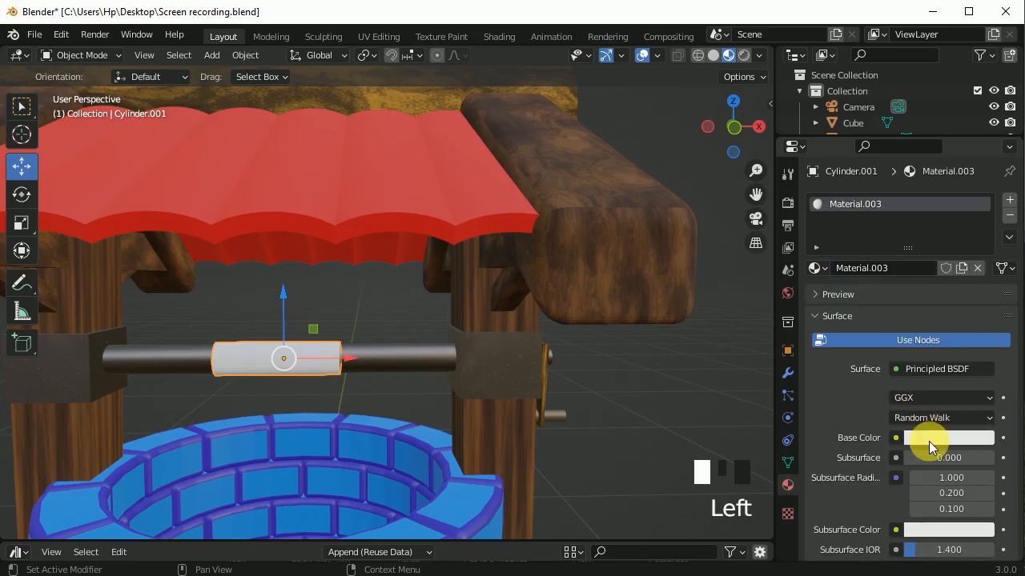
left_click(927, 434)
left_click(881, 296)
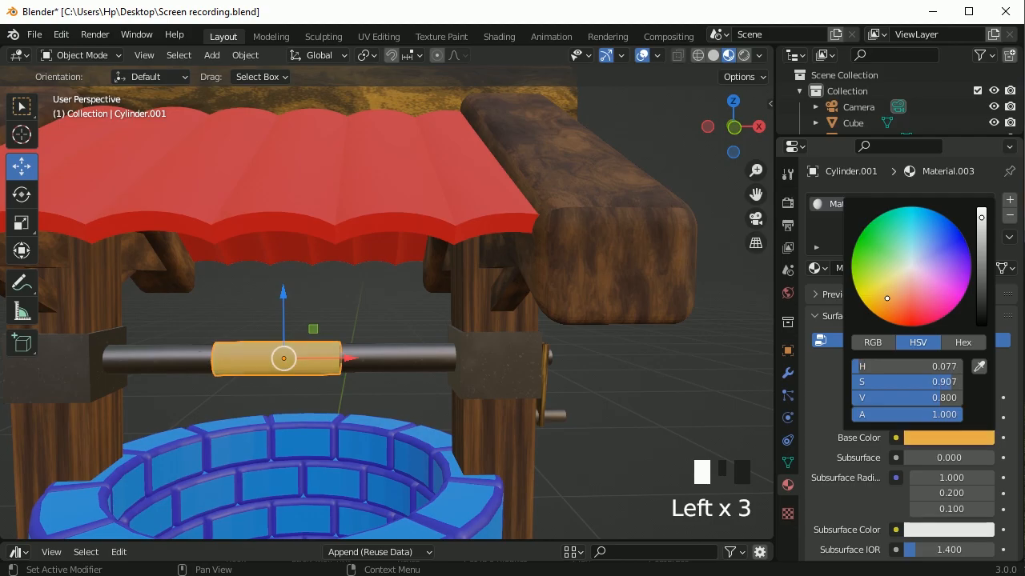
right_click(294, 352)
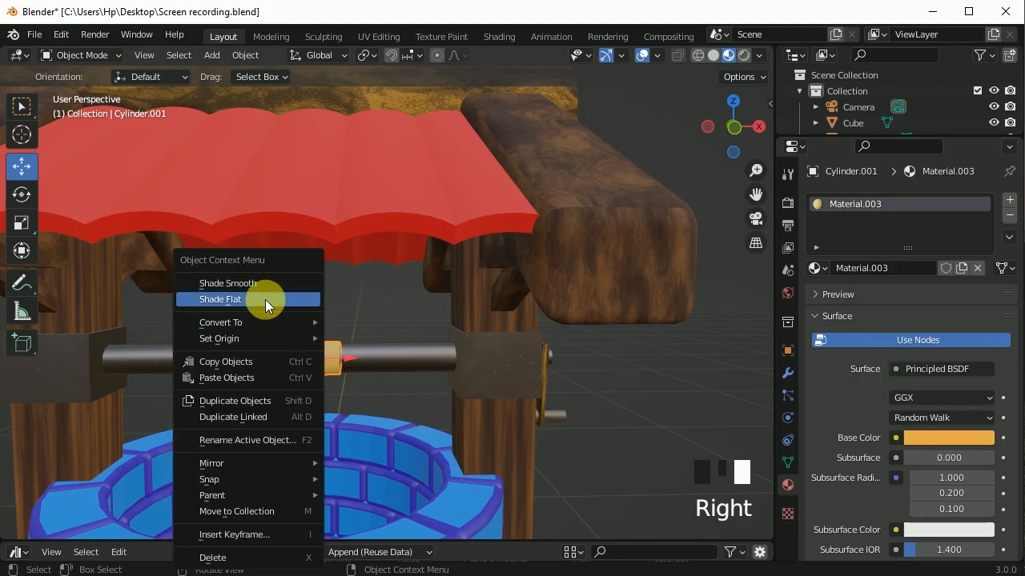
left_click(261, 396)
Add a Bezier curve for the rope, raise it to near the well's rim and scale it down to fit inside
middle_click_drag(289, 435, 298, 410)
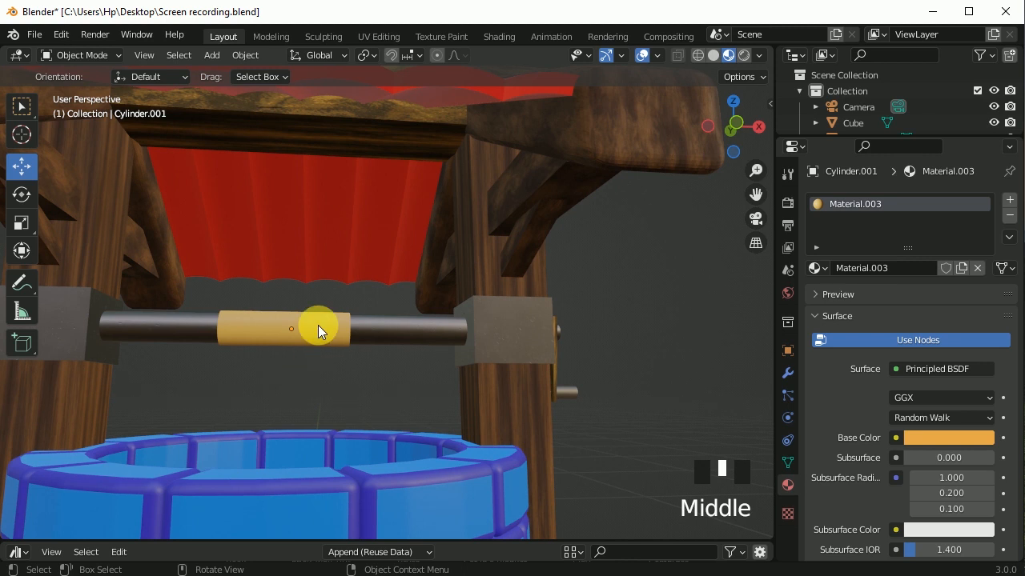
scroll(318, 330, "down", 2)
middle_click_drag(337, 330, 481, 423)
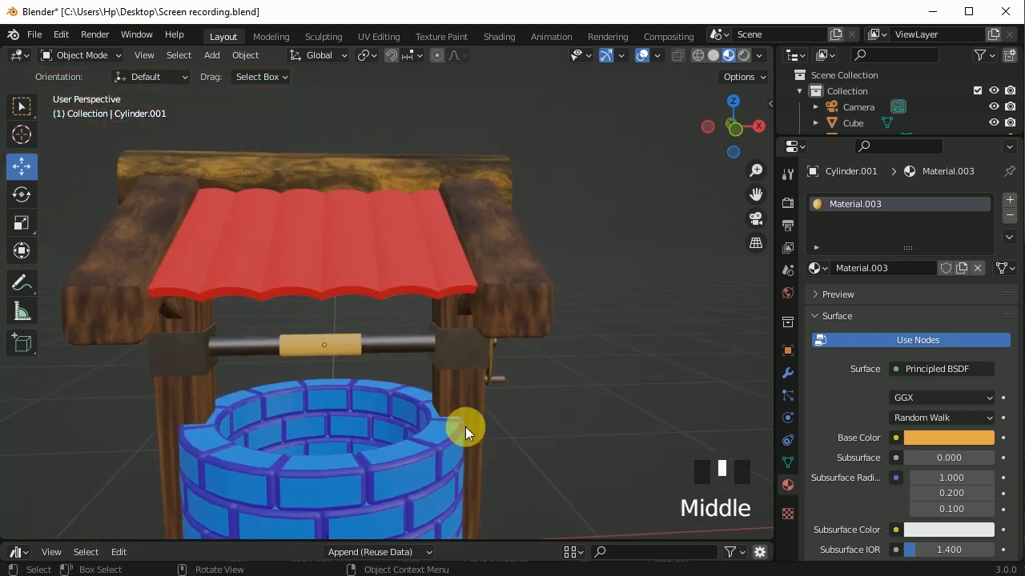
middle_click_drag(567, 400, 500, 439, "shift")
scroll(520, 423, "down", 1)
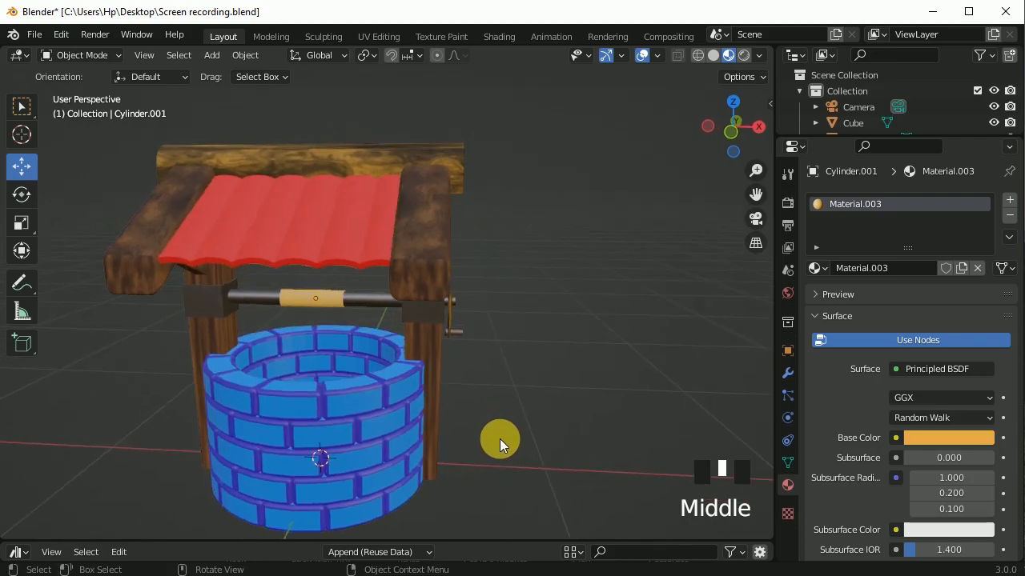
left_click(212, 55)
mouse_move(213, 92)
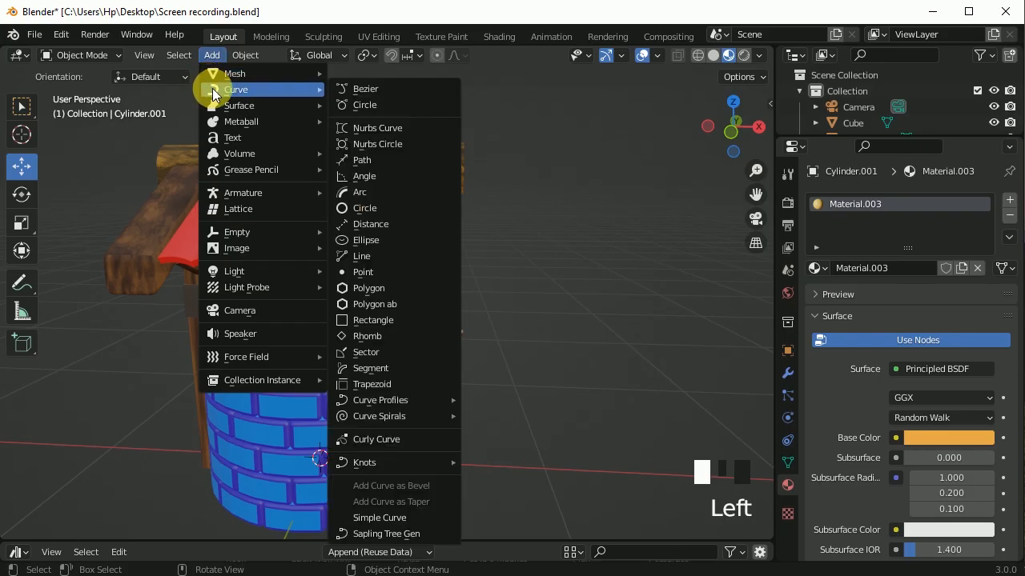
left_click(361, 88)
left_click_drag(309, 405, 306, 296)
key("s")
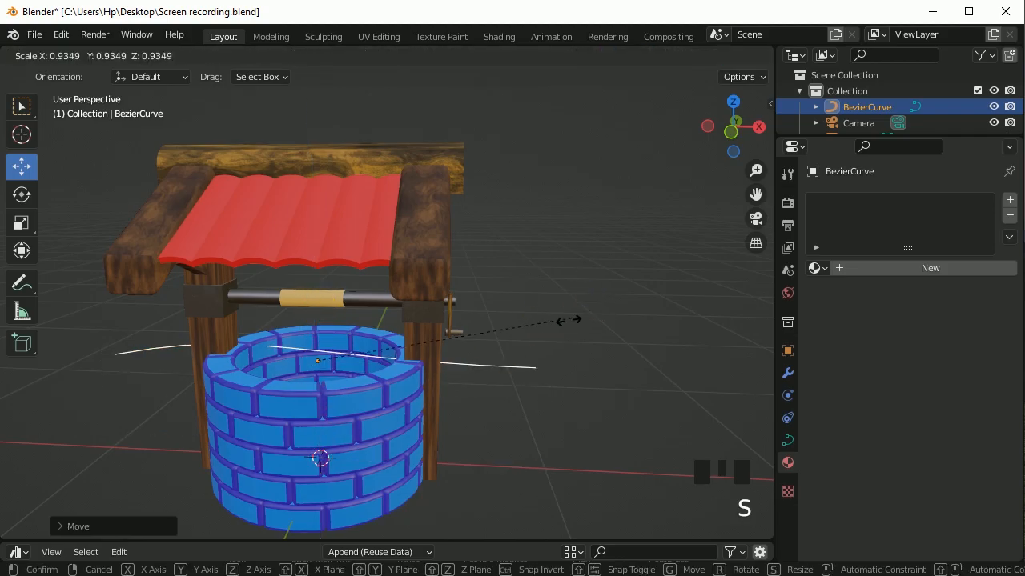
left_click(370, 360)
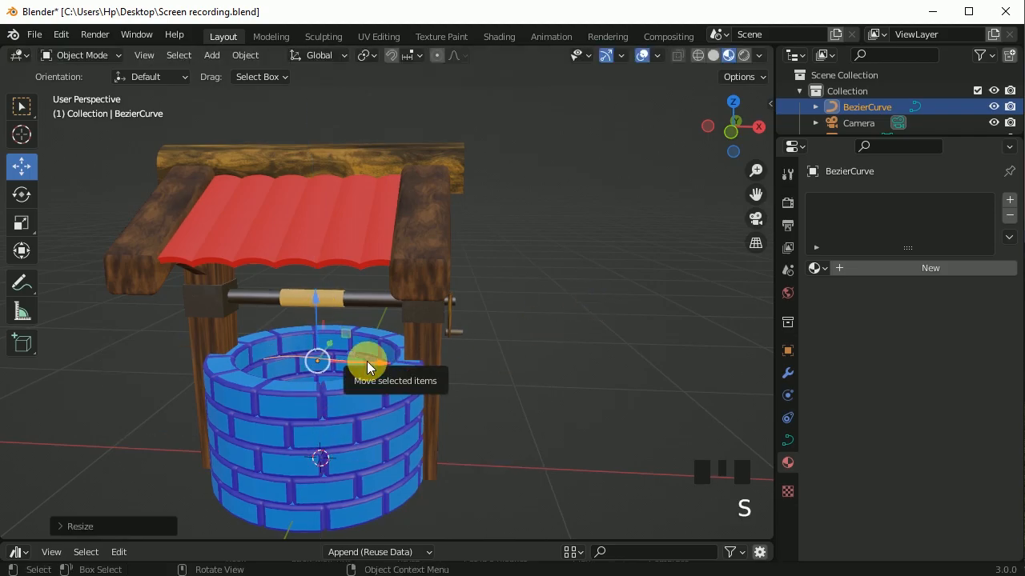
Rotate the Bezier curve upright in the front view so it stands vertically below the axle sleeve
key("KP_1")
scroll(334, 304, "up", 5)
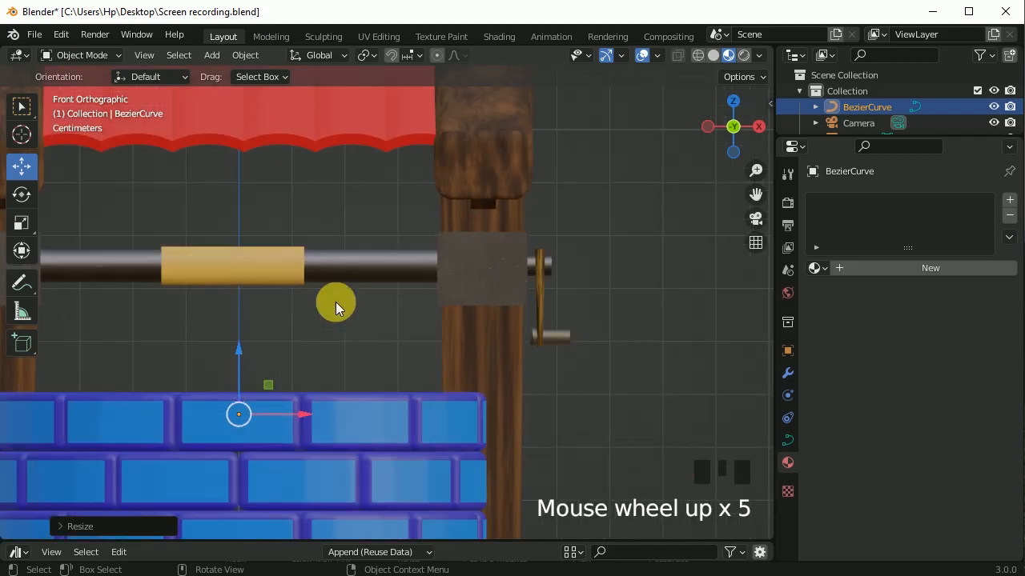
left_click(19, 206)
left_click_drag(270, 355, 144, 350)
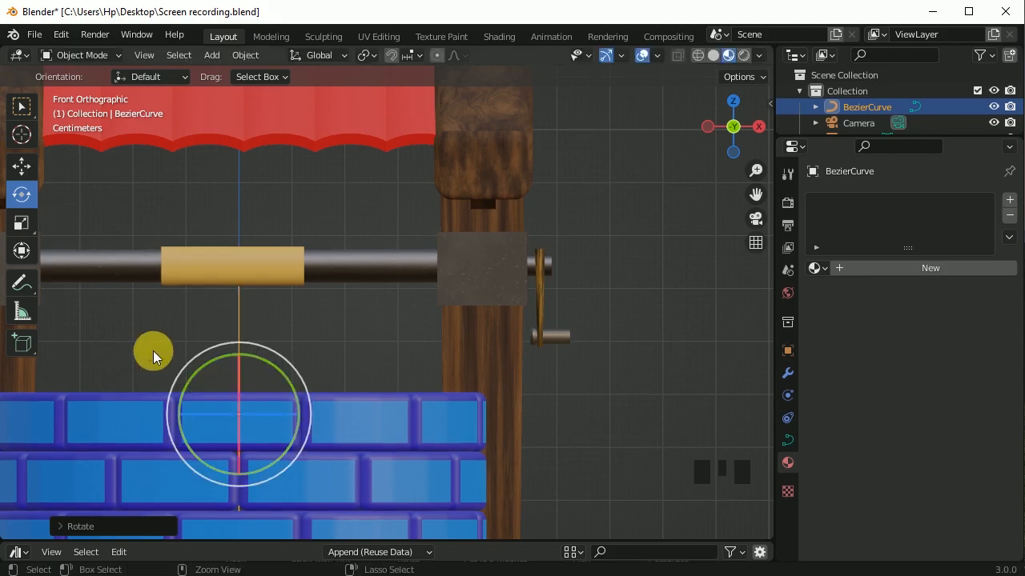
Scale the vertical curve down and raise it so its upper end reaches the axle sleeve
left_click(22, 166)
left_click(233, 355)
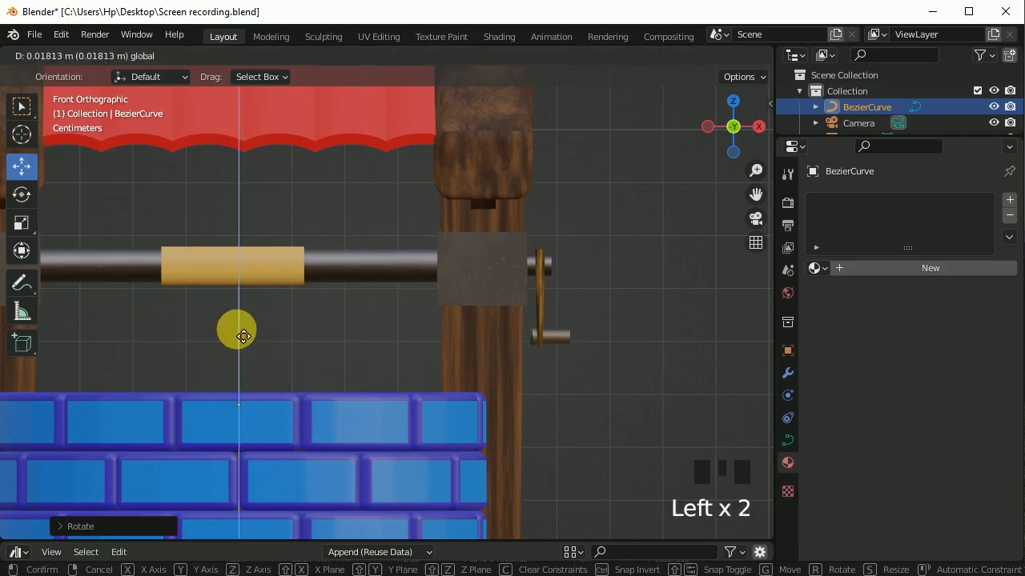
key("s")
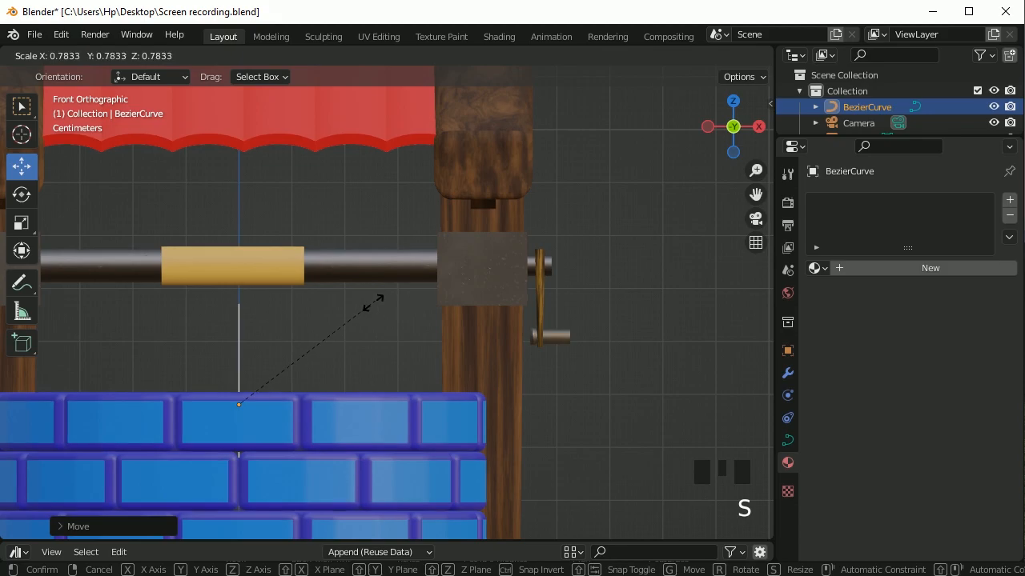
left_click(240, 377)
left_click_drag(240, 346, 262, 295)
Thicken the curve into a rope with a round bevel depth of 0.05 m
middle_click_drag(262, 295, 266, 350)
scroll(261, 311, "down", 2)
left_click(786, 440)
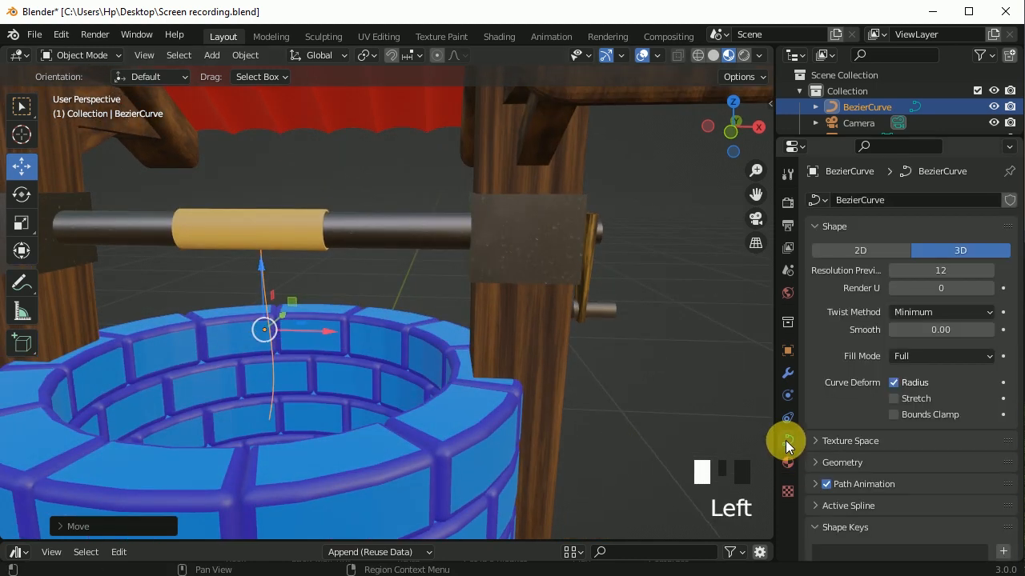
scroll(887, 427, "down", 5)
left_click(876, 394)
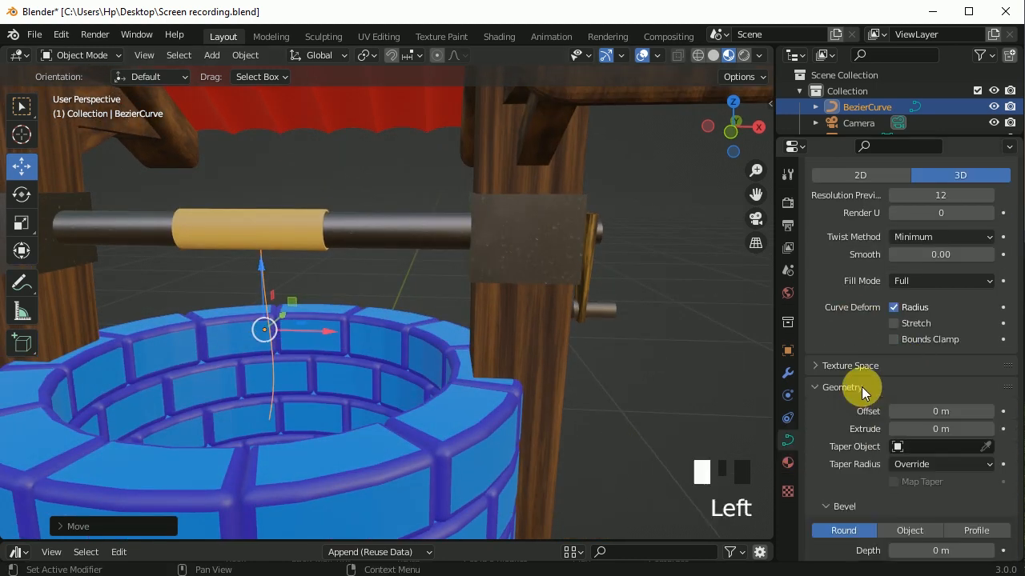
scroll(903, 424, "down", 3)
scroll(908, 428, "down", 2)
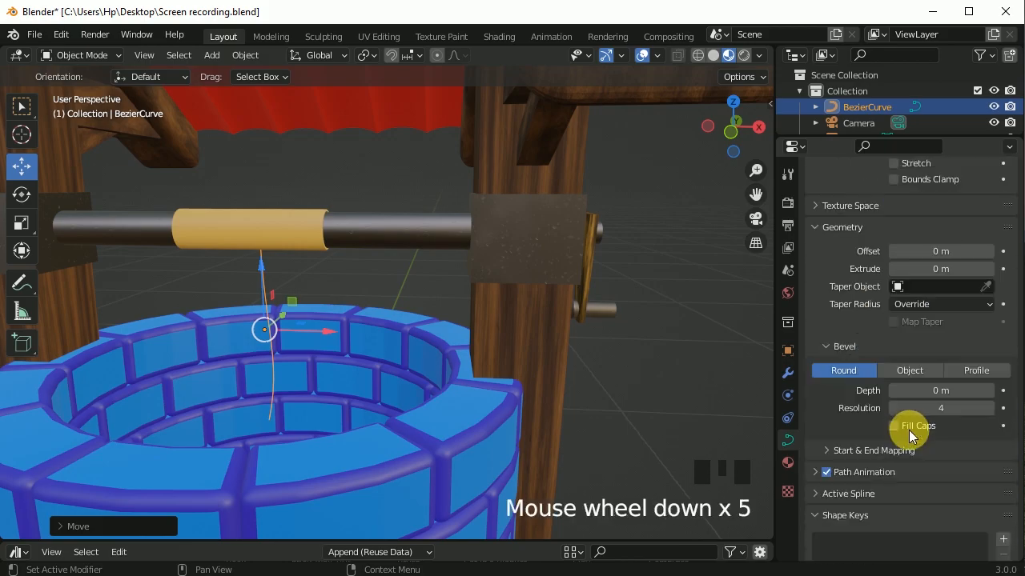
left_click(991, 391)
left_click(991, 390)
left_click(991, 390)
left_click(991, 391)
left_click(991, 391)
left_click(991, 390)
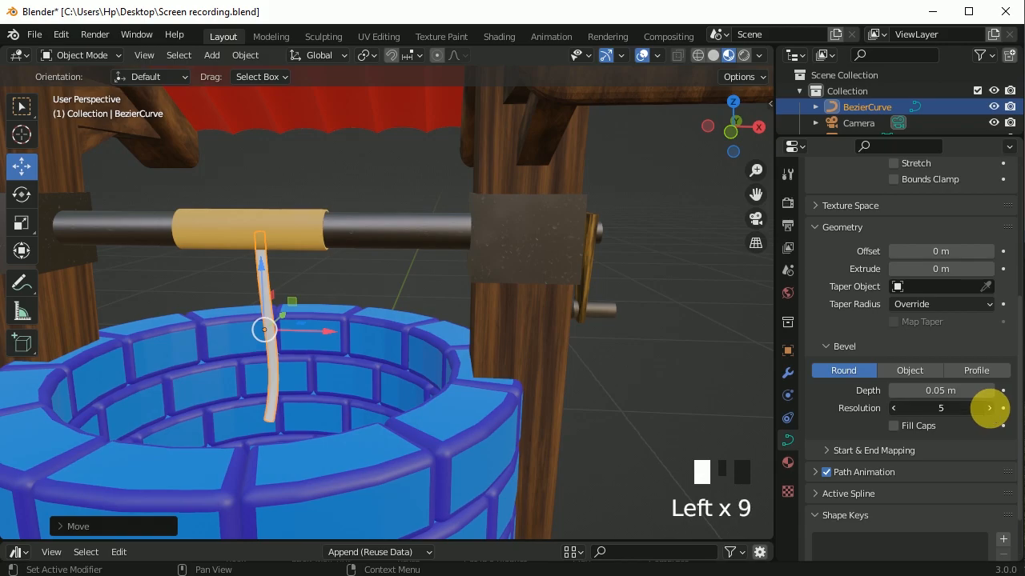
Set the rope's bevel resolution to 7 and deselect the rope
left_click(990, 408)
left_click(990, 408)
left_click(676, 295)
left_click(271, 328)
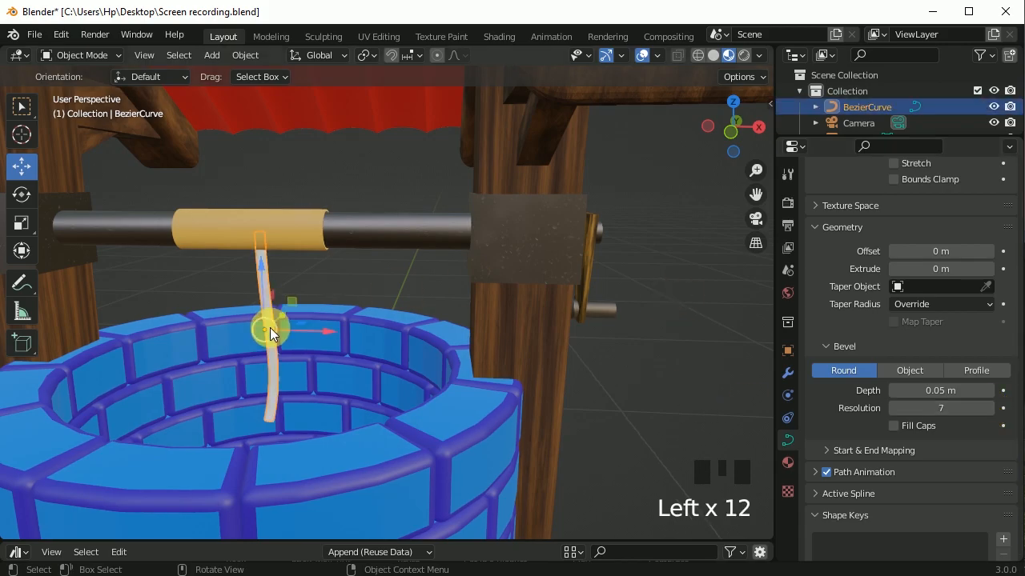
scroll(270, 328, "down", 5)
middle_click_drag(282, 343, 581, 383)
left_click(567, 376)
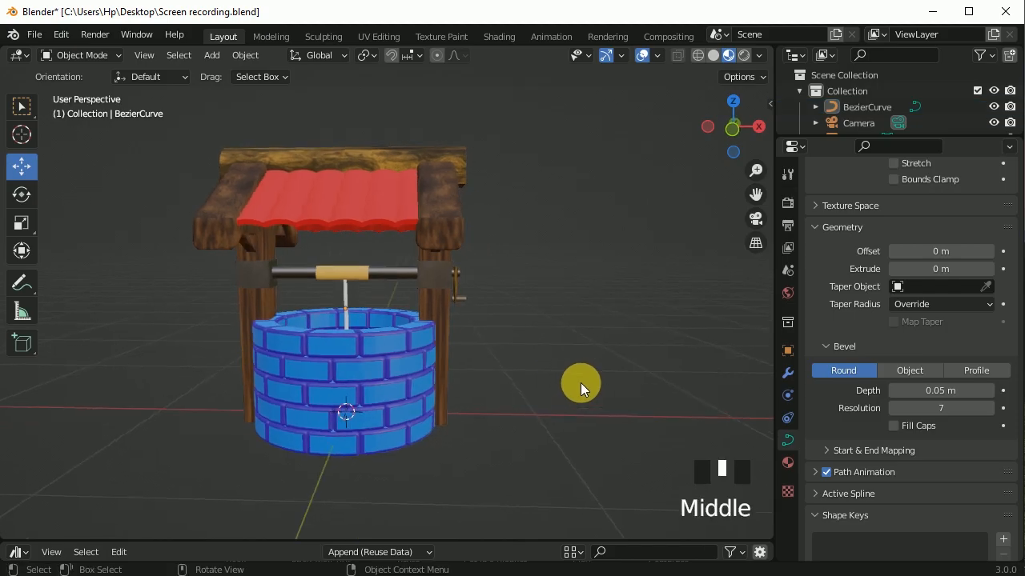
Deselect everything and save the well scene
middle_click_drag(423, 270, 743, 419)
left_click(673, 372)
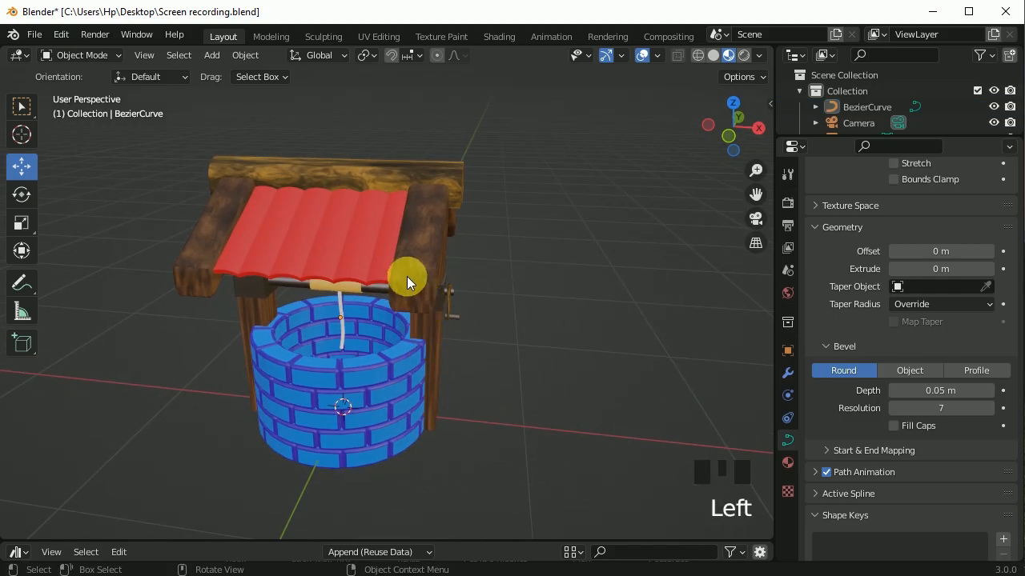
key("ctrl+s")
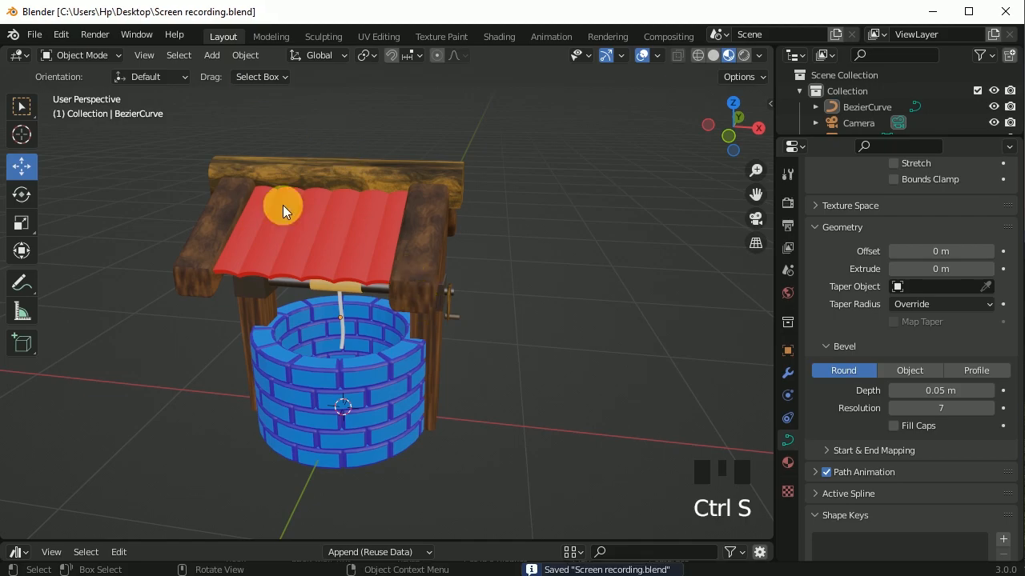
Add a mesh plane at the world origin as the ground beneath the well
key("KP_7")
left_click(213, 56)
left_click(374, 73)
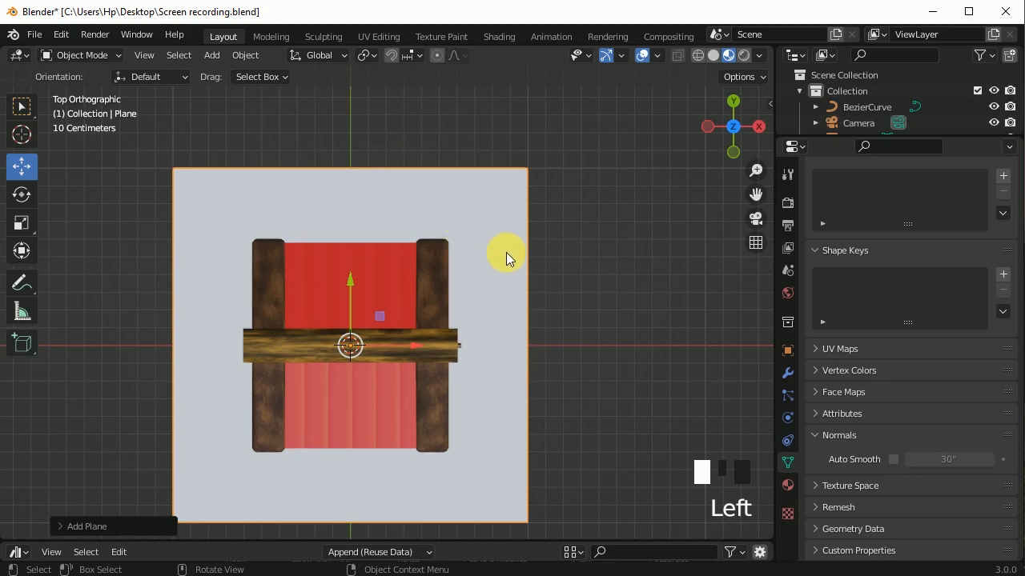
middle_click_drag(483, 328, 498, 233)
Give the ground plane a new material with the image texture Grass.jpg as its base color
left_click(788, 486)
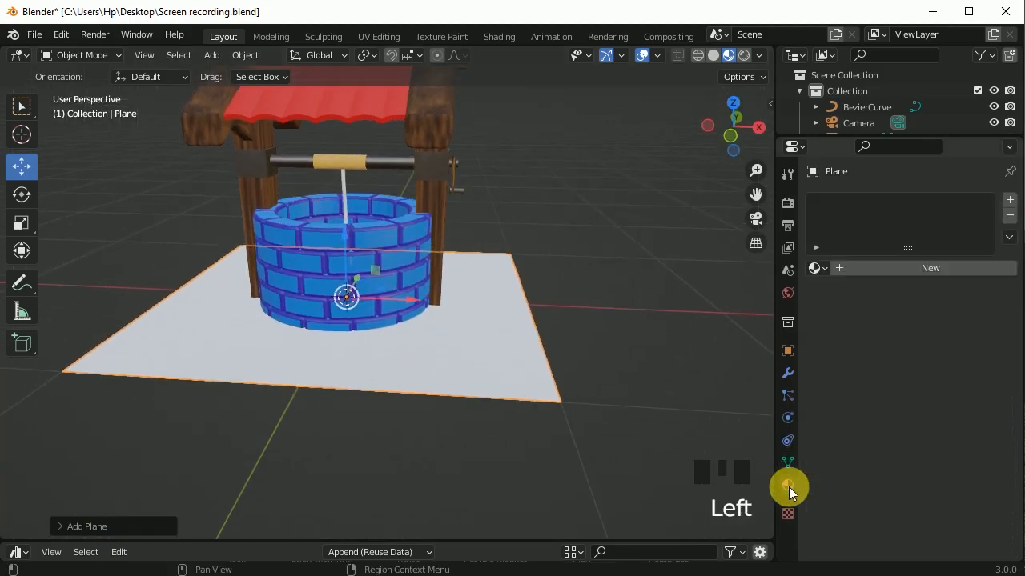
left_click(868, 268)
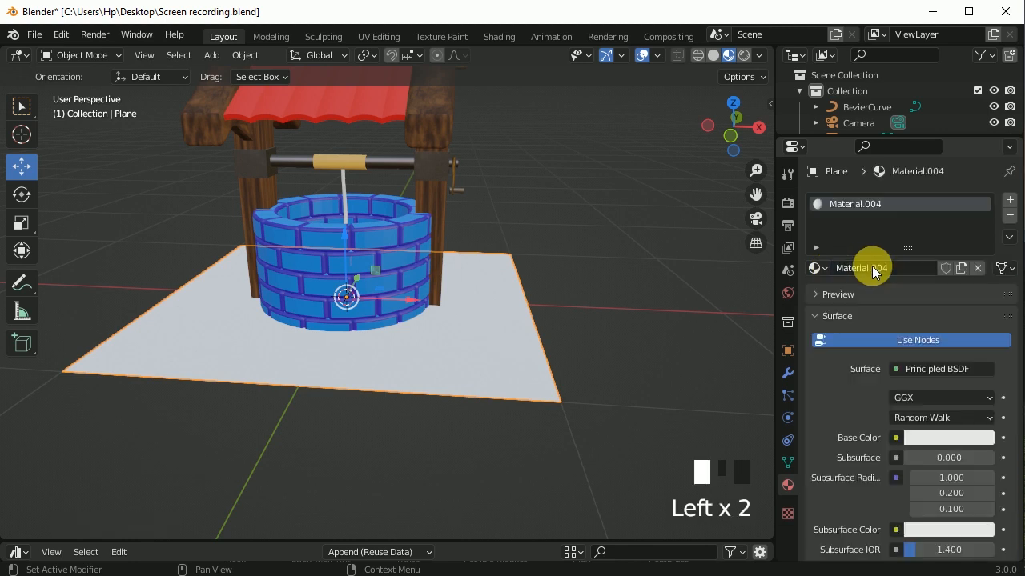
left_click_drag(777, 329, 739, 332)
scroll(855, 356, "down", 3)
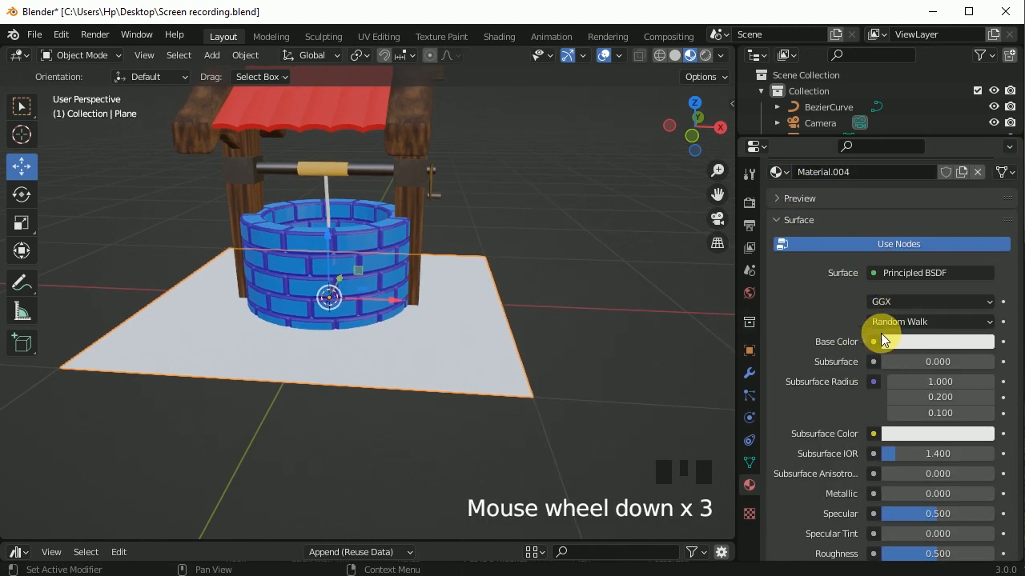
left_click(873, 341)
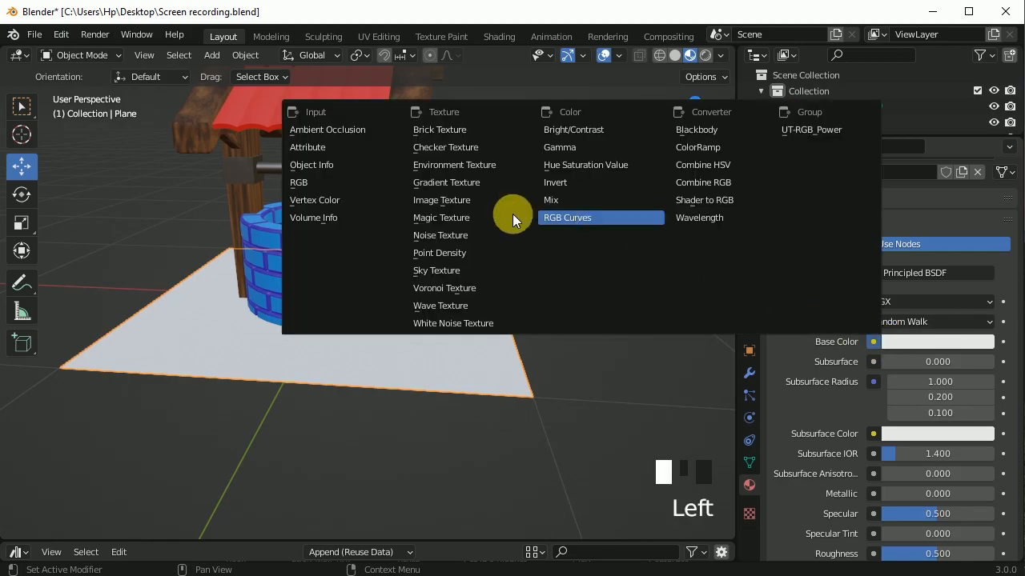
left_click(462, 203)
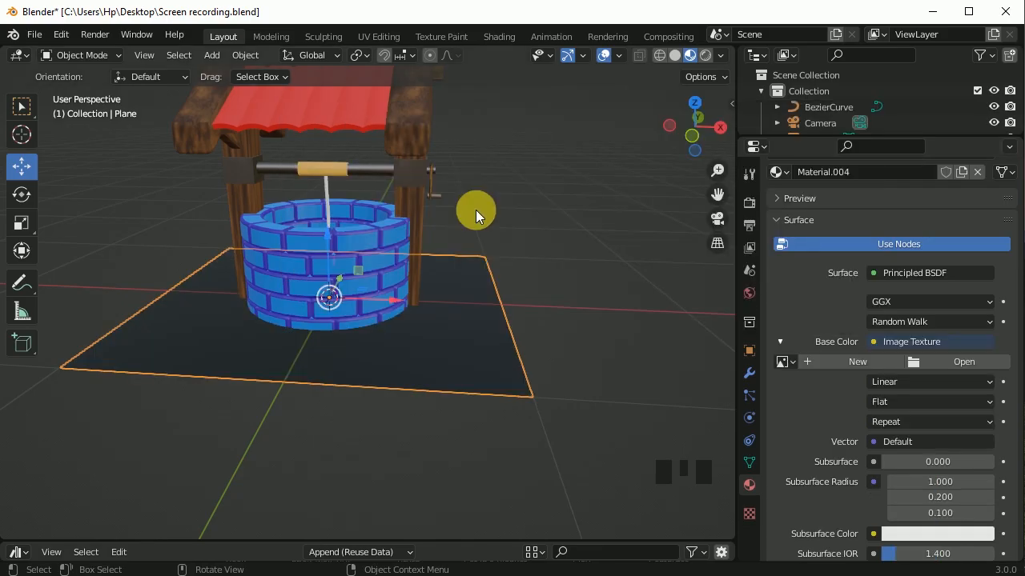
left_click(946, 362)
double_click(467, 149)
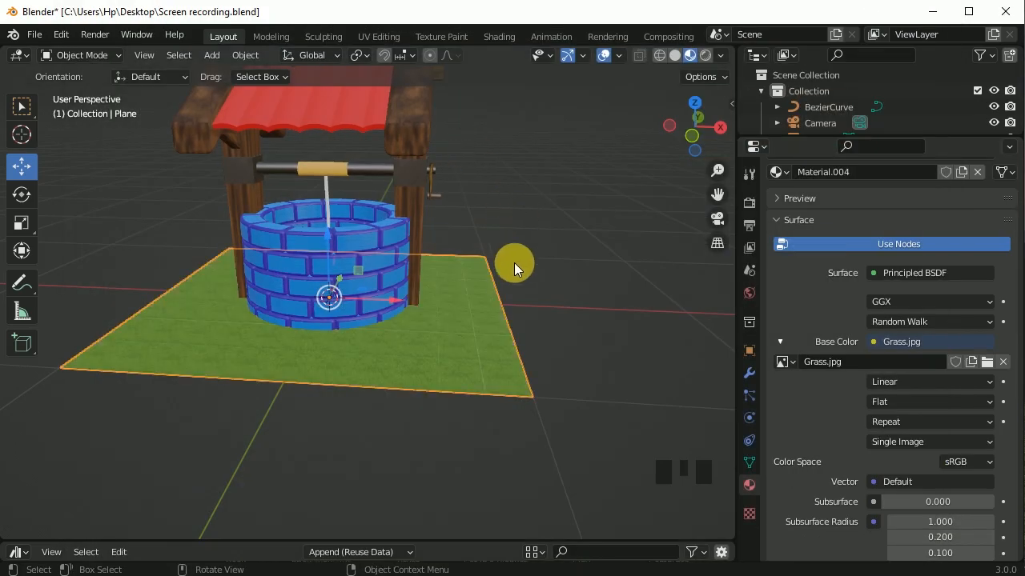
Set the grass material's specular and roughness to 0 and deselect the plane
scroll(845, 399, "down", 7)
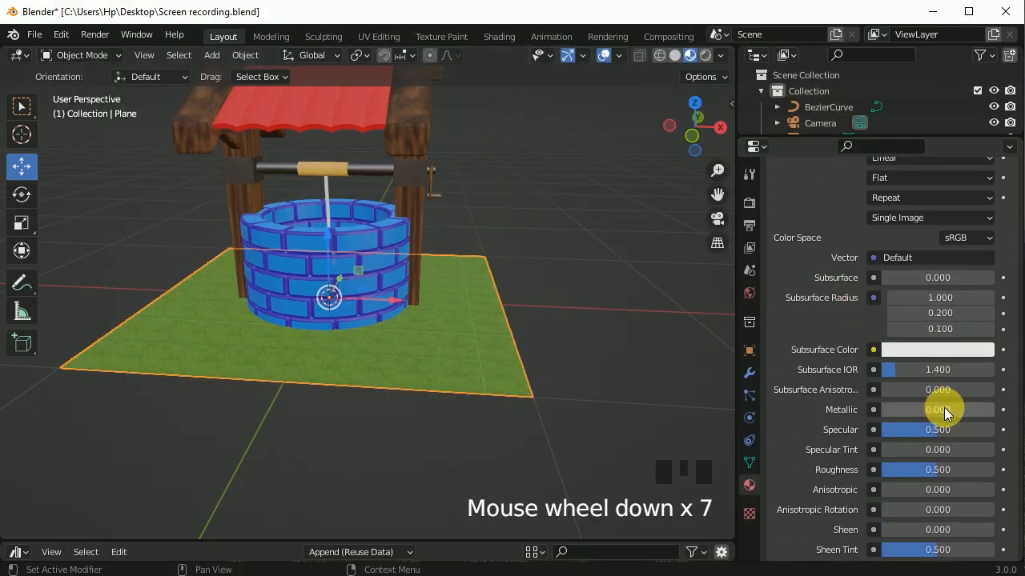
left_click_drag(940, 432, 880, 432)
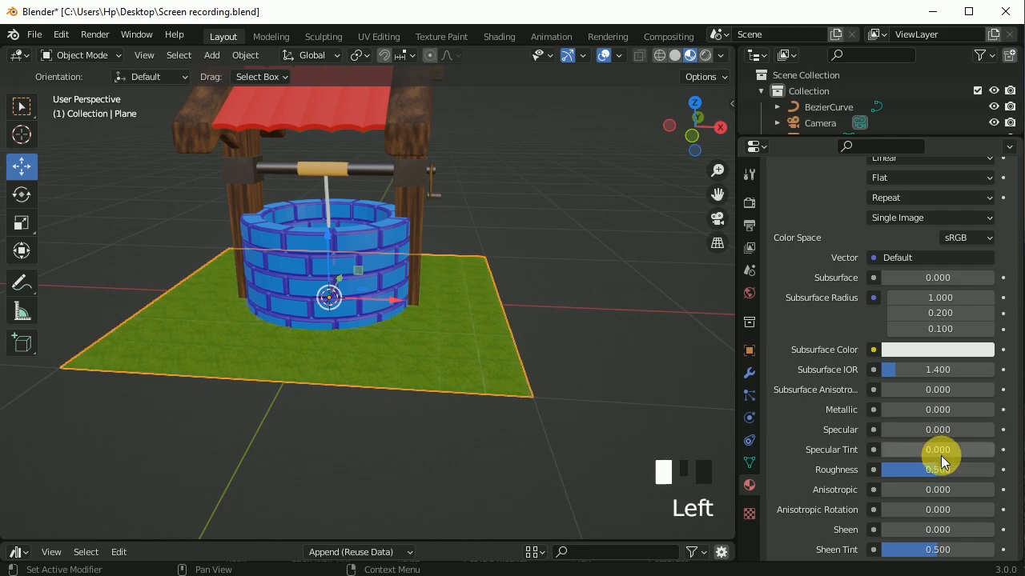
left_click_drag(940, 474, 881, 474)
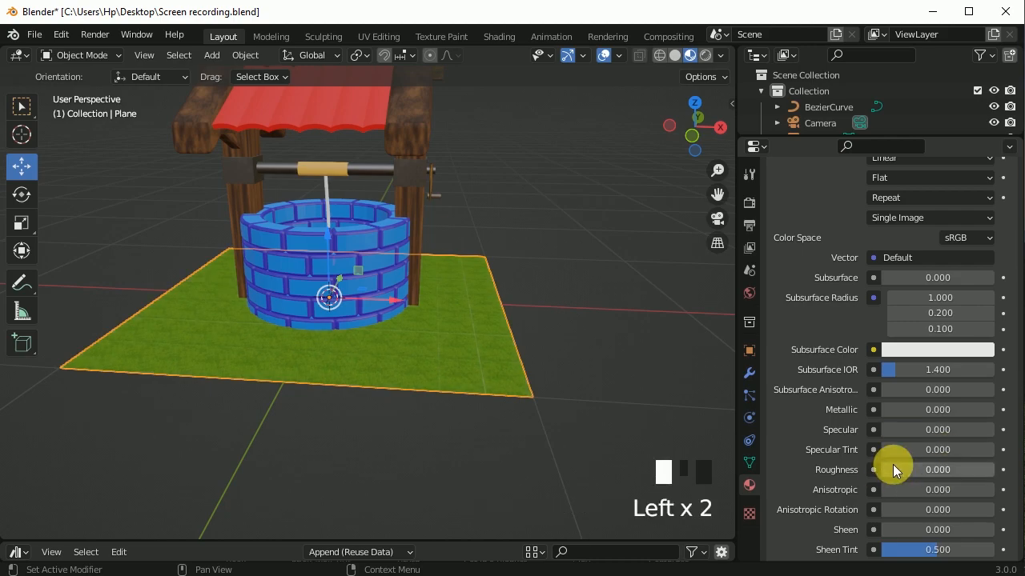
left_click(584, 318)
Extrude the ground plane downward about 0.41 m into a thick slab and return to Object Mode
left_click(416, 337)
middle_click_drag(416, 338, 459, 333)
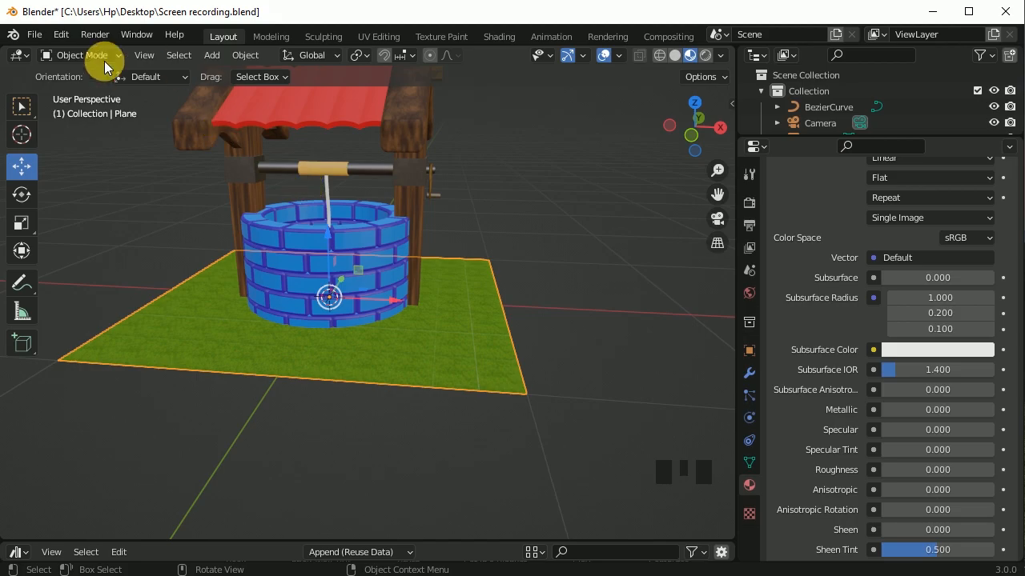
left_click(80, 54)
left_click(76, 89)
middle_click_drag(432, 376, 447, 346)
key("e")
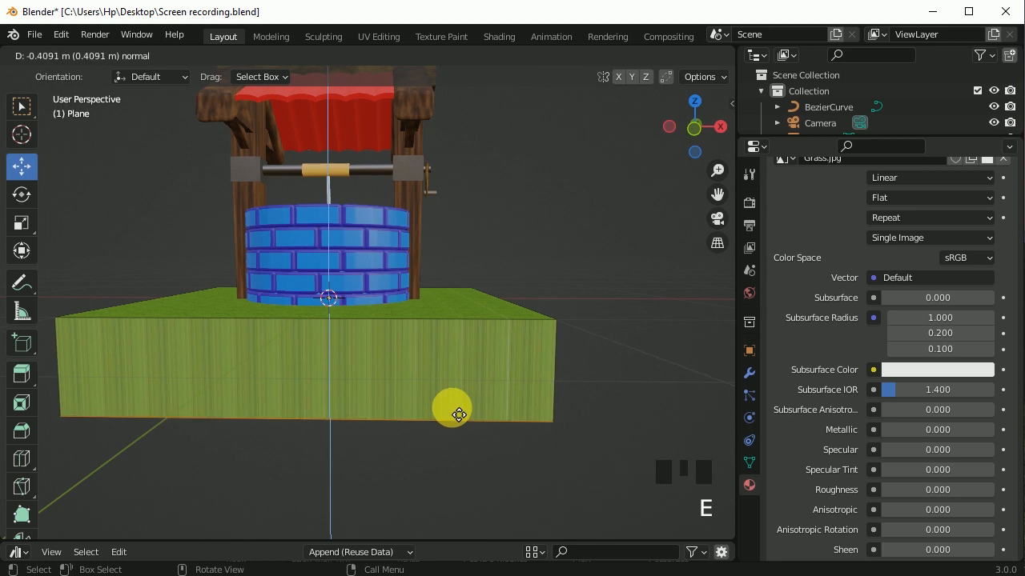
left_click(458, 414)
middle_click_drag(596, 425, 514, 437)
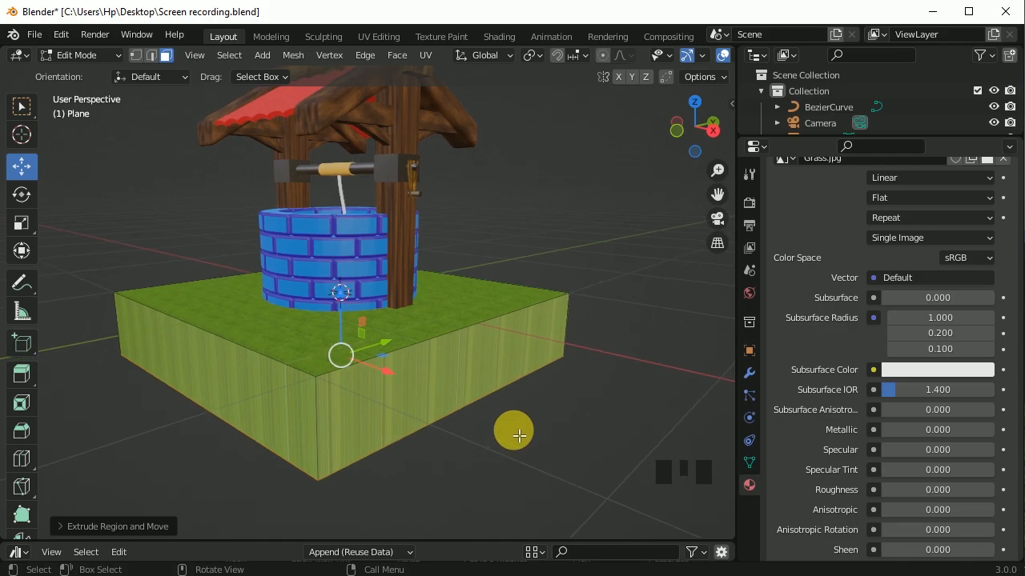
key("a")
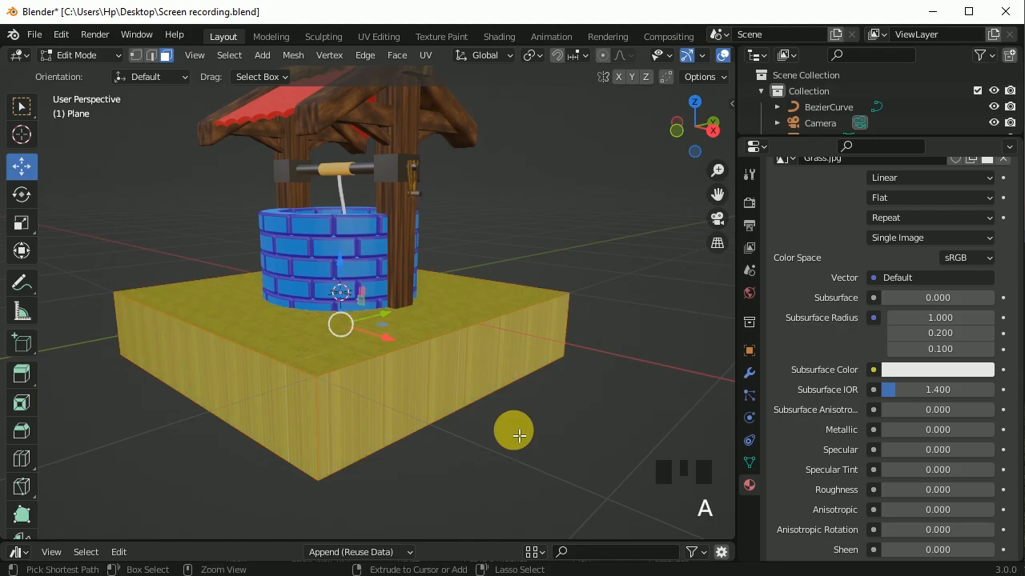
key("Tab")
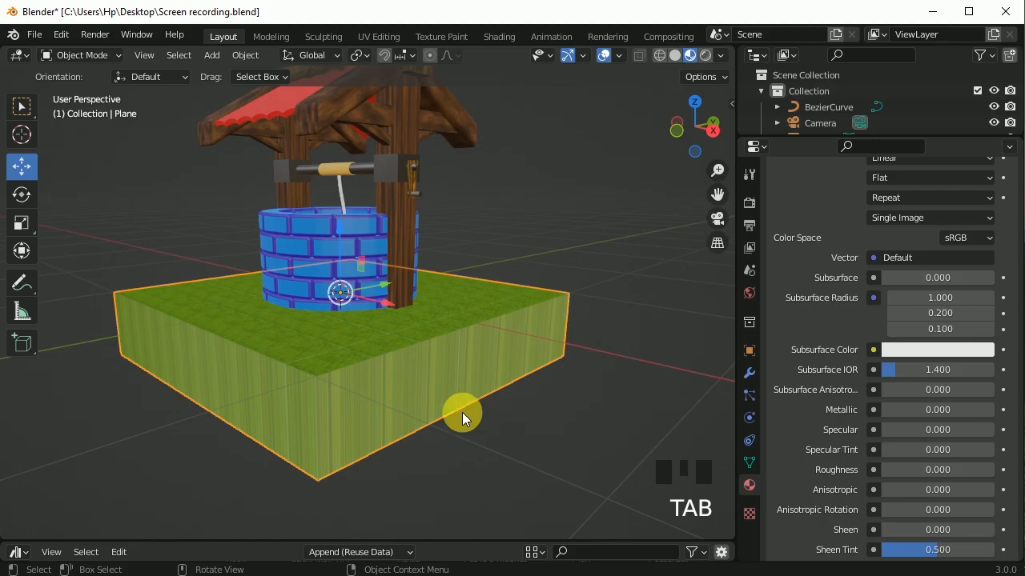
middle_click_drag(349, 402, 430, 432)
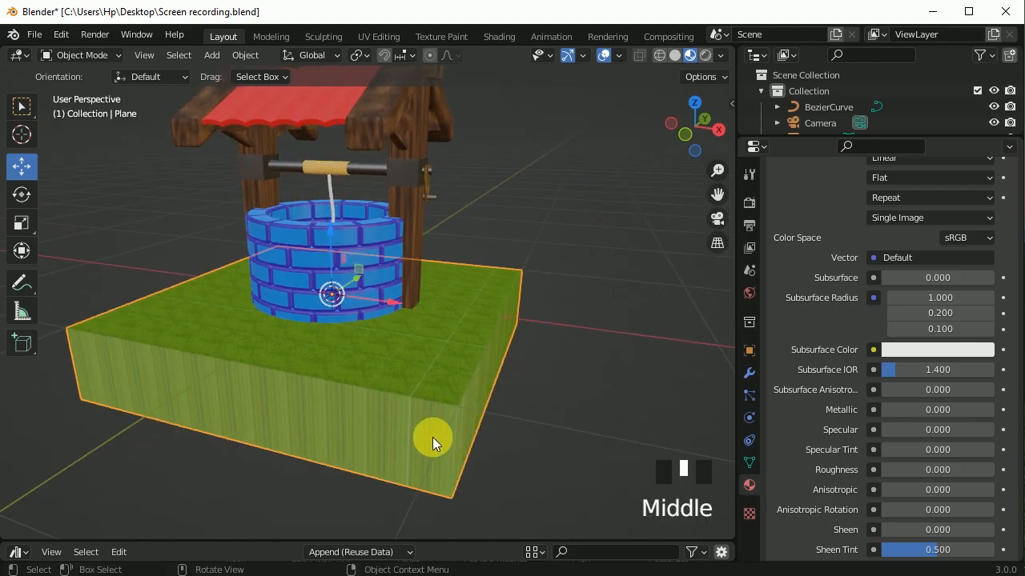
left_click(559, 331)
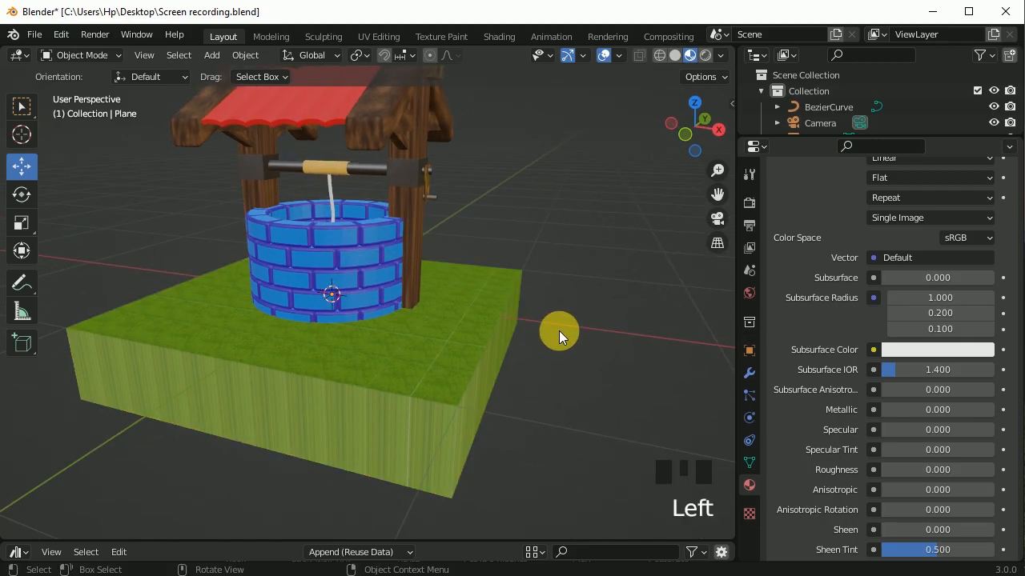
Add a cube, scale it down to a small block, and move it to the front of the ground slab
left_click(214, 60)
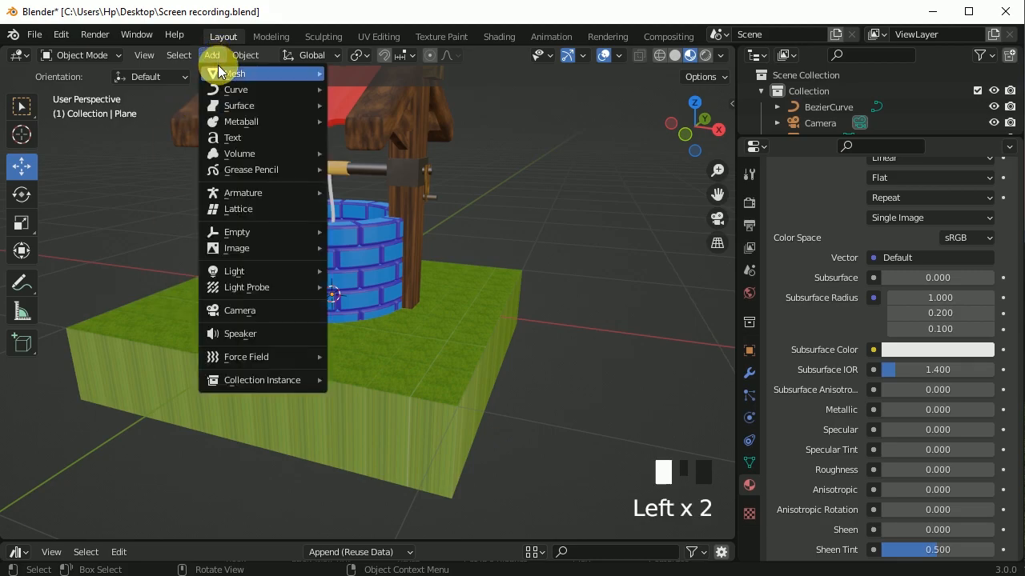
mouse_move(225, 72)
left_click(365, 90)
key("s")
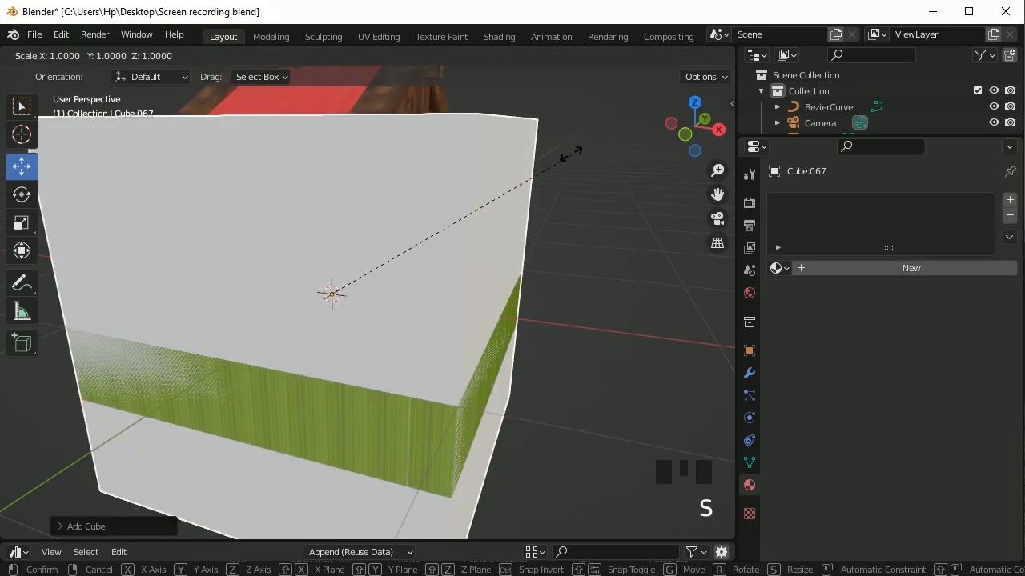
left_click(358, 276)
left_click_drag(359, 276, 199, 423)
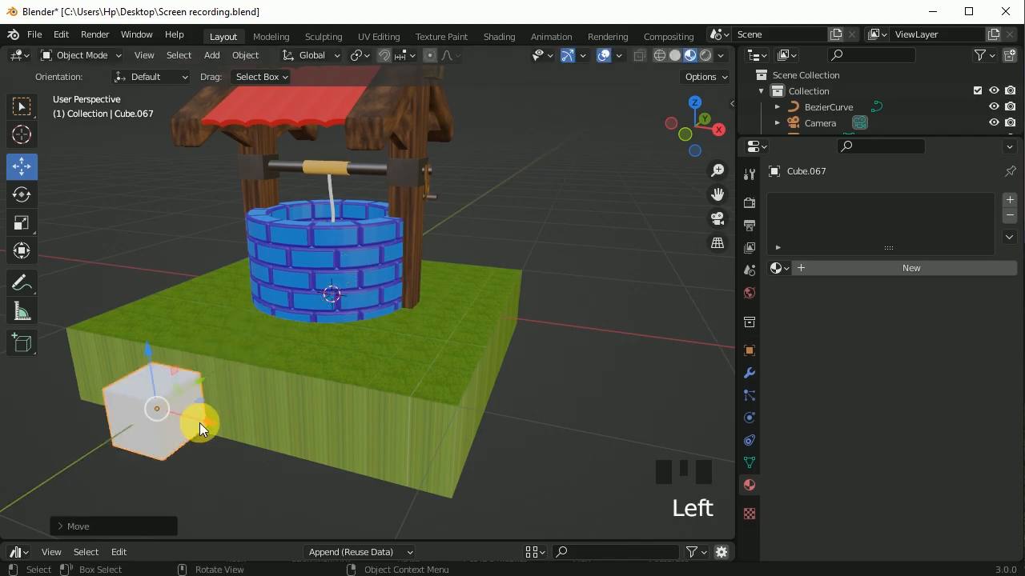
Apply the Clay material from the asset library to the small cube
left_click(366, 537)
left_click_drag(369, 540, 368, 365)
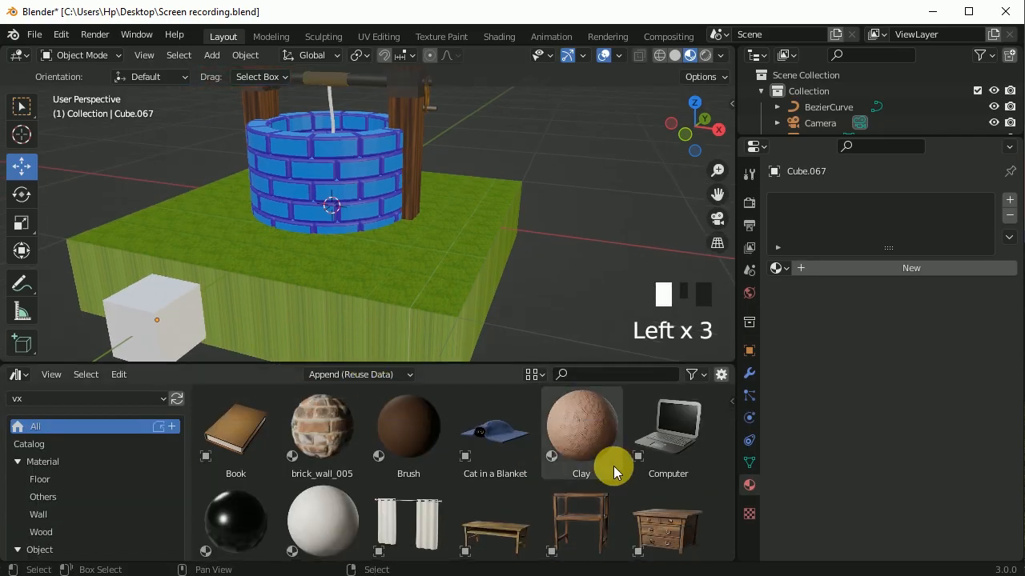
left_click_drag(606, 449, 168, 323)
left_click_drag(384, 366, 366, 555)
Select all faces of the ground slab except its grass top in Edit Mode
left_click(280, 394)
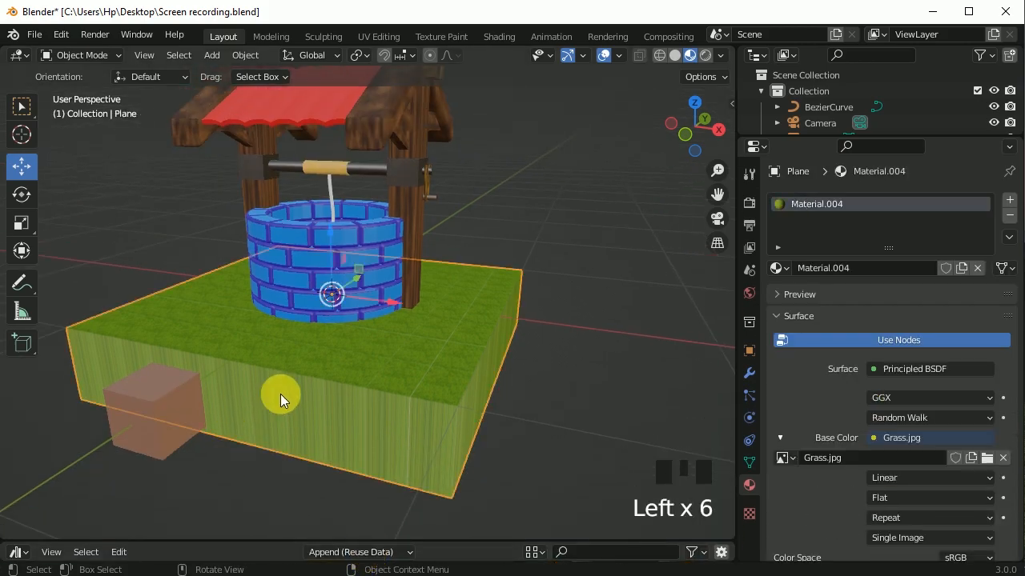
key("Tab")
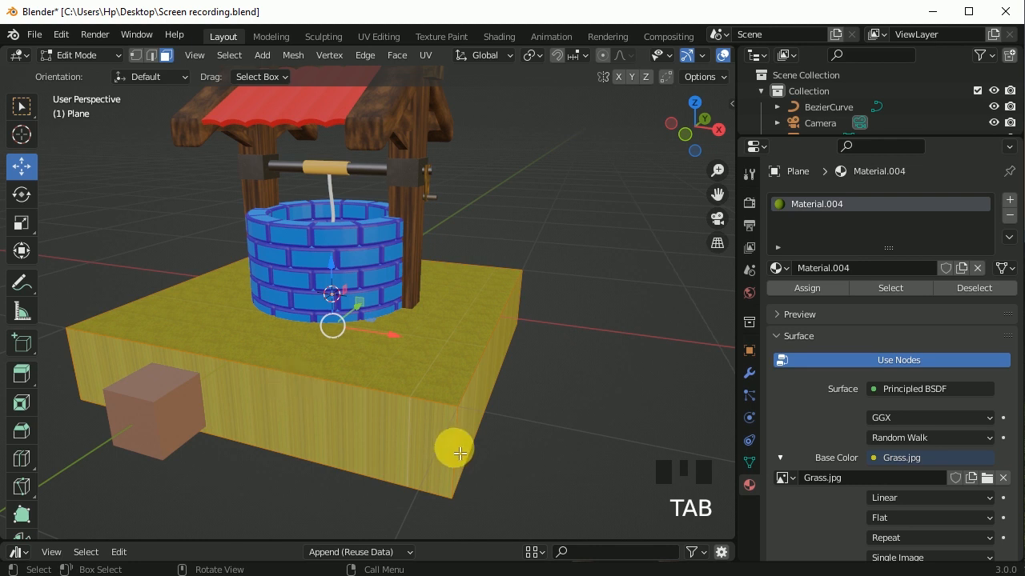
middle_click_drag(453, 446, 465, 414)
left_click(452, 379)
left_click(488, 361, "alt")
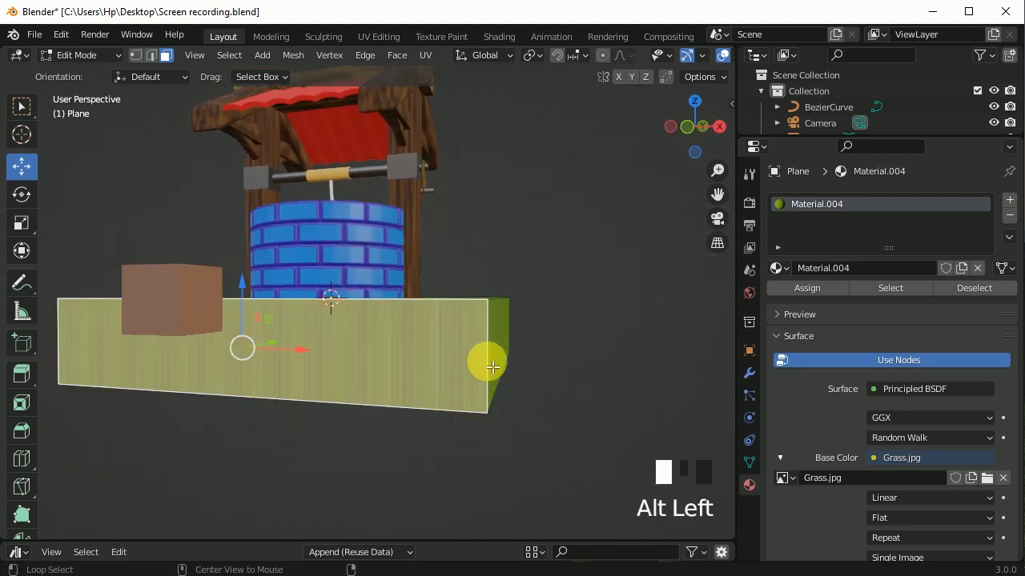
middle_click_drag(472, 407, 556, 363)
left_click(425, 274, "shift")
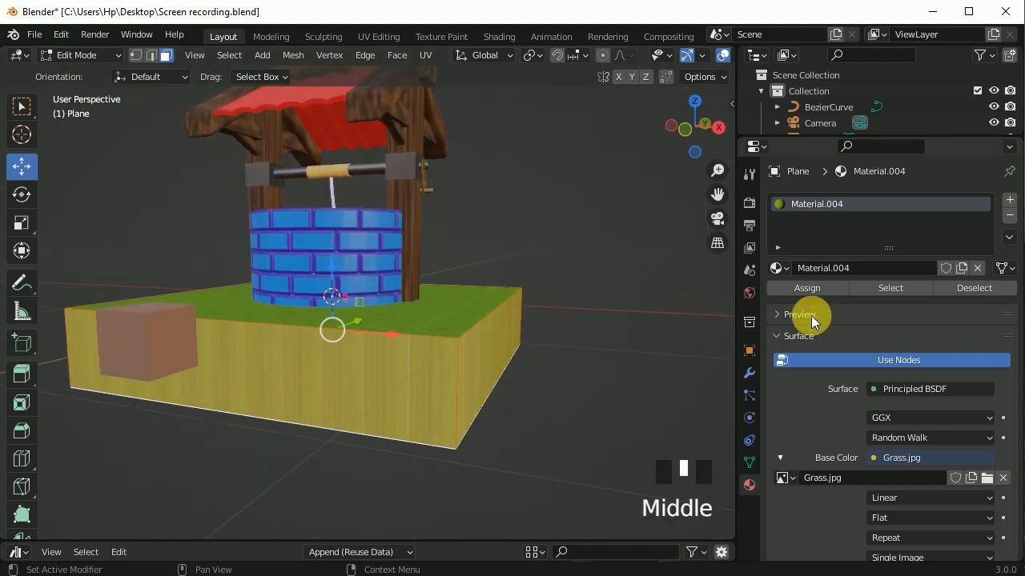
Add a second material slot with Clay, assign it to the selected slab faces, and return to Object Mode
left_click(1009, 201)
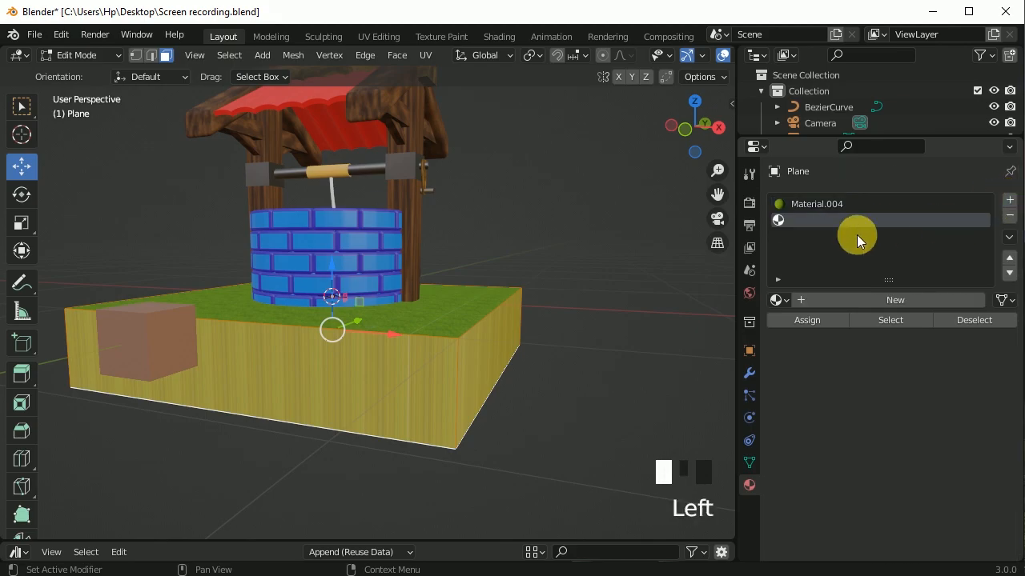
left_click(783, 299)
left_click(809, 324)
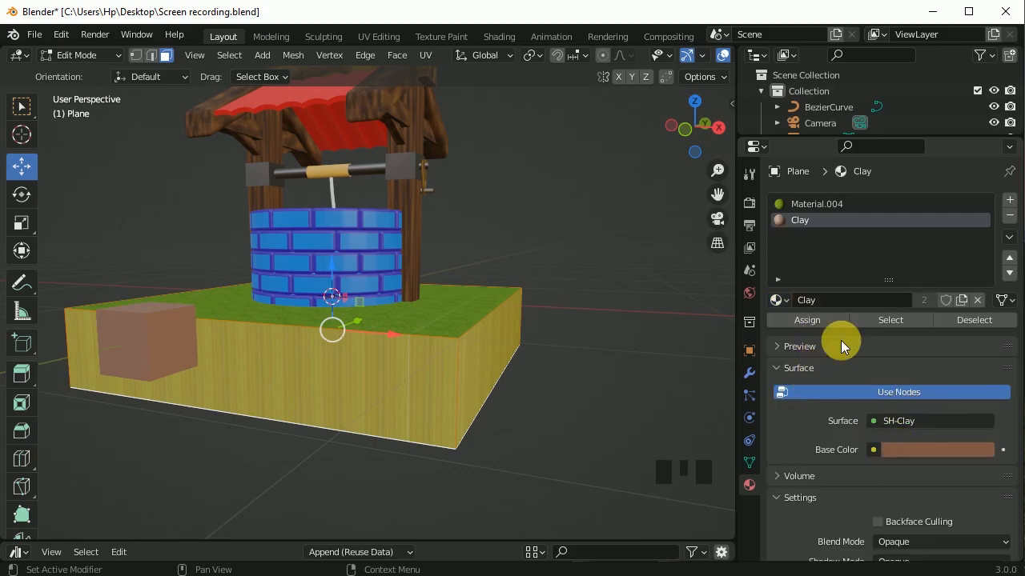
left_click(804, 319)
scroll(894, 453, "down", 3)
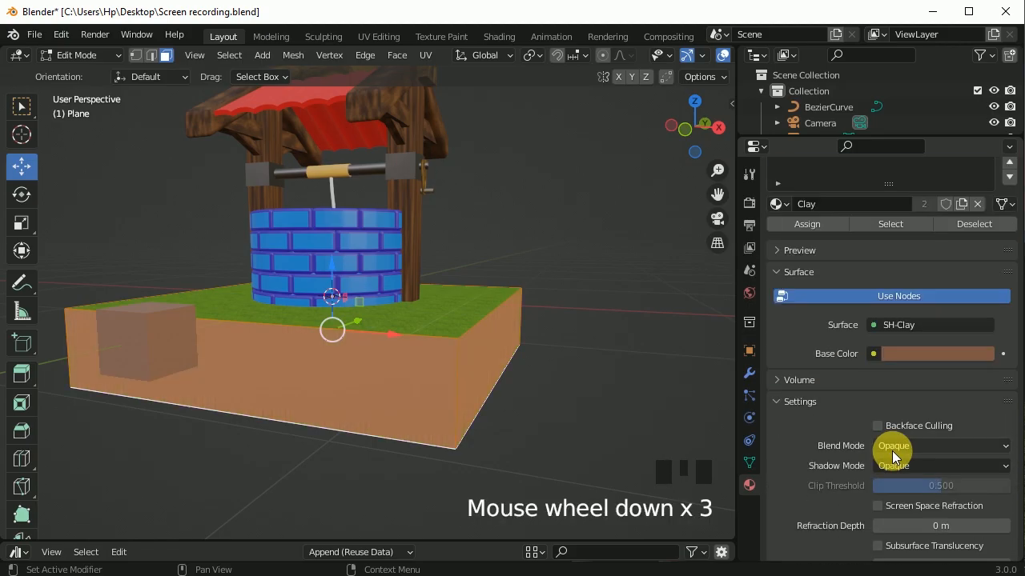
scroll(894, 472, "down", 1)
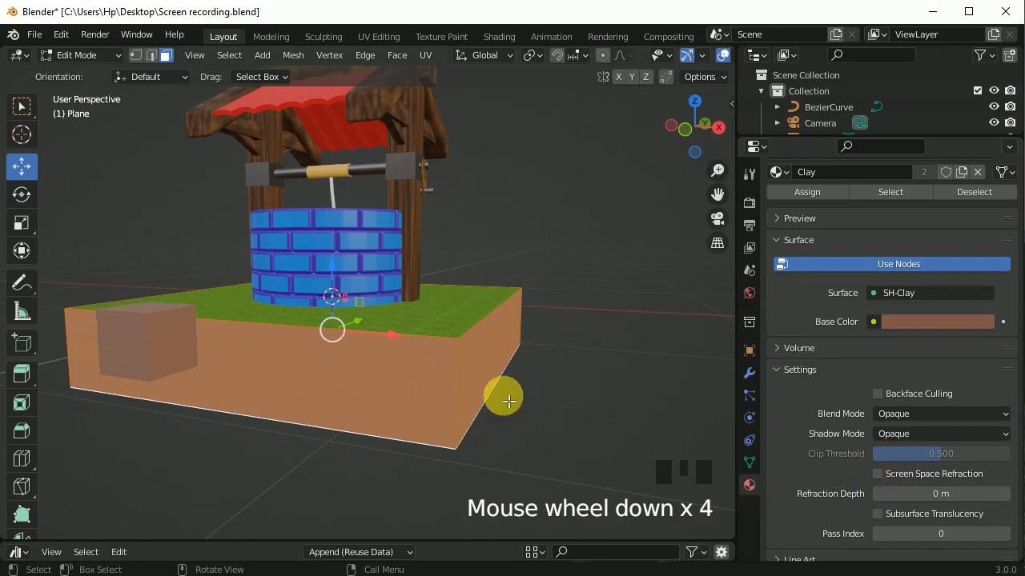
left_click_drag(107, 56, 90, 72)
Delete the small clay cube in front of the ground slab
left_click(171, 320)
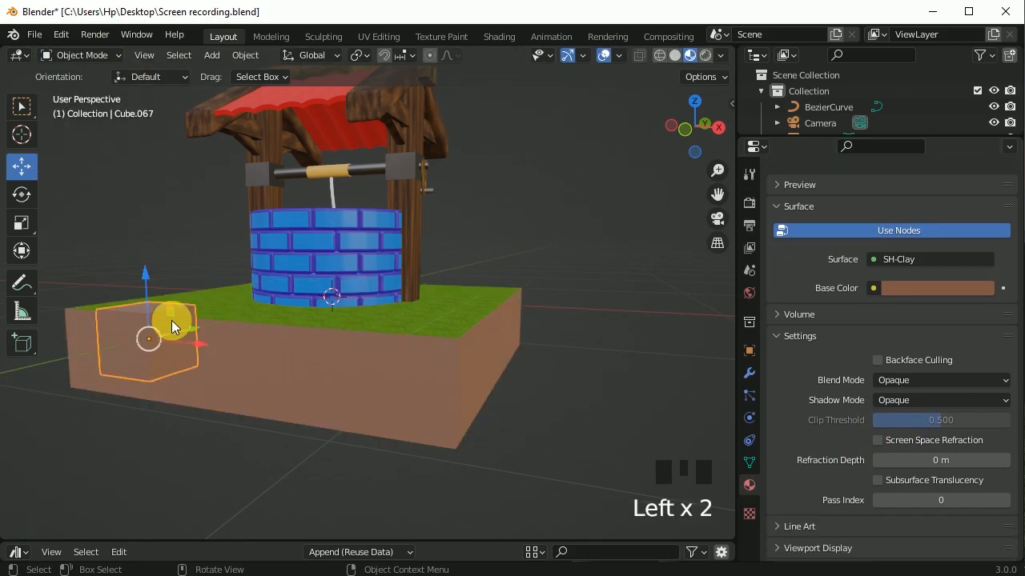
right_click(161, 329)
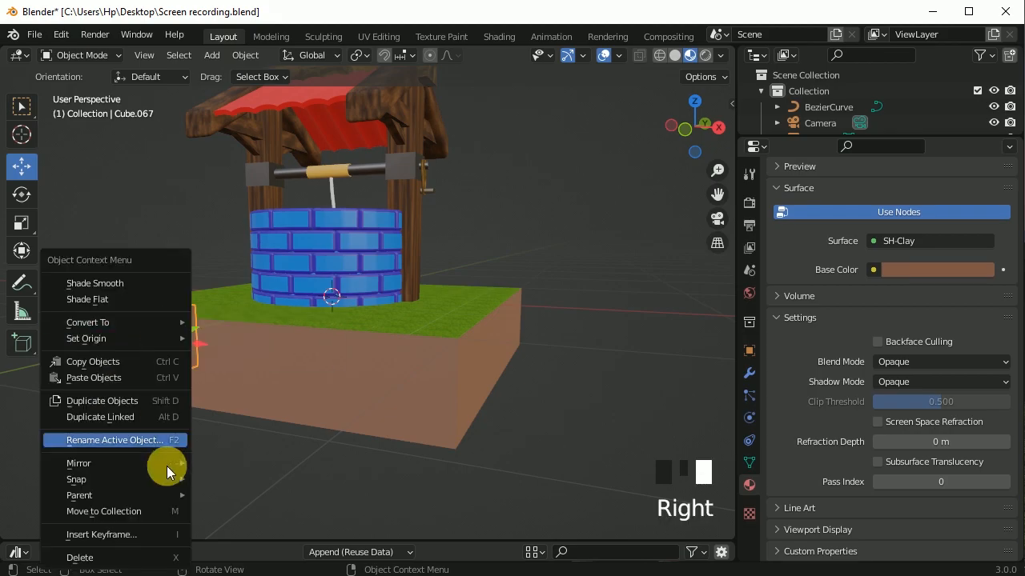
left_click(164, 557)
Add a Subdivision Surface modifier to the ground slab
middle_click_drag(327, 407, 295, 400)
left_click(298, 395)
left_click(748, 378)
left_click(820, 203)
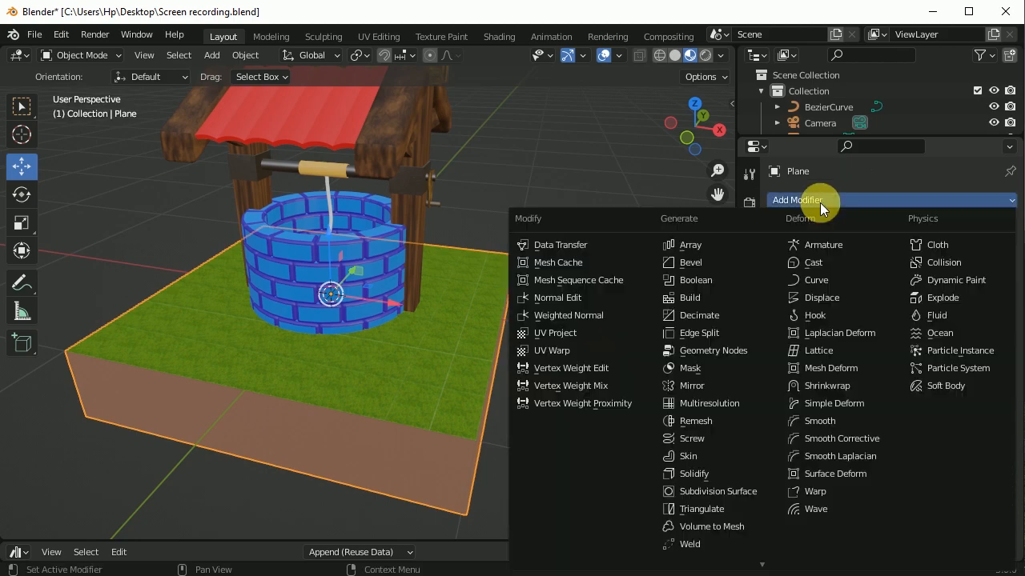
left_click(708, 492)
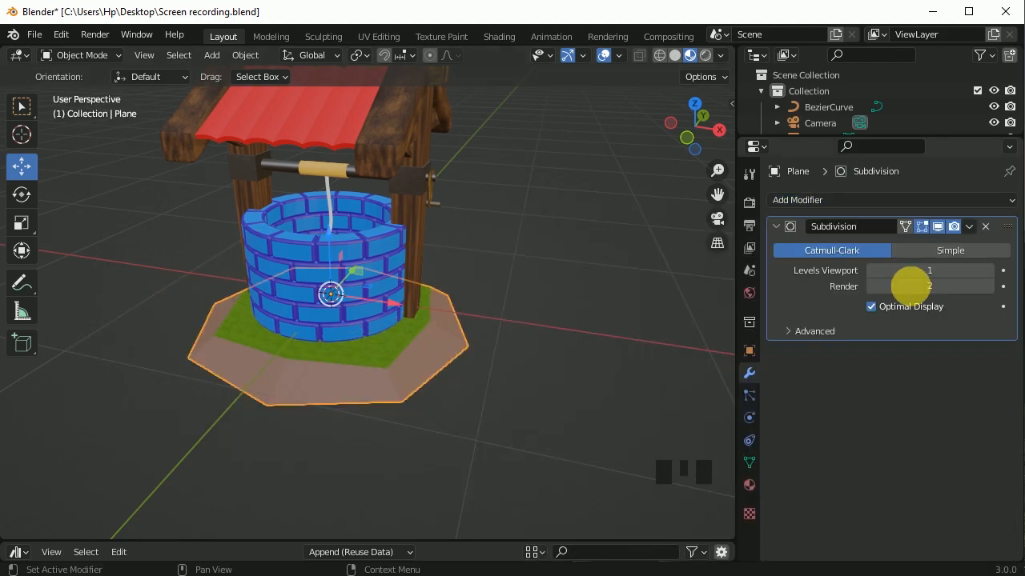
Set the ground slab's Subdivision viewport level to 3
left_click(988, 271)
left_click(988, 270)
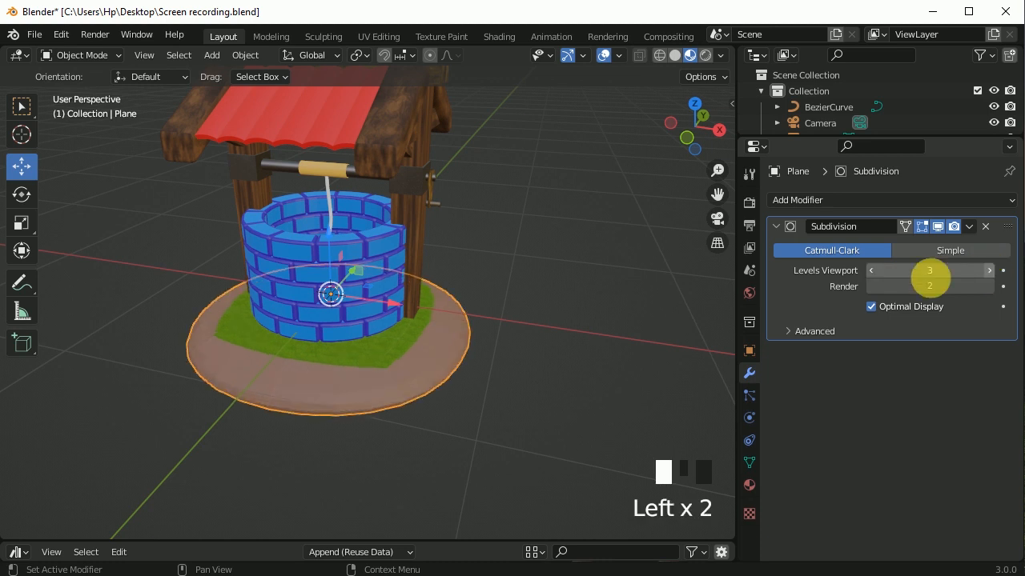
middle_click_drag(481, 382, 454, 427)
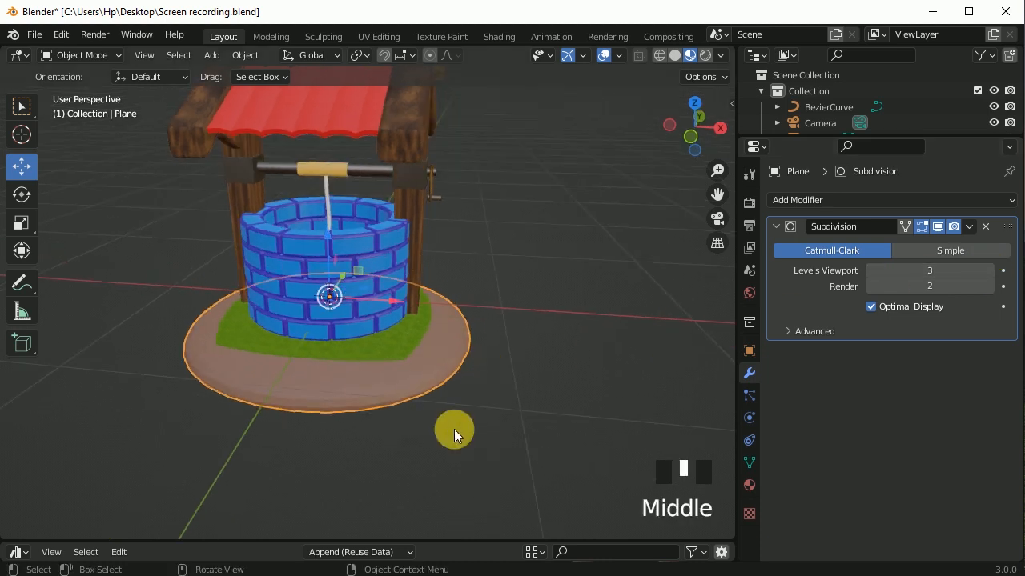
Enter Edit Mode on the ground slab and add a row of evenly spaced, centered loop cuts across its width
left_click(116, 55)
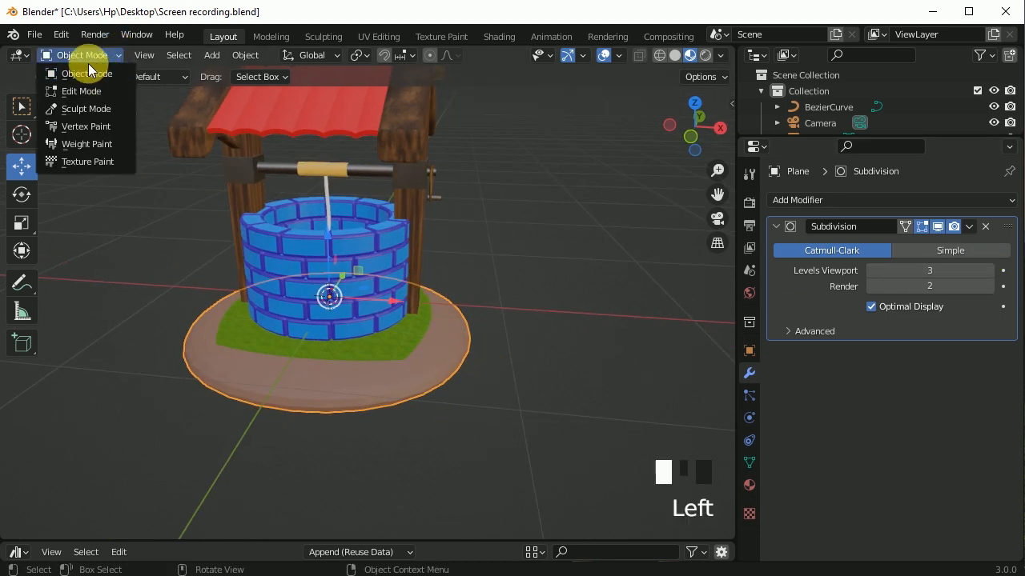
left_click(83, 93)
key("ctrl+r")
scroll(317, 404, "up", 13)
left_click(316, 404)
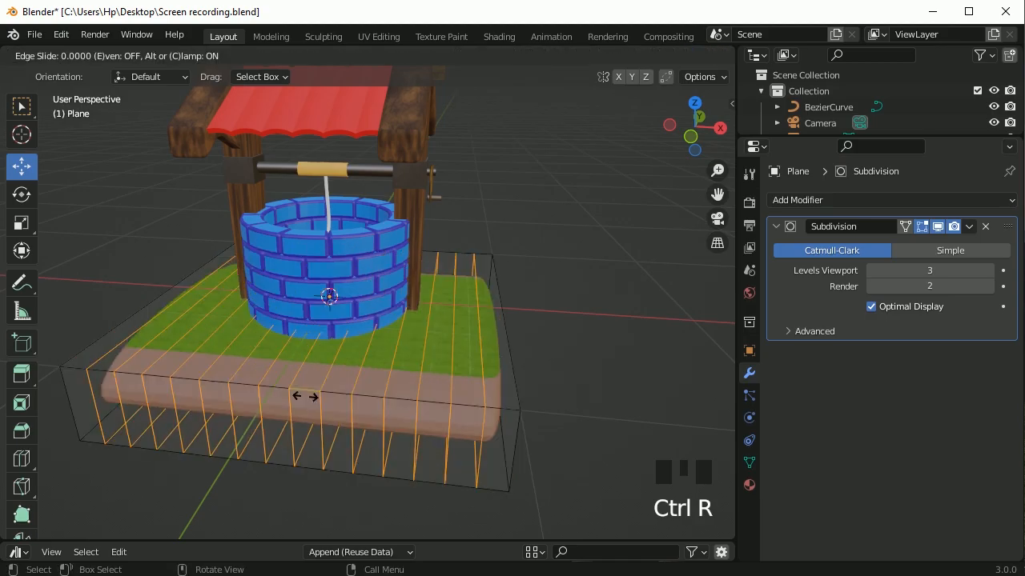
left_click(305, 397)
Add 20 centered loop cuts across the ground slab in the other direction and return to Object Mode
middle_click_drag(598, 411, 407, 412)
scroll(408, 411, "up", 3)
key("ctrl+r")
scroll(384, 400, "up", 19)
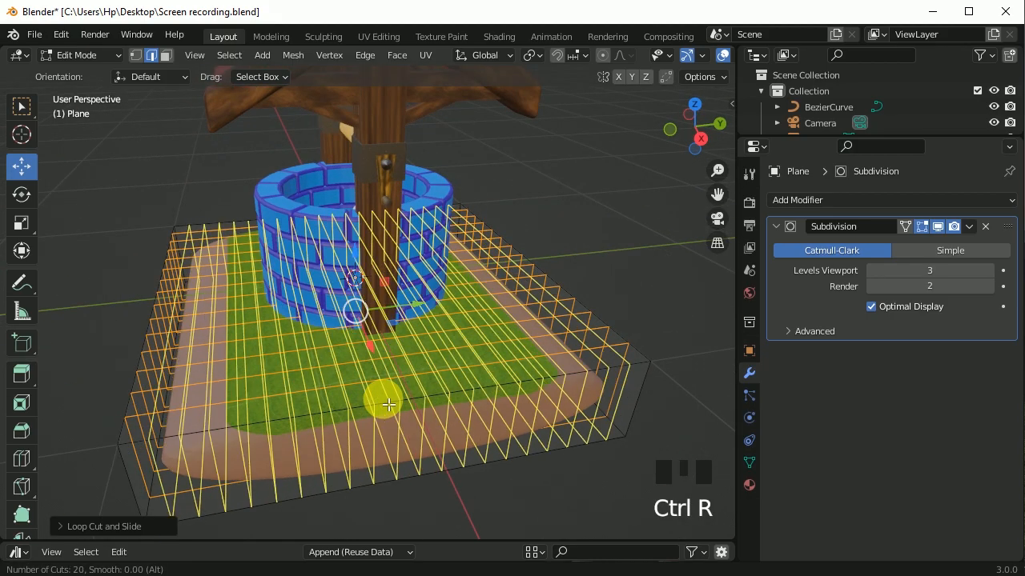
left_click(389, 405)
left_click(383, 398)
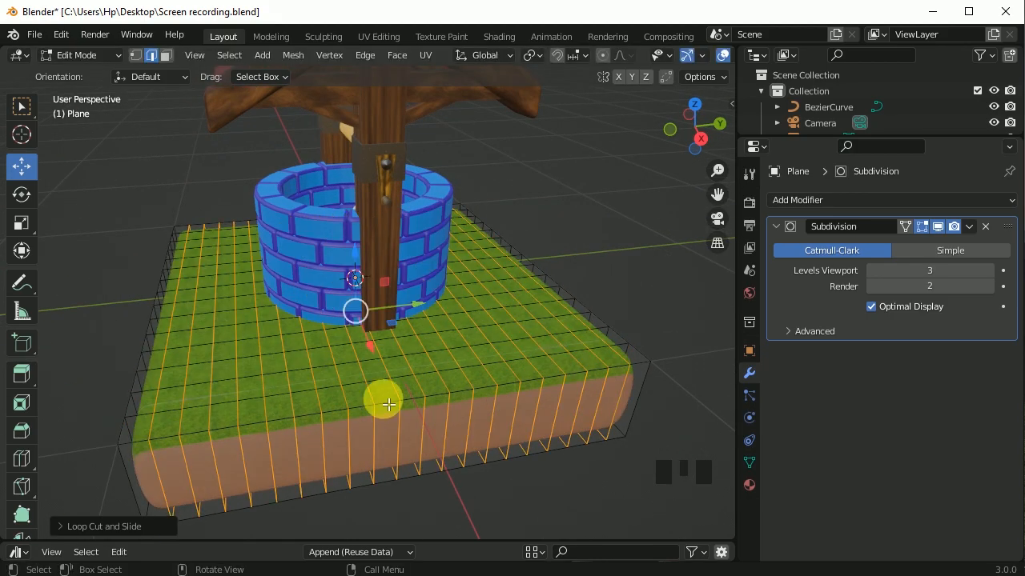
middle_click_drag(366, 460, 508, 427)
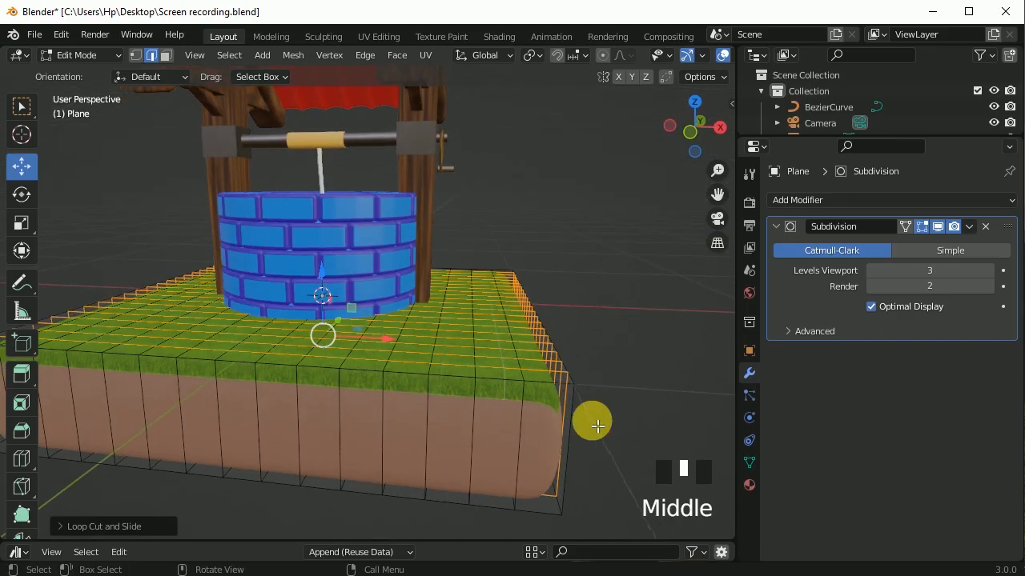
key("Tab")
Scale the whole ground slab uniformly to about 0.77 of its size
middle_click_drag(578, 343, 521, 377)
scroll(553, 358, "down", 1)
middle_click_drag(616, 417, 584, 432, "shift")
left_click(468, 274)
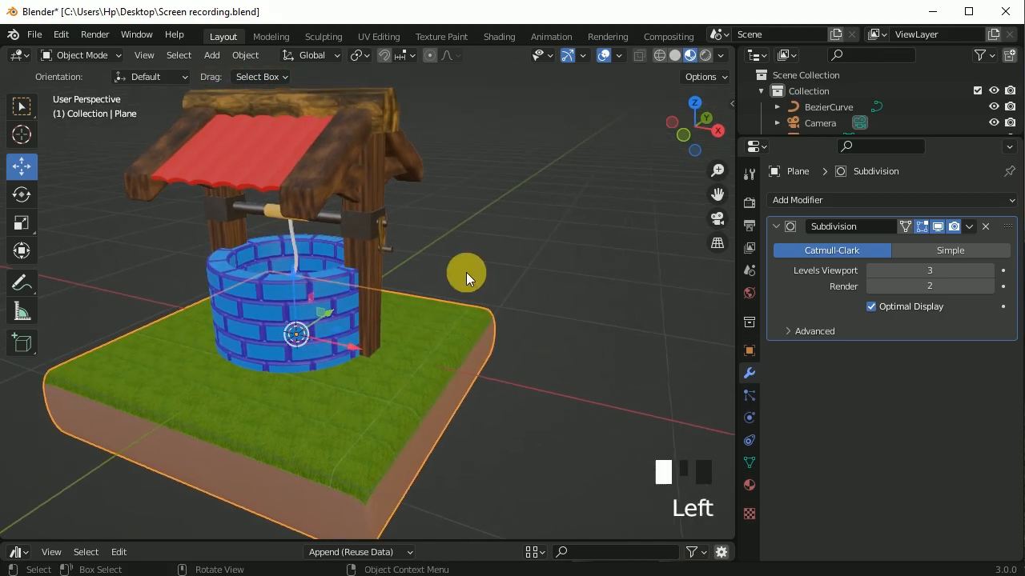
left_click(471, 337)
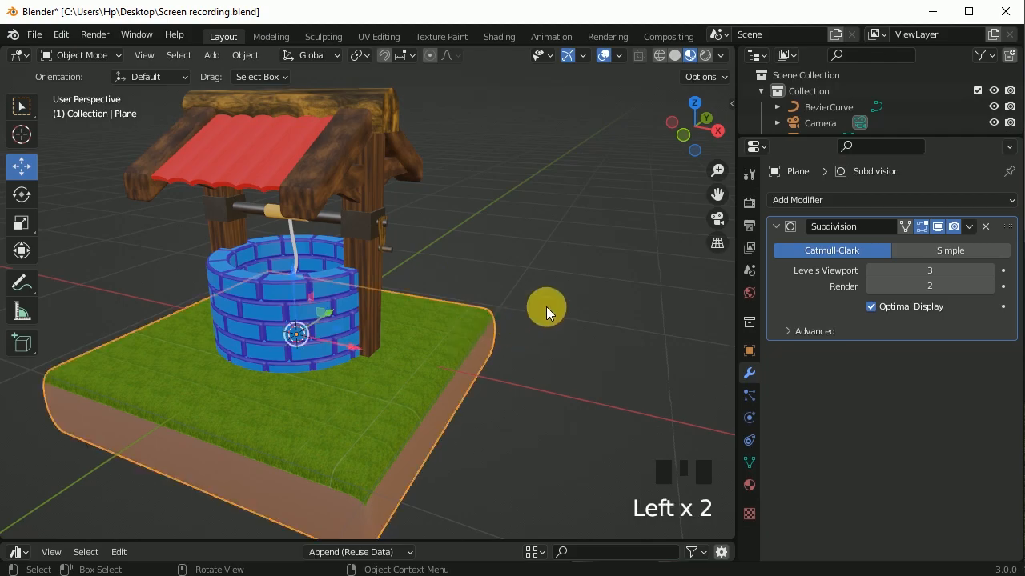
key("s")
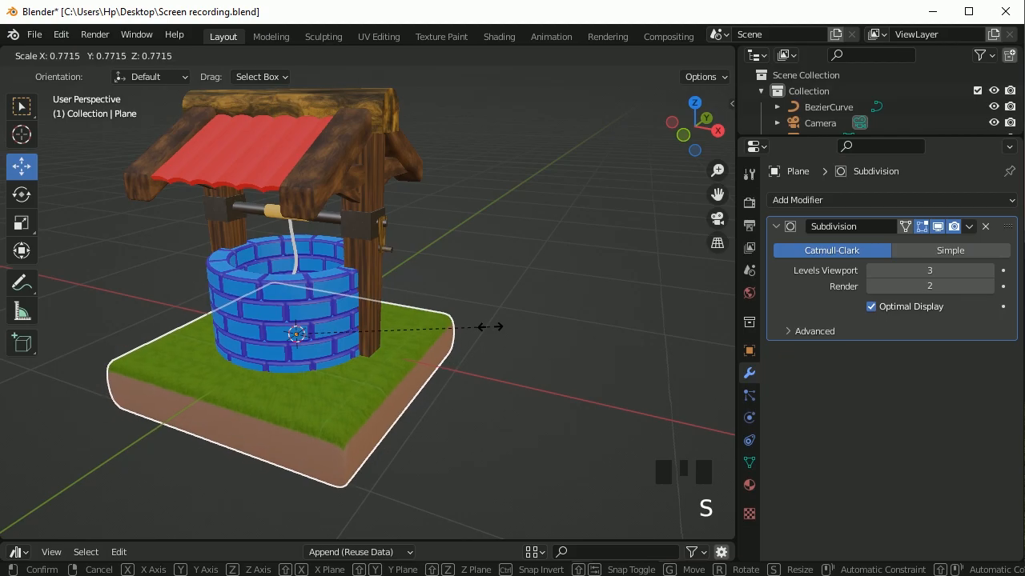
left_click(485, 329)
Nudge the ground slab slightly downward in front view and deselect it
key("KP_1")
scroll(351, 302, "up", 2)
left_click_drag(272, 281, 277, 289)
left_click(487, 332)
middle_click_drag(487, 331, 492, 364)
scroll(492, 363, "down", 2)
scroll(492, 363, "down", 1)
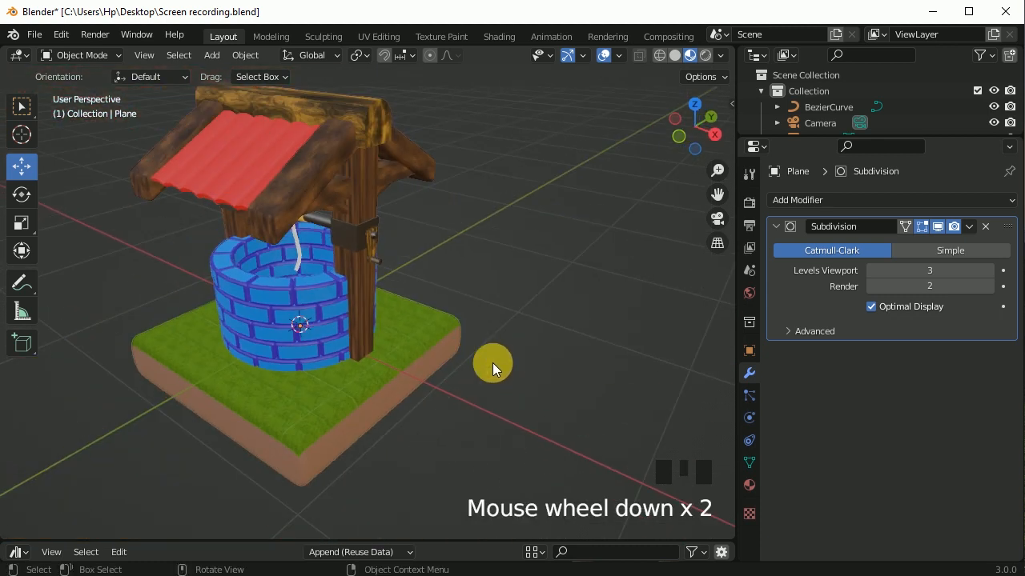
middle_click_drag(508, 423, 581, 472, "shift")
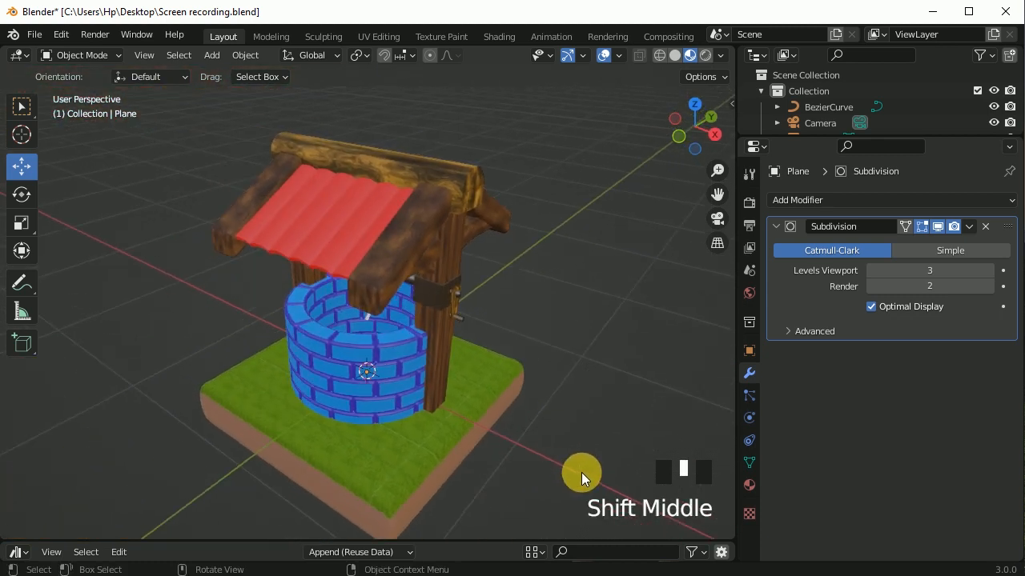
Switch the viewport to Rendered shading and bring the whole scene with its light into view
left_click(706, 54)
middle_click_drag(474, 310, 464, 297, "shift")
scroll(464, 297, "down", 9)
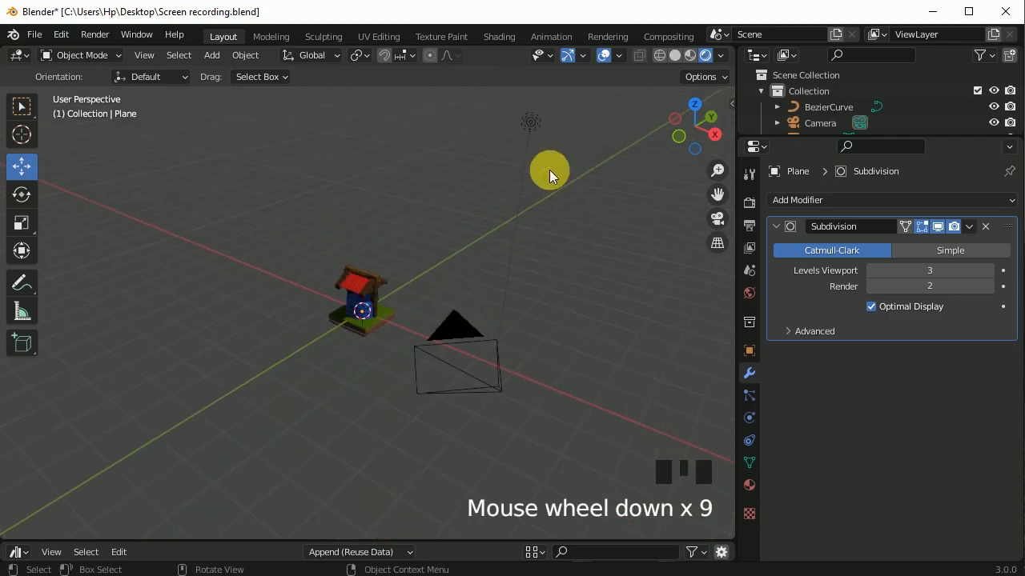
Move the scene's point light down beside the well, to about X -1.21 m and Z -0.02 m
left_click(532, 129)
left_click_drag(535, 93, 520, 312)
left_click_drag(558, 365, 399, 333)
Center the point light inside the upper part of the well shaft, working from the top and side views
key("KP_7")
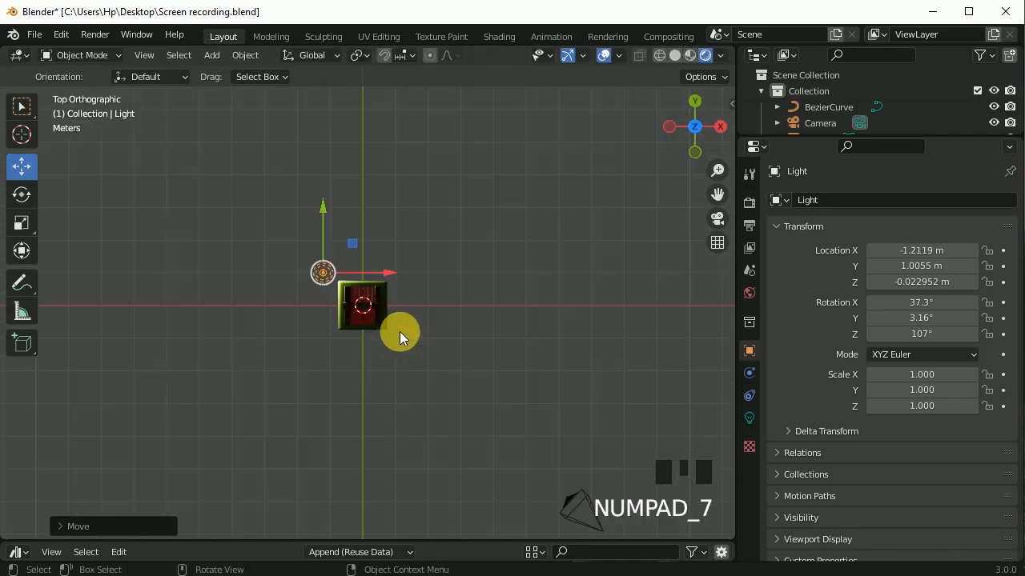
scroll(395, 298, "up", 2)
scroll(397, 301, "up", 6)
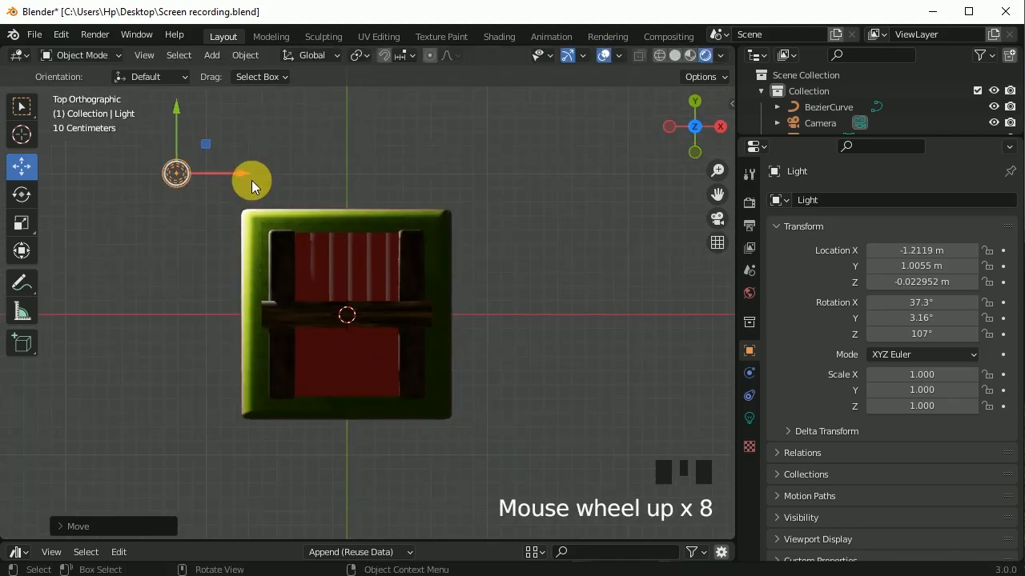
left_click_drag(245, 174, 429, 199)
left_click_drag(348, 108, 366, 228)
key("KP_3")
middle_click_drag(331, 239, 728, 382)
Set the point light's power to 60 W after trying 100 W
left_click(750, 414)
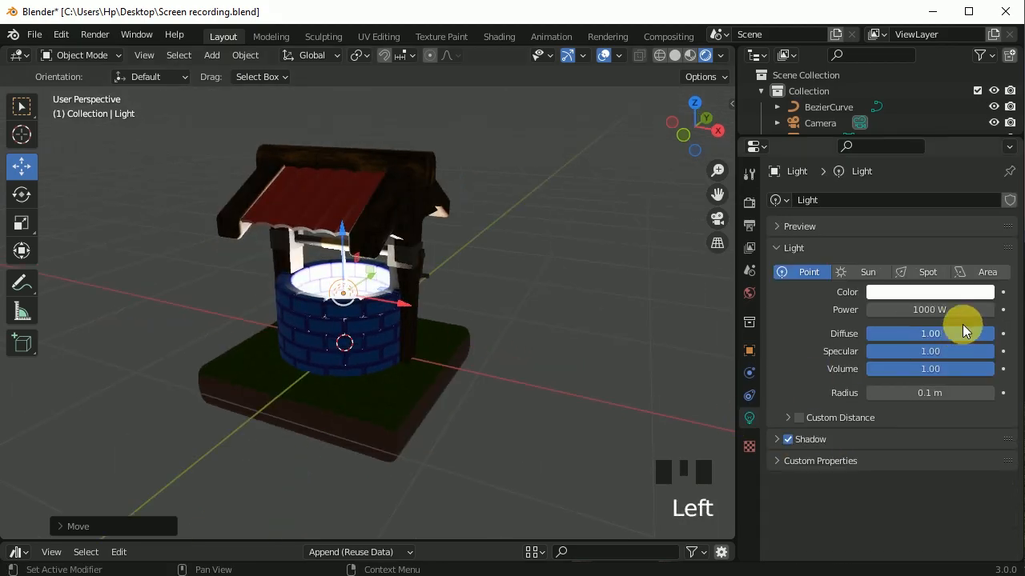
left_click(925, 310)
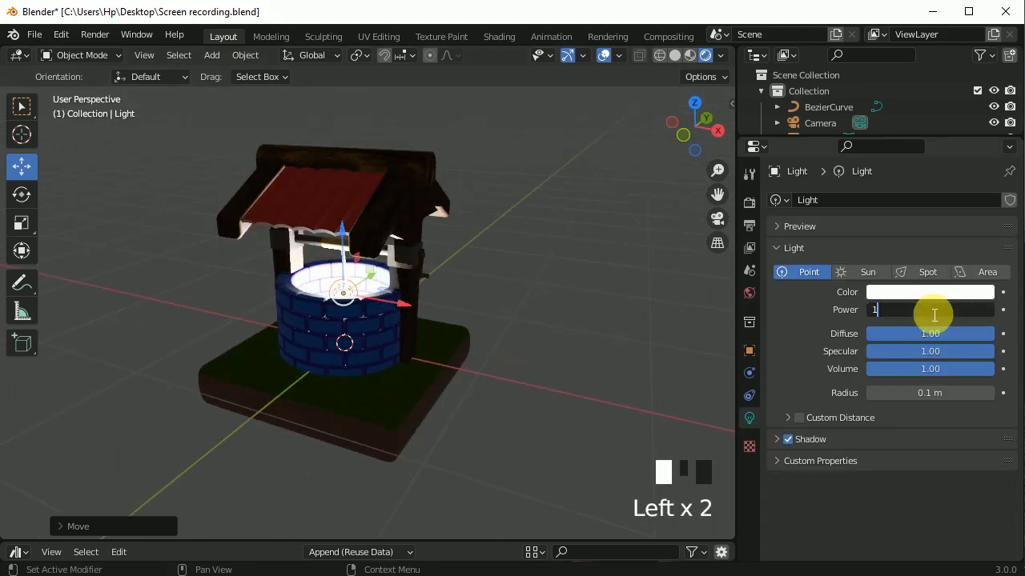
key("Return")
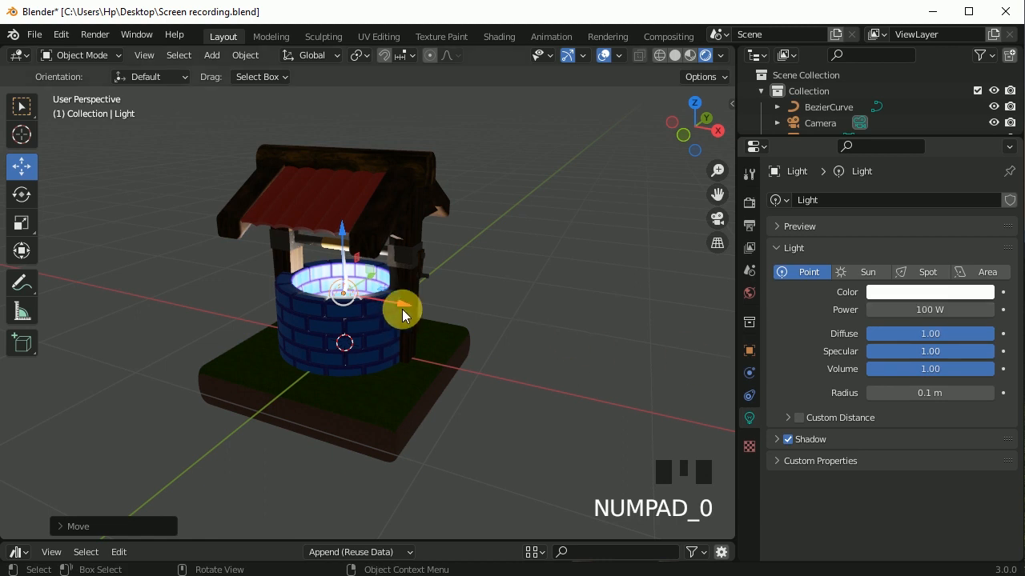
left_click(949, 313)
type("60")
key("Return")
left_click(512, 302)
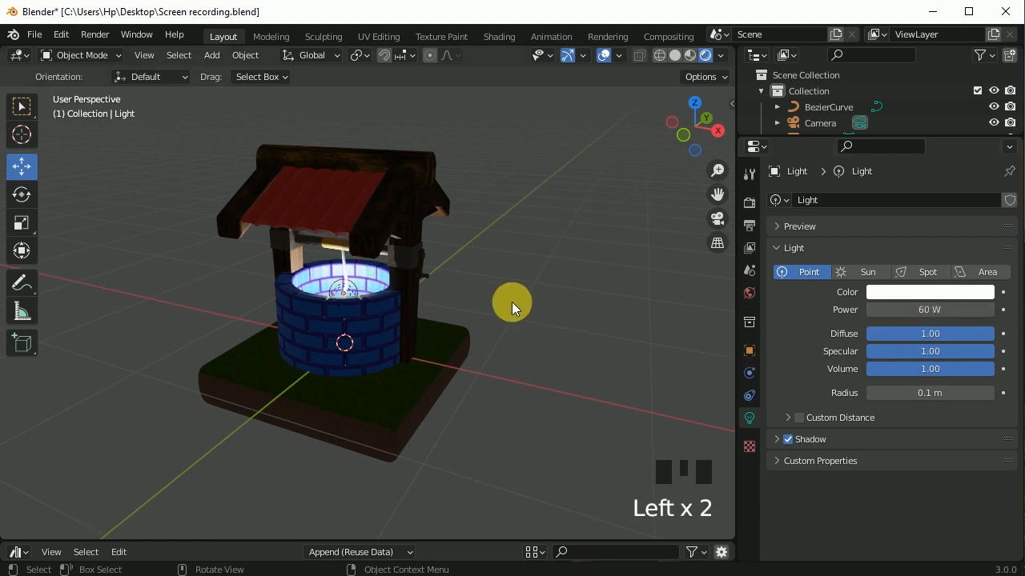
Add an Area light to the scene and raise it high above the well
scroll(517, 319, "down", 5)
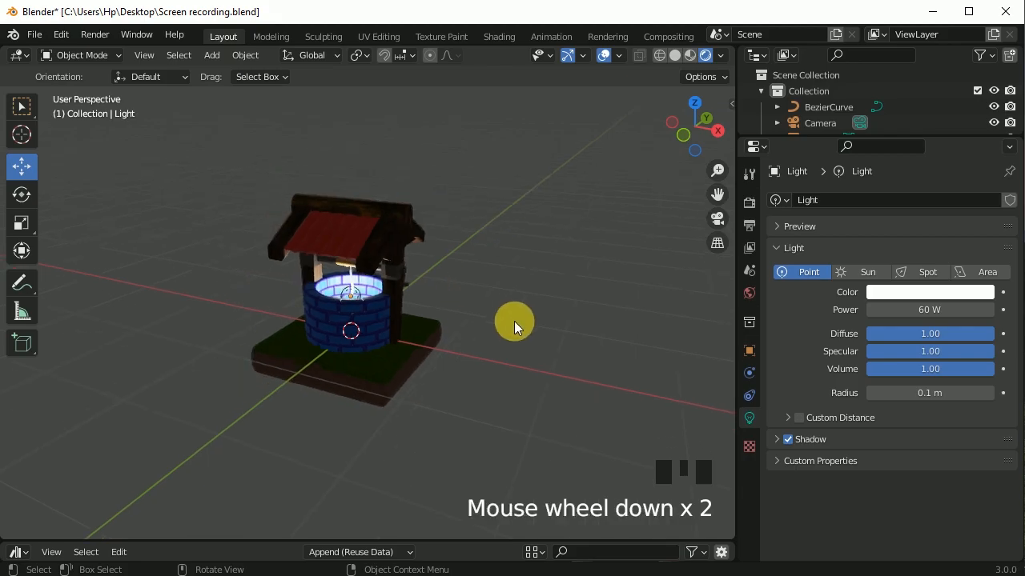
left_click(363, 302)
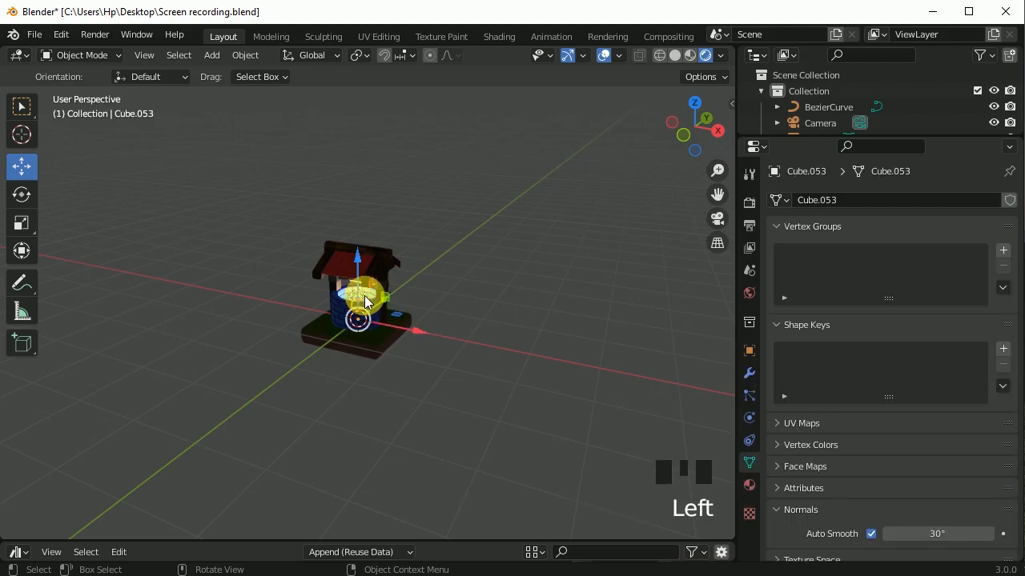
left_click(212, 55)
mouse_move(240, 271)
left_click(359, 324)
left_click_drag(360, 323, 356, 512)
Set the area light's power to 300 W
left_click(938, 312)
type("300")
key("Return")
Shift the area light in the negative Y direction and along X toward the well's crank side
middle_click_drag(394, 133, 387, 160)
left_click_drag(424, 127, 357, 128)
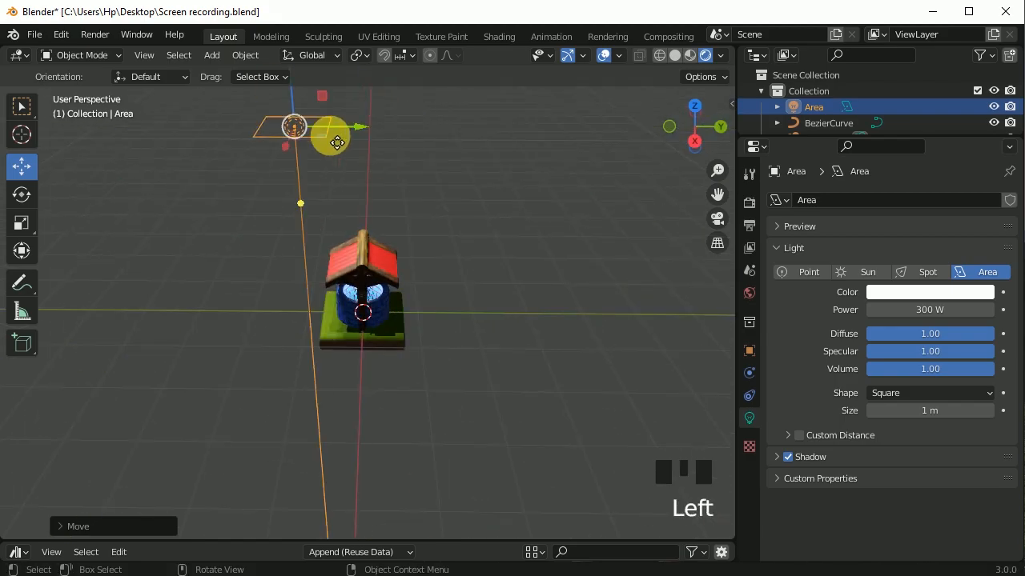
left_click_drag(284, 145, 279, 214)
Switch to camera view and fly the camera closer so the whole well is framed inside the camera border
key("KP_0")
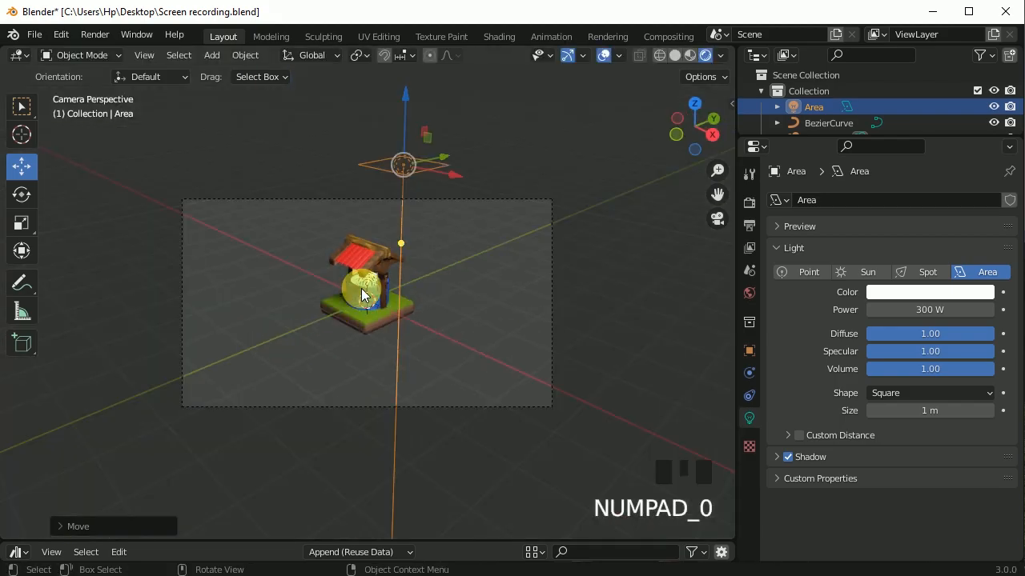
key("shift+grave")
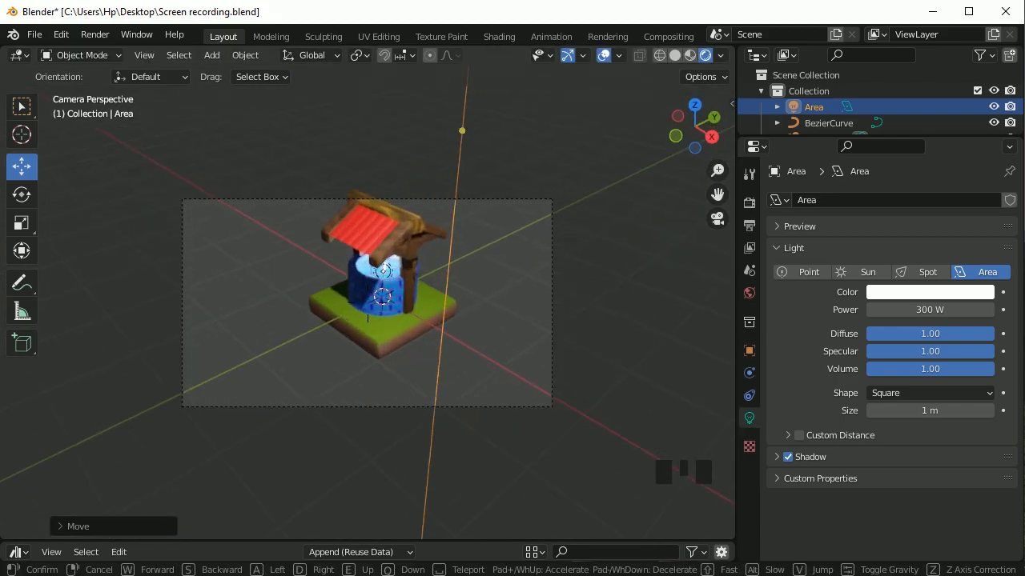
left_click(601, 284)
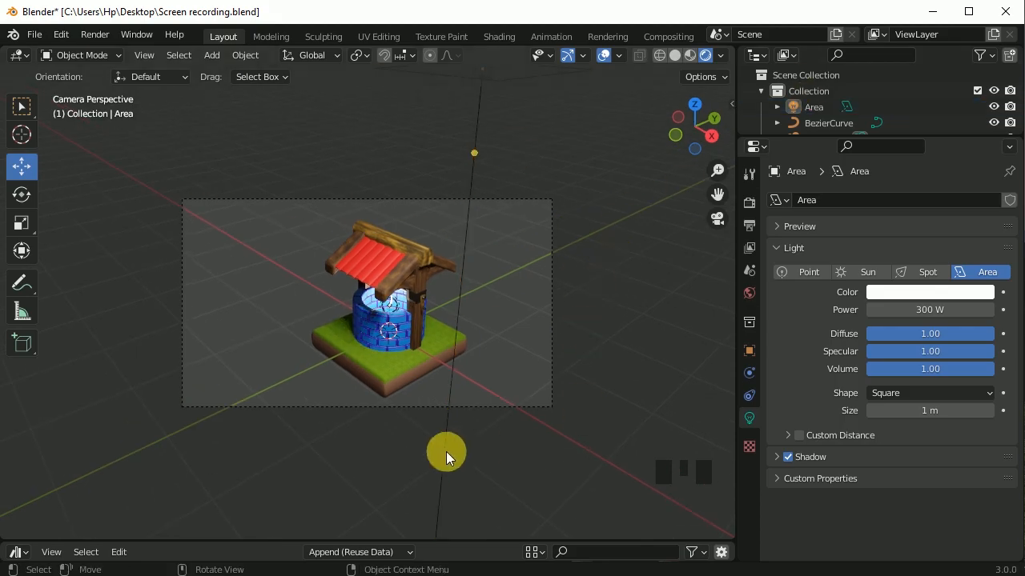